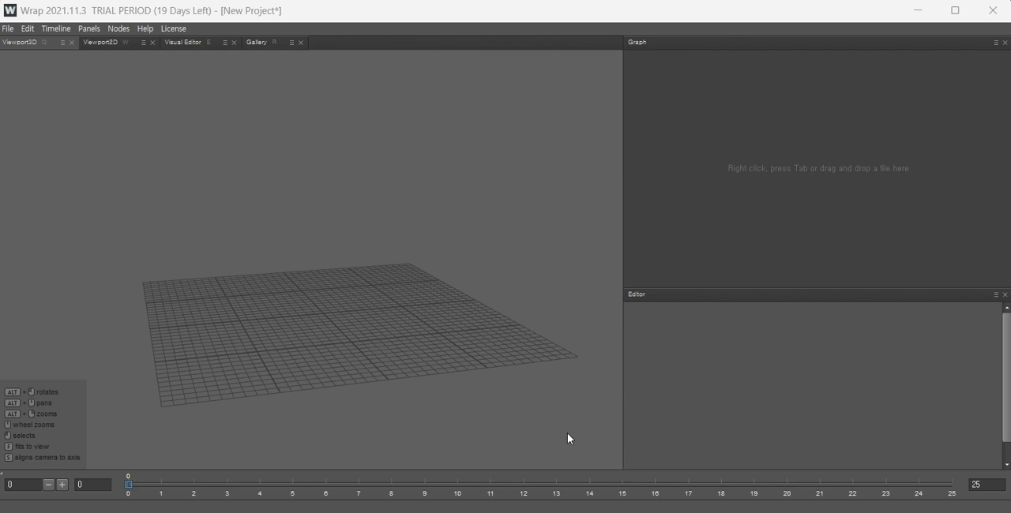
pyautogui.scroll(5, 324, 228)
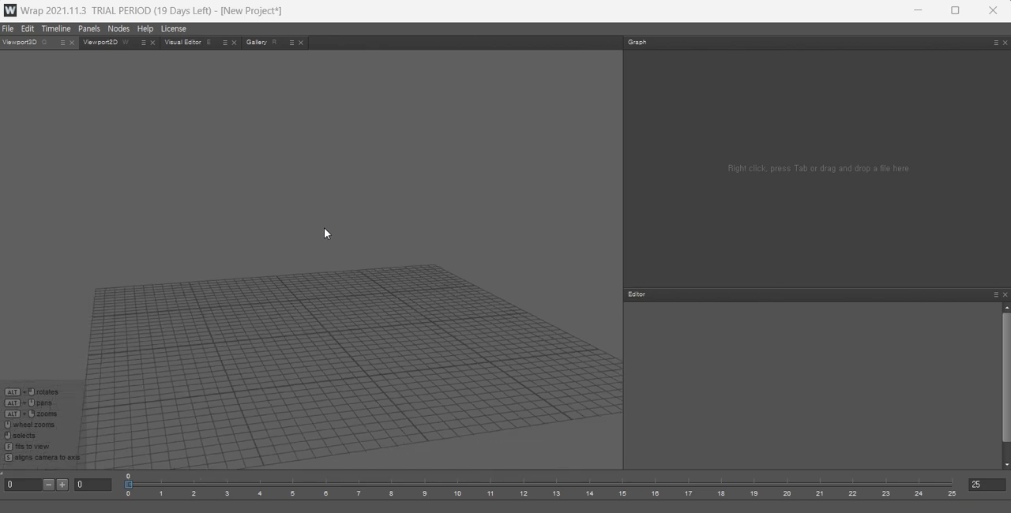
pyautogui.keyDown('alt'); pyautogui.moveTo(328, 251); pyautogui.dragTo(311, 282); pyautogui.keyUp('alt')
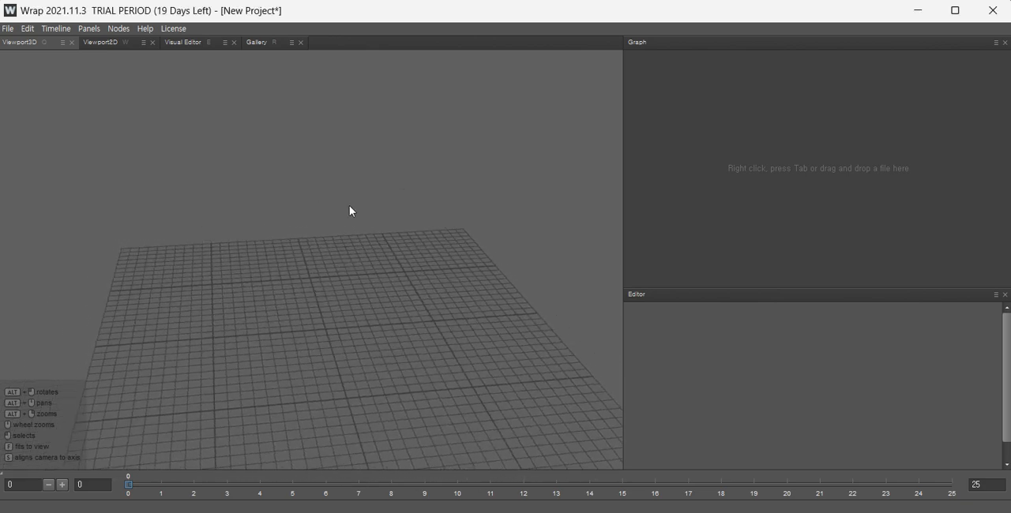
pyautogui.keyDown('alt'); pyautogui.moveTo(277, 327); pyautogui.dragTo(435, 342); pyautogui.keyUp('alt')
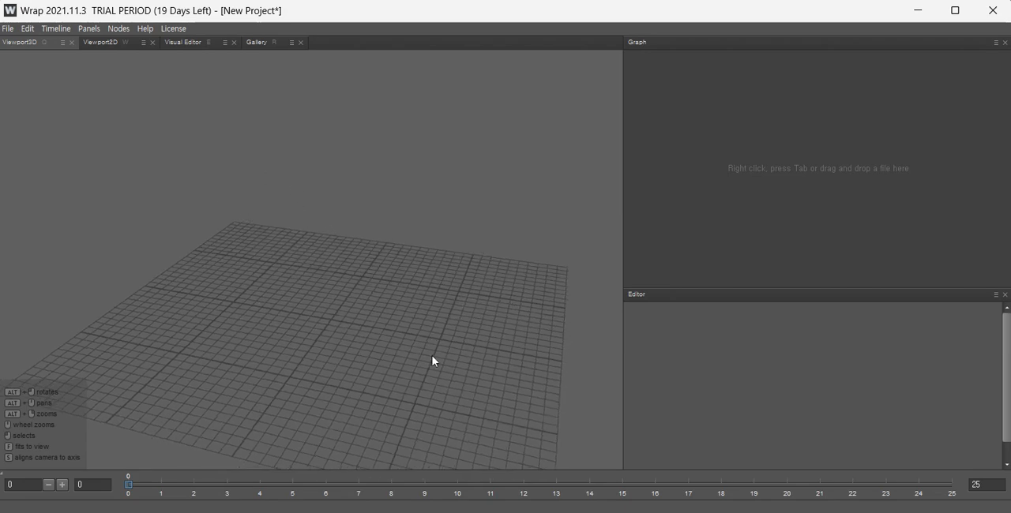
pyautogui.keyDown('alt'); pyautogui.moveTo(354, 263); pyautogui.dragTo(312, 188); pyautogui.keyUp('alt')
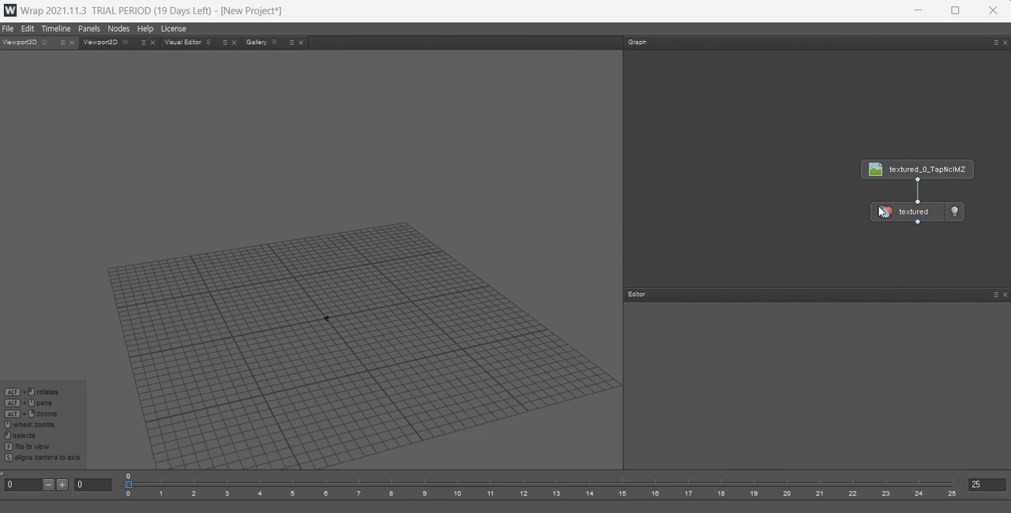
pyautogui.keyDown('alt'); pyautogui.moveTo(418, 348); pyautogui.dragTo(377, 377); pyautogui.keyUp('alt')
# Scale up the imported textured scan with the transform gizmo to a scale of about 39.92.
pyautogui.click(332, 326)
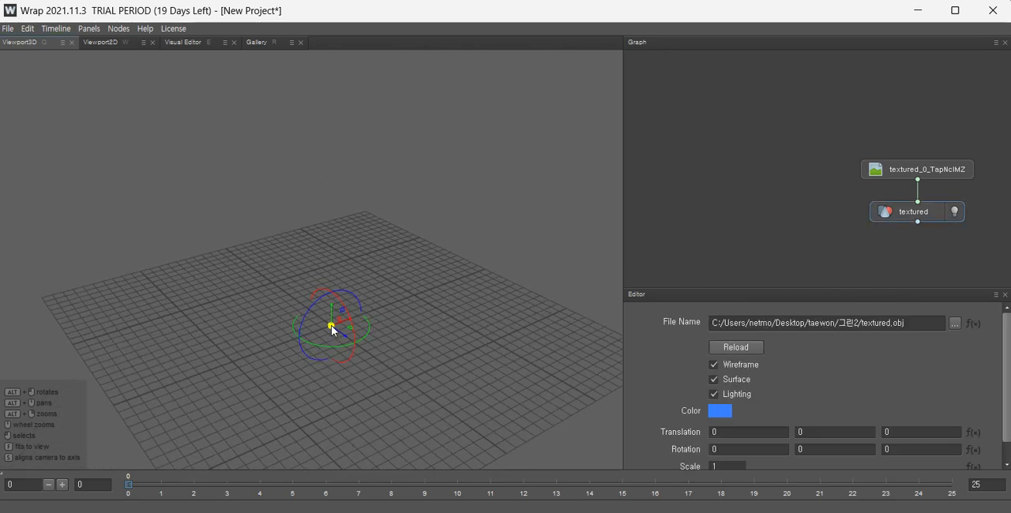
pyautogui.moveTo(329, 325); pyautogui.dragTo(466, 322)
pyautogui.moveTo(332, 326); pyautogui.dragTo(905, 309)
pyautogui.moveTo(332, 322); pyautogui.dragTo(512, 334)
pyautogui.hotkey('ctrl', 'z')
pyautogui.moveTo(331, 326); pyautogui.dragTo(967, 286)
pyautogui.moveTo(334, 326); pyautogui.dragTo(773, 298)
pyautogui.keyDown('alt'); pyautogui.moveTo(392, 349); pyautogui.dragTo(291, 313); pyautogui.keyUp('alt')
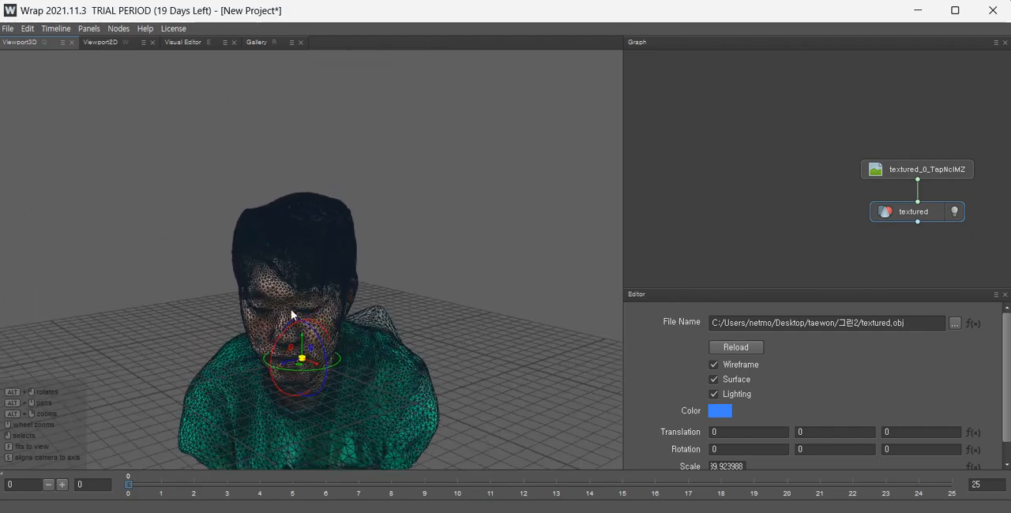
# Turn off the scan's wireframe display and orbit around the textured scan to inspect it from all sides.
pyautogui.click(714, 365)
pyautogui.keyDown('alt'); pyautogui.moveTo(323, 377); pyautogui.dragTo(324, 227); pyautogui.keyUp('alt')
pyautogui.scroll(3, 324, 227)
pyautogui.click(443, 308)
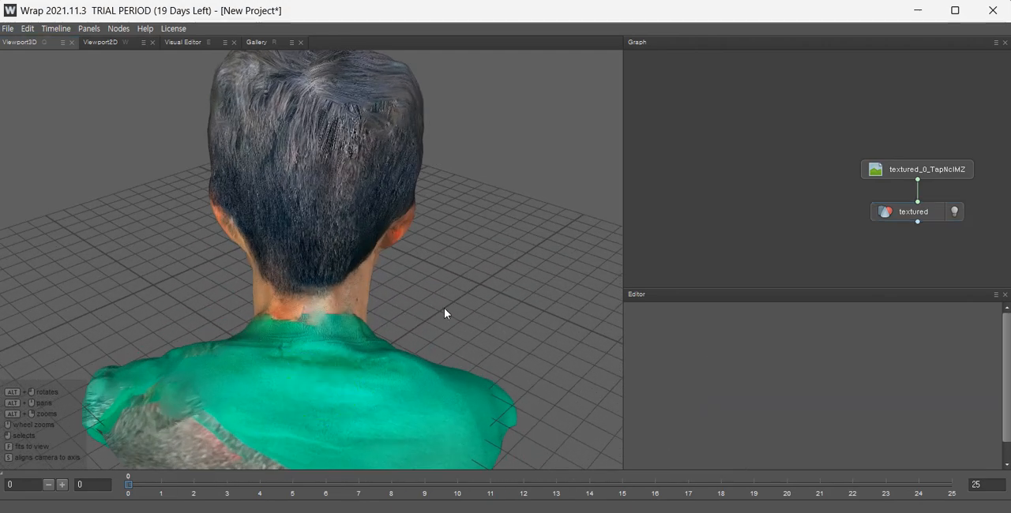
pyautogui.keyDown('alt'); pyautogui.moveTo(444, 308); pyautogui.dragTo(421, 125); pyautogui.keyUp('alt')
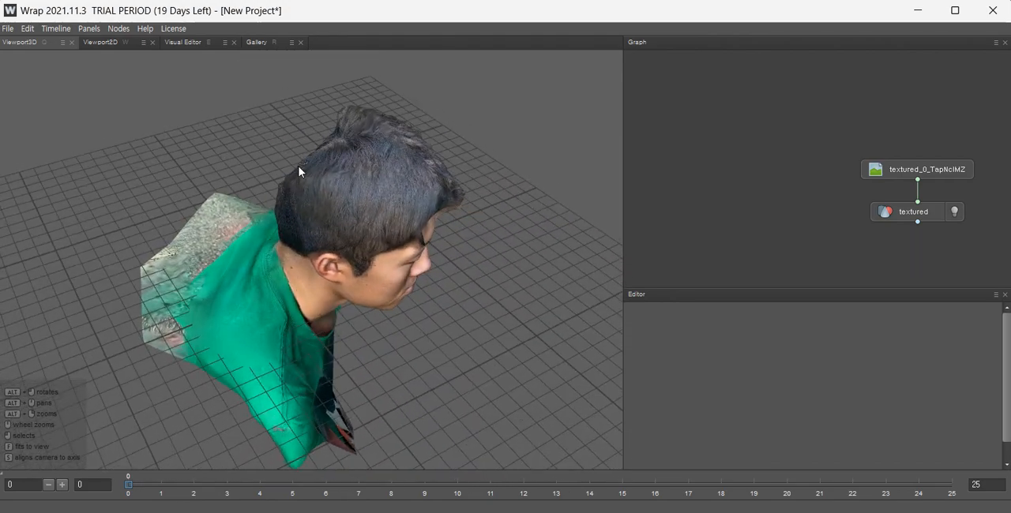
pyautogui.moveTo(342, 142)
pyautogui.keyDown('alt'); pyautogui.mouseDown()
pyautogui.moveTo(462, 220)
pyautogui.moveTo(350, 143)
pyautogui.mouseUp(); pyautogui.keyUp('alt')
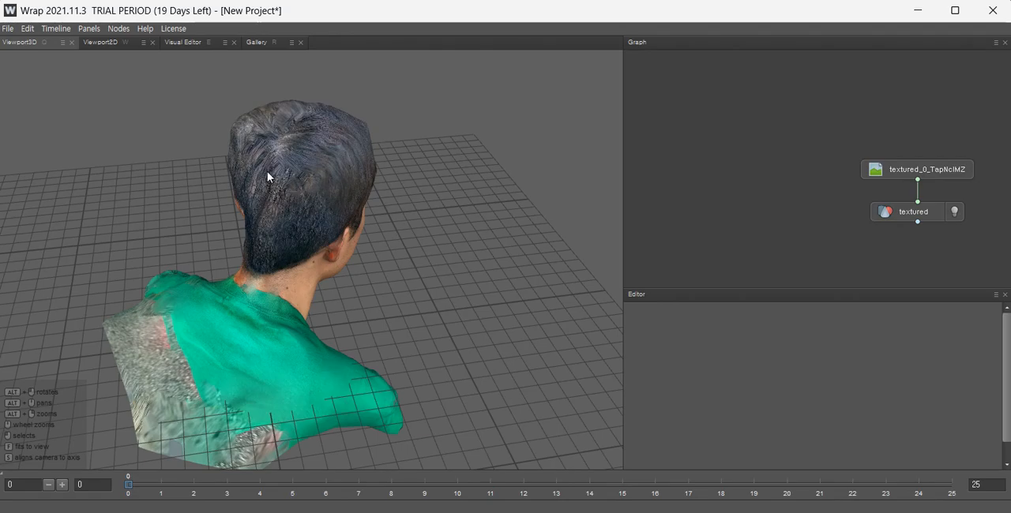
pyautogui.keyDown('alt'); pyautogui.moveTo(267, 171); pyautogui.dragTo(341, 167); pyautogui.keyUp('alt')
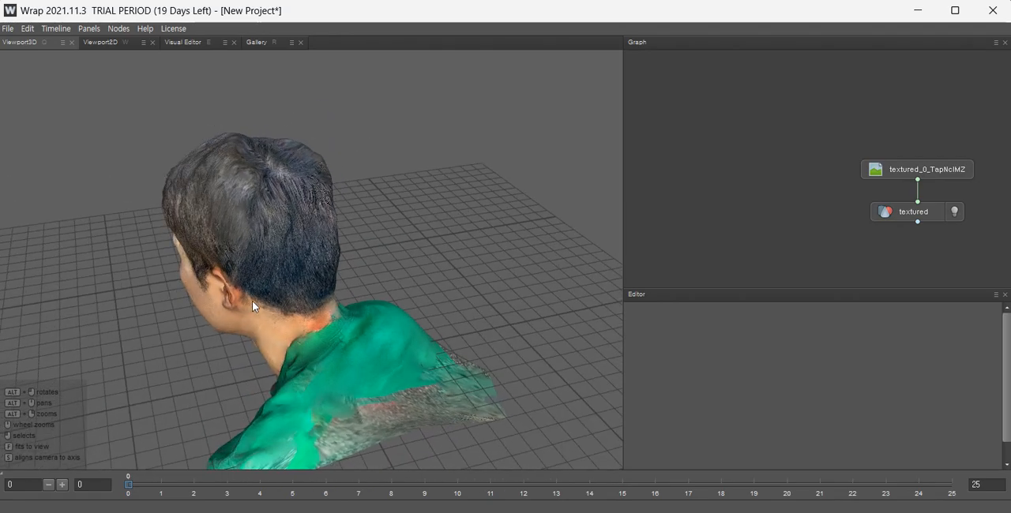
pyautogui.keyDown('alt'); pyautogui.moveTo(252, 301); pyautogui.dragTo(600, 264); pyautogui.keyUp('alt')
# Select the textured mesh node and toggle its visibility off and back on.
pyautogui.click(409, 308)
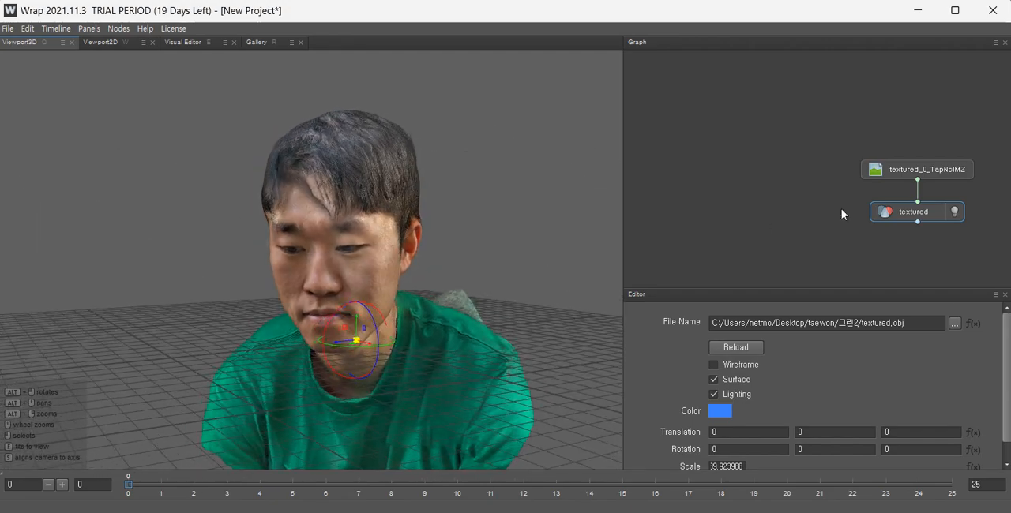
pyautogui.click(929, 171)
pyautogui.click(904, 216)
pyautogui.click(955, 212)
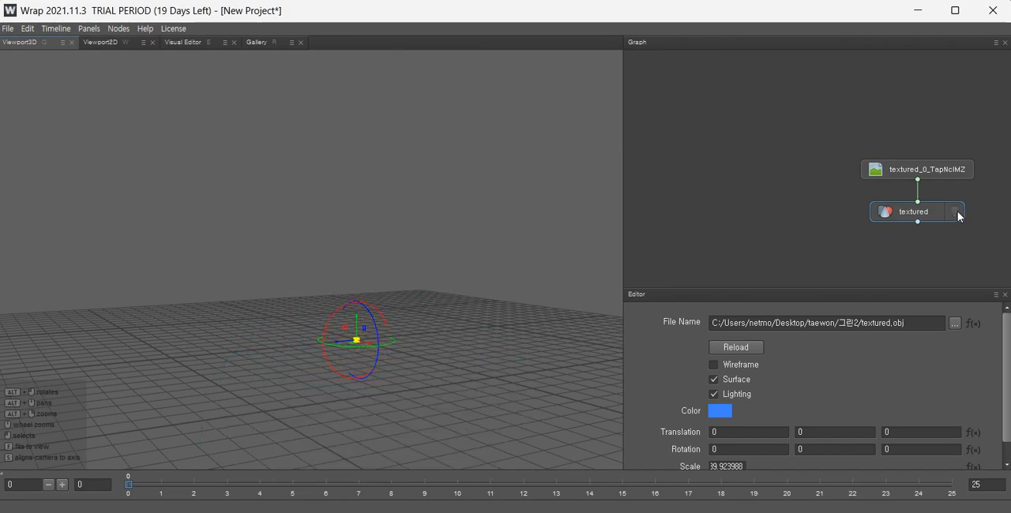
pyautogui.click(955, 211)
# Turn the wireframe display back on for the textured scan and orbit to view the mesh from the side.
pyautogui.click(713, 365)
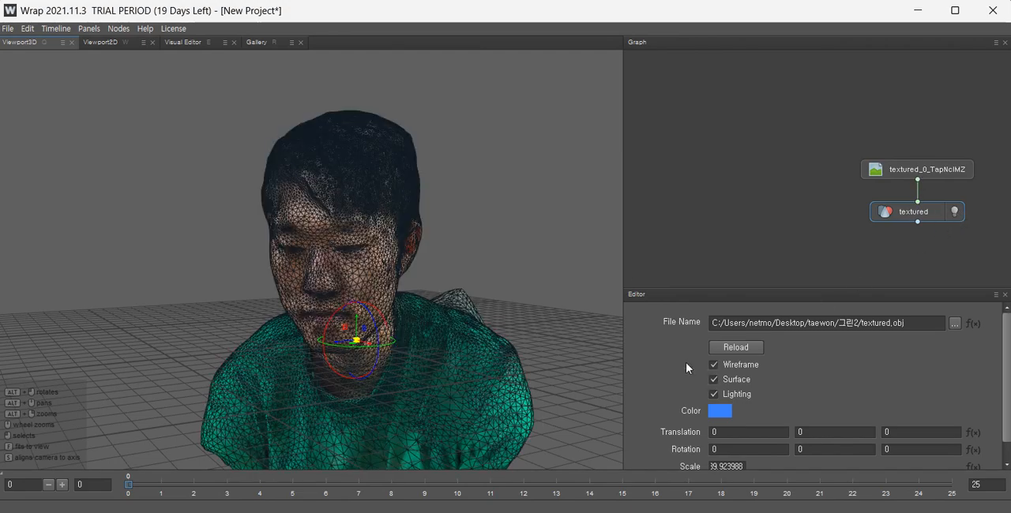
pyautogui.scroll(5, 308, 221)
pyautogui.keyDown('alt'); pyautogui.moveTo(321, 247); pyautogui.dragTo(348, 289); pyautogui.keyUp('alt')
pyautogui.scroll(-5, 365, 238)
pyautogui.click(196, 304)
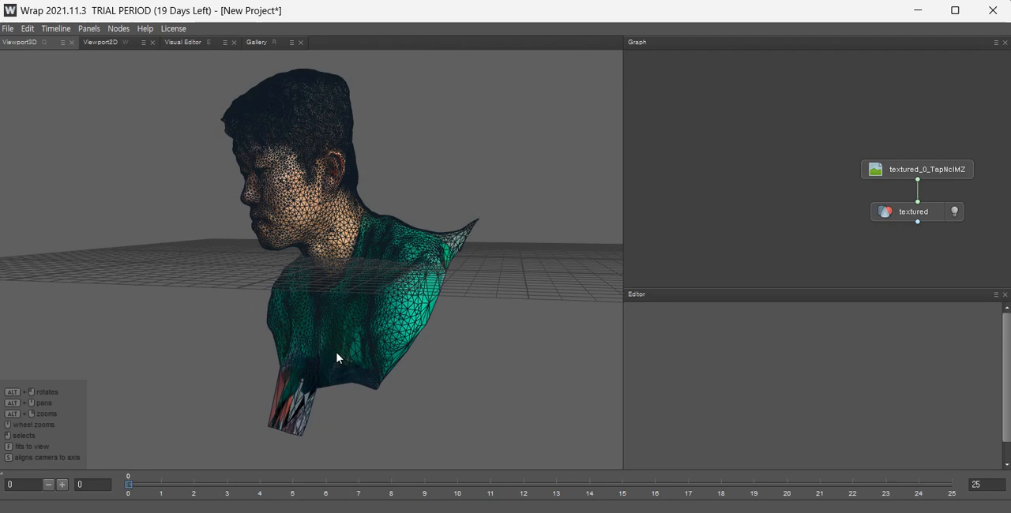
pyautogui.keyDown('alt'); pyautogui.moveTo(302, 342); pyautogui.dragTo(626, 337); pyautogui.keyUp('alt')
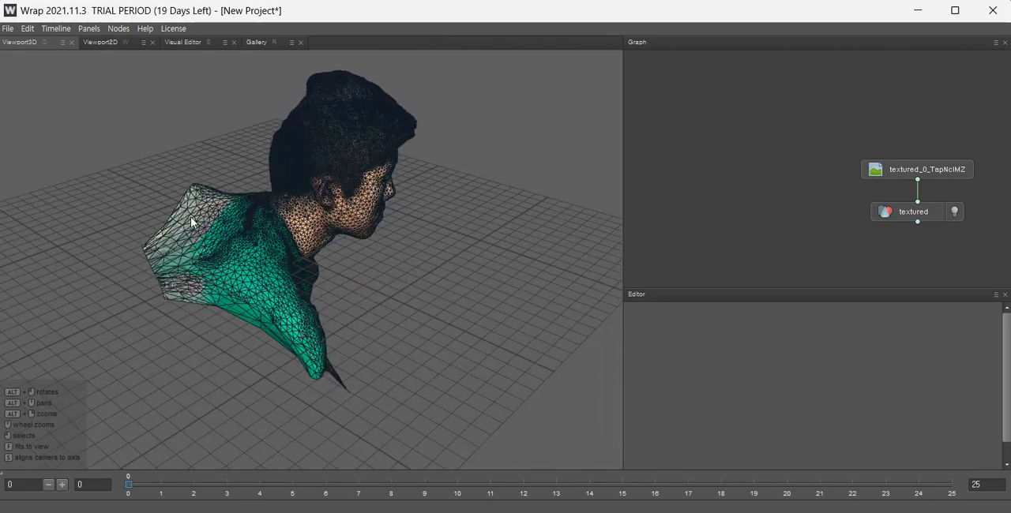
# Orbit and zoom around the wireframe scan to examine the head, neck and shoulders from various angles.
pyautogui.scroll(4, 276, 263)
pyautogui.keyDown('alt'); pyautogui.moveTo(276, 262); pyautogui.dragTo(214, 224); pyautogui.keyUp('alt')
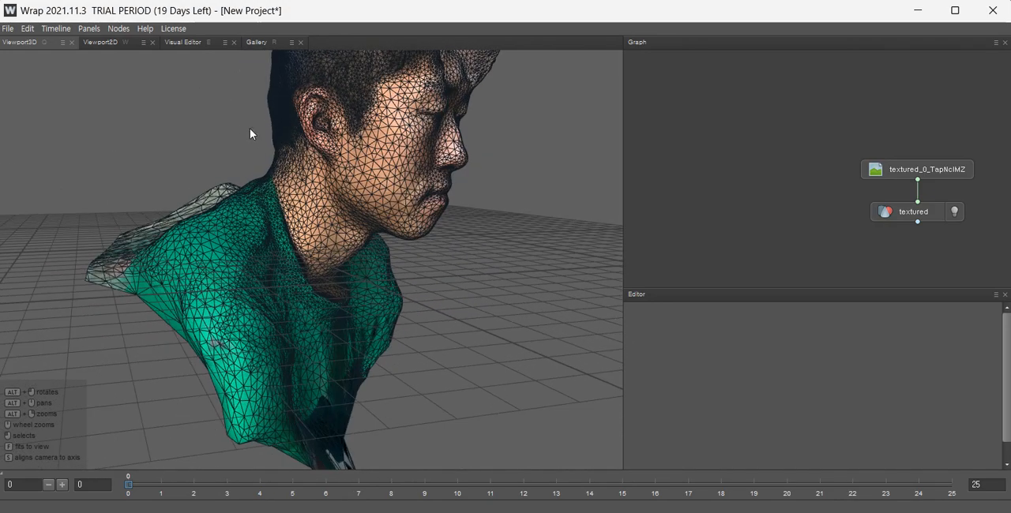
pyautogui.keyDown('alt'); pyautogui.moveTo(470, 195); pyautogui.dragTo(442, 209); pyautogui.keyUp('alt')
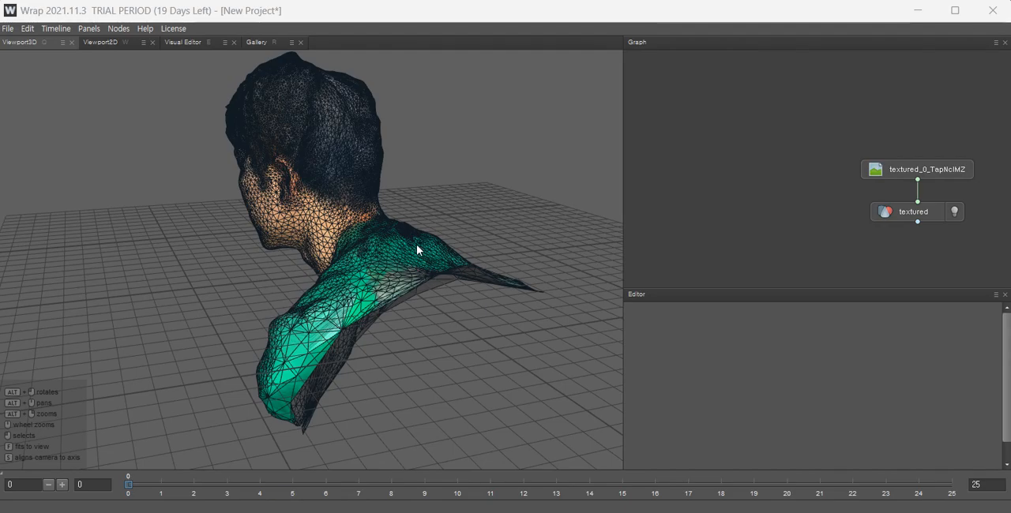
pyautogui.keyDown('alt'); pyautogui.moveTo(417, 246); pyautogui.dragTo(439, 252); pyautogui.keyUp('alt')
pyautogui.keyDown('alt'); pyautogui.moveTo(331, 147); pyautogui.dragTo(323, 128); pyautogui.keyUp('alt')
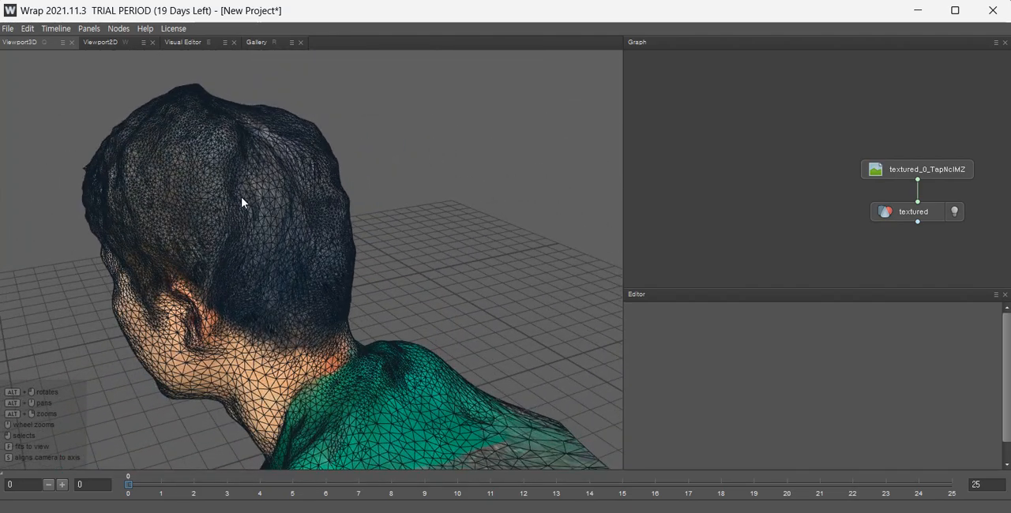
pyautogui.keyDown('alt'); pyautogui.moveTo(244, 200); pyautogui.dragTo(314, 286); pyautogui.keyUp('alt')
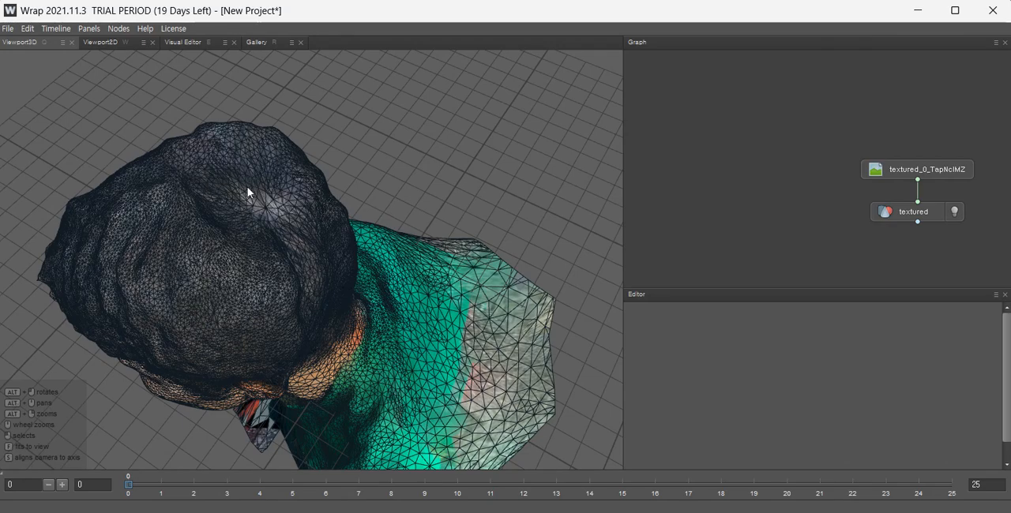
pyautogui.moveTo(247, 188)
pyautogui.keyDown('alt'); pyautogui.mouseDown()
pyautogui.moveTo(158, 181)
pyautogui.moveTo(203, 135)
pyautogui.moveTo(237, 199)
pyautogui.mouseUp(); pyautogui.keyUp('alt')
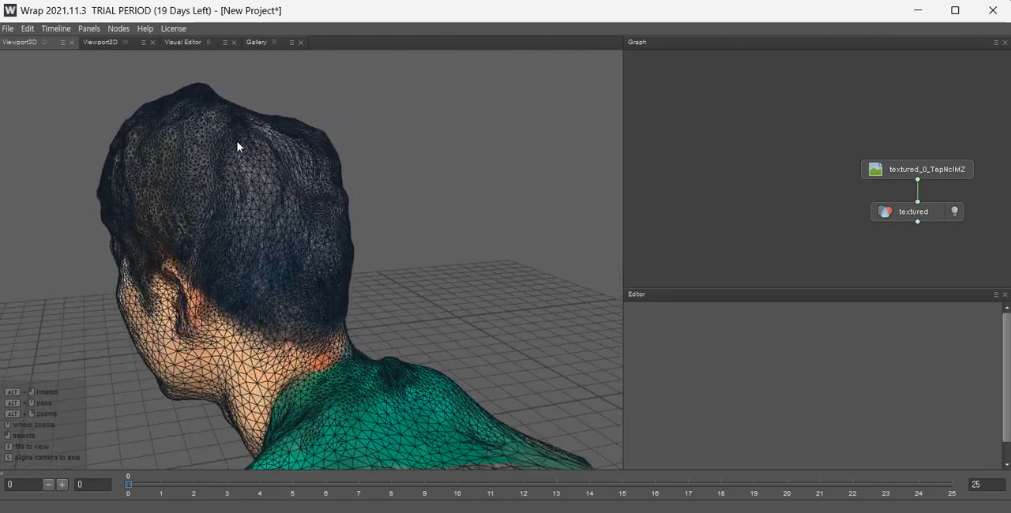
pyautogui.keyDown('alt'); pyautogui.moveTo(287, 170); pyautogui.dragTo(360, 300); pyautogui.keyUp('alt')
pyautogui.scroll(-5, 329, 194)
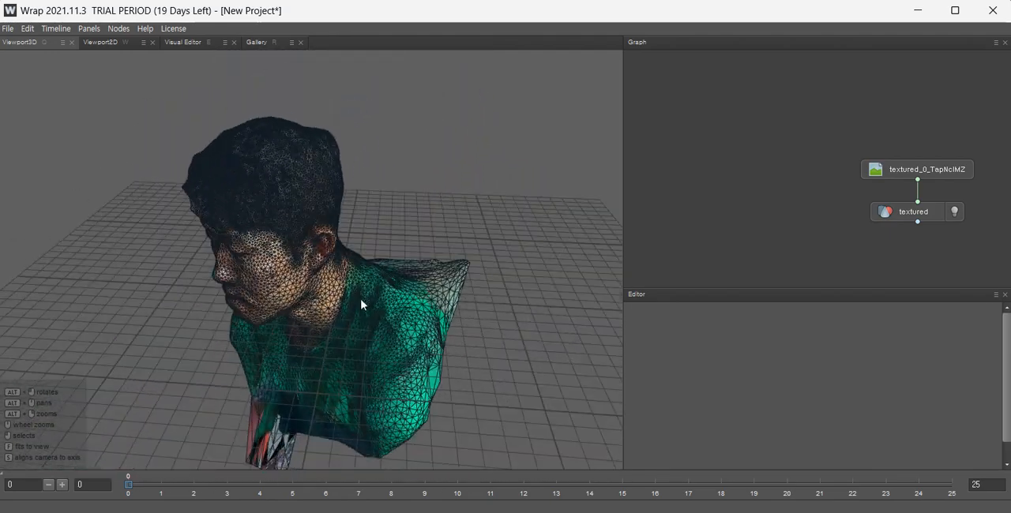
# Try rotating the textured scan with the gizmo, then undo the rotation.
pyautogui.click(375, 296)
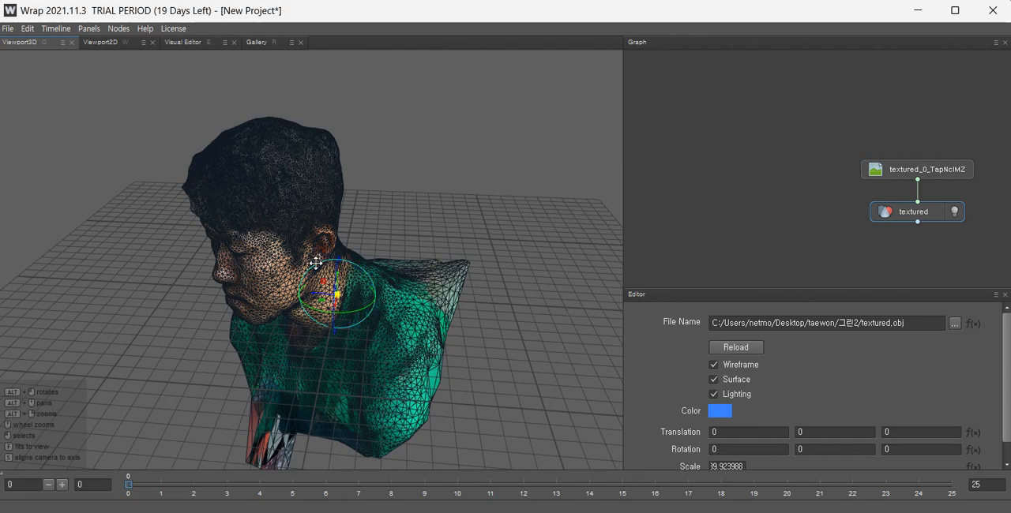
pyautogui.moveTo(318, 264); pyautogui.dragTo(323, 263)
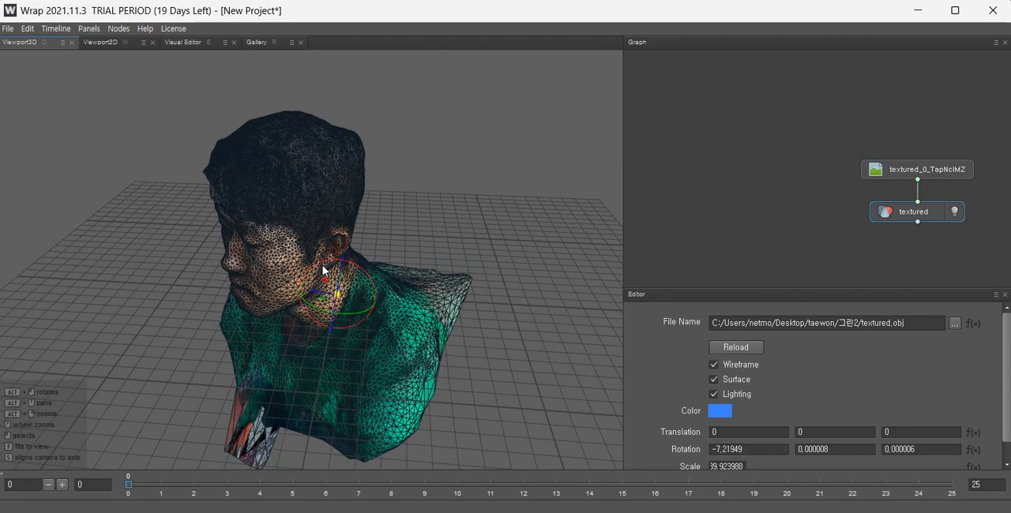
pyautogui.hotkey('ctrl', 'z')
# Import the man_base_mesh_face base mesh and rearrange the base mesh and scan nodes in the graph.
pyautogui.keyDown('alt'); pyautogui.moveTo(332, 344); pyautogui.dragTo(402, 314); pyautogui.keyUp('alt')
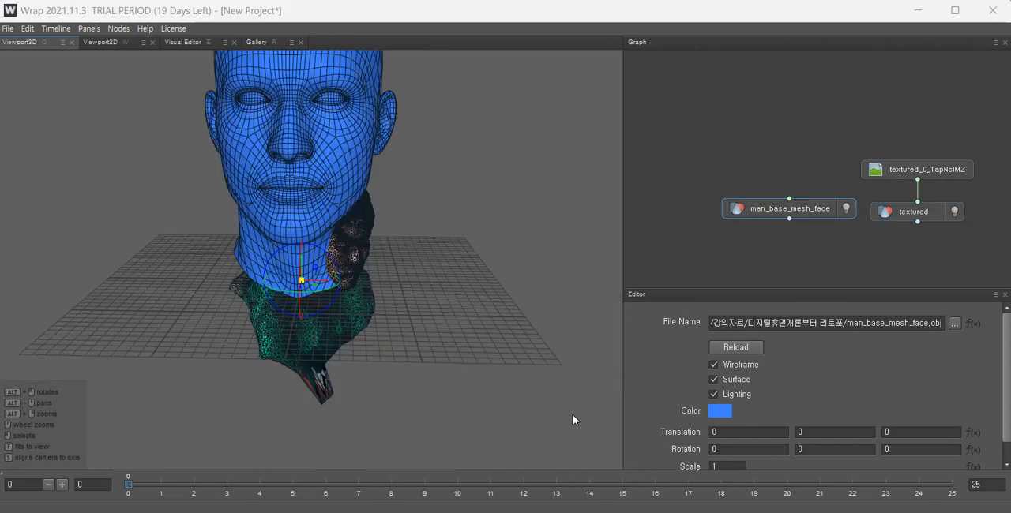
pyautogui.scroll(-5, 383, 306)
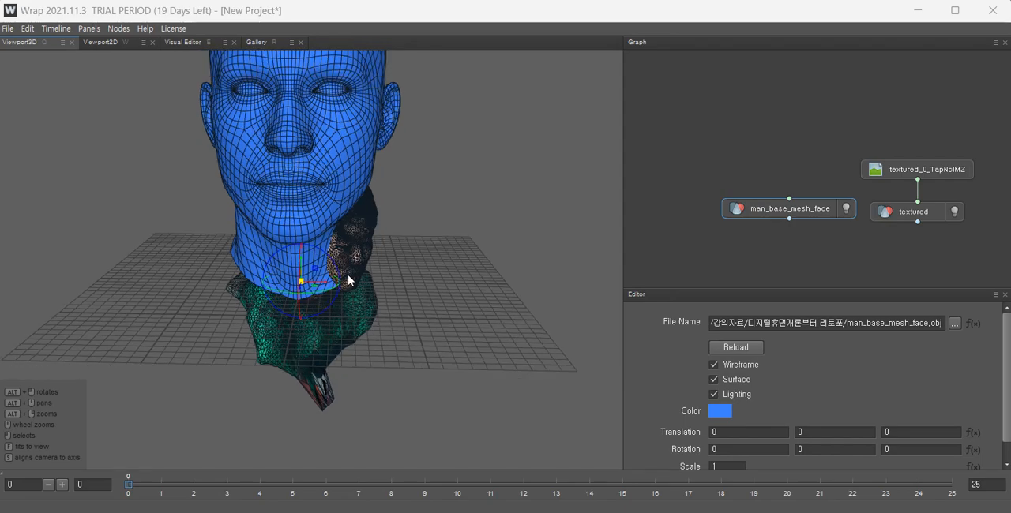
pyautogui.keyDown('alt'); pyautogui.moveTo(339, 226); pyautogui.dragTo(268, 183); pyautogui.keyUp('alt')
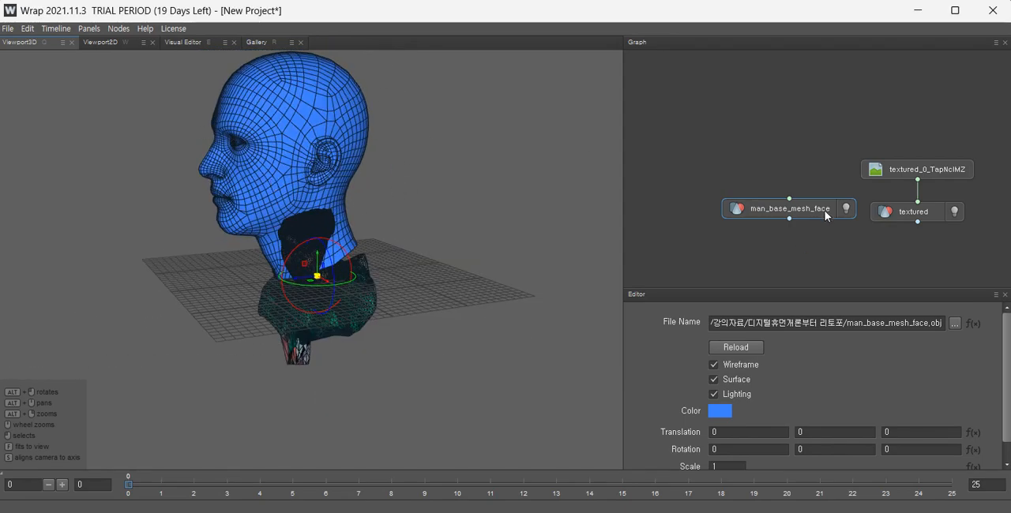
pyautogui.moveTo(812, 206); pyautogui.dragTo(747, 181)
pyautogui.moveTo(927, 251); pyautogui.dragTo(884, 141)
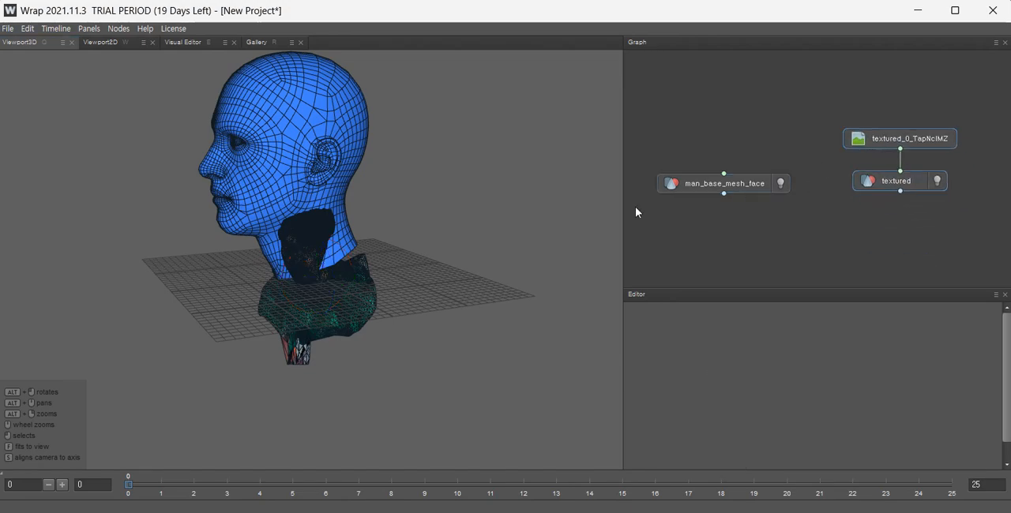
# Rotate the textured scan to roughly match the base head's orientation and scale it to about 34.94.
pyautogui.keyDown('alt'); pyautogui.moveTo(316, 149); pyautogui.dragTo(417, 178); pyautogui.keyUp('alt')
pyautogui.scroll(3, 327, 172)
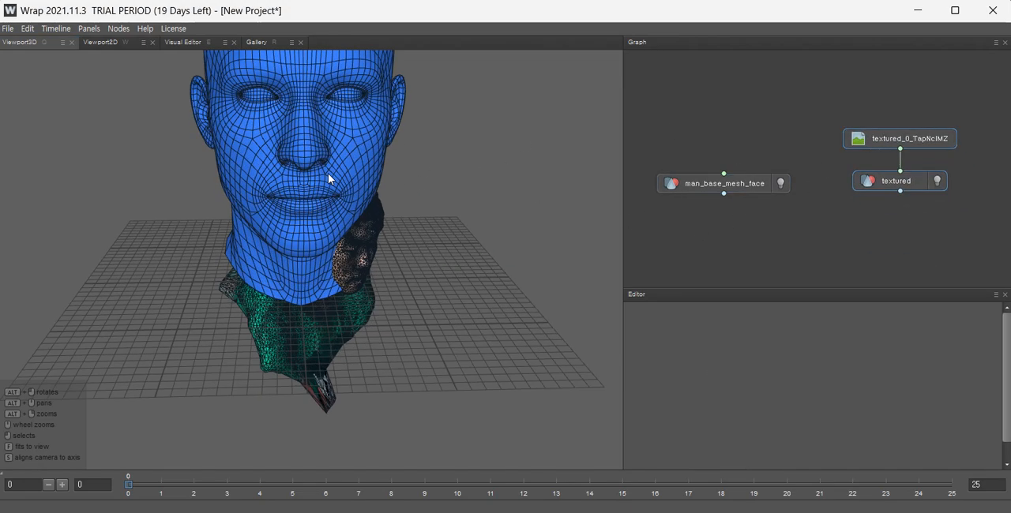
pyautogui.keyDown('alt'); pyautogui.moveTo(328, 116); pyautogui.dragTo(333, 215, button='middle'); pyautogui.keyUp('alt')
pyautogui.keyDown('alt'); pyautogui.moveTo(333, 215); pyautogui.dragTo(267, 220); pyautogui.keyUp('alt')
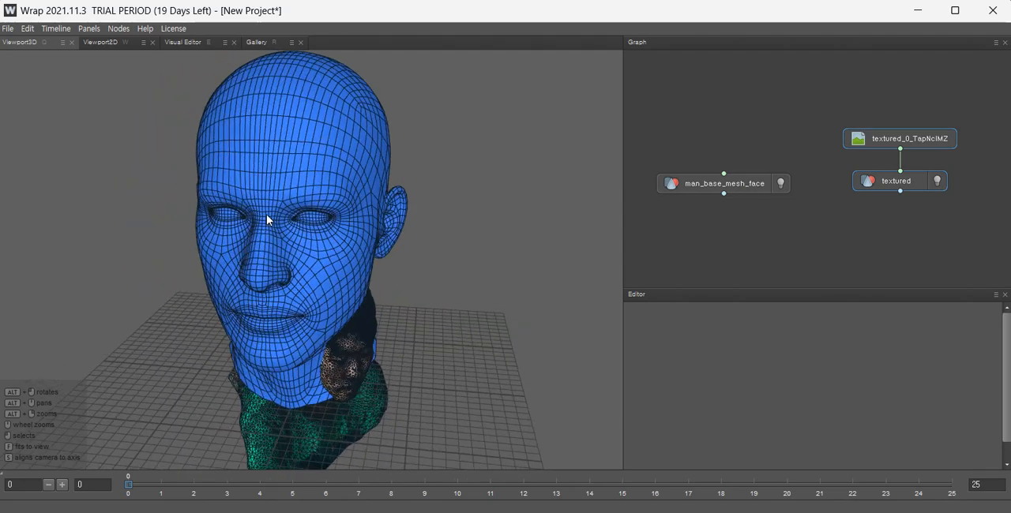
pyautogui.keyDown('alt'); pyautogui.moveTo(355, 240); pyautogui.dragTo(302, 215); pyautogui.keyUp('alt')
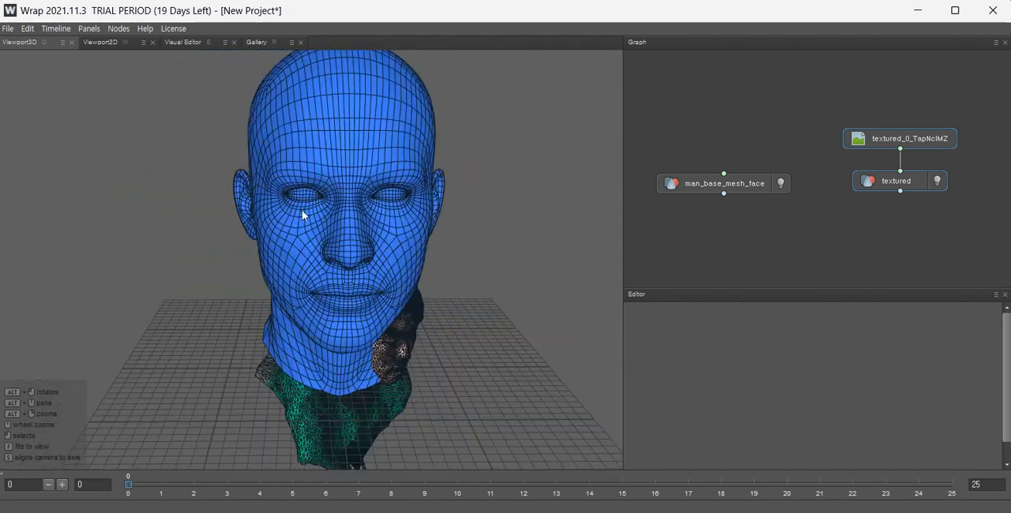
pyautogui.keyDown('alt'); pyautogui.moveTo(398, 247); pyautogui.dragTo(394, 355); pyautogui.keyUp('alt')
pyautogui.click(361, 355)
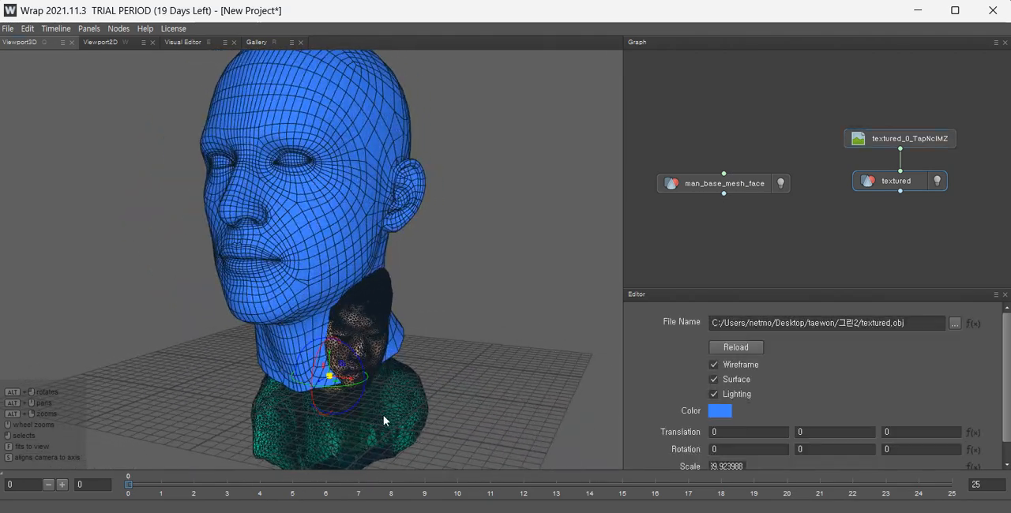
pyautogui.moveTo(354, 383); pyautogui.dragTo(600, 322)
pyautogui.scroll(-3, 493, 304)
pyautogui.keyDown('alt'); pyautogui.moveTo(494, 304); pyautogui.dragTo(316, 342); pyautogui.keyUp('alt')
pyautogui.scroll(2, 307, 324)
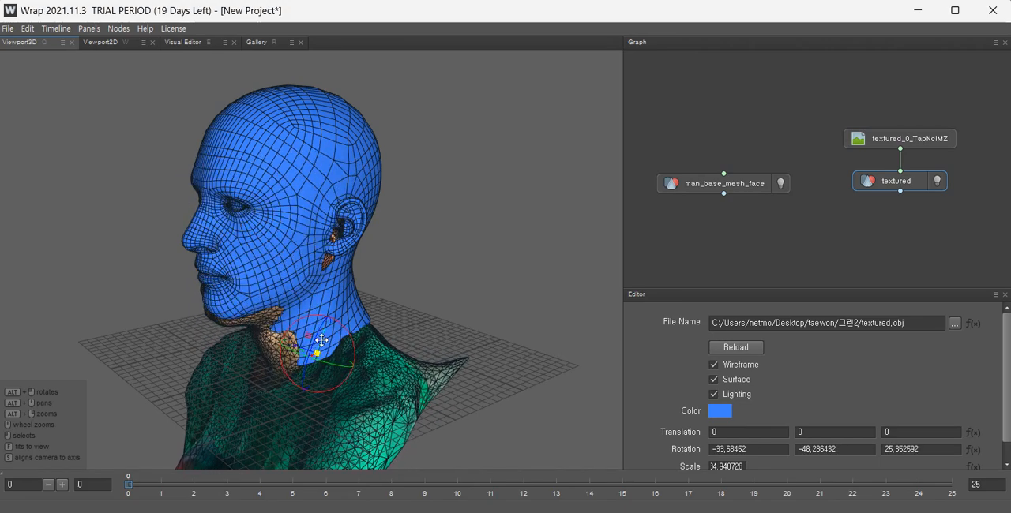
# Move the textured scan so its head lines up with the base mesh head.
pyautogui.scroll(4, 323, 355)
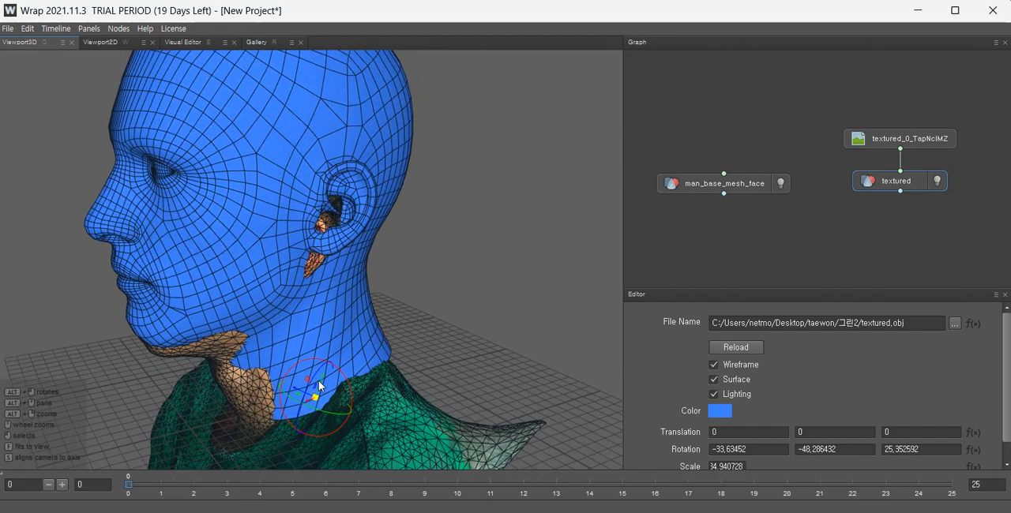
pyautogui.moveTo(320, 381); pyautogui.dragTo(339, 357)
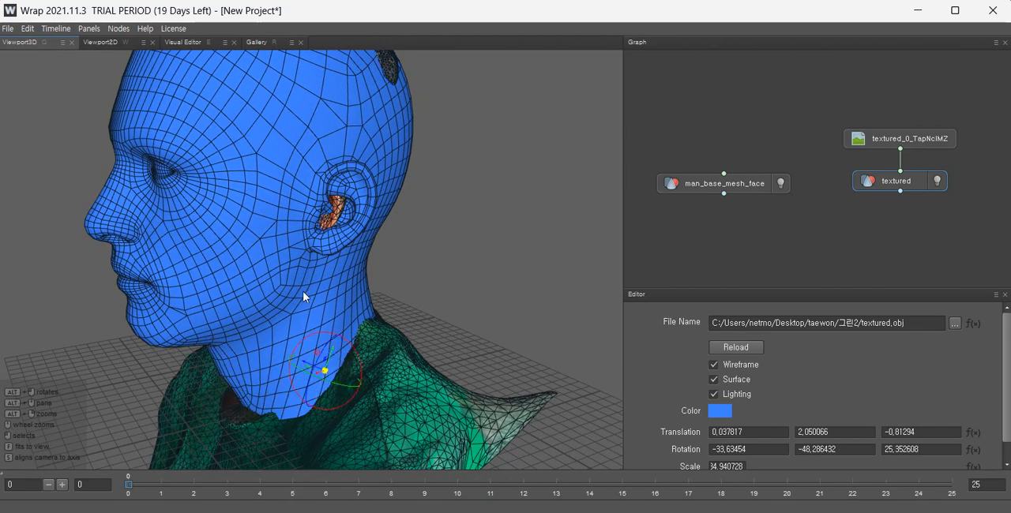
pyautogui.keyDown('alt'); pyautogui.moveTo(304, 297); pyautogui.dragTo(547, 291); pyautogui.keyUp('alt')
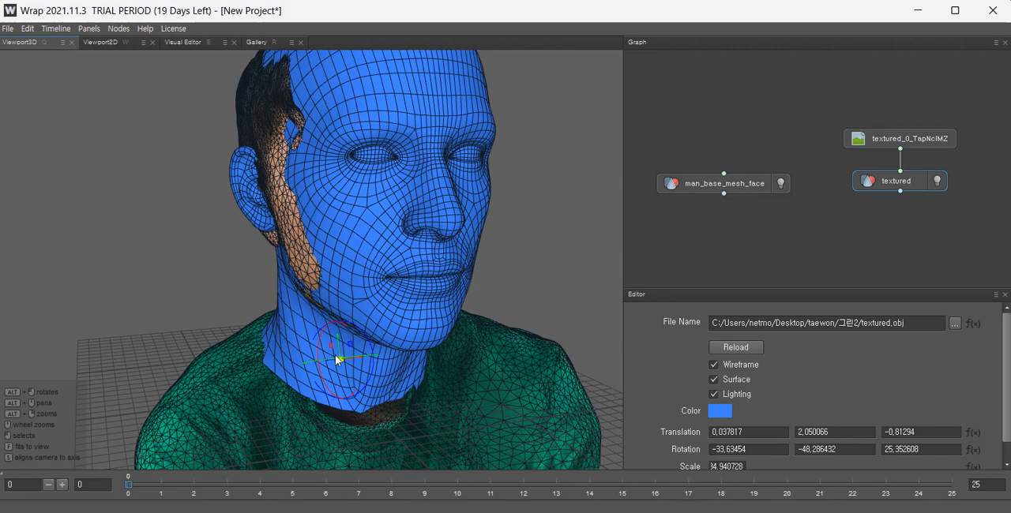
# Adjust the textured scan's rotation slightly and scale it up to about 39.58.
pyautogui.moveTo(334, 355)
pyautogui.mouseDown()
pyautogui.moveTo(308, 354)
pyautogui.moveTo(322, 356)
pyautogui.mouseUp()
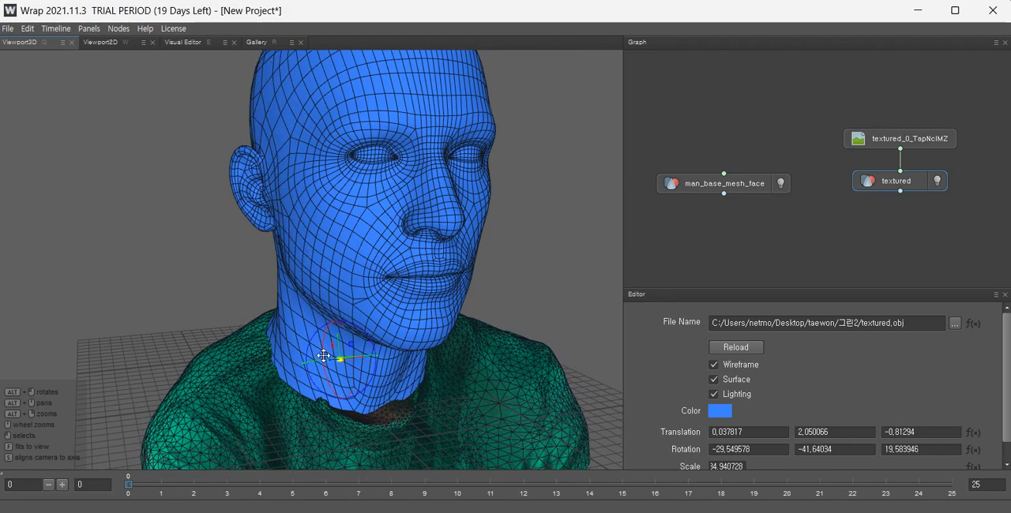
pyautogui.keyDown('alt'); pyautogui.moveTo(455, 266); pyautogui.dragTo(400, 287); pyautogui.keyUp('alt')
pyautogui.moveTo(341, 358); pyautogui.dragTo(472, 351)
pyautogui.hotkey('ctrl', 'z')
pyautogui.scroll(-3, 358, 365)
pyautogui.press('r')
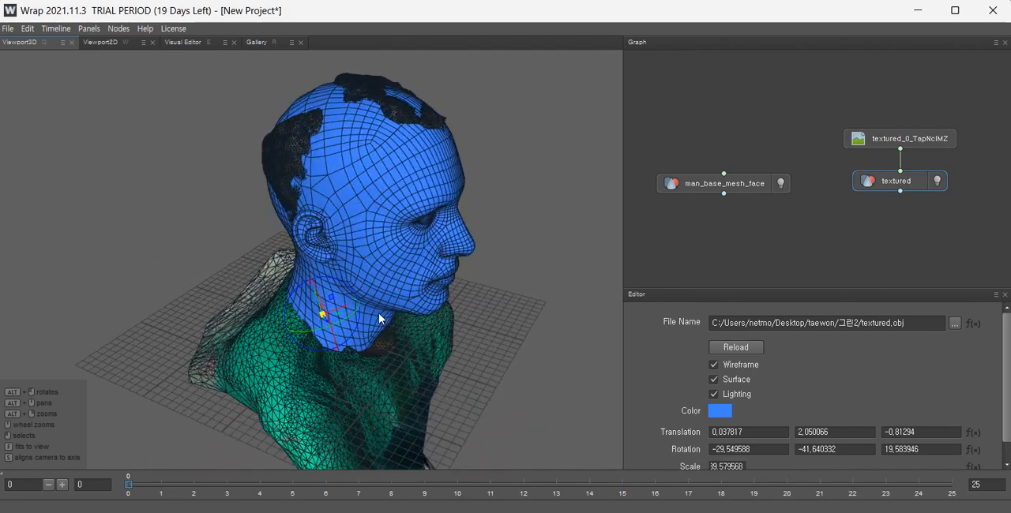
# Move the textured scan down so its face sits inside the base mesh head.
pyautogui.moveTo(327, 311); pyautogui.dragTo(332, 331)
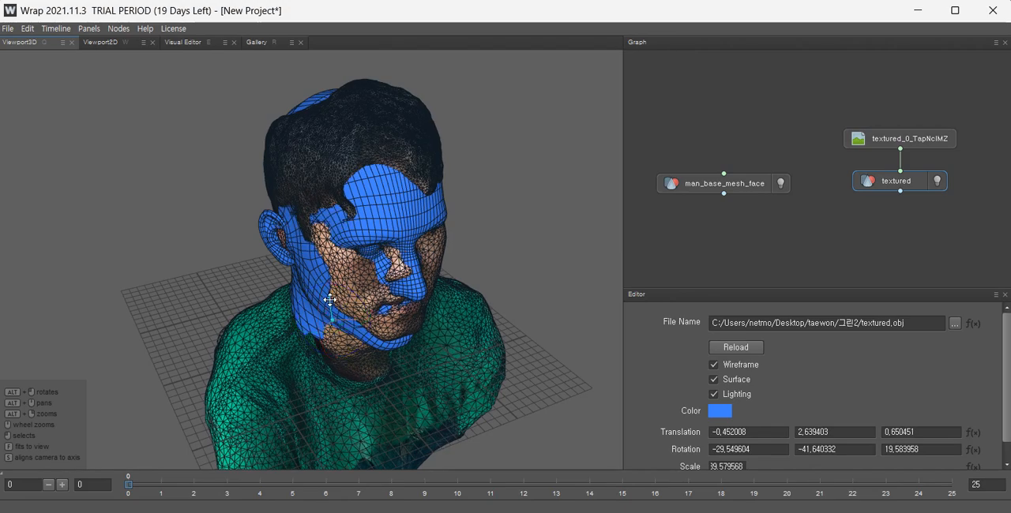
pyautogui.moveTo(330, 300); pyautogui.dragTo(349, 343)
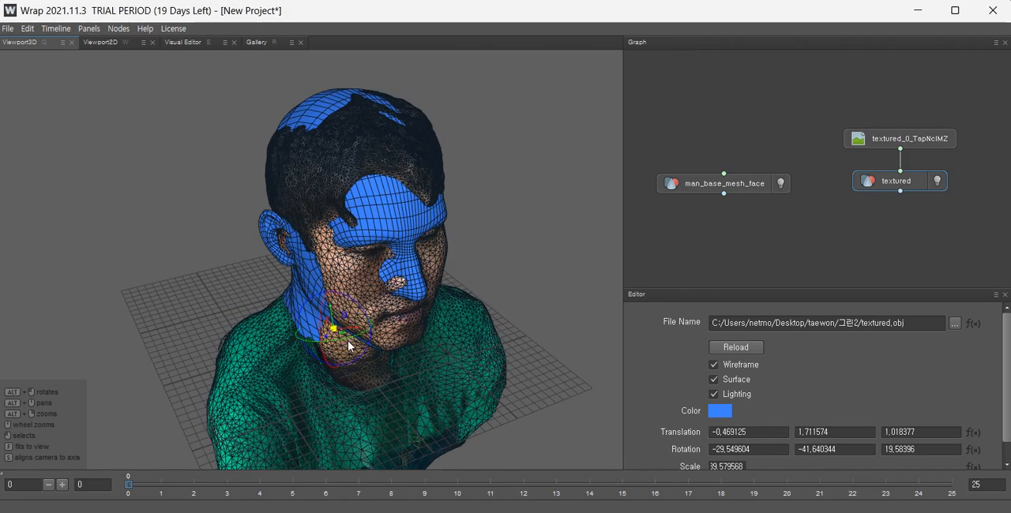
pyautogui.scroll(3, 348, 345)
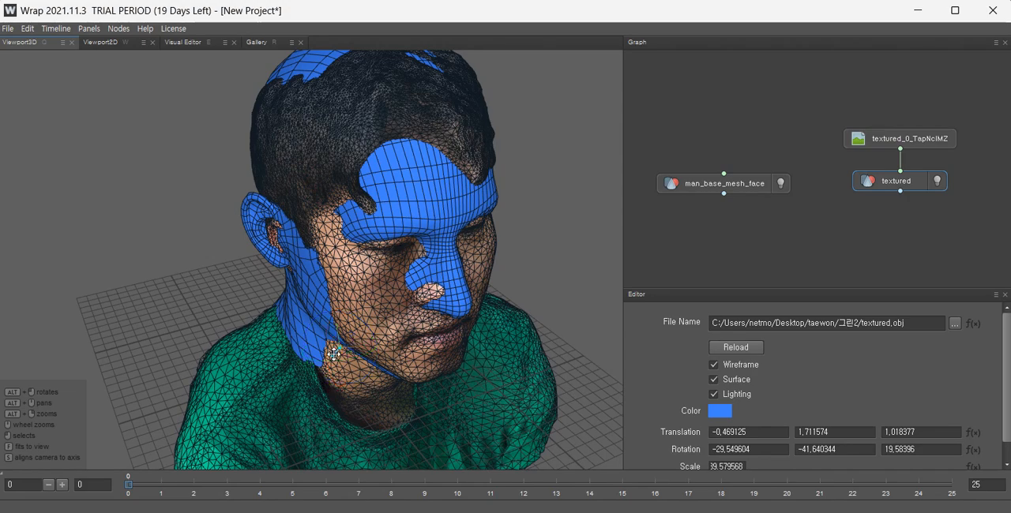
pyautogui.moveTo(333, 354); pyautogui.dragTo(316, 213)
pyautogui.hotkey('ctrl', 'z')
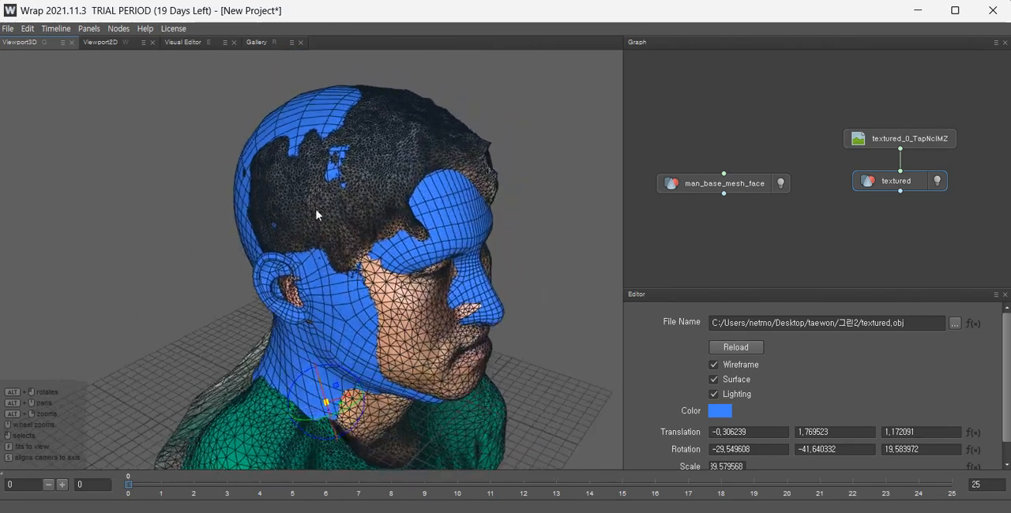
# Rearrange the base mesh and textured scan nodes higher in the graph.
pyautogui.keyDown('alt'); pyautogui.moveTo(397, 259); pyautogui.dragTo(281, 246); pyautogui.keyUp('alt')
pyautogui.keyDown('alt'); pyautogui.moveTo(365, 248); pyautogui.dragTo(345, 254); pyautogui.keyUp('alt')
pyautogui.moveTo(917, 238); pyautogui.dragTo(775, 139)
pyautogui.moveTo(770, 188); pyautogui.dragTo(765, 134)
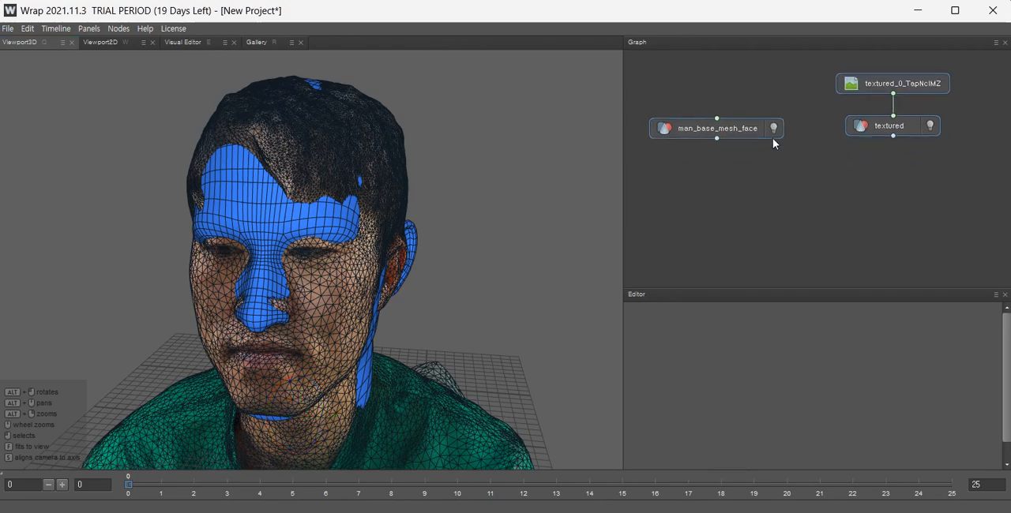
pyautogui.moveTo(946, 179); pyautogui.dragTo(842, 93)
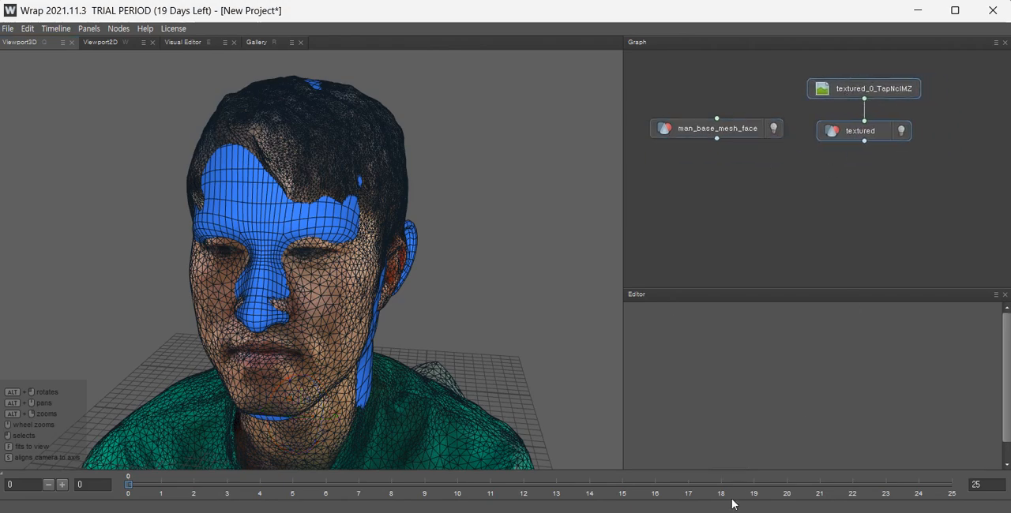
pyautogui.keyDown('alt'); pyautogui.moveTo(422, 305); pyautogui.dragTo(464, 282); pyautogui.keyUp('alt')
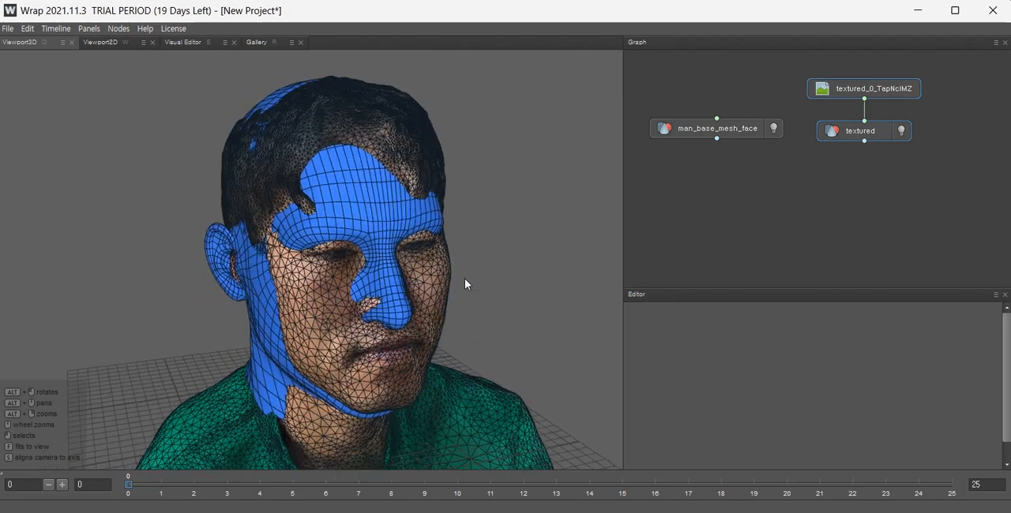
# Add a SelectPointPairs node and connect the base mesh and the textured scan to it.
pyautogui.rightClick(724, 168)
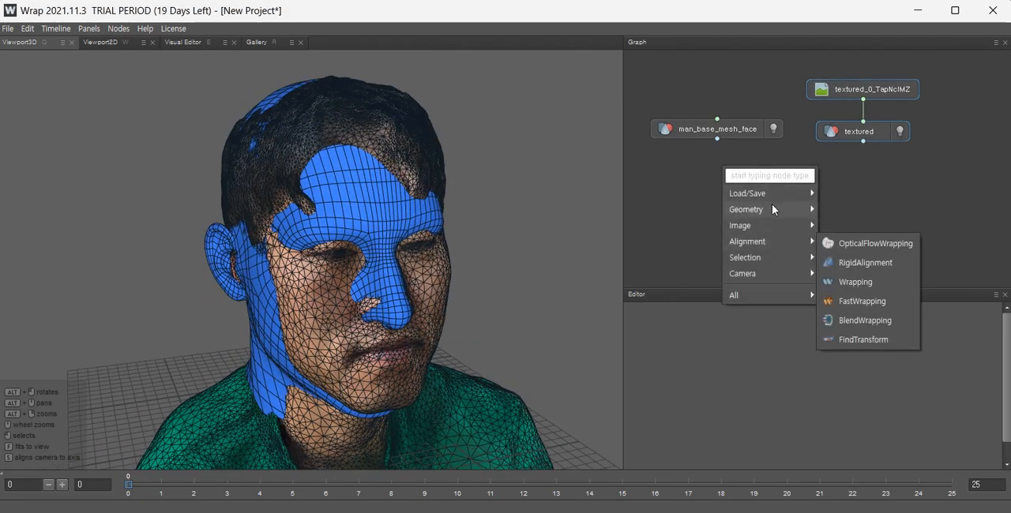
pyautogui.moveTo(764, 259)
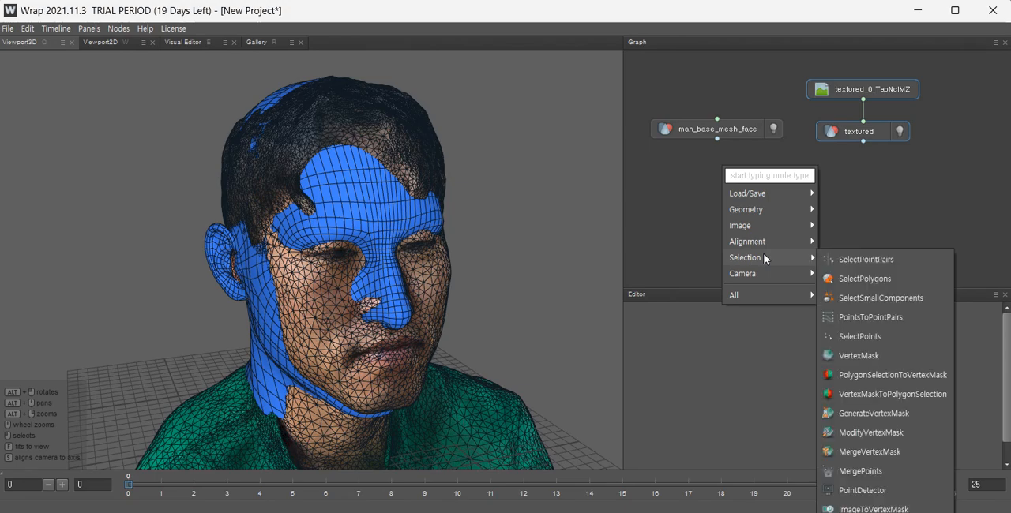
pyautogui.click(868, 259)
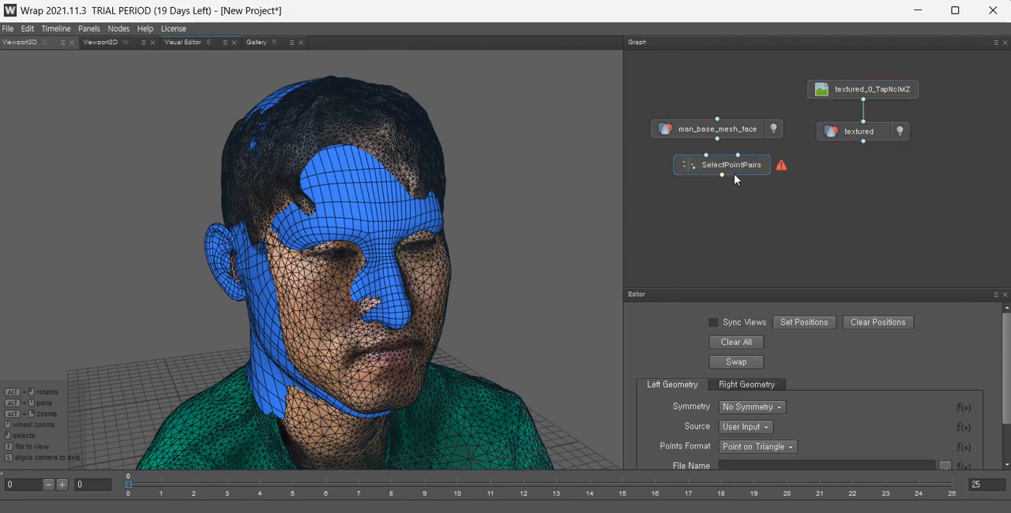
pyautogui.moveTo(734, 174); pyautogui.dragTo(836, 190)
pyautogui.moveTo(716, 139); pyautogui.dragTo(799, 172)
pyautogui.moveTo(863, 141); pyautogui.dragTo(772, 172)
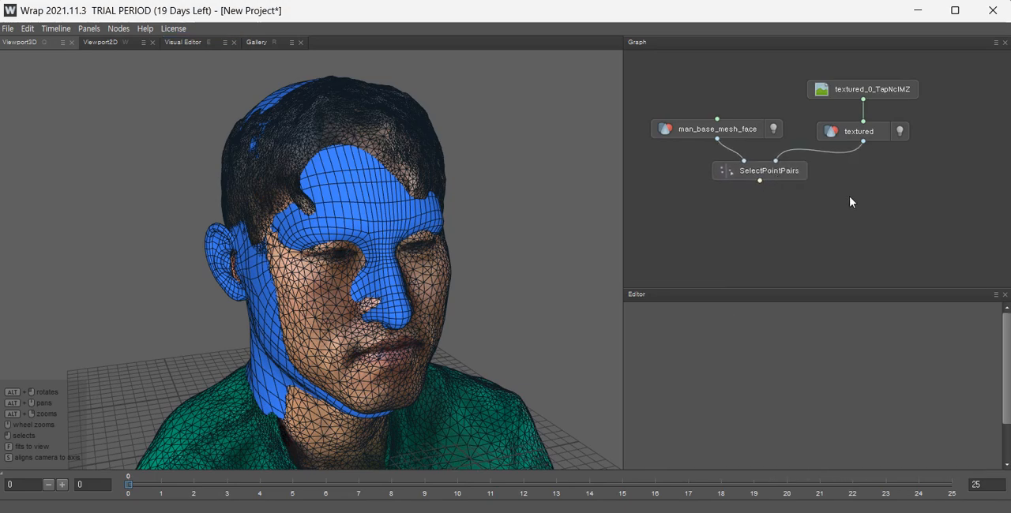
# Add a SelectPolygons node and connect the base mesh to it.
pyautogui.rightClick(711, 208)
pyautogui.moveTo(761, 269)
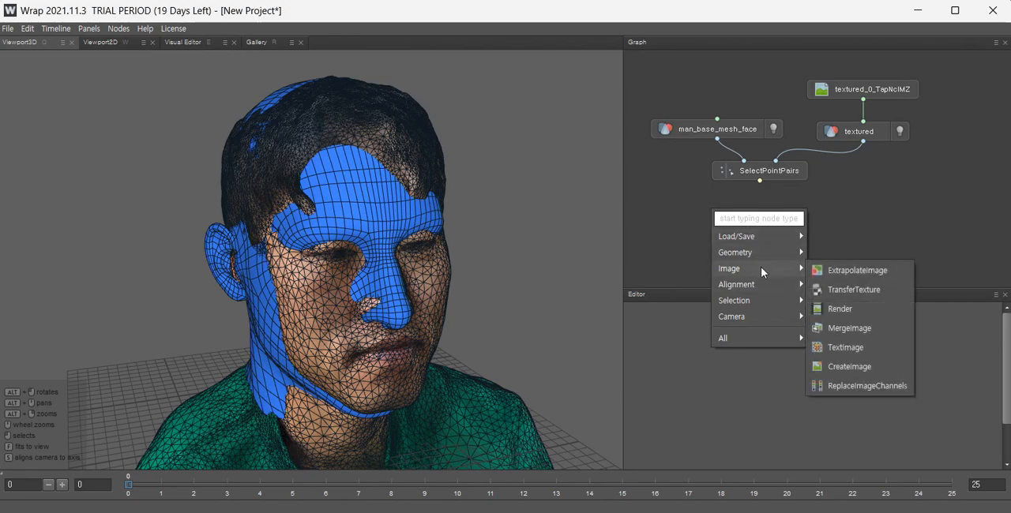
pyautogui.moveTo(761, 300)
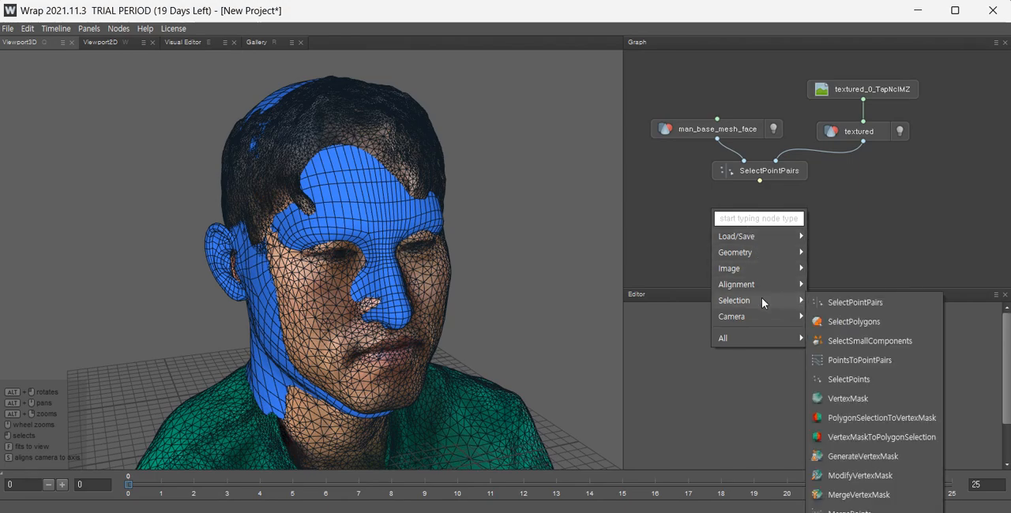
pyautogui.click(849, 321)
pyautogui.moveTo(728, 218); pyautogui.dragTo(839, 222)
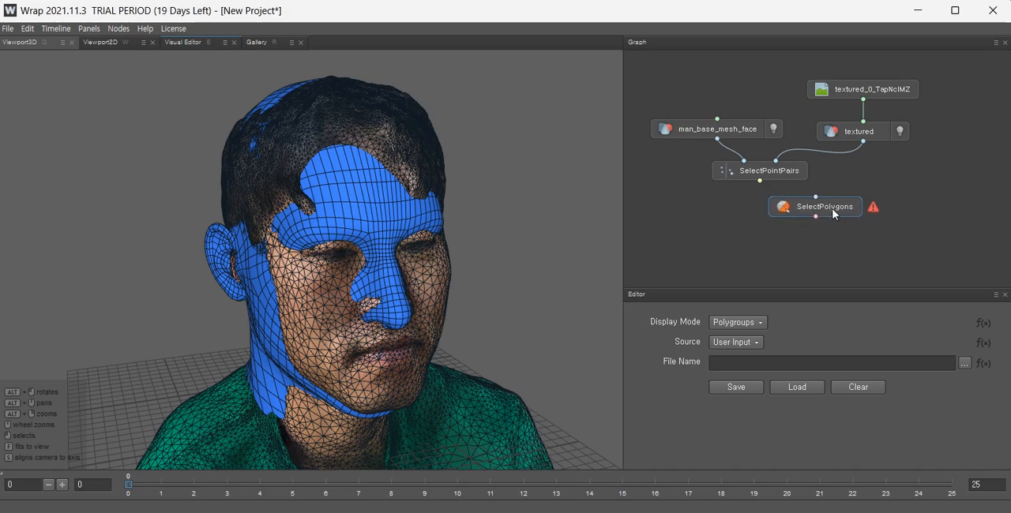
pyautogui.moveTo(717, 139); pyautogui.dragTo(867, 198)
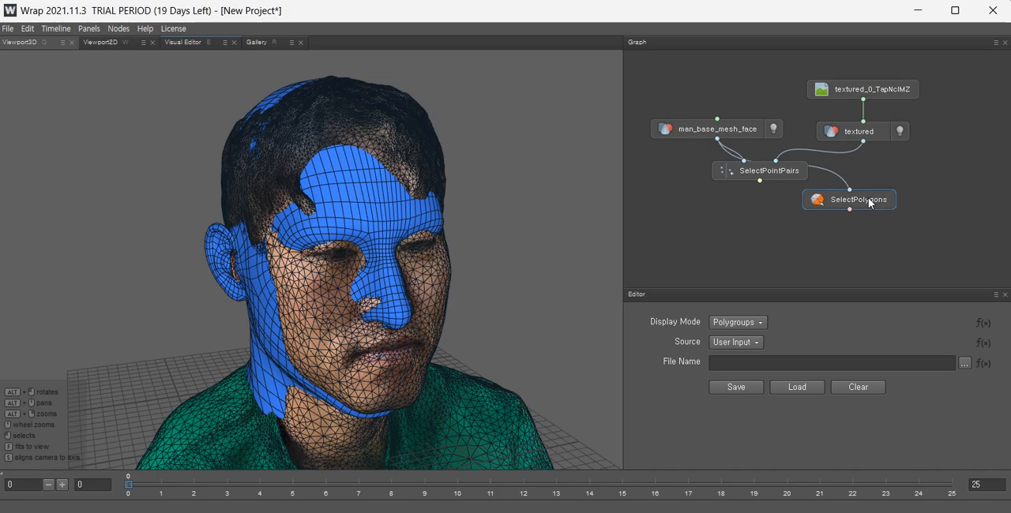
# Add a Wrapping node and connect the base mesh, scan, SelectPointPairs and SelectPolygons to its inputs.
pyautogui.rightClick(703, 220)
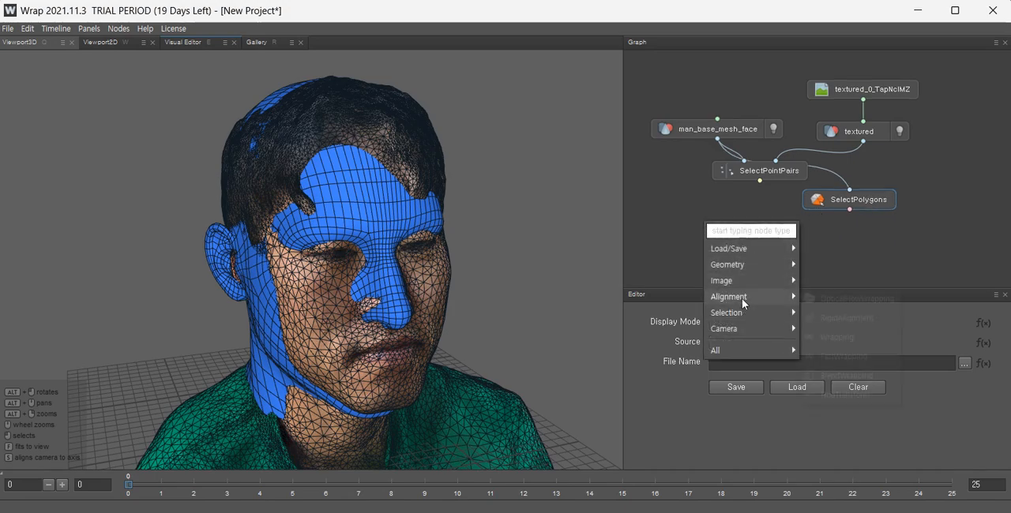
pyautogui.moveTo(766, 298)
pyautogui.click(830, 337)
pyautogui.moveTo(707, 220); pyautogui.dragTo(763, 243)
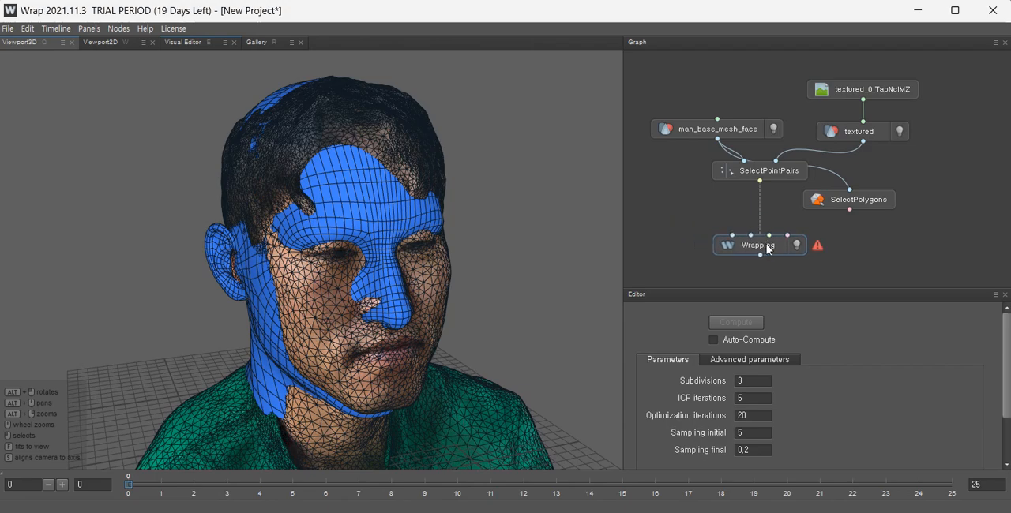
pyautogui.moveTo(717, 140); pyautogui.dragTo(732, 235)
pyautogui.moveTo(863, 141); pyautogui.dragTo(746, 219)
pyautogui.moveTo(760, 181); pyautogui.dragTo(742, 208)
pyautogui.moveTo(850, 210); pyautogui.dragTo(763, 248)
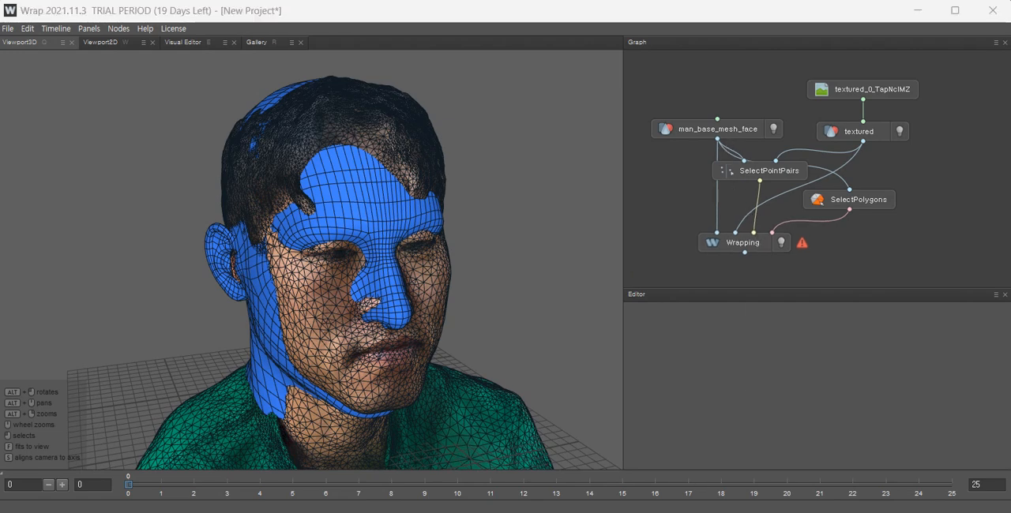
pyautogui.click(750, 244)
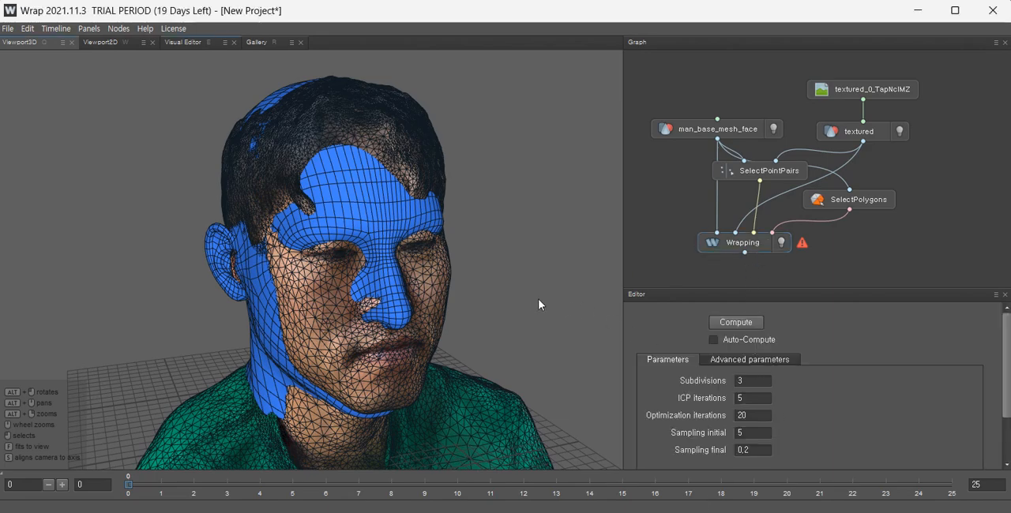
# Move all nodes up together in the graph.
pyautogui.keyDown('alt'); pyautogui.moveTo(529, 305); pyautogui.dragTo(466, 350); pyautogui.keyUp('alt')
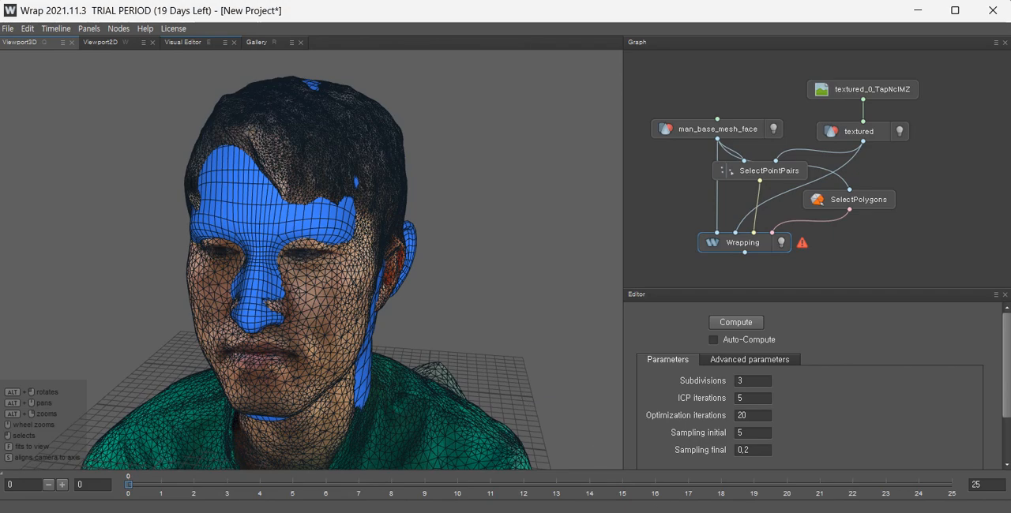
pyautogui.keyDown('alt'); pyautogui.moveTo(439, 275); pyautogui.dragTo(598, 314); pyautogui.keyUp('alt')
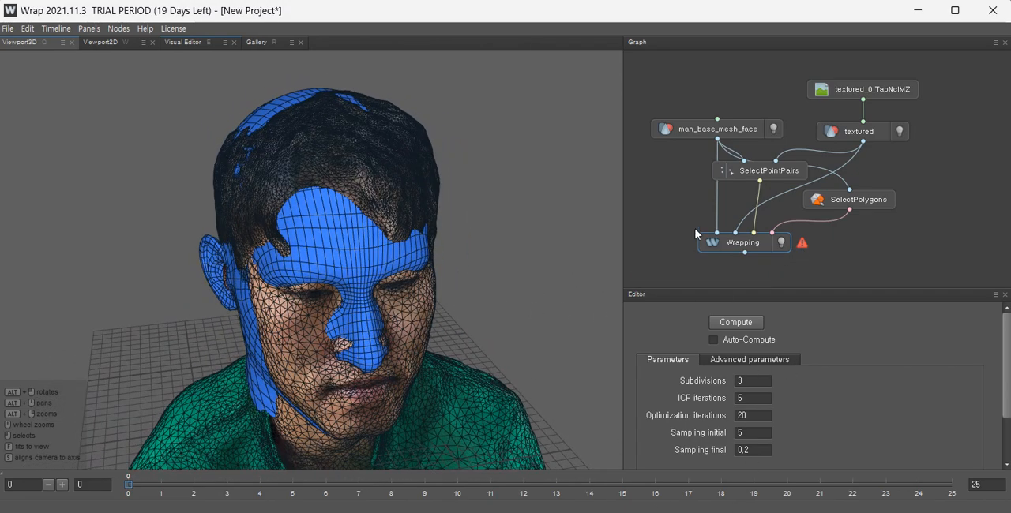
pyautogui.moveTo(903, 245); pyautogui.dragTo(725, 85)
pyautogui.moveTo(730, 121); pyautogui.dragTo(730, 101)
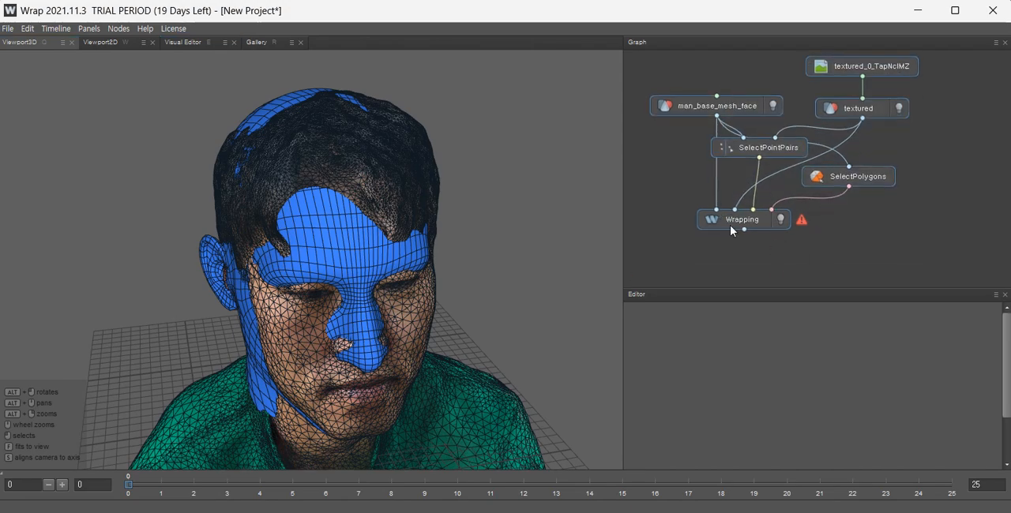
# Open the SelectPointPairs node in the Visual Editor to show both heads side by side.
pyautogui.click(764, 149)
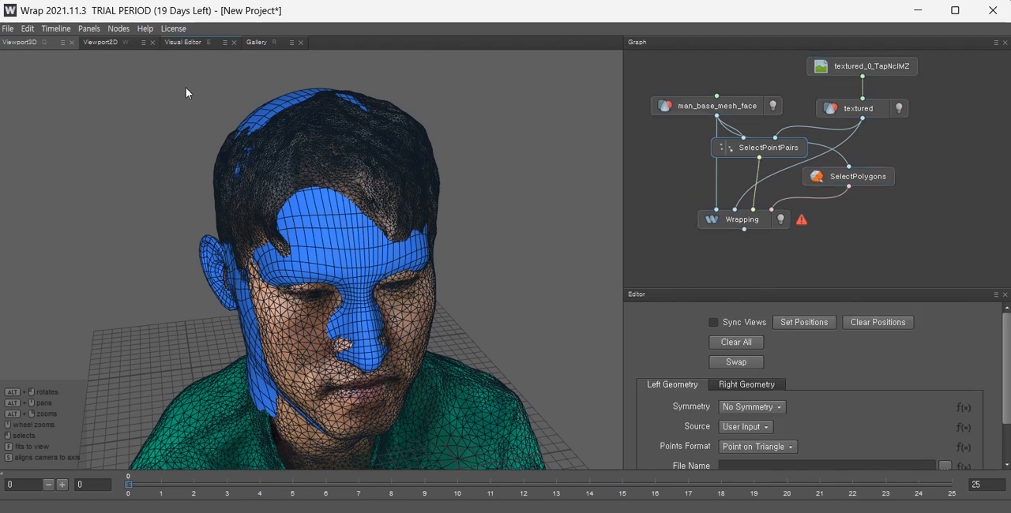
pyautogui.click(182, 42)
pyautogui.moveTo(401, 257); pyautogui.dragTo(410, 246)
pyautogui.moveTo(246, 265); pyautogui.dragTo(327, 251)
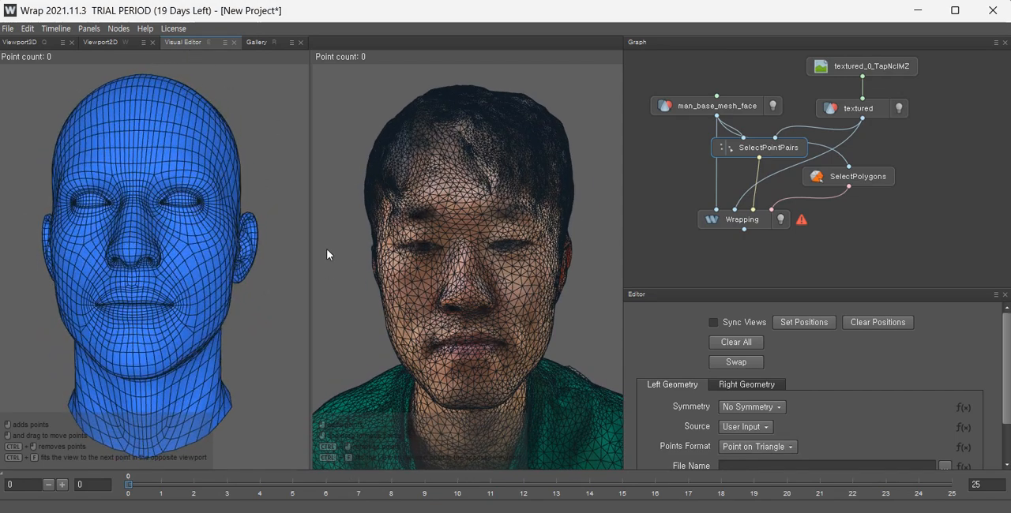
# Enable Sync Views and mark matching points at the outer and inner corners of one eye on both heads.
pyautogui.click(714, 322)
pyautogui.moveTo(498, 251); pyautogui.dragTo(469, 282)
pyautogui.scroll(8, 477, 241)
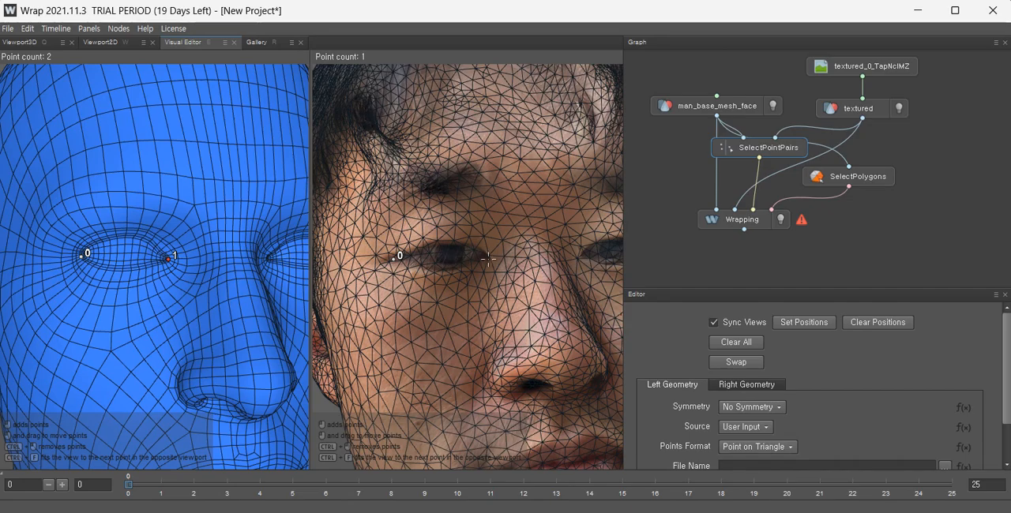
pyautogui.scroll(-7, 481, 251)
pyautogui.keyDown('alt'); pyautogui.moveTo(488, 198); pyautogui.dragTo(447, 224); pyautogui.keyUp('alt')
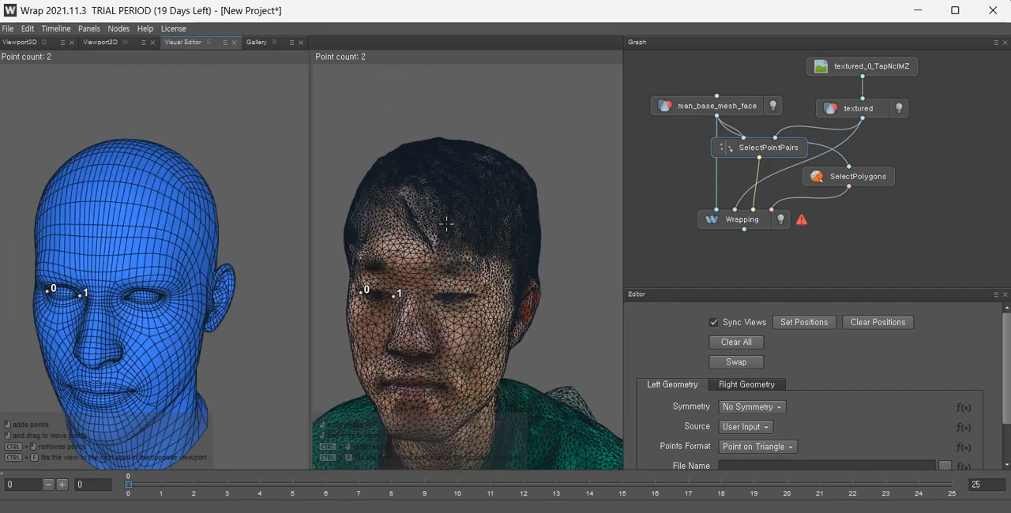
pyautogui.scroll(7, 461, 308)
pyautogui.keyDown('alt'); pyautogui.moveTo(437, 317); pyautogui.dragTo(544, 286, button='middle'); pyautogui.keyUp('alt')
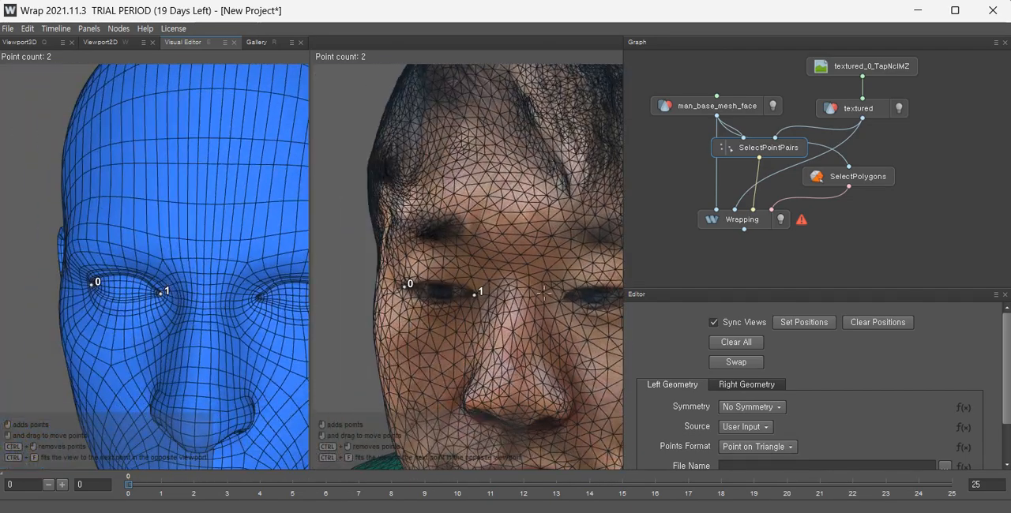
pyautogui.moveTo(510, 302)
pyautogui.keyDown('alt'); pyautogui.mouseDown()
pyautogui.moveTo(540, 299)
pyautogui.moveTo(517, 316)
pyautogui.moveTo(497, 297)
pyautogui.mouseUp(); pyautogui.keyUp('alt')
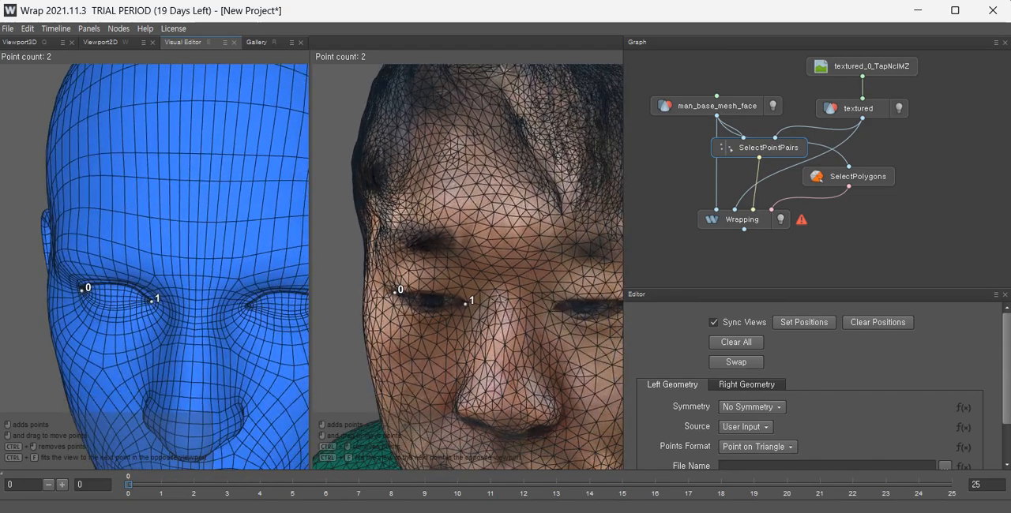
pyautogui.keyDown('alt'); pyautogui.moveTo(142, 289); pyautogui.dragTo(165, 210); pyautogui.keyUp('alt')
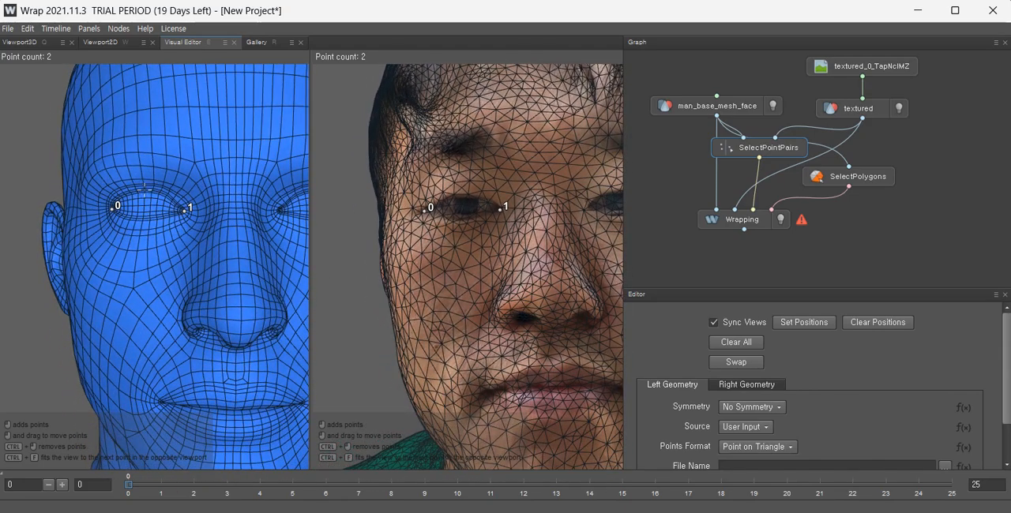
# Mark matching points on the upper and lower eyelid of the same eye on both heads.
pyautogui.click(143, 191)
pyautogui.click(143, 217)
pyautogui.click(463, 195)
pyautogui.scroll(4, 466, 226)
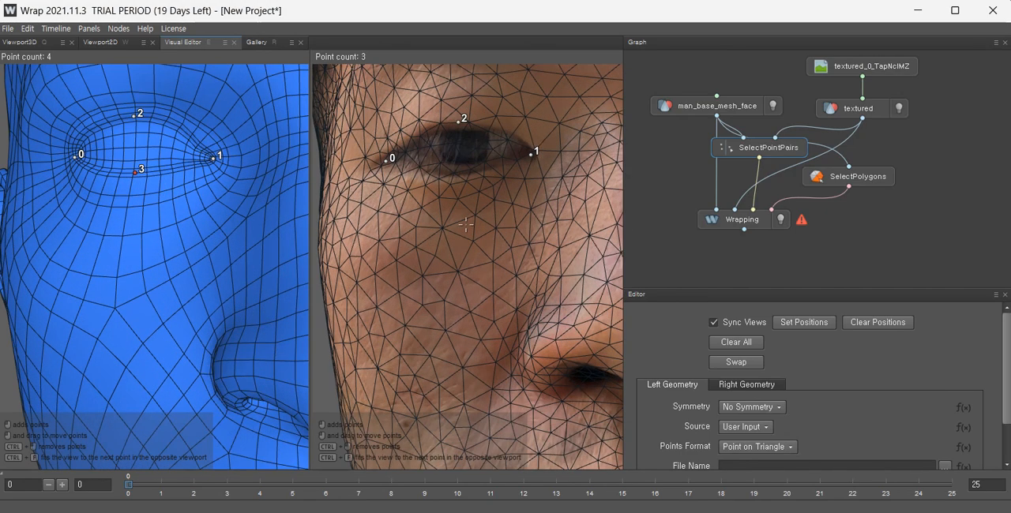
pyautogui.click(455, 174)
# Mark matching points at the inner and outer corners of the second eye on both heads.
pyautogui.scroll(-5, 462, 214)
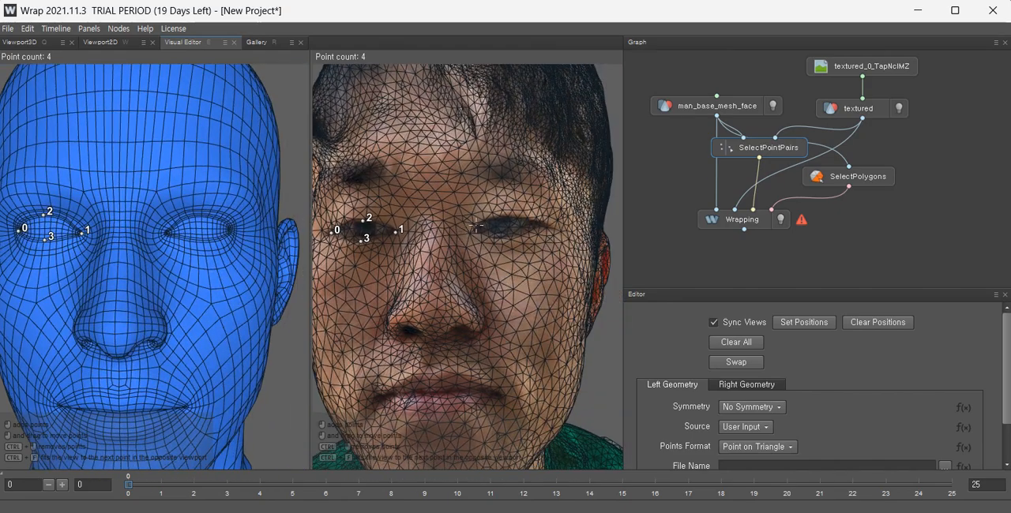
pyautogui.scroll(4, 474, 227)
pyautogui.moveTo(536, 228); pyautogui.dragTo(499, 242, button='middle')
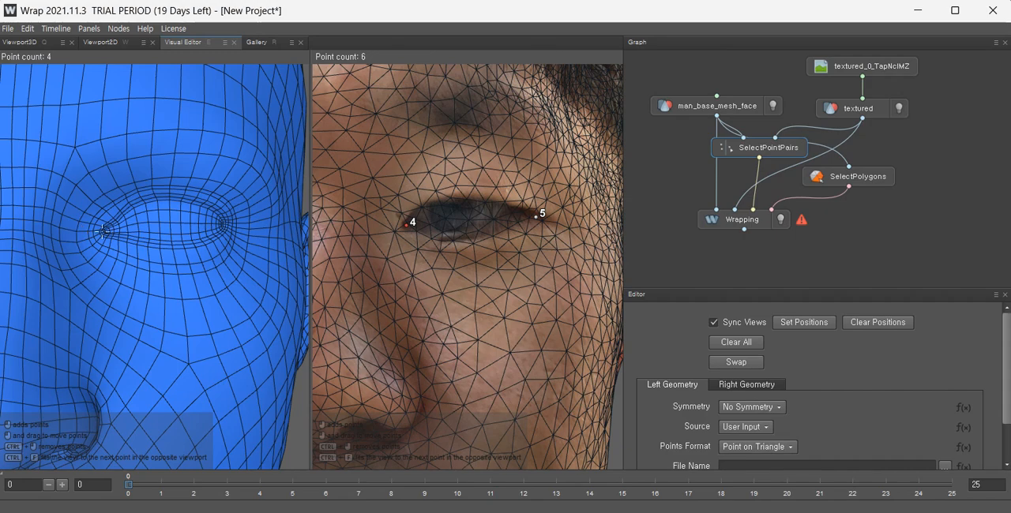
pyautogui.click(103, 229)
pyautogui.scroll(-5, 457, 238)
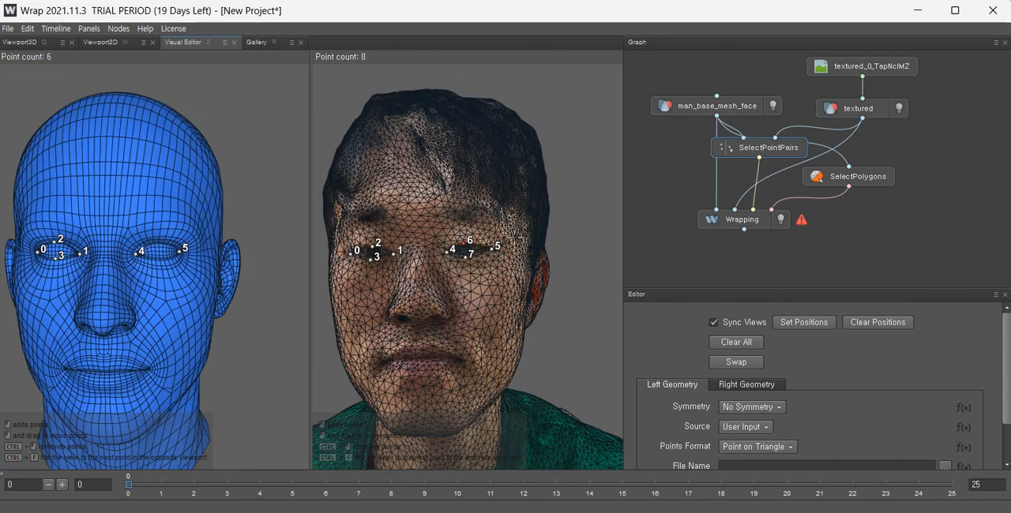
# Mark upper and lower eyelid points on the second eye of both heads, undoing one misplaced point.
pyautogui.moveTo(430, 300)
pyautogui.keyDown('alt'); pyautogui.mouseDown()
pyautogui.moveTo(468, 296)
pyautogui.moveTo(457, 286)
pyautogui.moveTo(531, 297)
pyautogui.moveTo(454, 323)
pyautogui.moveTo(441, 289)
pyautogui.mouseUp(); pyautogui.keyUp('alt')
pyautogui.scroll(5, 176, 251)
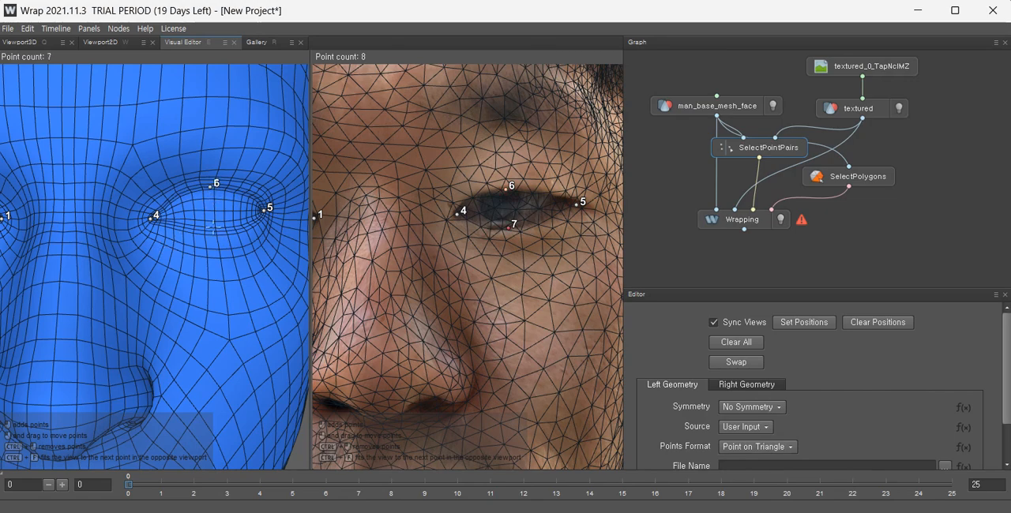
pyautogui.hotkey('ctrl', 'z')
pyautogui.scroll(-5, 498, 261)
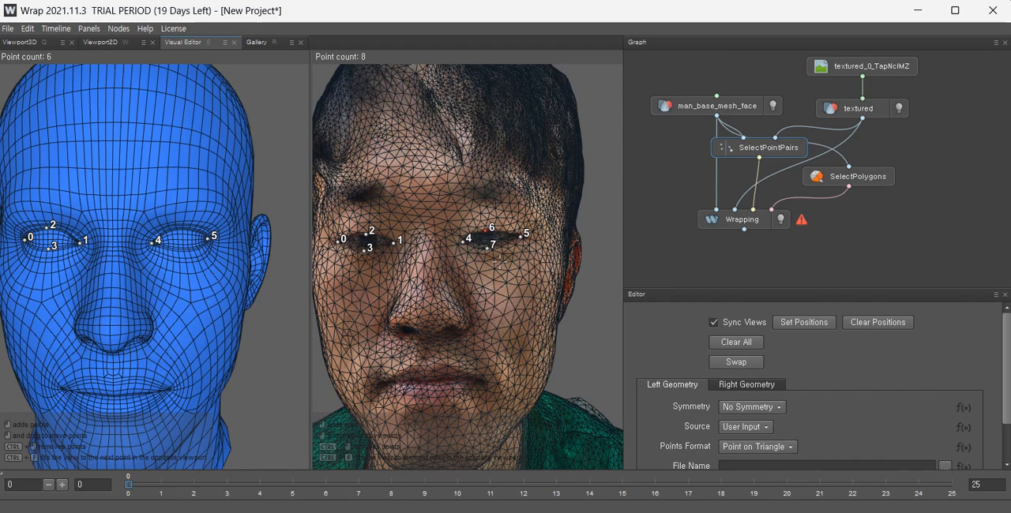
pyautogui.scroll(-3, 499, 261)
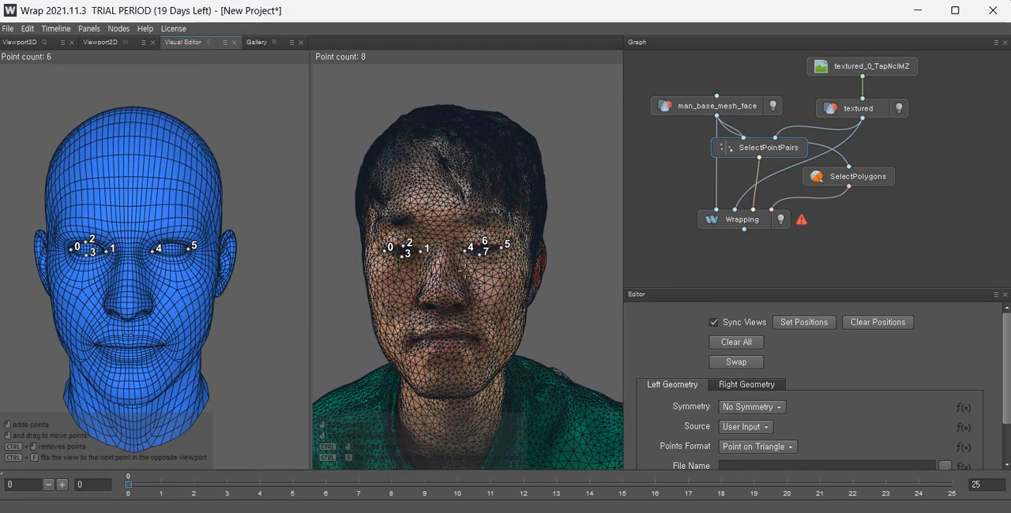
pyautogui.scroll(5, 463, 271)
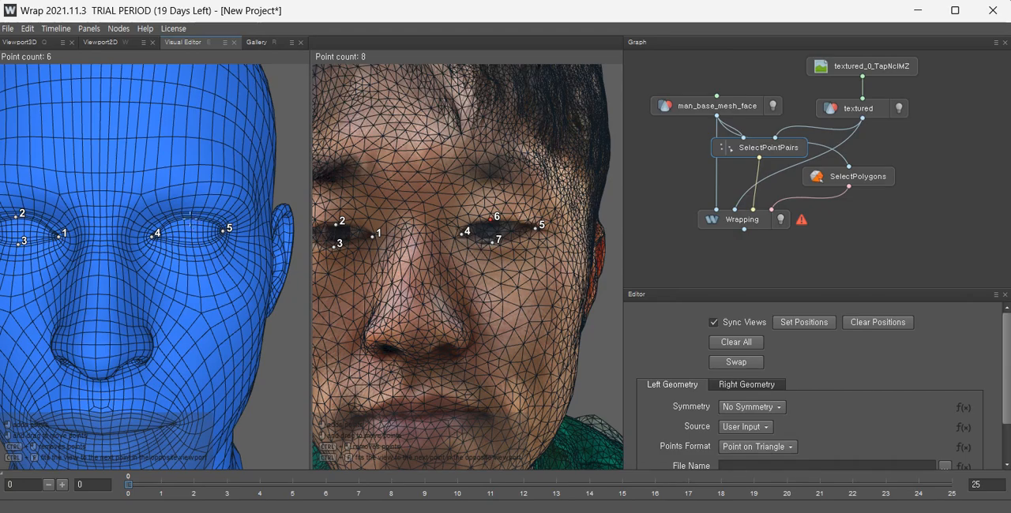
pyautogui.click(190, 215)
pyautogui.scroll(-5, 350, 251)
pyautogui.moveTo(386, 296); pyautogui.dragTo(391, 261)
pyautogui.scroll(5, 465, 227)
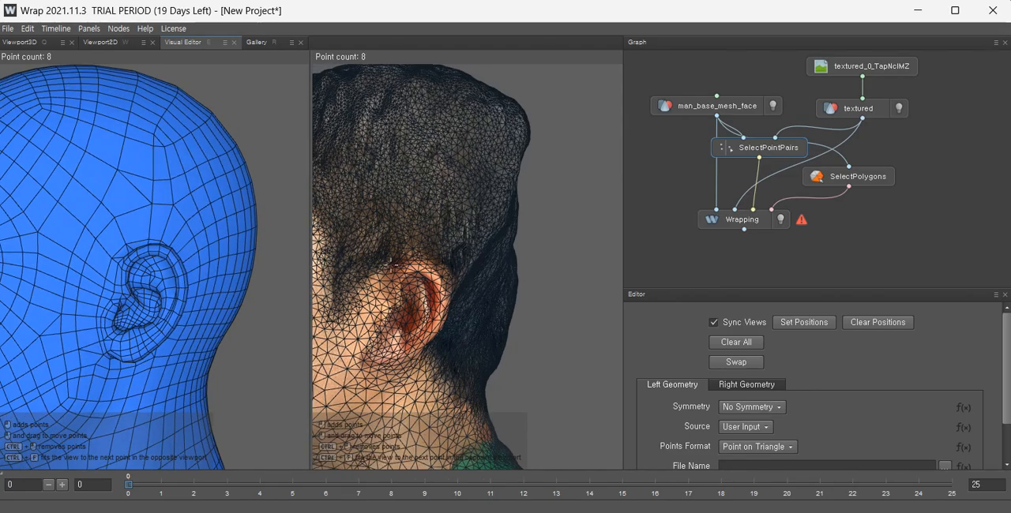
# Mark four points around the rim and lobe of the base head's ear.
pyautogui.keyDown('alt'); pyautogui.moveTo(451, 249); pyautogui.dragTo(365, 261); pyautogui.keyUp('alt')
pyautogui.scroll(3, 413, 303)
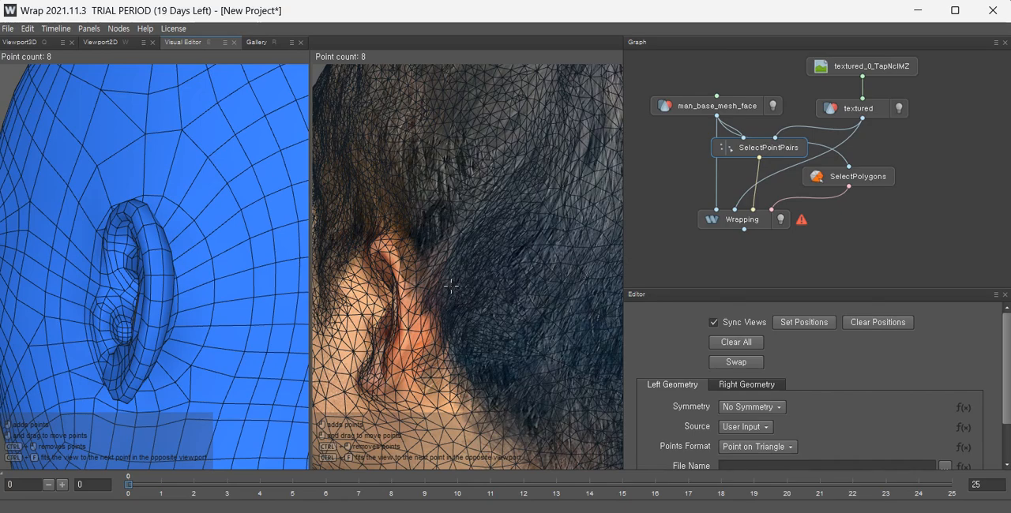
pyautogui.moveTo(454, 288)
pyautogui.keyDown('alt'); pyautogui.mouseDown()
pyautogui.moveTo(491, 293)
pyautogui.moveTo(452, 275)
pyautogui.mouseUp(); pyautogui.keyUp('alt')
pyautogui.click(192, 220)
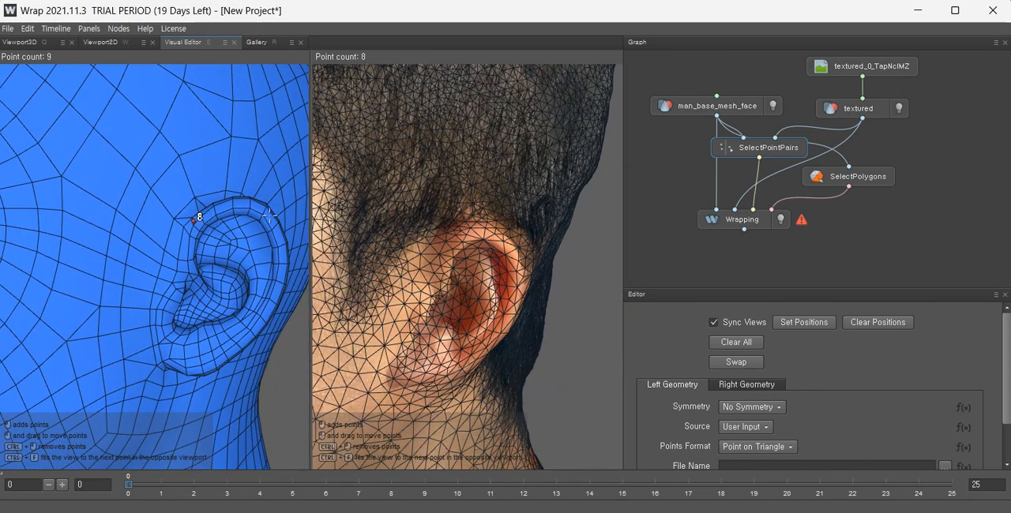
pyautogui.click(265, 209)
pyautogui.click(243, 338)
pyautogui.click(167, 361)
# Mark the four matching points around the scan's ear.
pyautogui.keyDown('alt'); pyautogui.moveTo(259, 294); pyautogui.dragTo(423, 282); pyautogui.keyUp('alt')
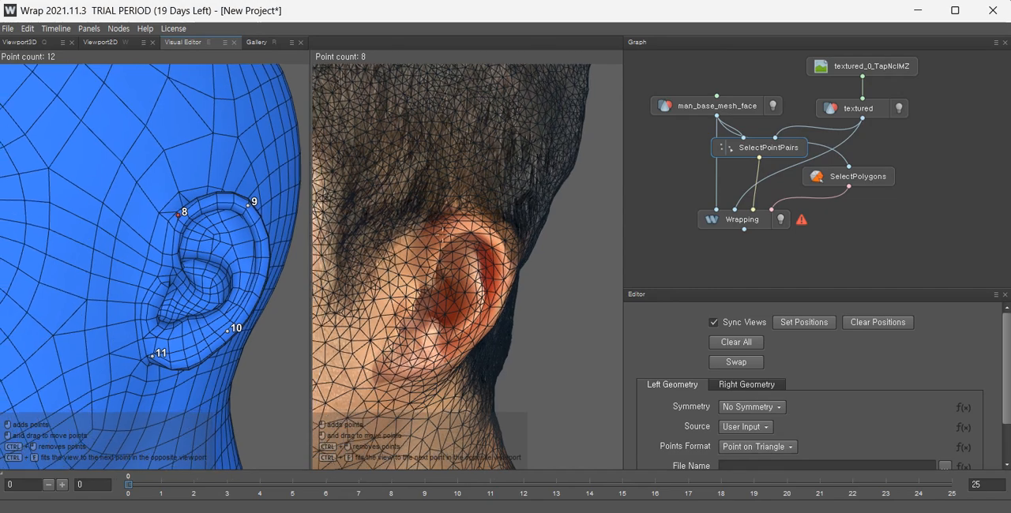
pyautogui.click(437, 239)
pyautogui.click(495, 235)
pyautogui.click(462, 349)
pyautogui.click(390, 365)
pyautogui.moveTo(442, 328)
pyautogui.keyDown('alt'); pyautogui.mouseDown()
pyautogui.moveTo(384, 311)
pyautogui.moveTo(347, 314)
pyautogui.moveTo(452, 301)
pyautogui.moveTo(464, 338)
pyautogui.moveTo(448, 328)
pyautogui.mouseUp(); pyautogui.keyUp('alt')
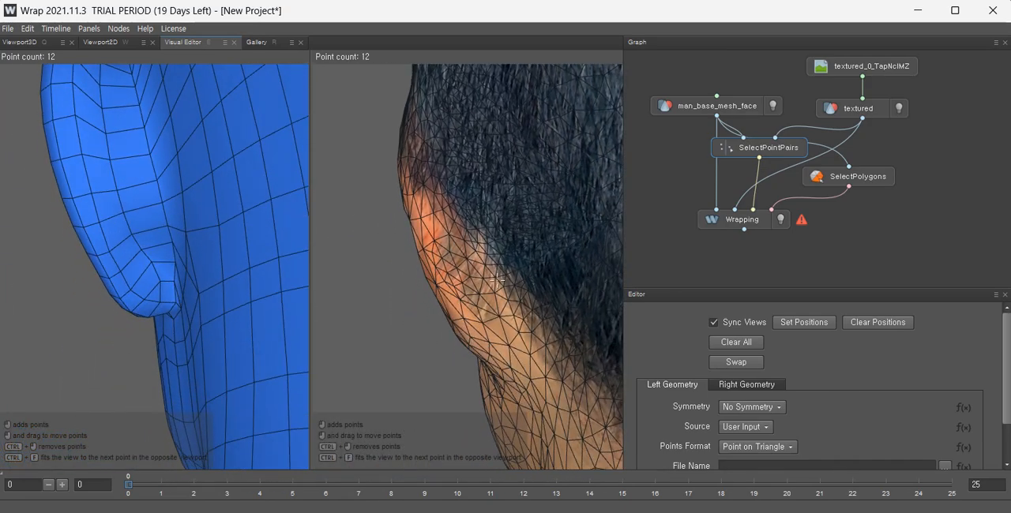
# Mark a point behind the ear lobe on both heads, undoing a misplaced attempt and adjusting it.
pyautogui.click(171, 282)
pyautogui.click(496, 330)
pyautogui.keyDown('alt'); pyautogui.moveTo(497, 330); pyautogui.dragTo(553, 362); pyautogui.keyUp('alt')
pyautogui.hotkey('ctrl', 'z')
pyautogui.click(514, 308)
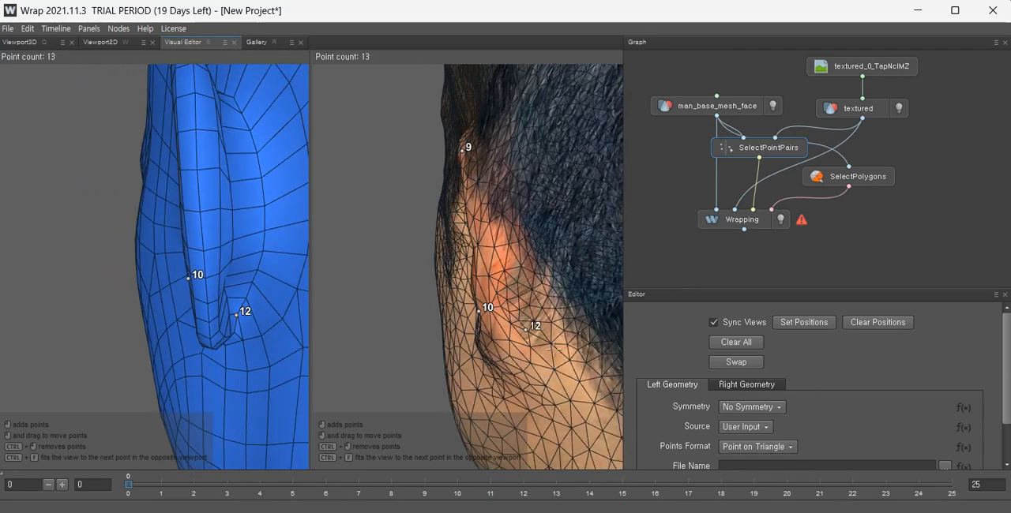
pyautogui.keyDown('alt'); pyautogui.moveTo(535, 326); pyautogui.dragTo(495, 318); pyautogui.keyUp('alt')
# Mark a point on the back of the ear rim on both heads.
pyautogui.click(289, 292)
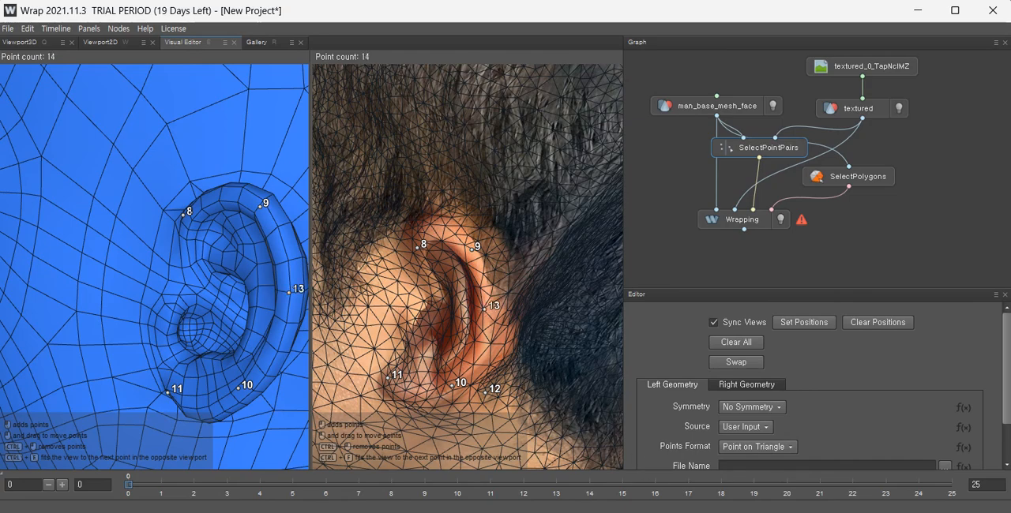
pyautogui.scroll(-4, 551, 270)
pyautogui.scroll(-4, 552, 270)
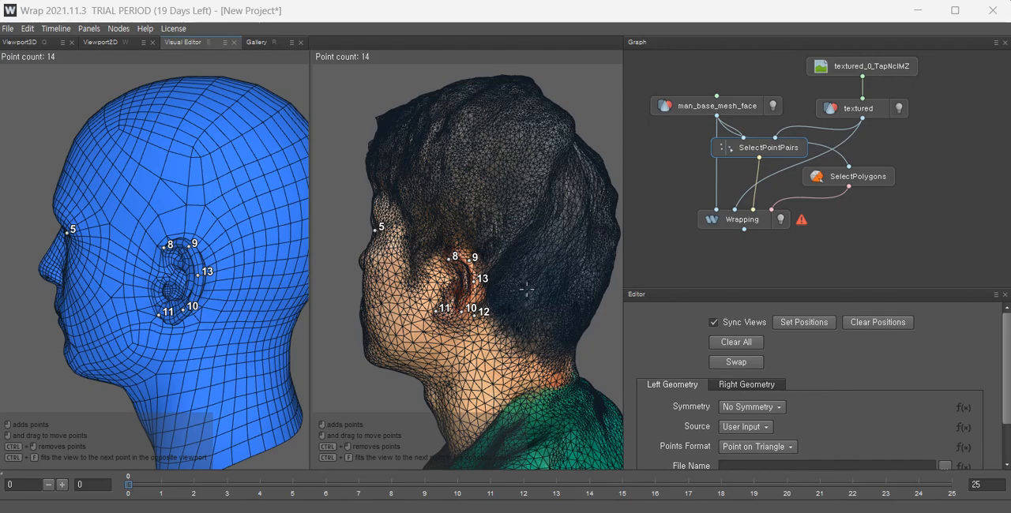
pyautogui.keyDown('alt'); pyautogui.moveTo(551, 270); pyautogui.dragTo(612, 286); pyautogui.keyUp('alt')
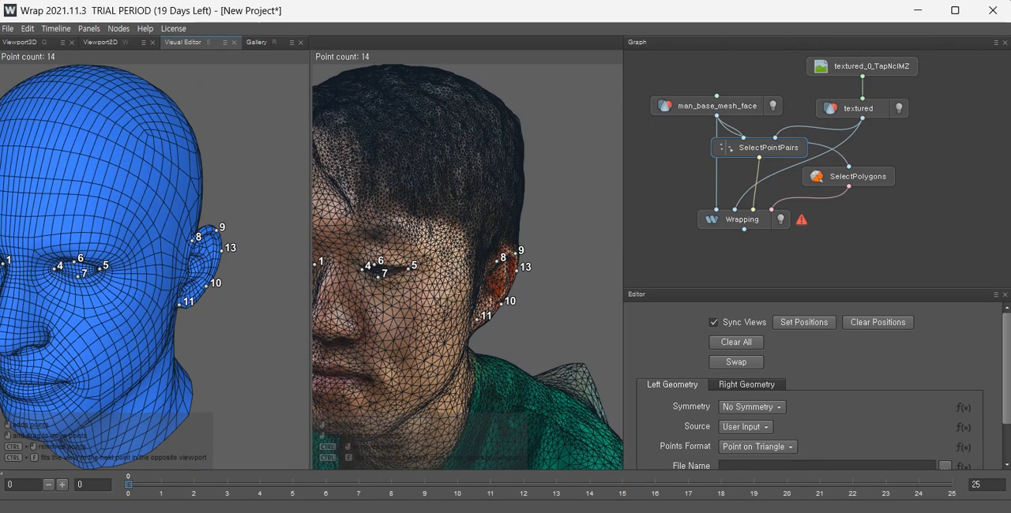
# Mark a matching point at the top of the other ear on both heads.
pyautogui.keyDown('alt'); pyautogui.moveTo(455, 291); pyautogui.dragTo(622, 241); pyautogui.keyUp('alt')
pyautogui.keyDown('alt'); pyautogui.moveTo(442, 242); pyautogui.dragTo(491, 244); pyautogui.keyUp('alt')
pyautogui.scroll(5, 424, 264)
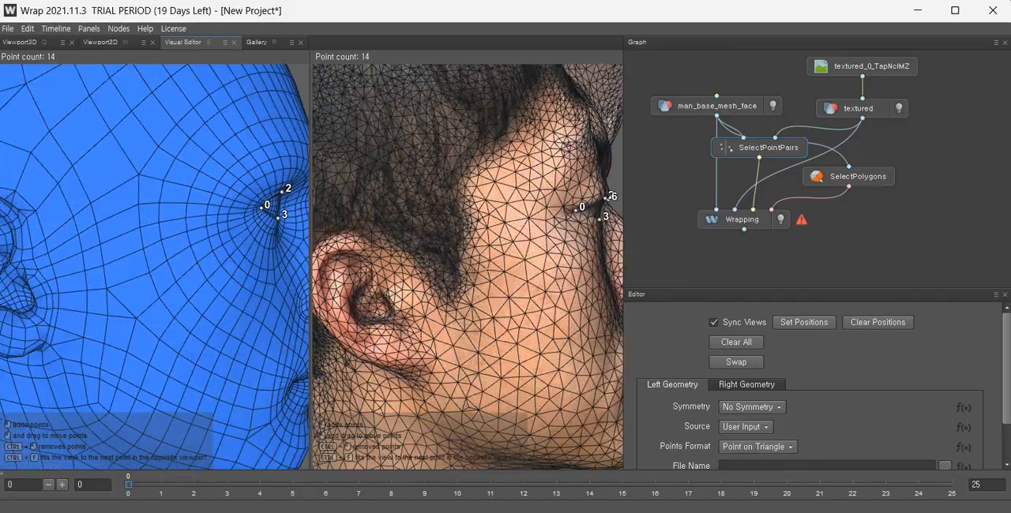
pyautogui.keyDown('alt'); pyautogui.moveTo(425, 264); pyautogui.dragTo(504, 262); pyautogui.keyUp('alt')
pyautogui.scroll(4, 463, 266)
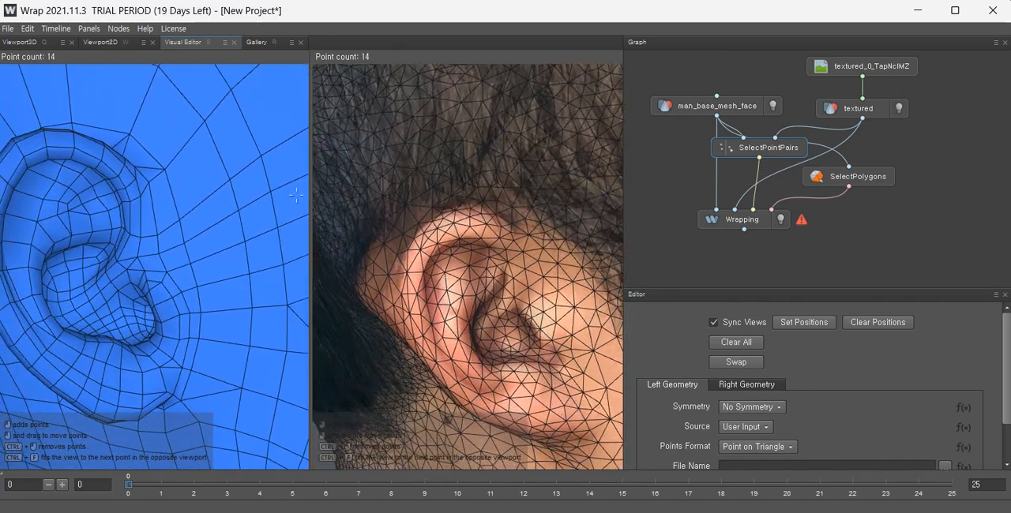
pyautogui.click(511, 228)
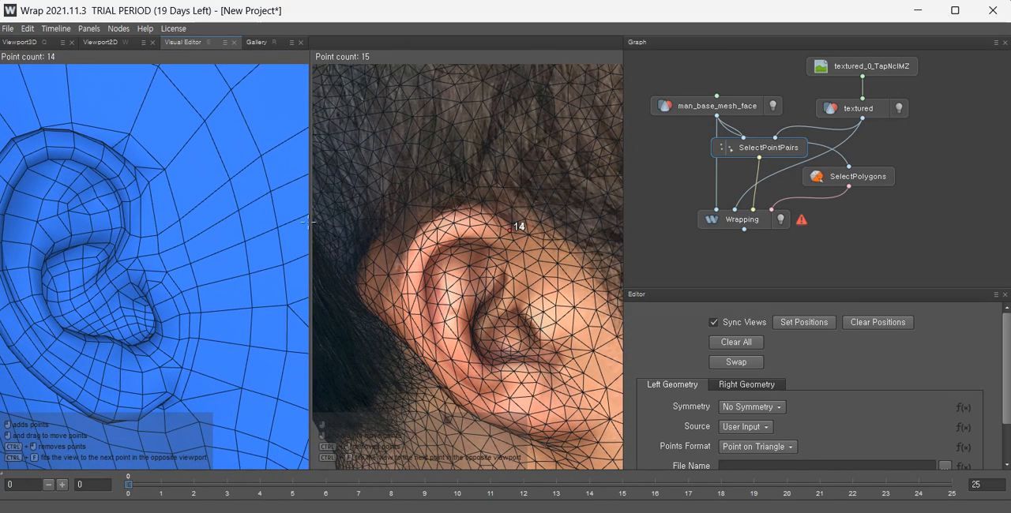
pyautogui.click(145, 184)
# Mark a point at the front of the other ear's top on both heads.
pyautogui.scroll(3, 455, 257)
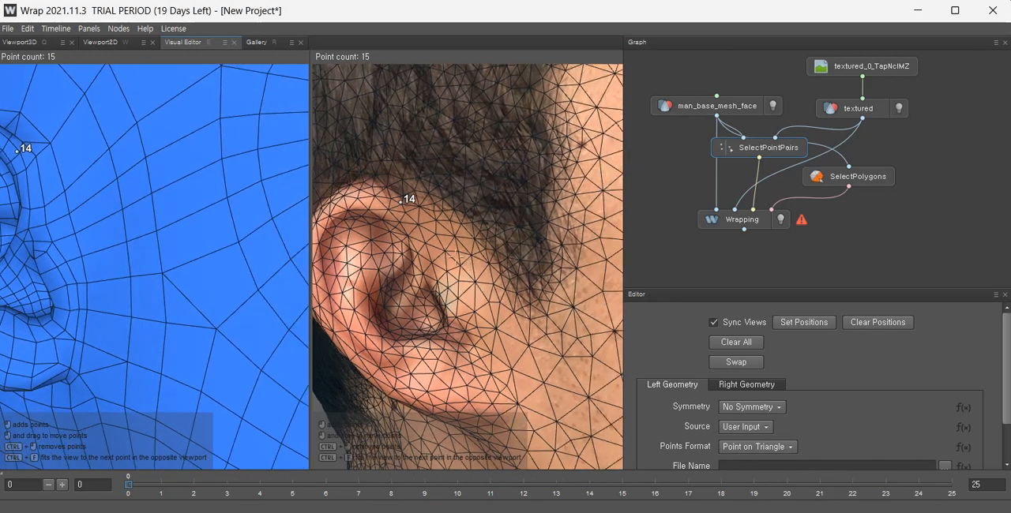
pyautogui.keyDown('alt'); pyautogui.moveTo(455, 258); pyautogui.dragTo(526, 243); pyautogui.keyUp('alt')
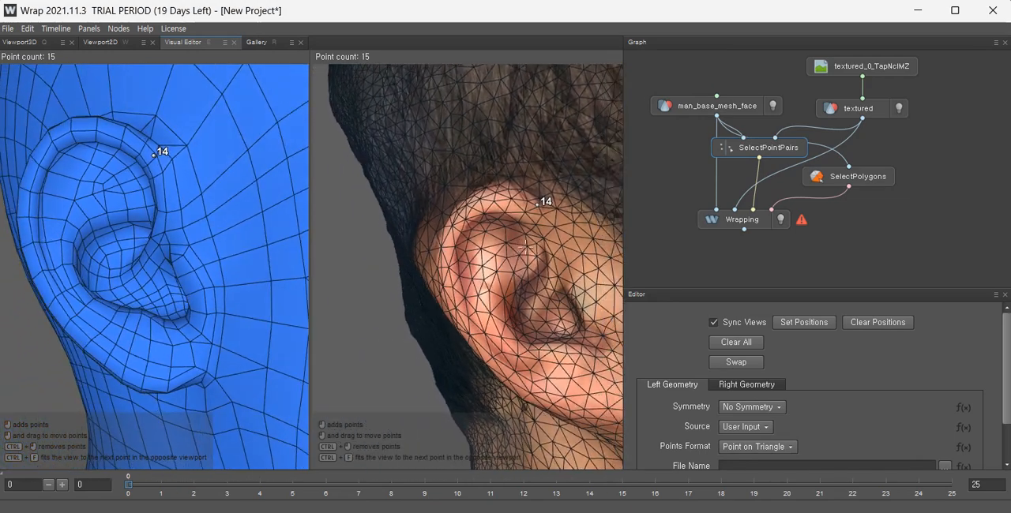
pyautogui.click(52, 144)
pyautogui.click(456, 235)
# Mark a point at the front of the other ear's lobe on both heads.
pyautogui.keyDown('alt'); pyautogui.moveTo(557, 329); pyautogui.dragTo(568, 201, button='middle'); pyautogui.keyUp('alt')
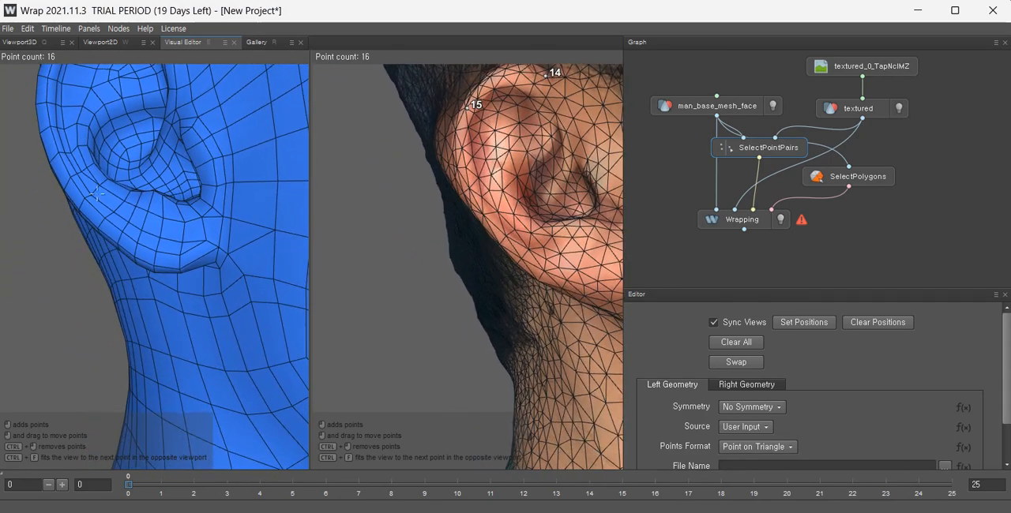
pyautogui.click(92, 212)
pyautogui.click(514, 246)
# Mark two more points below and behind the other ear's lobe on both heads.
pyautogui.keyDown('alt'); pyautogui.moveTo(559, 260); pyautogui.dragTo(501, 260, button='middle'); pyautogui.keyUp('alt')
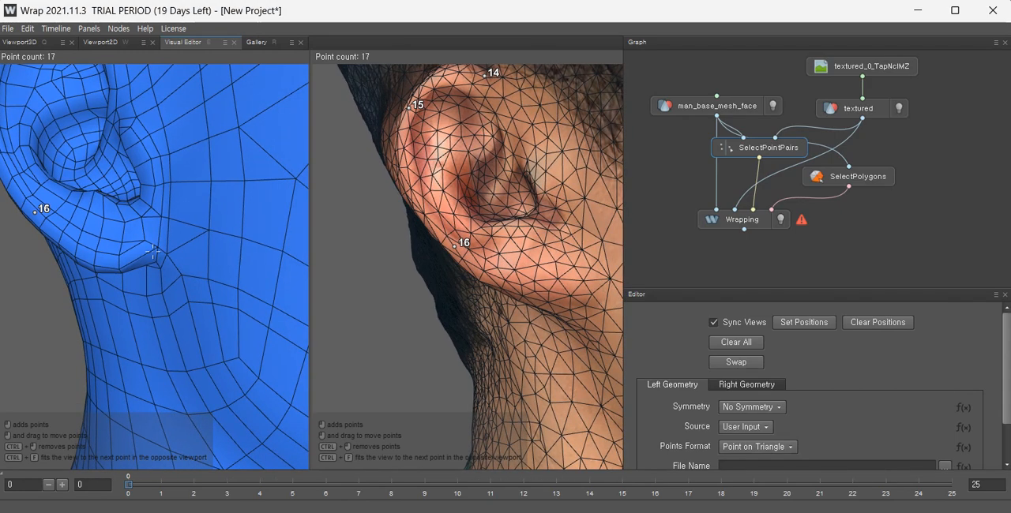
pyautogui.click(154, 251)
pyautogui.click(560, 291)
pyautogui.scroll(-10, 562, 299)
pyautogui.keyDown('alt'); pyautogui.moveTo(561, 299); pyautogui.dragTo(655, 299); pyautogui.keyUp('alt')
pyautogui.keyDown('alt'); pyautogui.moveTo(655, 300); pyautogui.dragTo(509, 333, button='middle'); pyautogui.keyUp('alt')
pyautogui.scroll(5, 509, 331)
pyautogui.keyDown('alt'); pyautogui.moveTo(403, 292); pyautogui.dragTo(561, 372); pyautogui.keyUp('alt')
pyautogui.scroll(5, 502, 284)
pyautogui.keyDown('alt'); pyautogui.moveTo(560, 371); pyautogui.dragTo(450, 275, button='middle'); pyautogui.keyUp('alt')
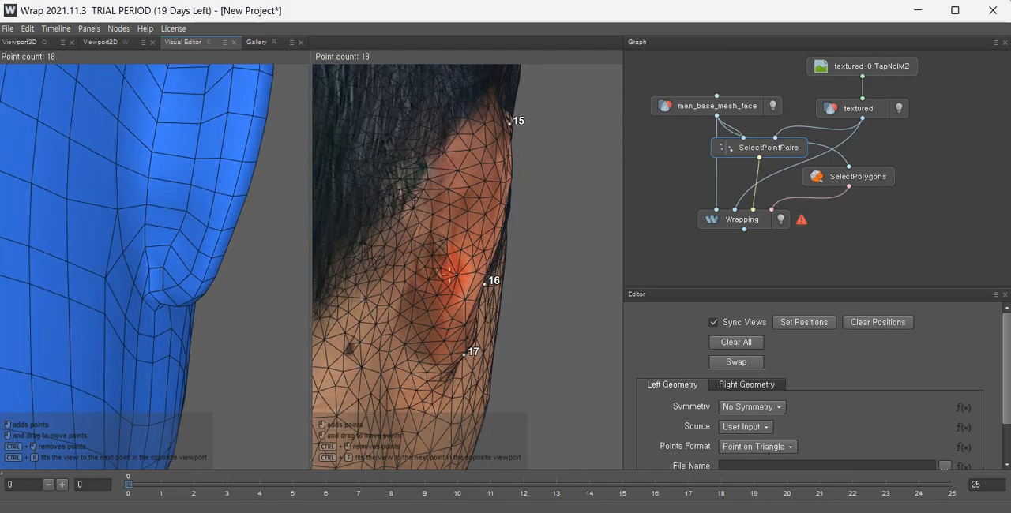
pyautogui.click(430, 311)
# Mark a point on the middle front of the other ear on both heads.
pyautogui.scroll(-3, 217, 168)
pyautogui.keyDown('alt'); pyautogui.moveTo(222, 170); pyautogui.dragTo(220, 202, button='middle'); pyautogui.keyUp('alt')
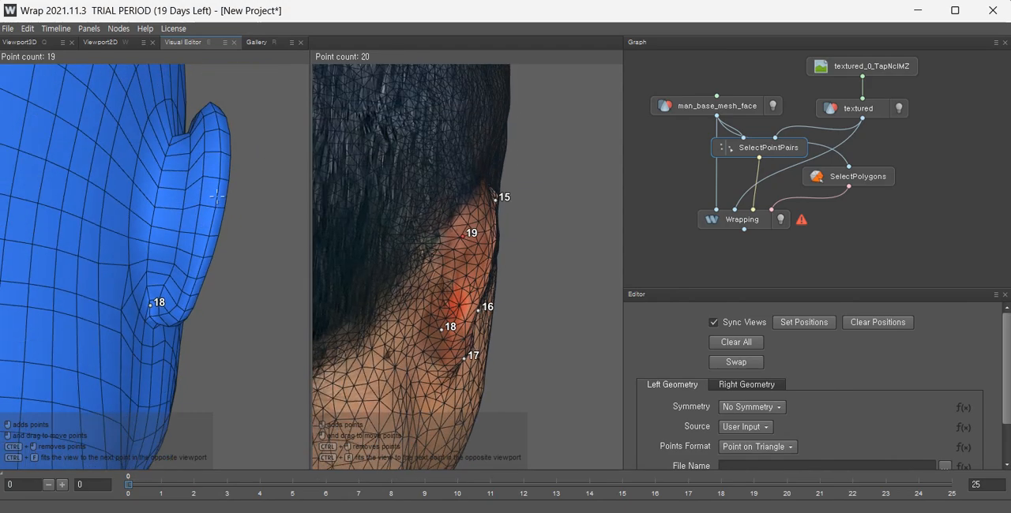
pyautogui.keyDown('alt'); pyautogui.moveTo(221, 202); pyautogui.dragTo(195, 235); pyautogui.keyUp('alt')
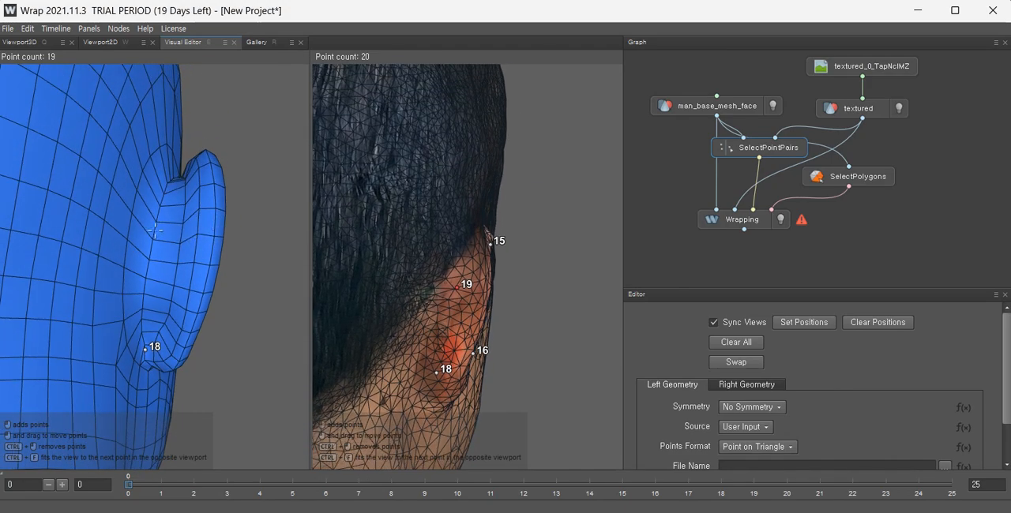
pyautogui.keyDown('alt'); pyautogui.moveTo(455, 313); pyautogui.dragTo(424, 319); pyautogui.keyUp('alt')
pyautogui.keyDown('alt'); pyautogui.moveTo(423, 319); pyautogui.dragTo(432, 325, button='middle'); pyautogui.keyUp('alt')
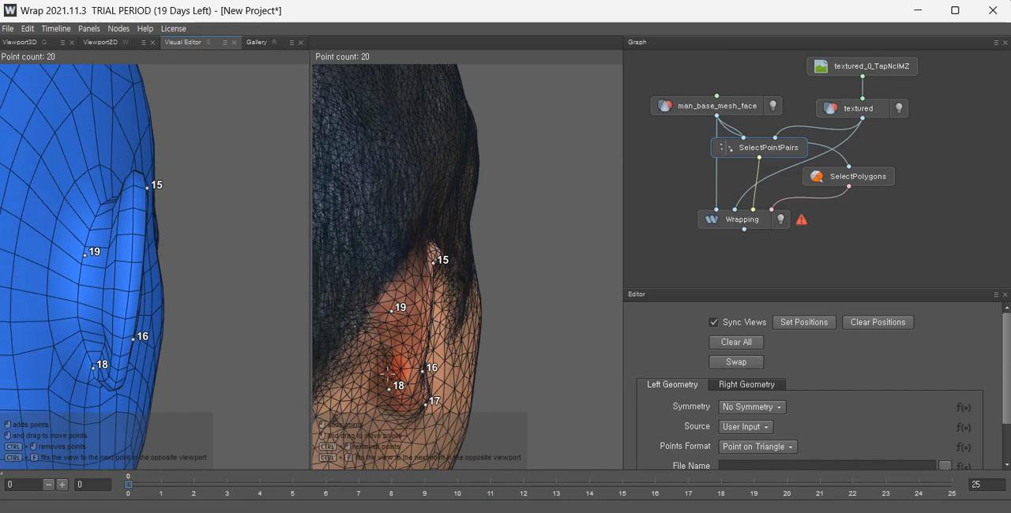
# Mark matching points at the nose tip on both heads.
pyautogui.keyDown('alt'); pyautogui.moveTo(476, 287); pyautogui.dragTo(450, 286, button='right'); pyautogui.keyUp('alt')
pyautogui.keyDown('alt'); pyautogui.moveTo(450, 286); pyautogui.dragTo(503, 281); pyautogui.keyUp('alt')
pyautogui.keyDown('alt'); pyautogui.moveTo(504, 281); pyautogui.dragTo(583, 240, button='middle'); pyautogui.keyUp('alt')
pyautogui.keyDown('alt'); pyautogui.moveTo(583, 240); pyautogui.dragTo(548, 264, button='right'); pyautogui.keyUp('alt')
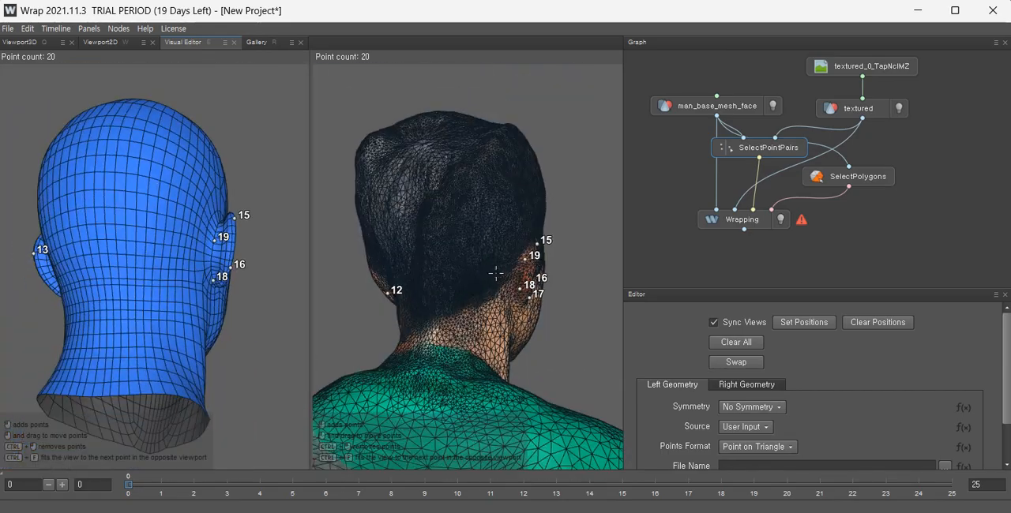
pyautogui.keyDown('alt'); pyautogui.moveTo(548, 263); pyautogui.dragTo(359, 309); pyautogui.keyUp('alt')
pyautogui.keyDown('alt'); pyautogui.moveTo(359, 310); pyautogui.dragTo(480, 280, button='middle'); pyautogui.keyUp('alt')
pyautogui.keyDown('alt'); pyautogui.moveTo(479, 279); pyautogui.dragTo(330, 245); pyautogui.keyUp('alt')
pyautogui.keyDown('alt'); pyautogui.moveTo(330, 244); pyautogui.dragTo(529, 142, button='right'); pyautogui.keyUp('alt')
pyautogui.keyDown('alt'); pyautogui.moveTo(529, 142); pyautogui.dragTo(449, 322, button='middle'); pyautogui.keyUp('alt')
pyautogui.keyDown('alt'); pyautogui.moveTo(450, 322); pyautogui.dragTo(482, 304, button='right'); pyautogui.keyUp('alt')
pyautogui.keyDown('alt'); pyautogui.moveTo(482, 304); pyautogui.dragTo(522, 229, button='middle'); pyautogui.keyUp('alt')
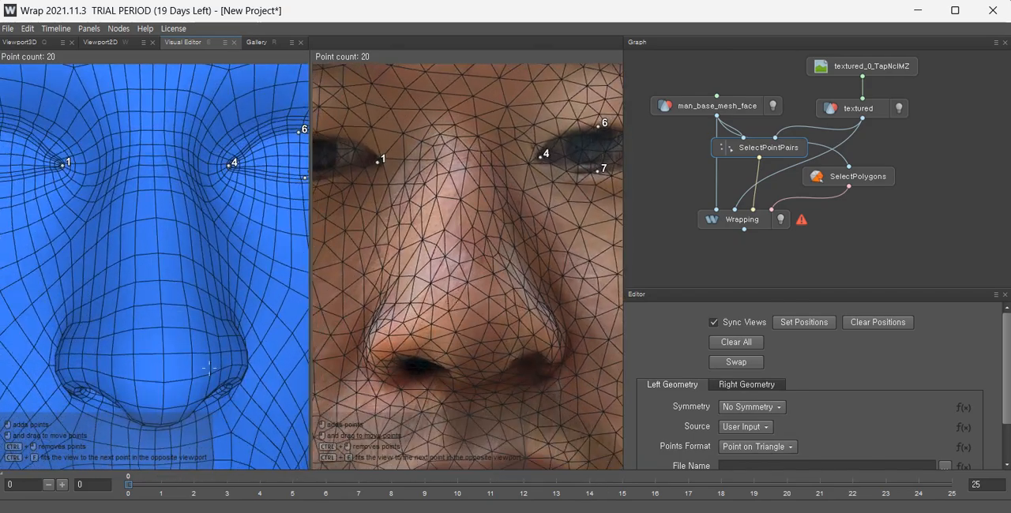
pyautogui.click(459, 303)
# Orbit around both heads to inspect the placed point pairs.
pyautogui.keyDown('alt'); pyautogui.moveTo(460, 304); pyautogui.dragTo(485, 350, button='right'); pyautogui.keyUp('alt')
pyautogui.keyDown('alt'); pyautogui.moveTo(485, 351); pyautogui.dragTo(466, 340); pyautogui.keyUp('alt')
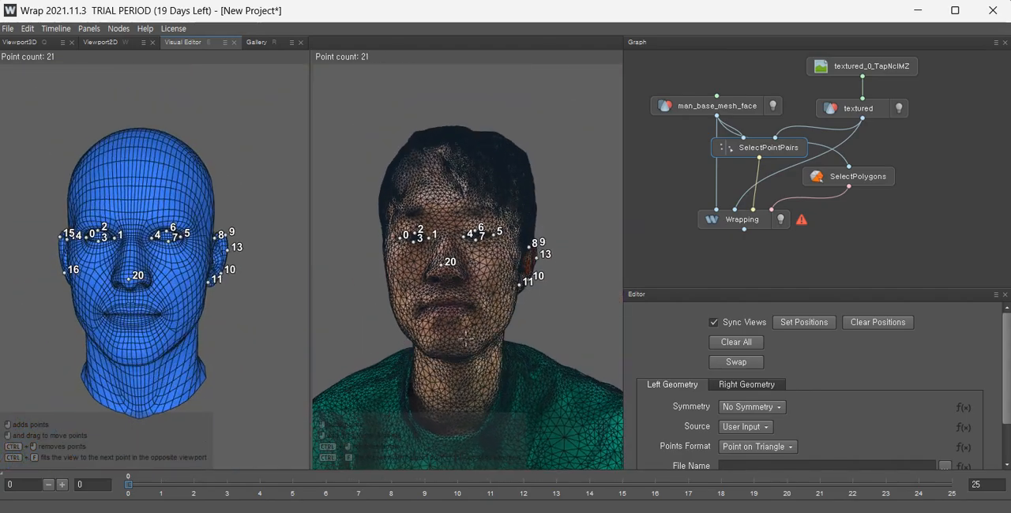
pyautogui.keyDown('alt'); pyautogui.moveTo(466, 340); pyautogui.dragTo(499, 322, button='right'); pyautogui.keyUp('alt')
pyautogui.keyDown('alt'); pyautogui.moveTo(499, 322); pyautogui.dragTo(465, 326); pyautogui.keyUp('alt')
pyautogui.keyDown('alt'); pyautogui.moveTo(466, 325); pyautogui.dragTo(483, 316, button='right'); pyautogui.keyUp('alt')
pyautogui.keyDown('alt'); pyautogui.moveTo(483, 316); pyautogui.dragTo(489, 322); pyautogui.keyUp('alt')
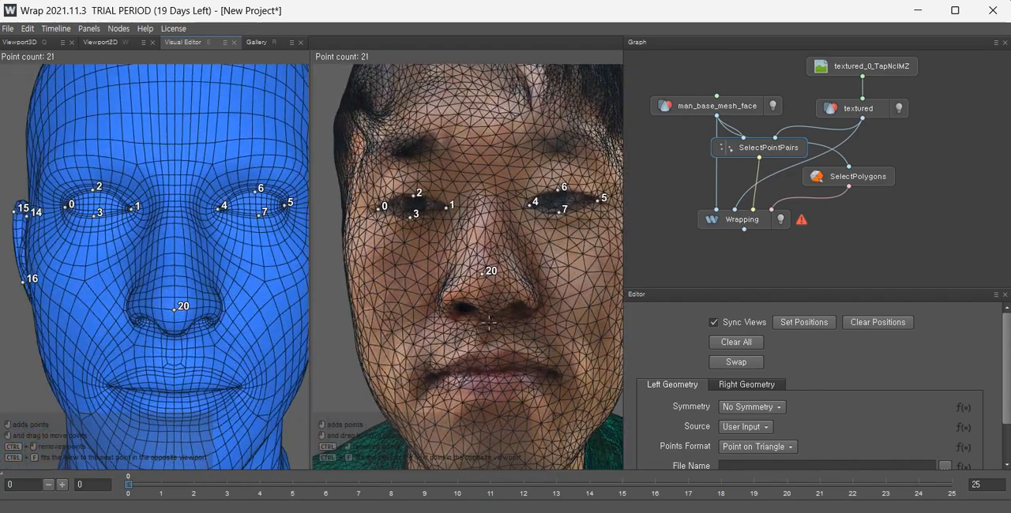
pyautogui.keyDown('ctrl'); pyautogui.click(482, 270); pyautogui.keyUp('ctrl')
pyautogui.click(490, 282)
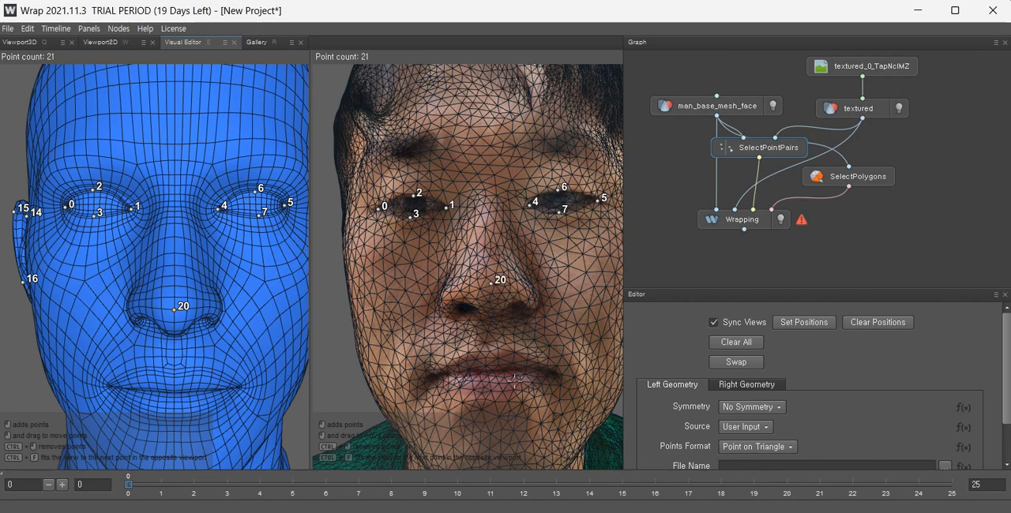
pyautogui.click(485, 283)
pyautogui.keyDown('alt'); pyautogui.moveTo(485, 282); pyautogui.dragTo(468, 341, button='right'); pyautogui.keyUp('alt')
pyautogui.keyDown('alt'); pyautogui.moveTo(468, 341); pyautogui.dragTo(495, 281); pyautogui.keyUp('alt')
pyautogui.scroll(10, 473, 303)
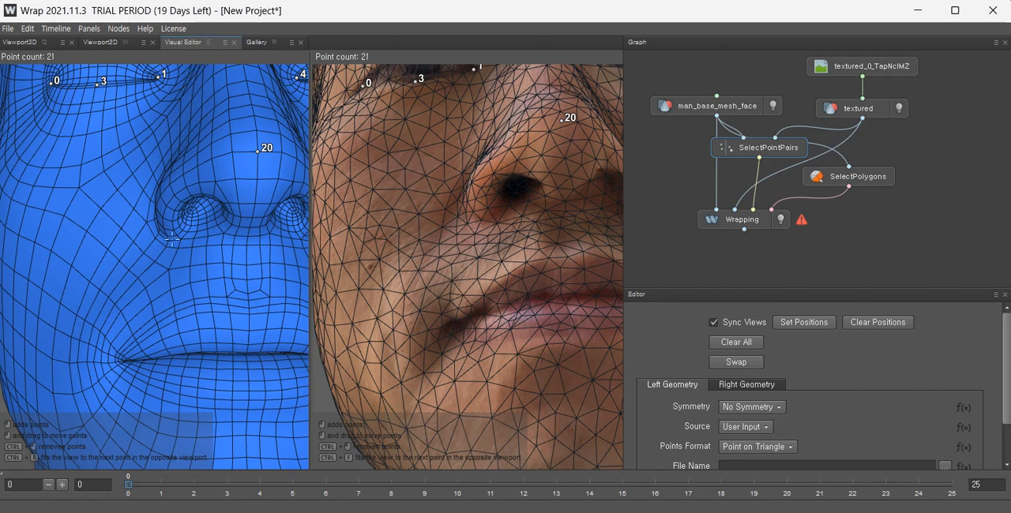
# Mark matching points at both mouth corners on both heads.
pyautogui.click(125, 362)
pyautogui.keyDown('alt'); pyautogui.moveTo(546, 355); pyautogui.dragTo(485, 346, button='middle'); pyautogui.keyUp('alt')
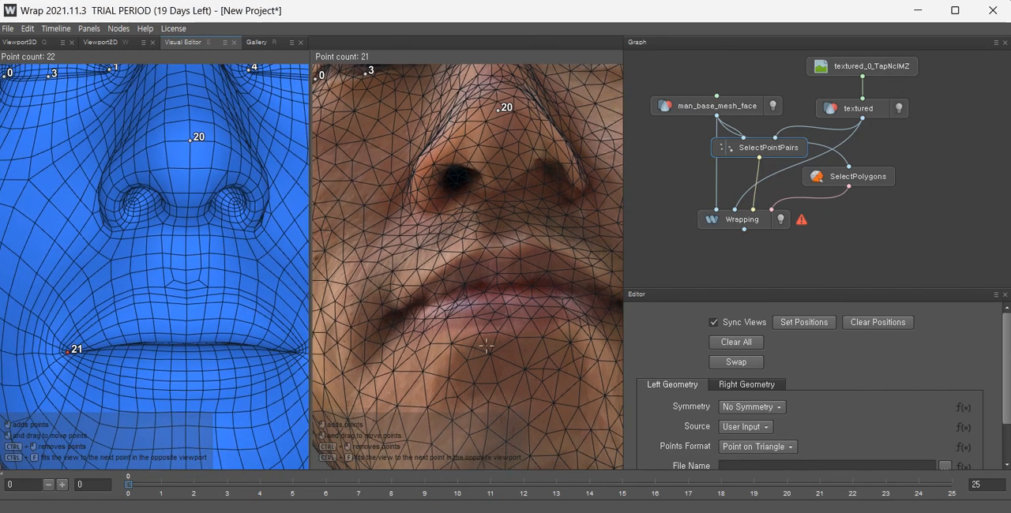
pyautogui.click(387, 318)
pyautogui.keyDown('alt'); pyautogui.moveTo(387, 318); pyautogui.dragTo(456, 355); pyautogui.keyUp('alt')
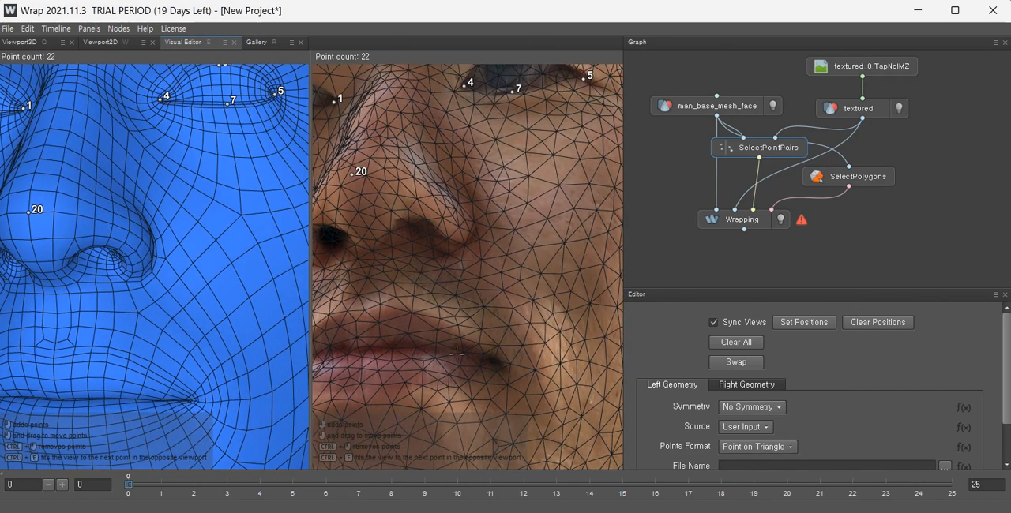
pyautogui.click(497, 357)
# Mark a matching point at the center of the upper lip on both heads.
pyautogui.scroll(-5, 474, 354)
pyautogui.scroll(6, 445, 348)
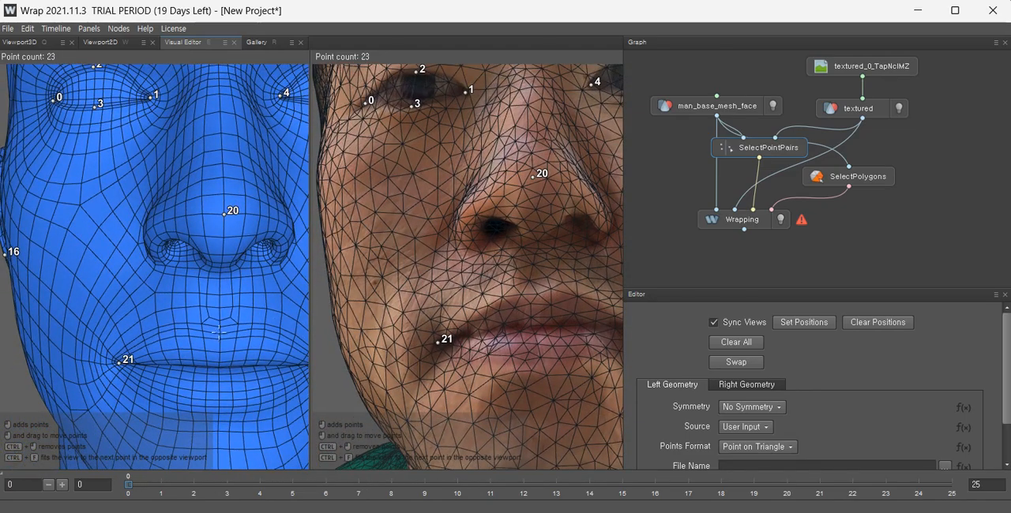
pyautogui.click(220, 332)
pyautogui.click(535, 295)
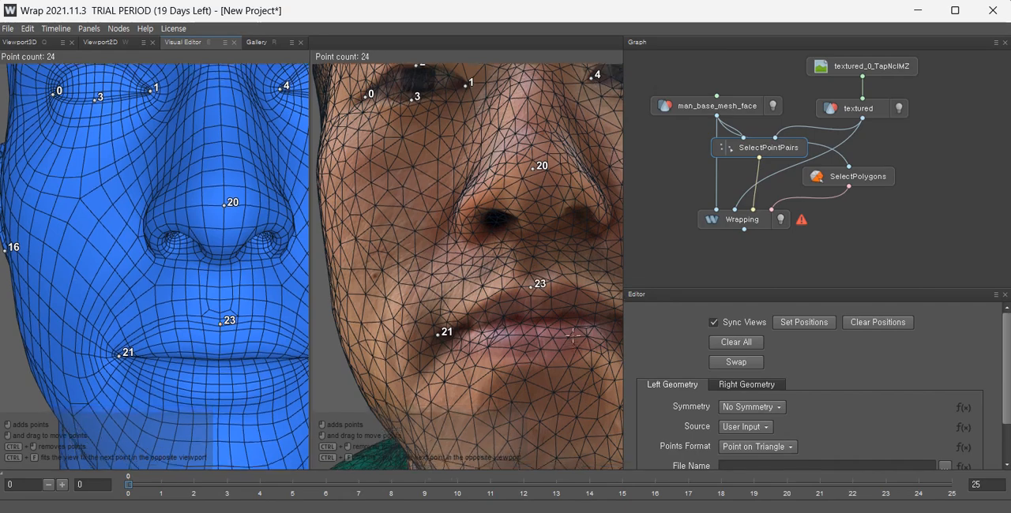
# Mark a matching point below the center of the lower lip on both heads.
pyautogui.click(234, 277)
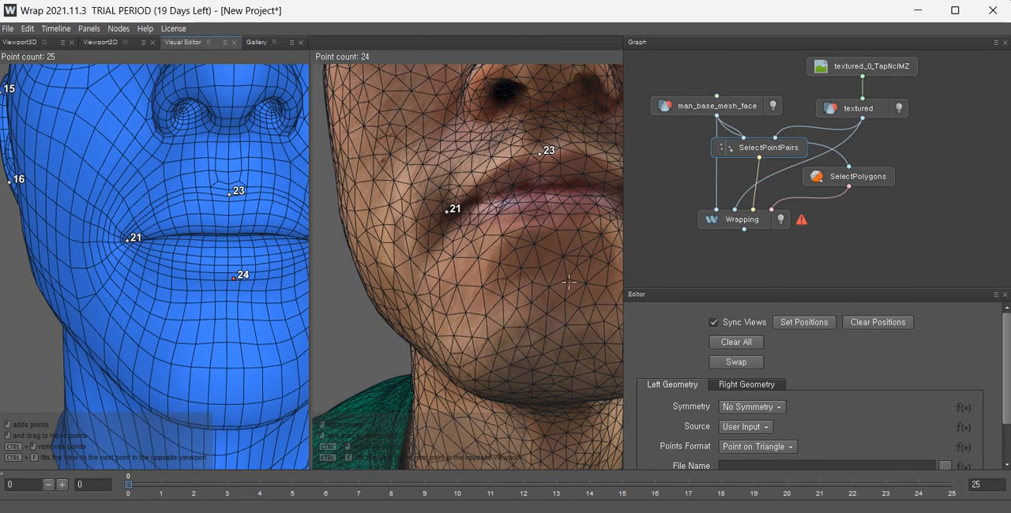
pyautogui.click(554, 226)
pyautogui.scroll(-5, 553, 226)
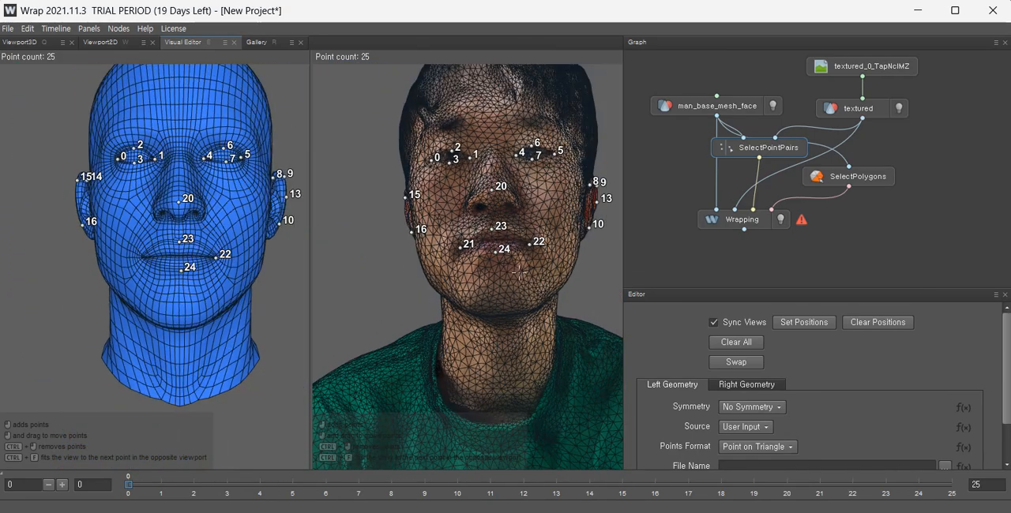
# Mark matching points on the brow above each eye on both heads.
pyautogui.keyDown('alt'); pyautogui.moveTo(508, 320); pyautogui.dragTo(522, 305); pyautogui.keyUp('alt')
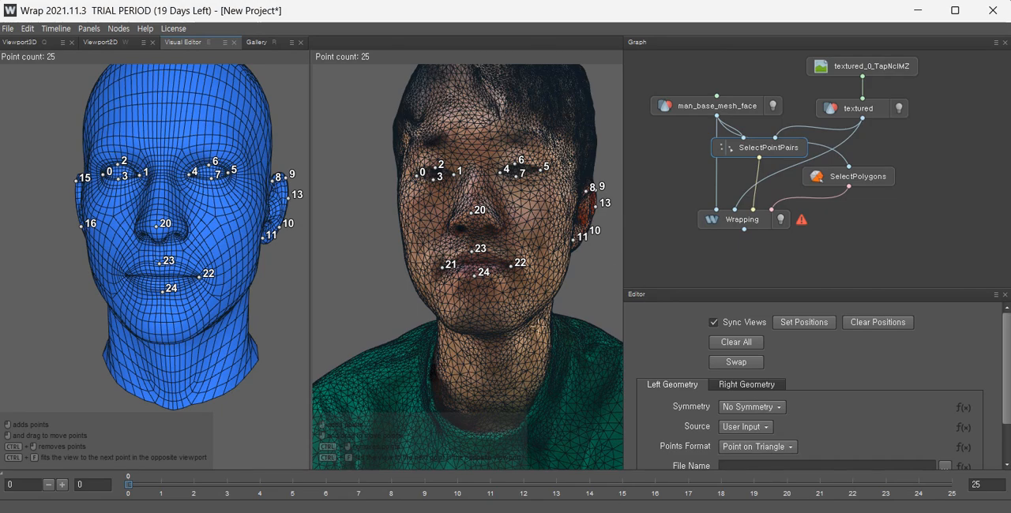
pyautogui.scroll(-5, 396, 235)
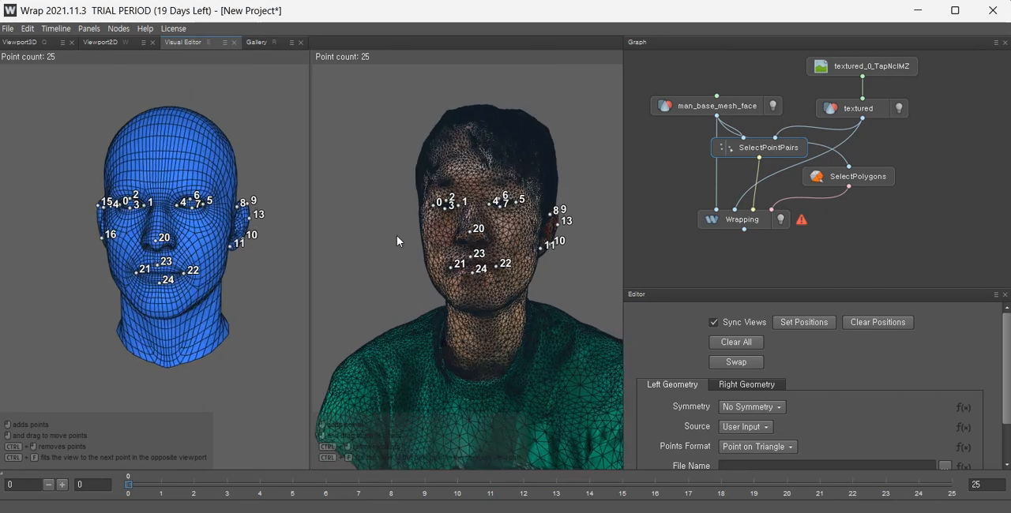
pyautogui.scroll(7, 396, 235)
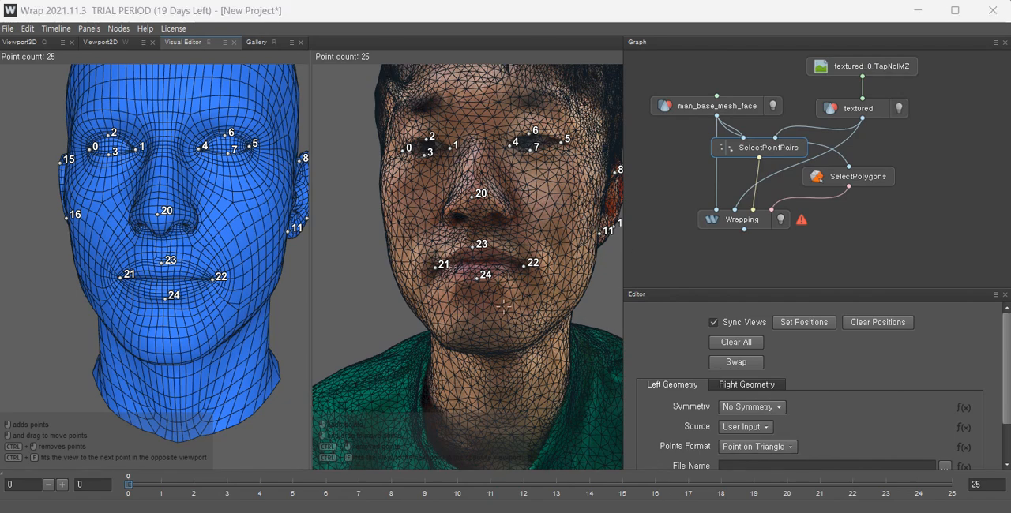
pyautogui.scroll(-3, 499, 260)
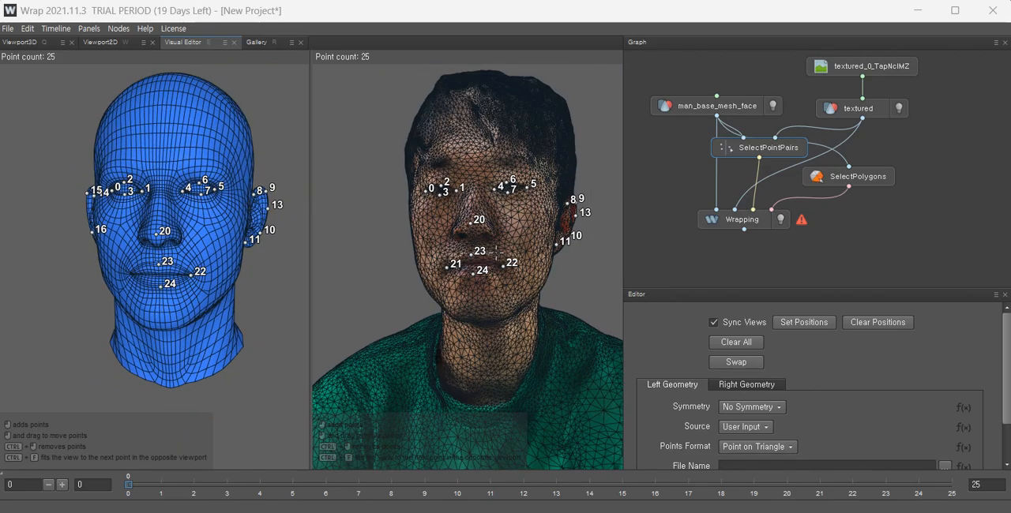
pyautogui.keyDown('alt'); pyautogui.moveTo(497, 234); pyautogui.dragTo(515, 273); pyautogui.keyUp('alt')
pyautogui.scroll(10, 487, 230)
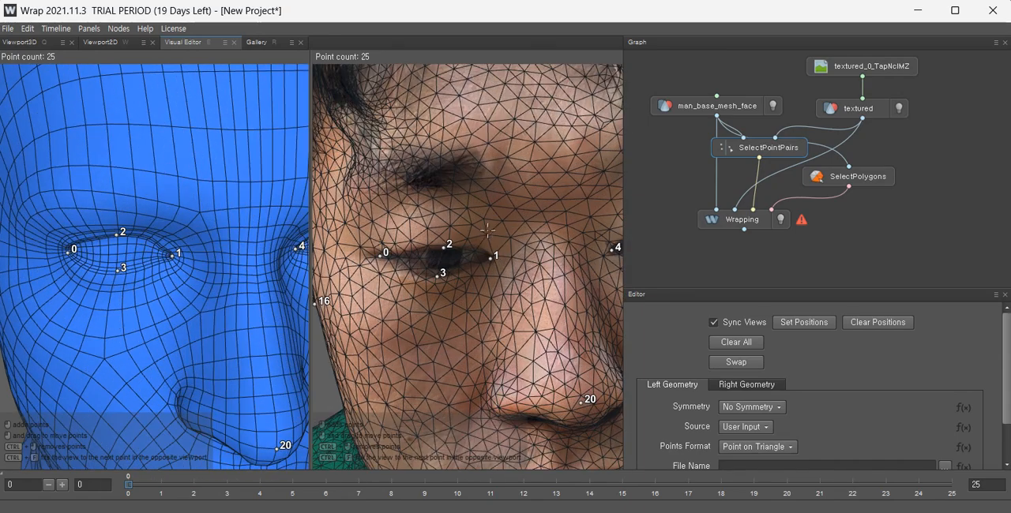
pyautogui.keyDown('alt'); pyautogui.moveTo(487, 230); pyautogui.dragTo(494, 228); pyautogui.keyUp('alt')
pyautogui.keyDown('alt'); pyautogui.moveTo(203, 132); pyautogui.dragTo(187, 183, button='middle'); pyautogui.keyUp('alt')
pyautogui.click(529, 185)
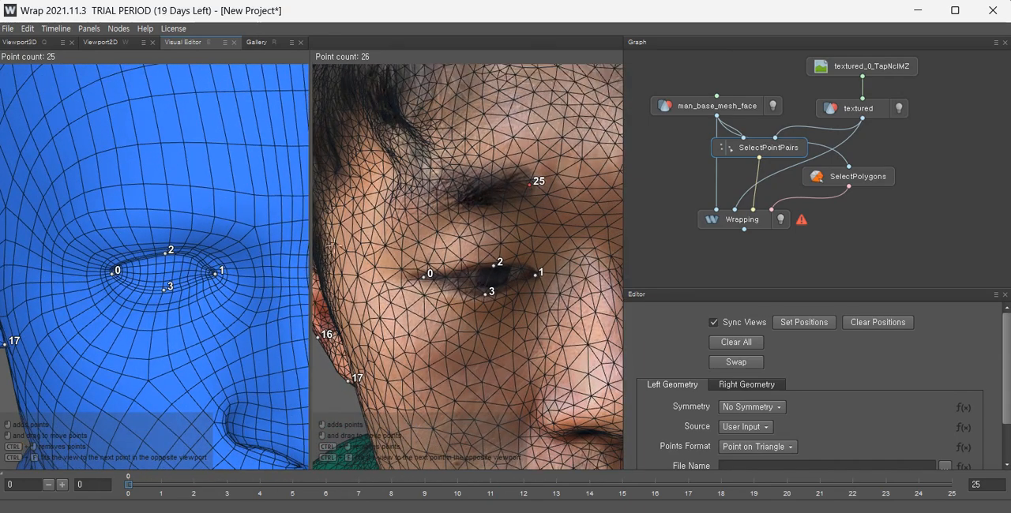
pyautogui.click(217, 187)
pyautogui.scroll(-8, 217, 188)
pyautogui.keyDown('alt'); pyautogui.moveTo(517, 308); pyautogui.dragTo(454, 264); pyautogui.keyUp('alt')
pyautogui.scroll(10, 469, 228)
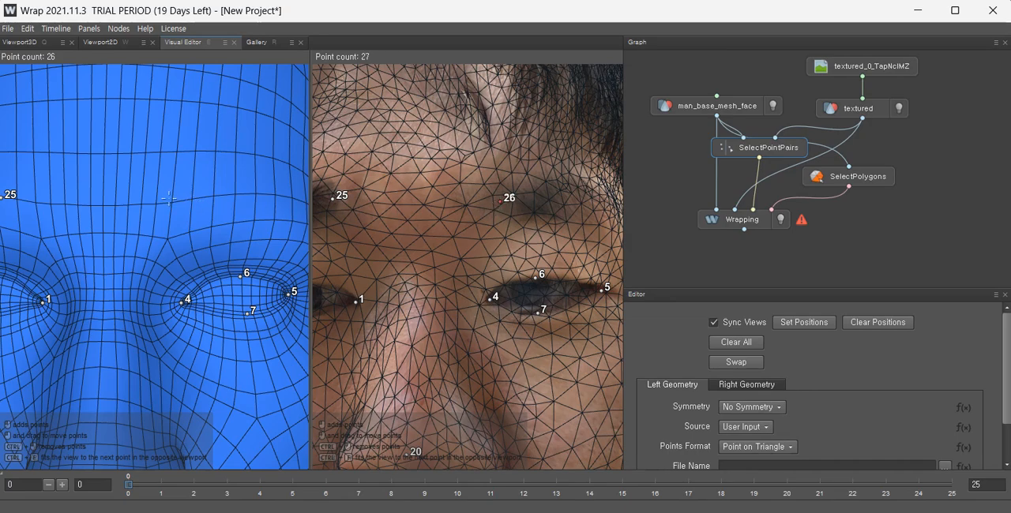
pyautogui.scroll(-8, 326, 241)
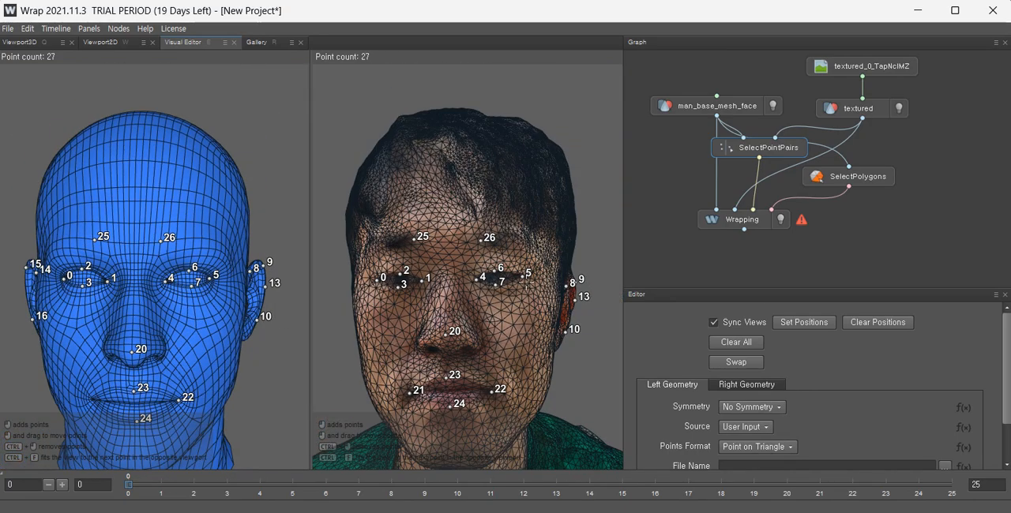
# Mark a matching point on the nose bridge between the eyes on both heads.
pyautogui.keyDown('alt'); pyautogui.moveTo(490, 276); pyautogui.dragTo(539, 281); pyautogui.keyUp('alt')
pyautogui.scroll(8, 466, 330)
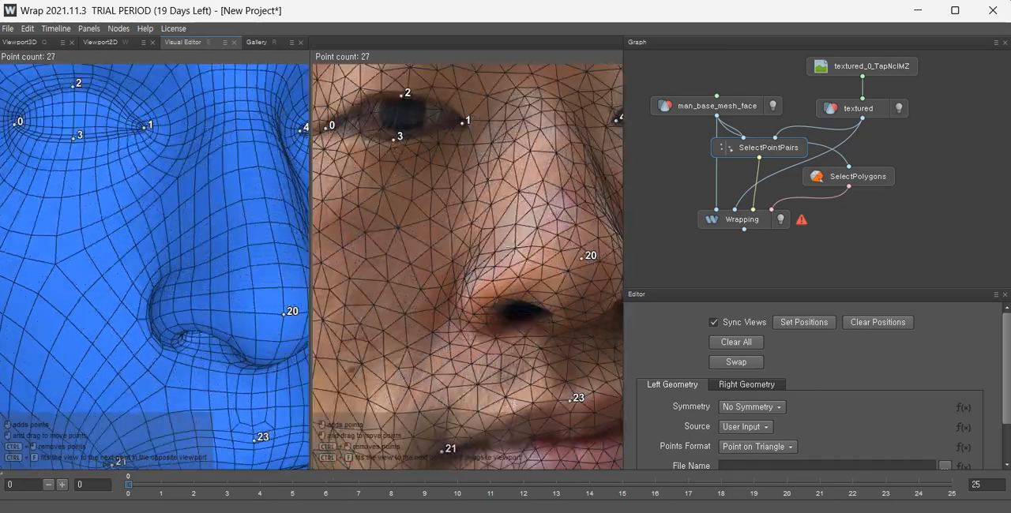
pyautogui.keyDown('alt'); pyautogui.moveTo(466, 316); pyautogui.dragTo(376, 440, button='middle'); pyautogui.keyUp('alt')
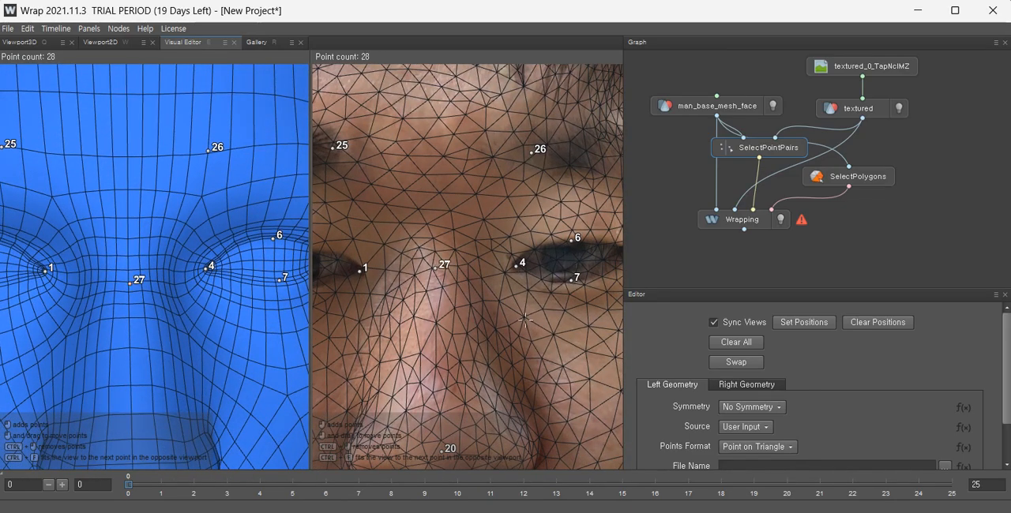
# Orbit around both heads to check that the point pairs correspond.
pyautogui.scroll(-8, 526, 320)
pyautogui.keyDown('alt'); pyautogui.moveTo(482, 269); pyautogui.dragTo(462, 272); pyautogui.keyUp('alt')
pyautogui.scroll(3, 505, 316)
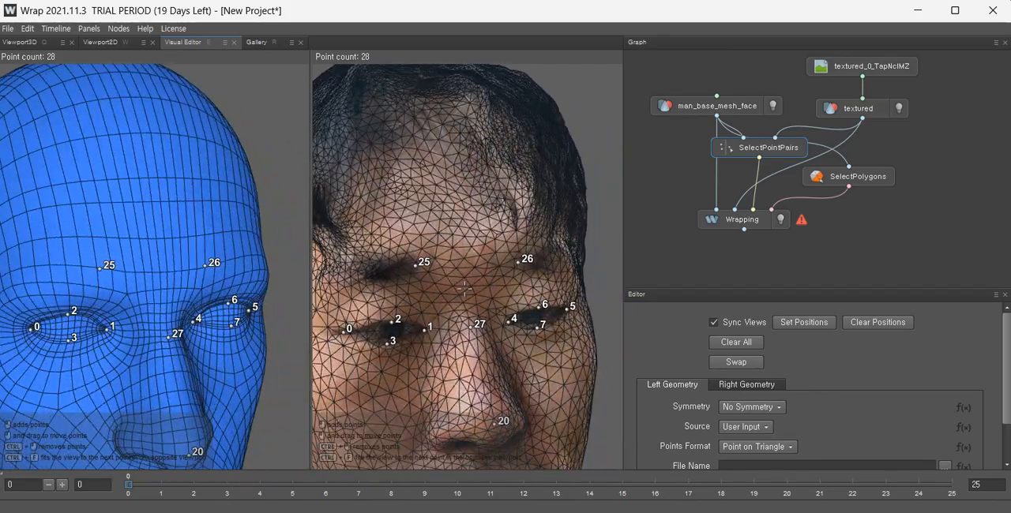
pyautogui.keyDown('alt'); pyautogui.moveTo(462, 272); pyautogui.dragTo(499, 276, button='middle'); pyautogui.keyUp('alt')
pyautogui.scroll(-2, 499, 276)
pyautogui.scroll(-1, 499, 277)
pyautogui.keyDown('alt'); pyautogui.moveTo(499, 276); pyautogui.dragTo(519, 300); pyautogui.keyUp('alt')
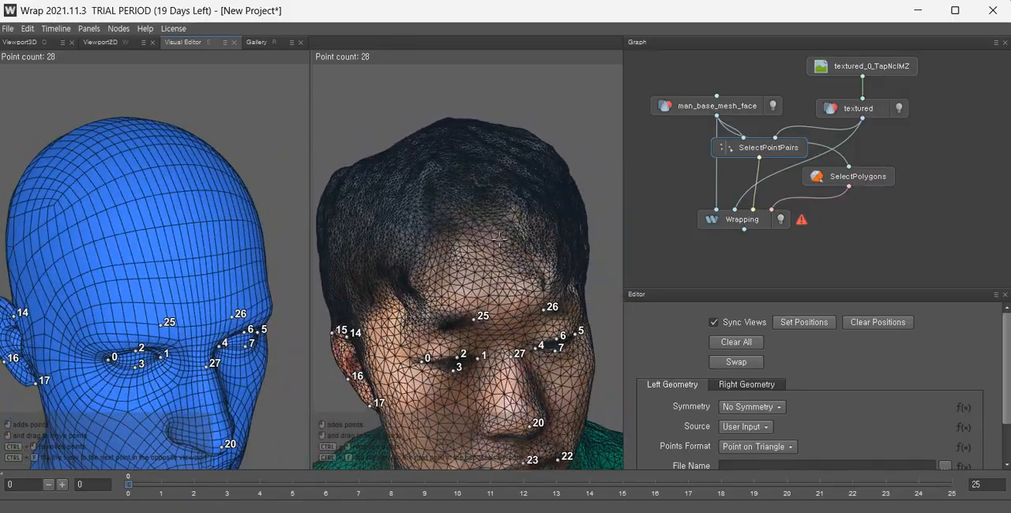
pyautogui.keyDown('alt'); pyautogui.moveTo(499, 239); pyautogui.dragTo(462, 203); pyautogui.keyUp('alt')
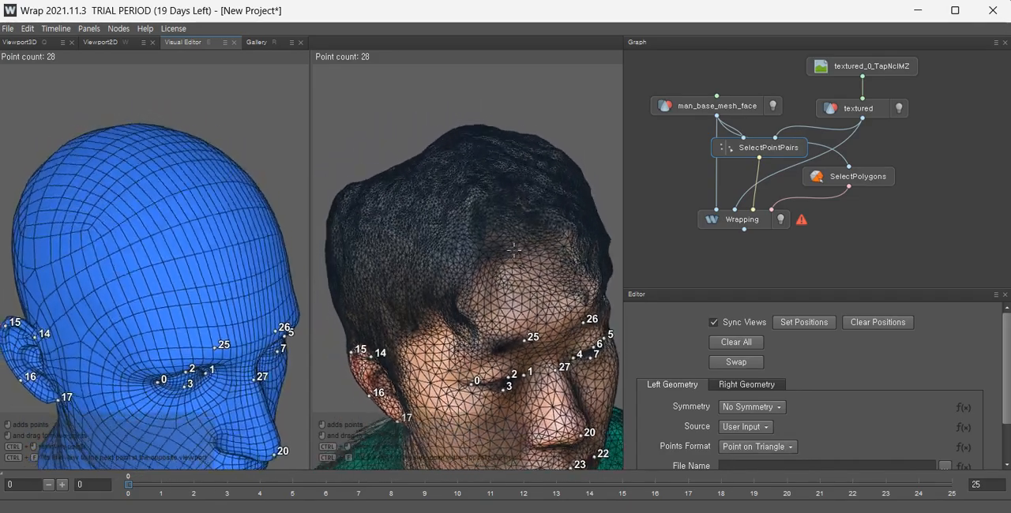
pyautogui.keyDown('alt'); pyautogui.moveTo(508, 300); pyautogui.dragTo(469, 249); pyautogui.keyUp('alt')
pyautogui.keyDown('alt'); pyautogui.moveTo(476, 245); pyautogui.dragTo(502, 251); pyautogui.keyUp('alt')
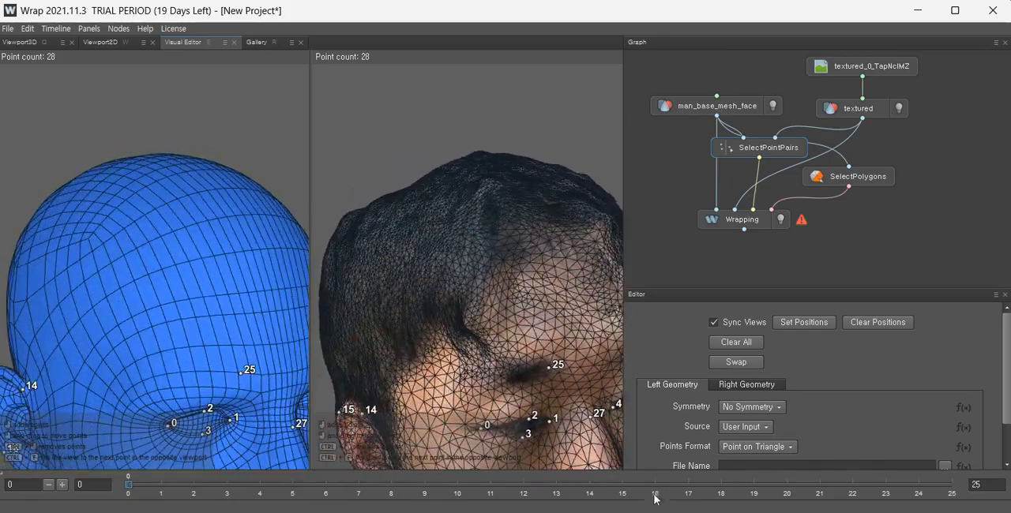
pyautogui.keyDown('alt'); pyautogui.moveTo(546, 304); pyautogui.dragTo(540, 306); pyautogui.keyUp('alt')
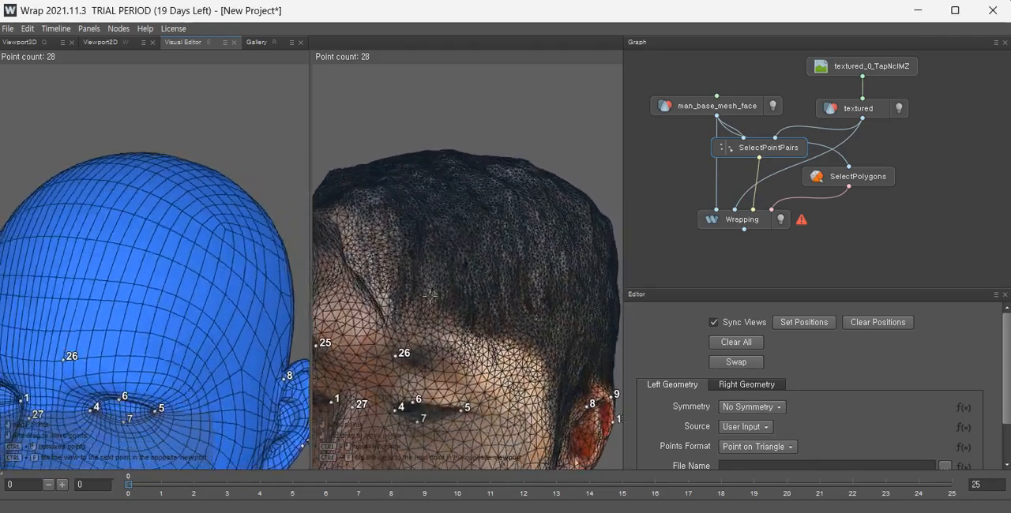
pyautogui.keyDown('alt'); pyautogui.moveTo(525, 289); pyautogui.dragTo(318, 270); pyautogui.keyUp('alt')
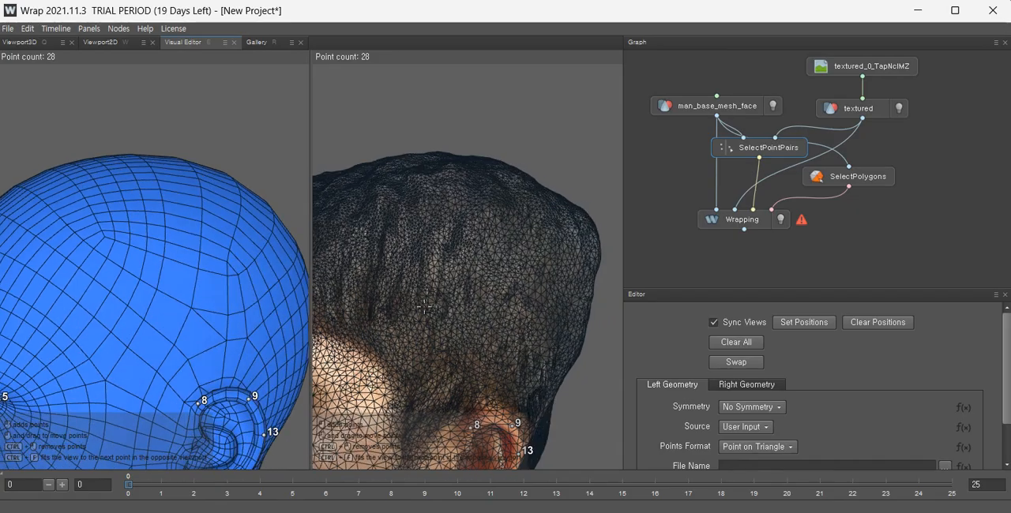
pyautogui.keyDown('alt'); pyautogui.moveTo(385, 395); pyautogui.dragTo(483, 299, button='middle'); pyautogui.keyUp('alt')
pyautogui.scroll(-3, 483, 299)
pyautogui.keyDown('alt'); pyautogui.moveTo(482, 299); pyautogui.dragTo(454, 300); pyautogui.keyUp('alt')
pyautogui.keyDown('alt'); pyautogui.moveTo(423, 375); pyautogui.dragTo(470, 285, button='middle'); pyautogui.keyUp('alt')
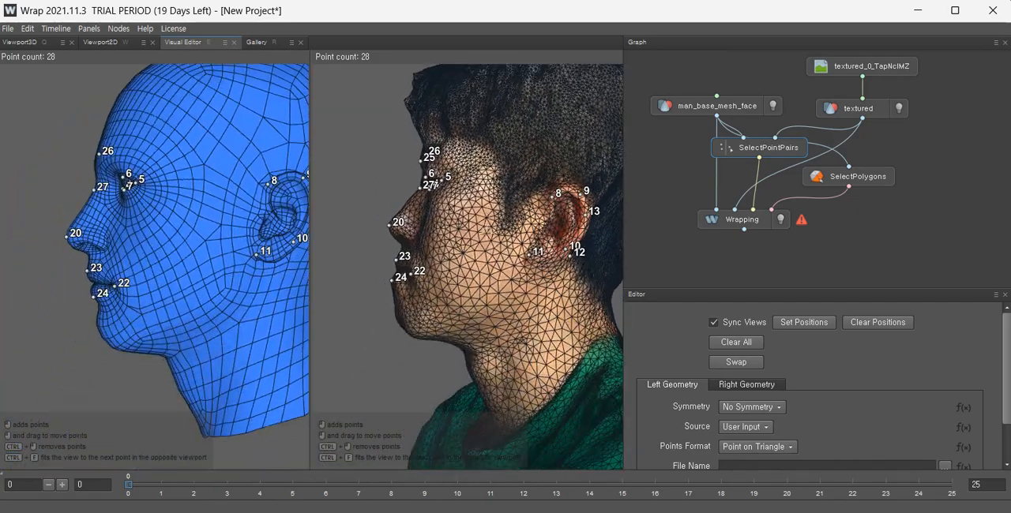
pyautogui.scroll(3, 471, 285)
pyautogui.keyDown('alt'); pyautogui.moveTo(470, 285); pyautogui.dragTo(638, 293); pyautogui.keyUp('alt')
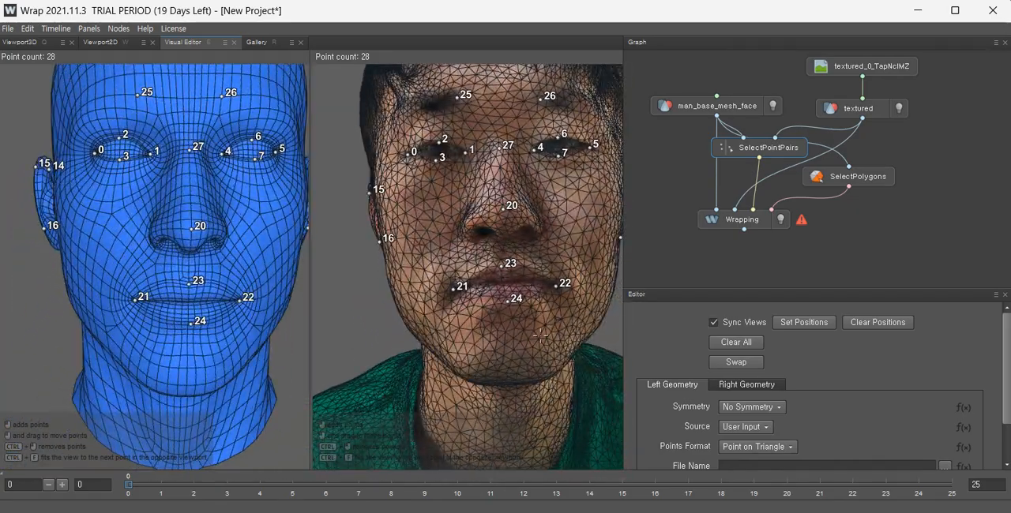
# Mark a matching point at the chin on both heads.
pyautogui.keyDown('alt'); pyautogui.moveTo(474, 367); pyautogui.dragTo(470, 302, button='middle'); pyautogui.keyUp('alt')
pyautogui.keyDown('alt'); pyautogui.moveTo(509, 344); pyautogui.dragTo(511, 322); pyautogui.keyUp('alt')
pyautogui.scroll(1, 512, 323)
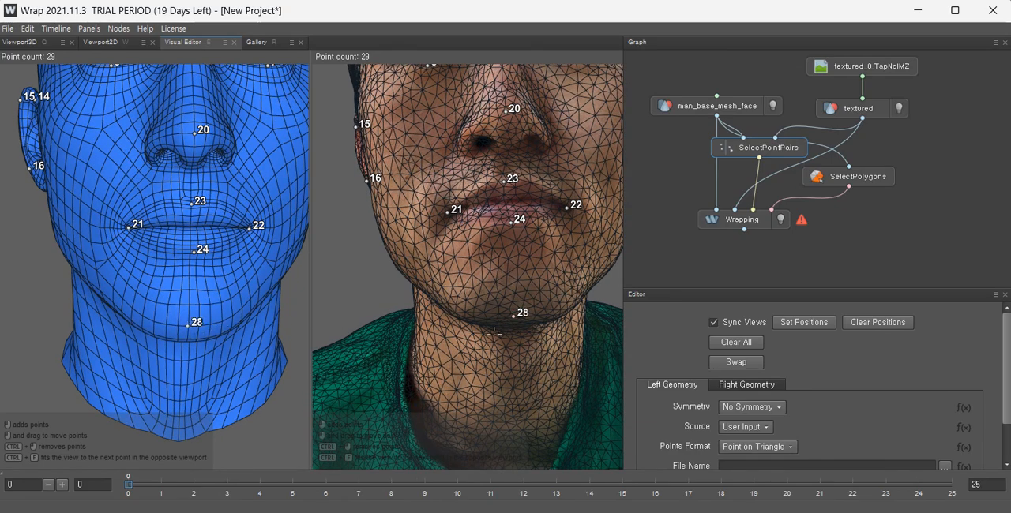
# Mark matching points on the upper and lower eyelids of the first eye, around points 0 to 3, on both heads.
pyautogui.keyDown('alt'); pyautogui.moveTo(494, 332); pyautogui.dragTo(531, 304); pyautogui.keyUp('alt')
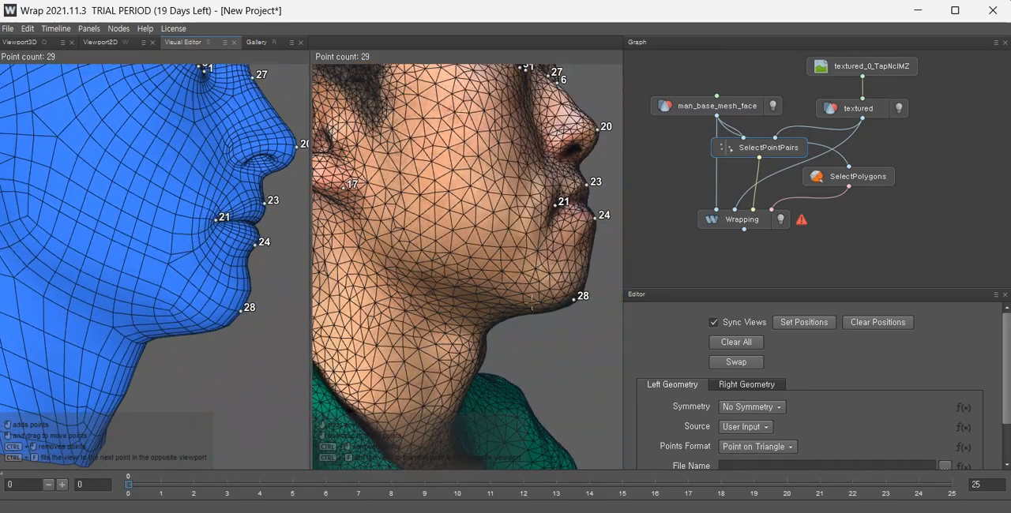
pyautogui.keyDown('alt'); pyautogui.moveTo(299, 273); pyautogui.dragTo(375, 276, button='middle'); pyautogui.keyUp('alt')
pyautogui.scroll(-5, 439, 296)
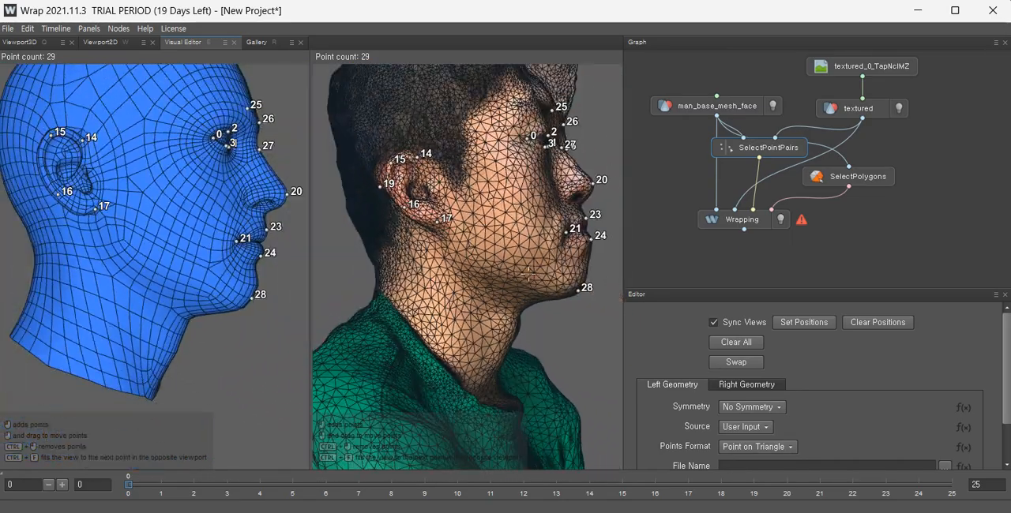
pyautogui.keyDown('alt'); pyautogui.moveTo(442, 298); pyautogui.dragTo(373, 302); pyautogui.keyUp('alt')
pyautogui.scroll(5, 373, 296)
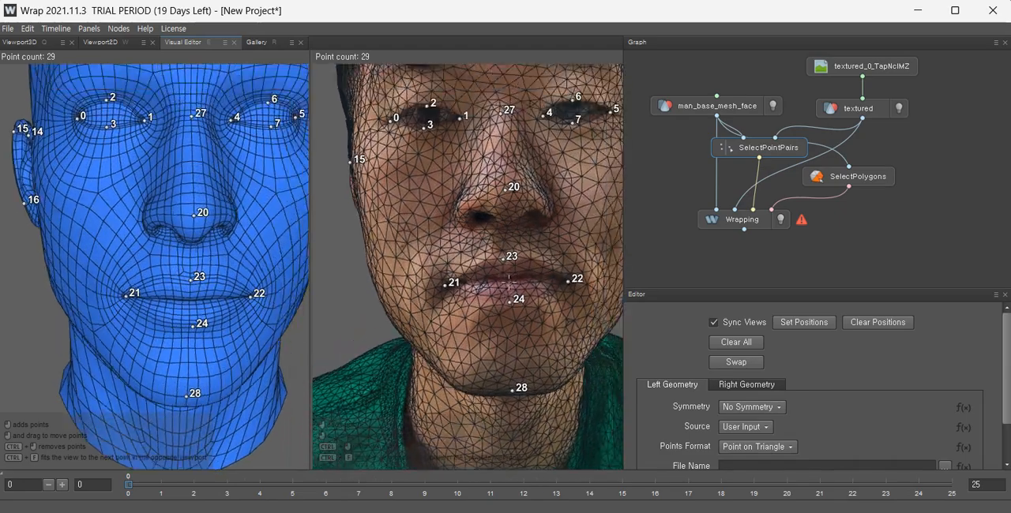
pyautogui.scroll(8, 394, 187)
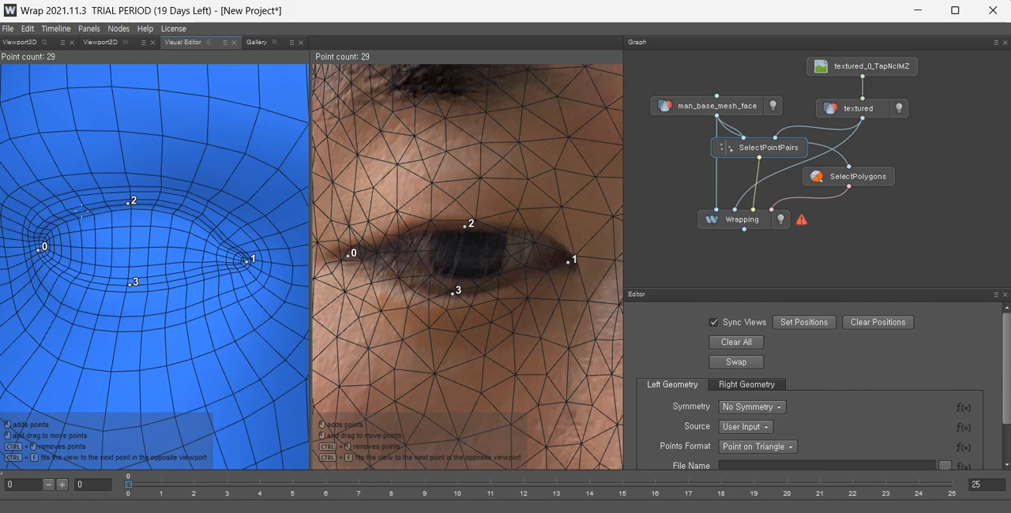
pyautogui.click(81, 210)
pyautogui.click(202, 215)
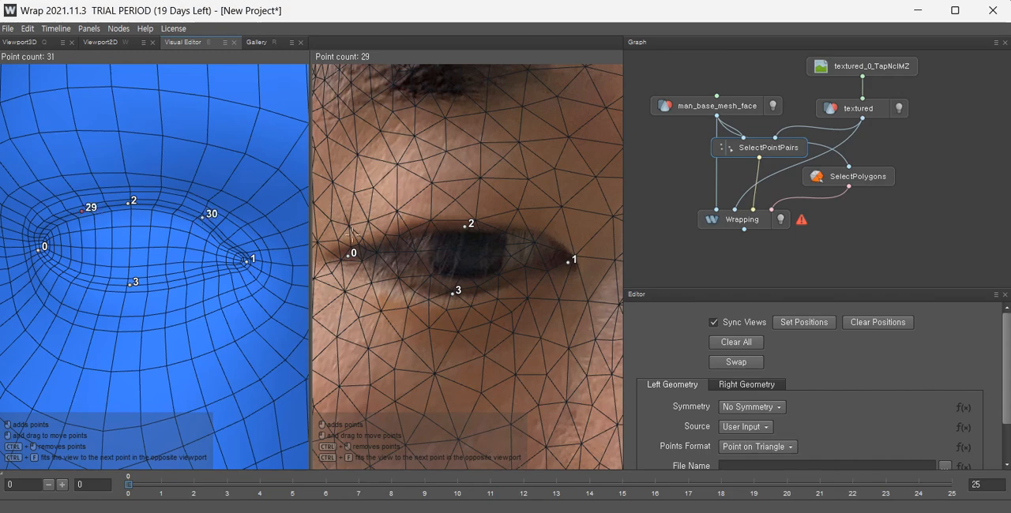
pyautogui.click(407, 230)
pyautogui.click(531, 232)
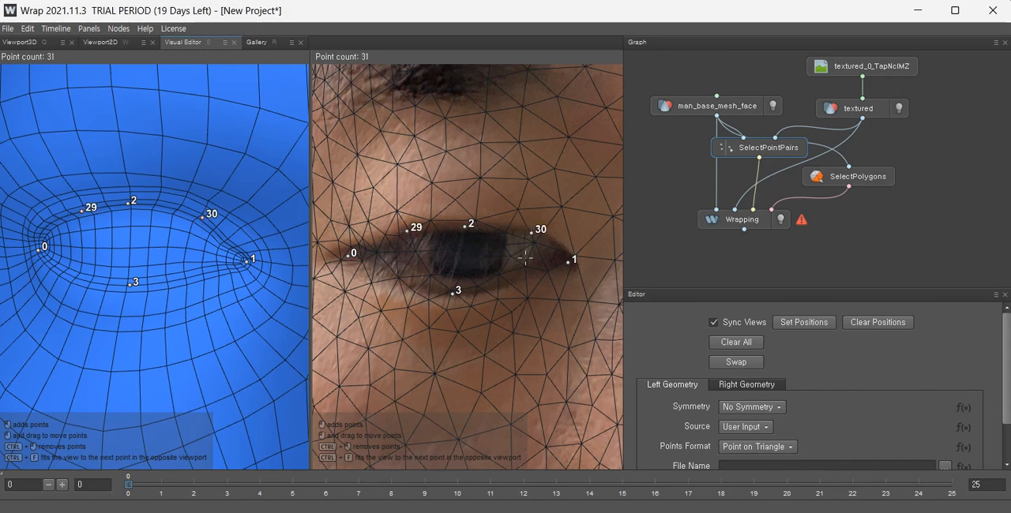
pyautogui.click(403, 285)
pyautogui.click(74, 281)
pyautogui.click(199, 280)
pyautogui.scroll(-5, 524, 293)
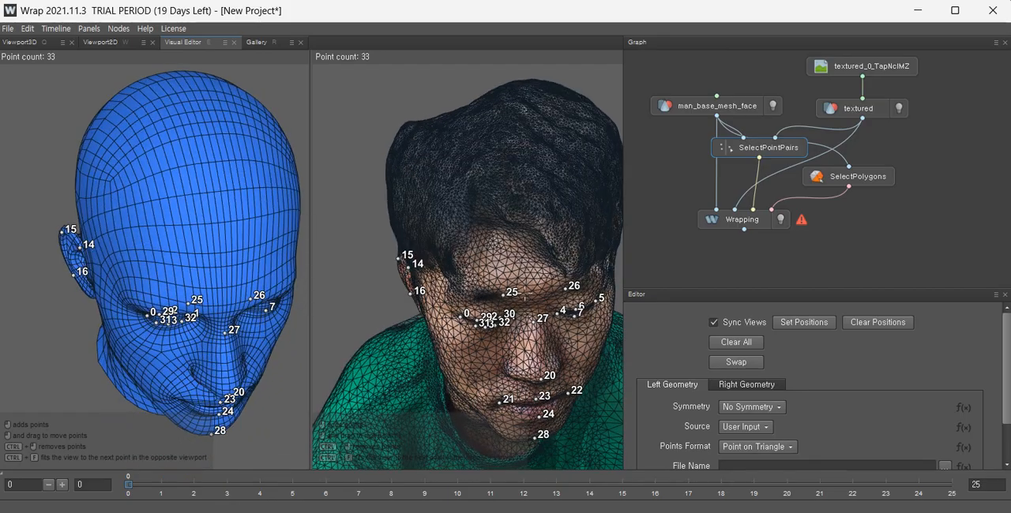
# Mark four matching points around the second eye's upper and lower eyelids on the base mesh.
pyautogui.keyDown('alt'); pyautogui.moveTo(492, 203); pyautogui.dragTo(679, 213); pyautogui.keyUp('alt')
pyautogui.keyDown('alt'); pyautogui.moveTo(411, 209); pyautogui.dragTo(462, 210); pyautogui.keyUp('alt')
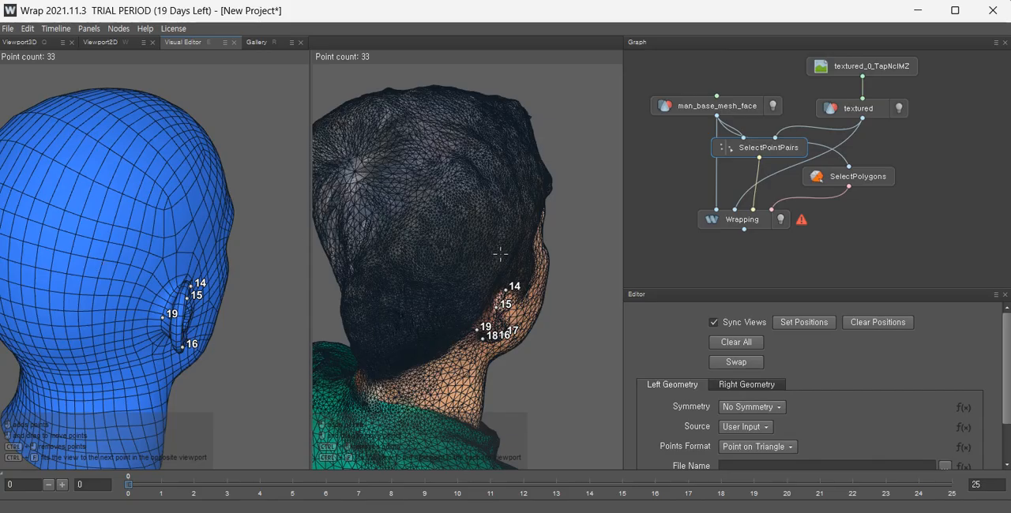
pyautogui.keyDown('alt'); pyautogui.moveTo(500, 253); pyautogui.dragTo(303, 223); pyautogui.keyUp('alt')
pyautogui.keyDown('alt'); pyautogui.moveTo(534, 278); pyautogui.dragTo(393, 301); pyautogui.keyUp('alt')
pyautogui.keyDown('alt'); pyautogui.moveTo(497, 151); pyautogui.dragTo(517, 182); pyautogui.keyUp('alt')
pyautogui.scroll(-4, 468, 221)
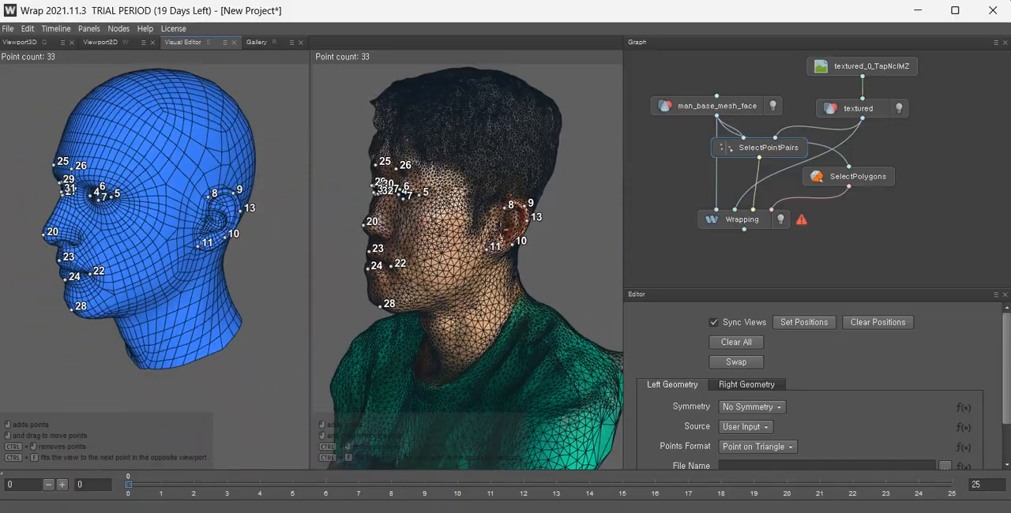
pyautogui.scroll(5, 468, 221)
pyautogui.keyDown('alt'); pyautogui.moveTo(466, 215); pyautogui.dragTo(586, 253); pyautogui.keyUp('alt')
pyautogui.scroll(6, 545, 198)
pyautogui.keyDown('alt'); pyautogui.moveTo(476, 264); pyautogui.dragTo(447, 284); pyautogui.keyUp('alt')
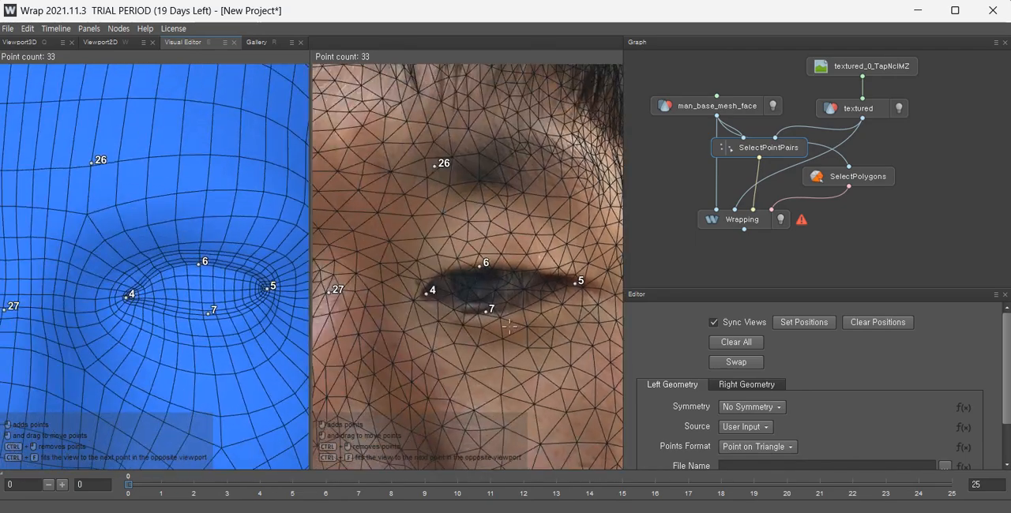
pyautogui.scroll(2, 385, 308)
pyautogui.click(166, 269)
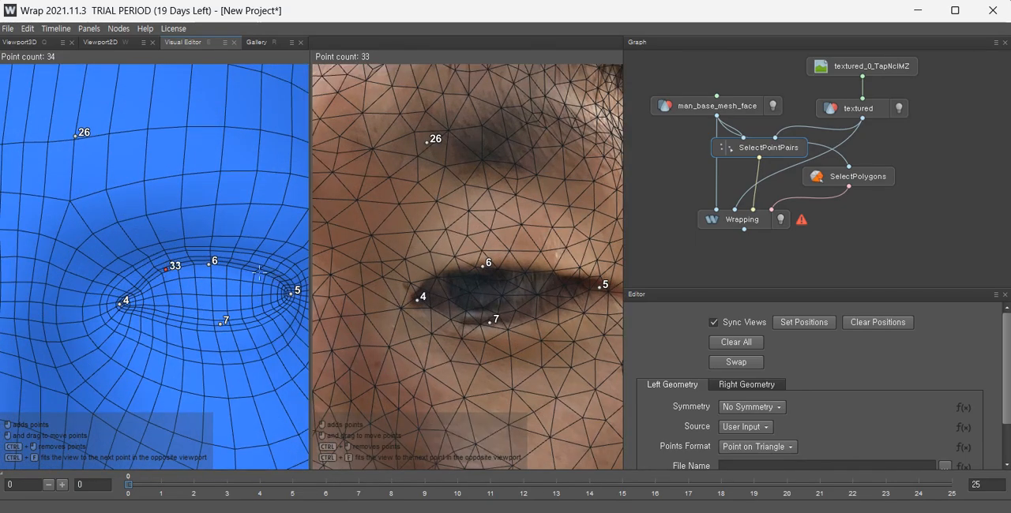
pyautogui.click(259, 272)
pyautogui.click(167, 320)
pyautogui.click(264, 320)
# Place the matching four eyelid points around the second eye on the head scan.
pyautogui.scroll(-10, 265, 320)
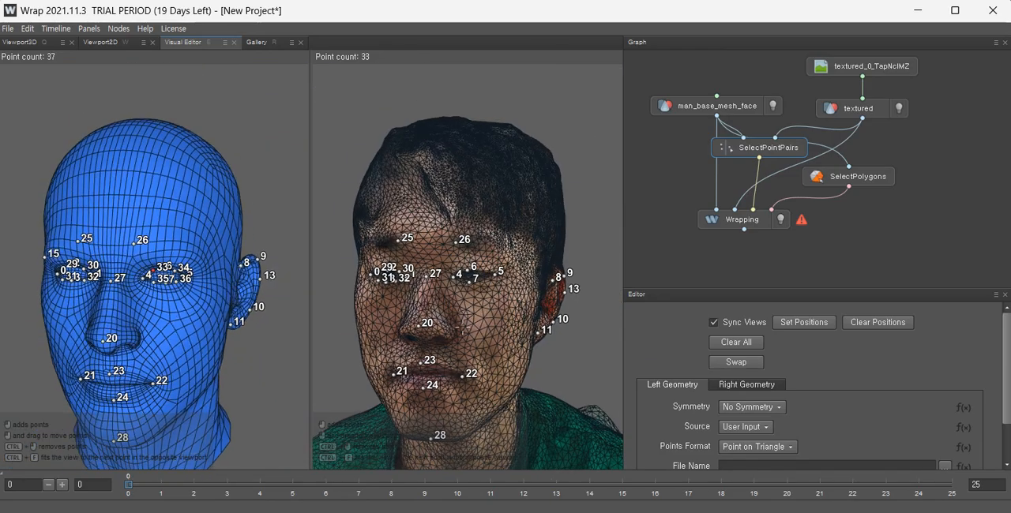
pyautogui.keyDown('alt'); pyautogui.moveTo(304, 320); pyautogui.dragTo(352, 273); pyautogui.keyUp('alt')
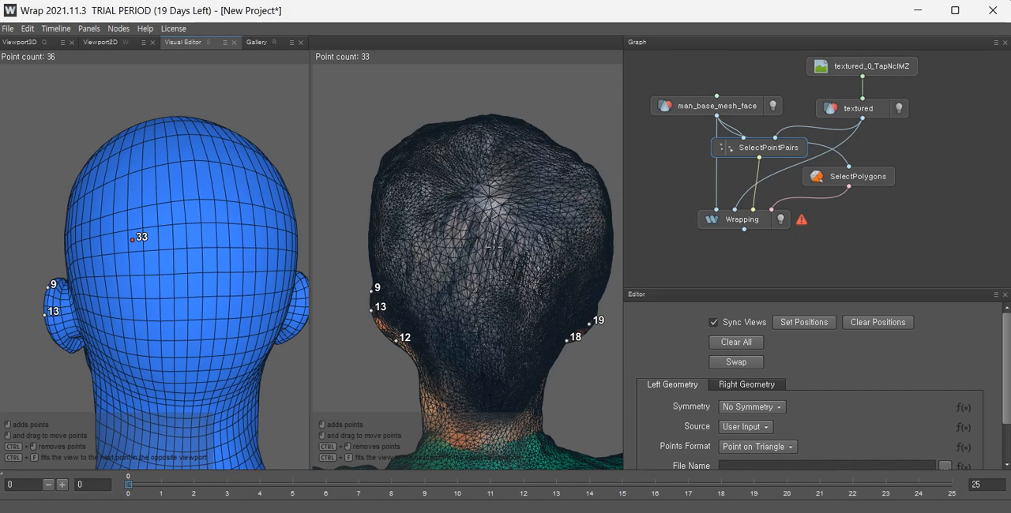
pyautogui.moveTo(488, 271); pyautogui.dragTo(864, 241)
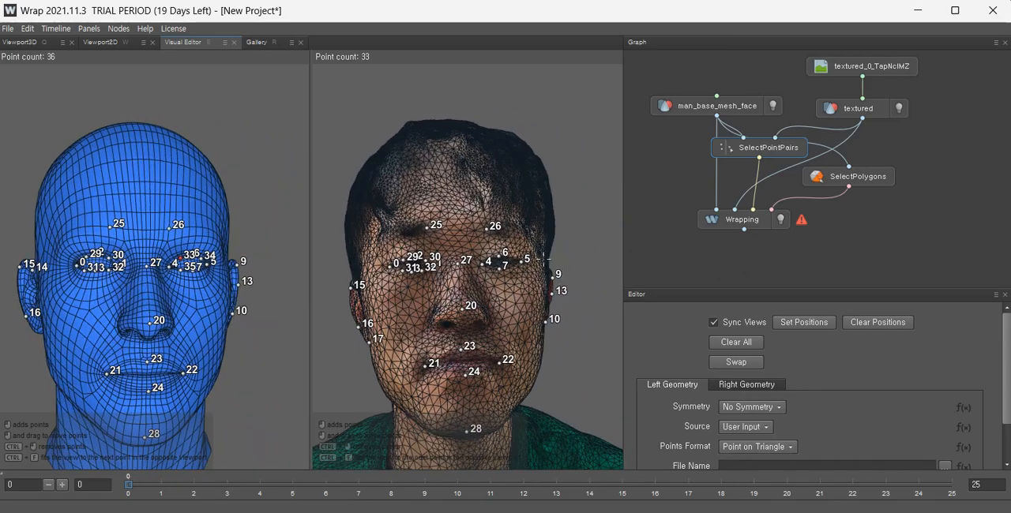
pyautogui.scroll(8, 542, 257)
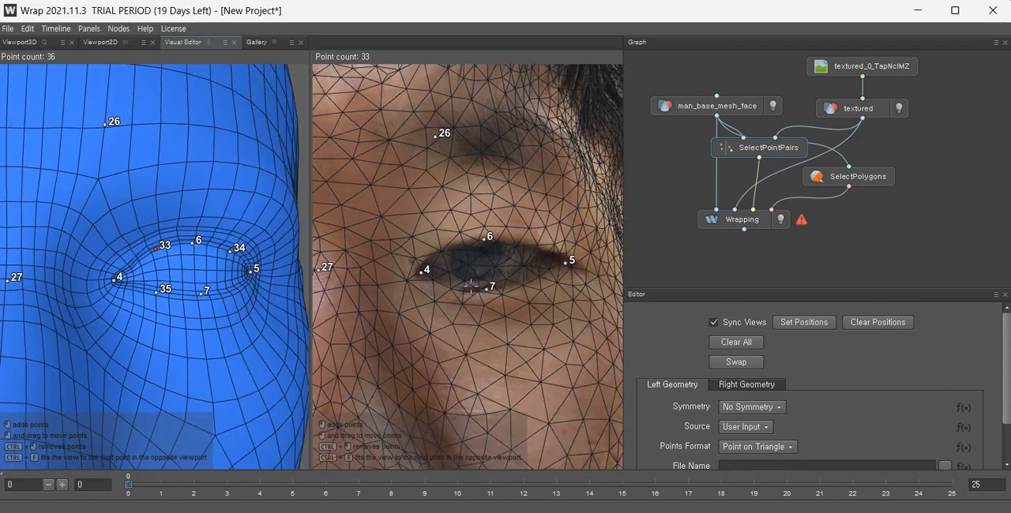
pyautogui.moveTo(466, 289); pyautogui.dragTo(450, 292, button='middle')
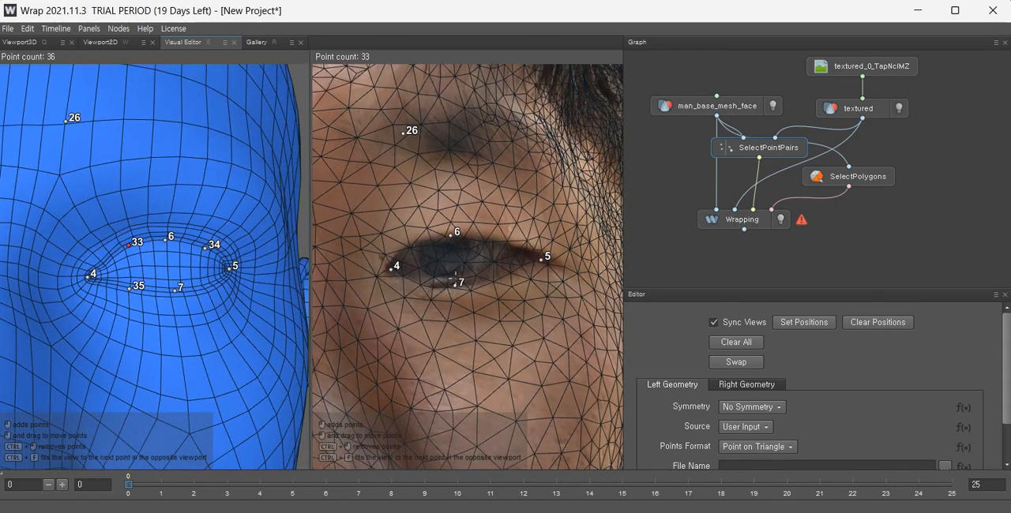
pyautogui.click(420, 240)
pyautogui.click(496, 241)
pyautogui.click(427, 285)
pyautogui.click(213, 286)
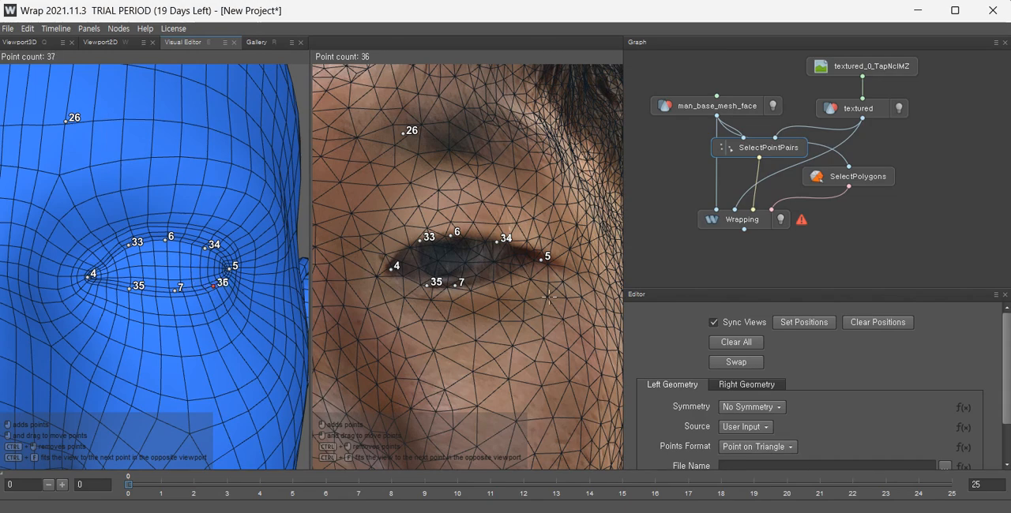
pyautogui.click(508, 274)
pyautogui.scroll(-3, 522, 297)
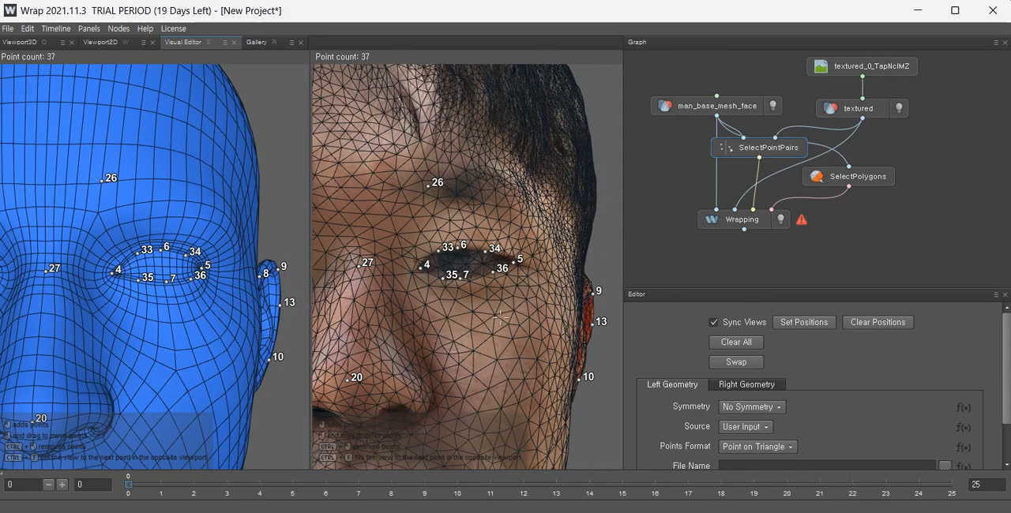
pyautogui.scroll(3, 509, 308)
pyautogui.click(522, 278)
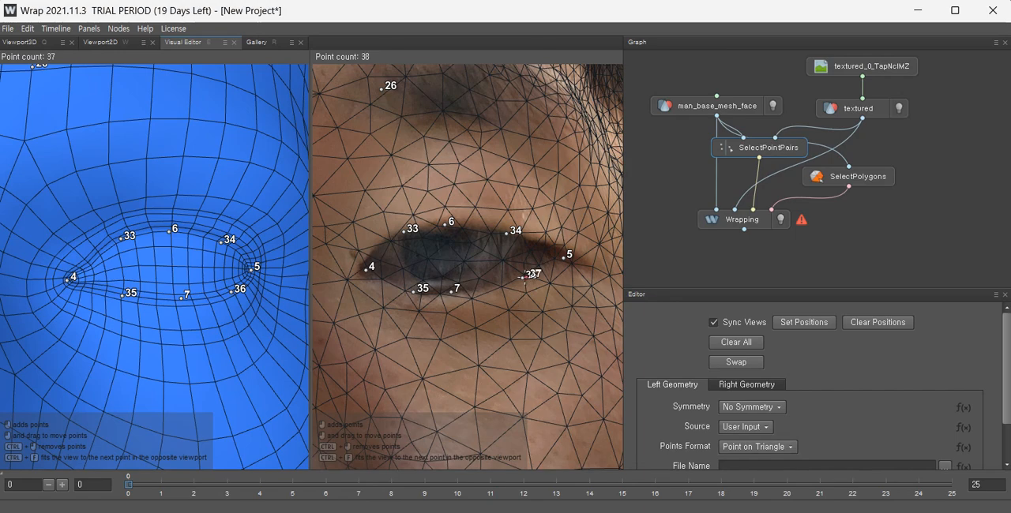
pyautogui.keyDown('ctrl'); pyautogui.click(521, 277); pyautogui.keyUp('ctrl')
# Orbit and zoom around both heads to compare all point pairs.
pyautogui.scroll(-6, 505, 330)
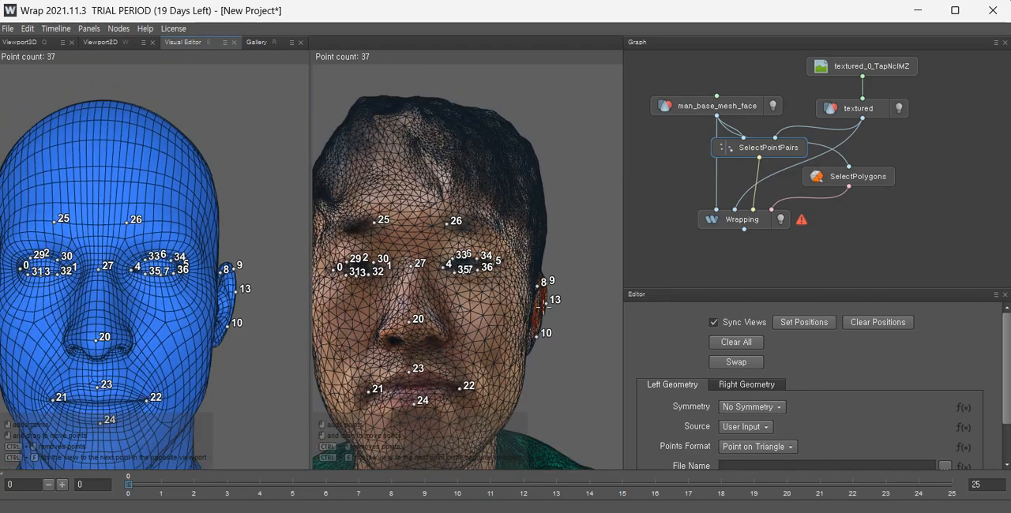
pyautogui.keyDown('alt'); pyautogui.moveTo(506, 330); pyautogui.dragTo(486, 347); pyautogui.keyUp('alt')
pyautogui.keyDown('alt'); pyautogui.moveTo(485, 348); pyautogui.dragTo(533, 268, button='middle'); pyautogui.keyUp('alt')
pyautogui.scroll(-3, 533, 268)
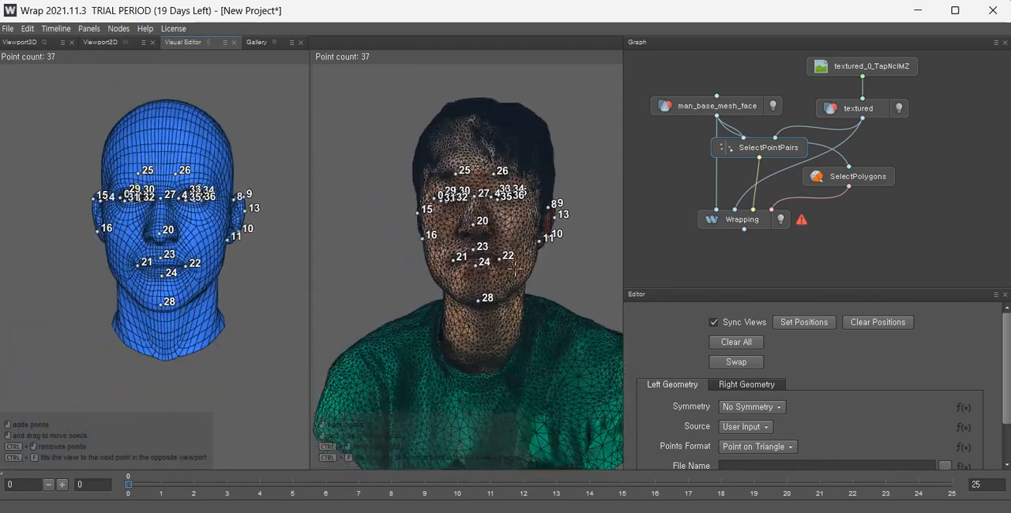
pyautogui.keyDown('alt'); pyautogui.moveTo(505, 272); pyautogui.dragTo(483, 255); pyautogui.keyUp('alt')
pyautogui.scroll(4, 469, 263)
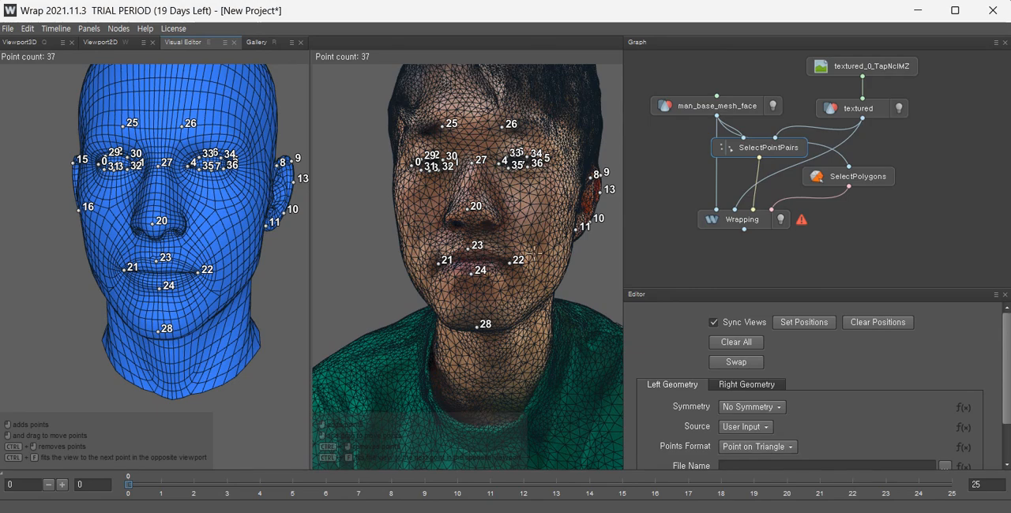
pyautogui.scroll(2, 537, 251)
# Compute the Wrapping node to fit the base mesh onto the scan.
pyautogui.click(728, 220)
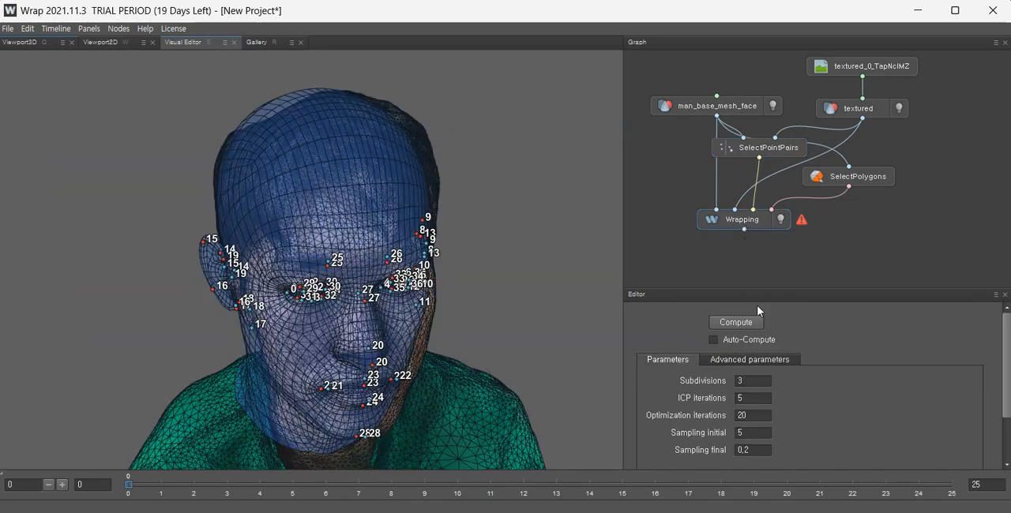
pyautogui.moveTo(381, 247); pyautogui.dragTo(333, 202)
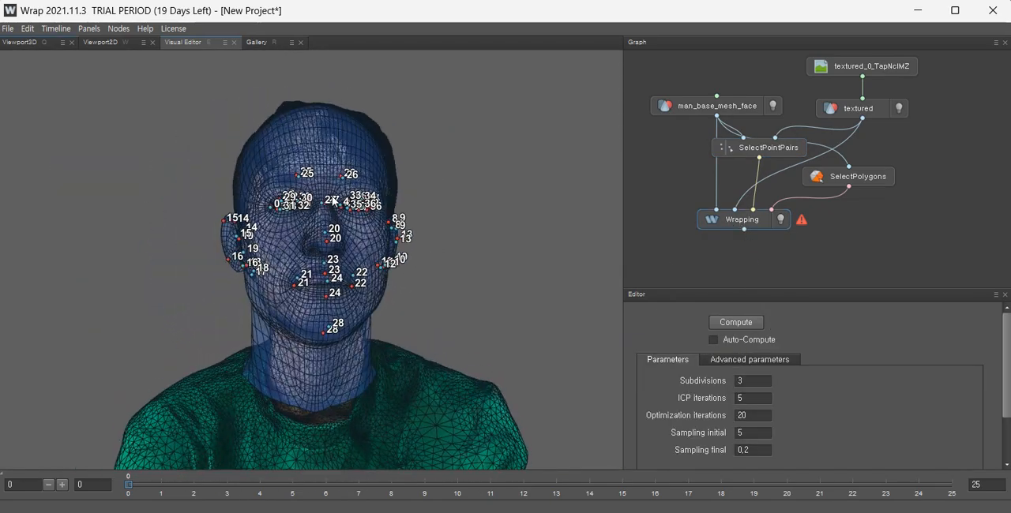
pyautogui.click(736, 322)
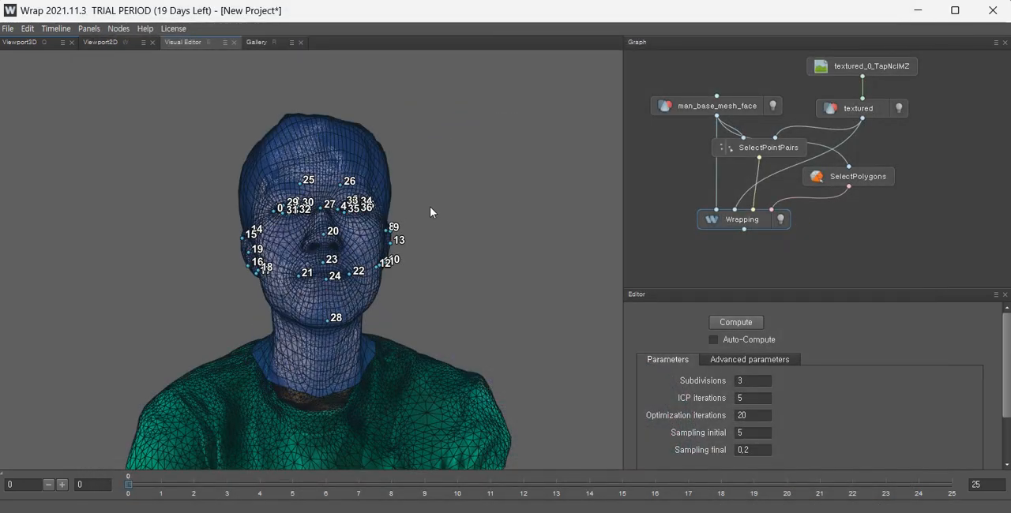
# Orbit around the wrapped head to inspect the fit against the scan.
pyautogui.moveTo(429, 211); pyautogui.dragTo(420, 245)
pyautogui.moveTo(349, 200); pyautogui.dragTo(329, 210)
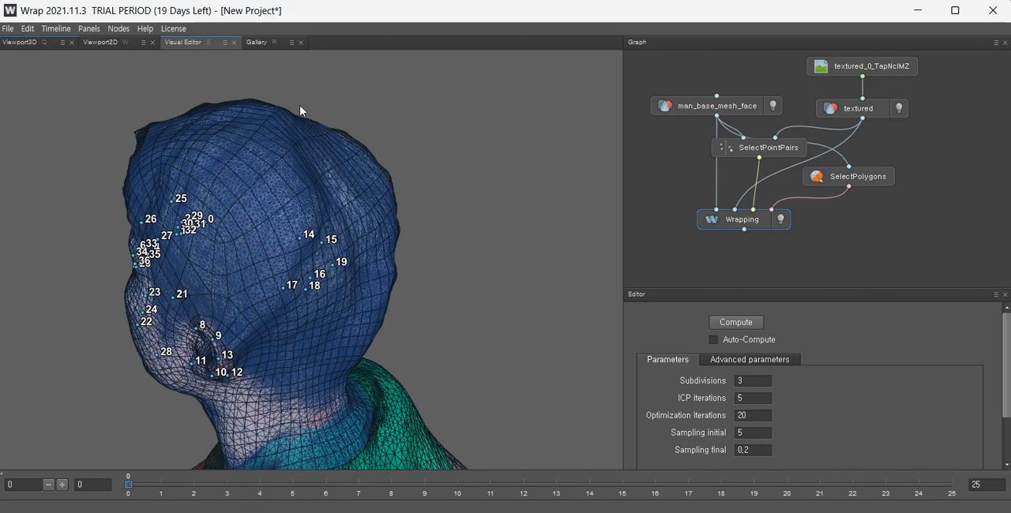
pyautogui.moveTo(378, 324); pyautogui.dragTo(225, 252)
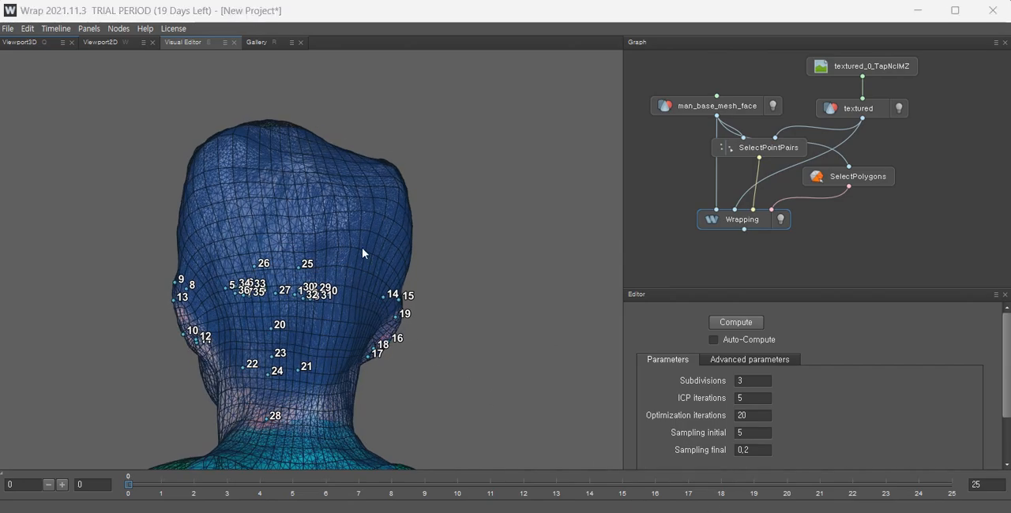
pyautogui.moveTo(336, 241); pyautogui.dragTo(493, 167)
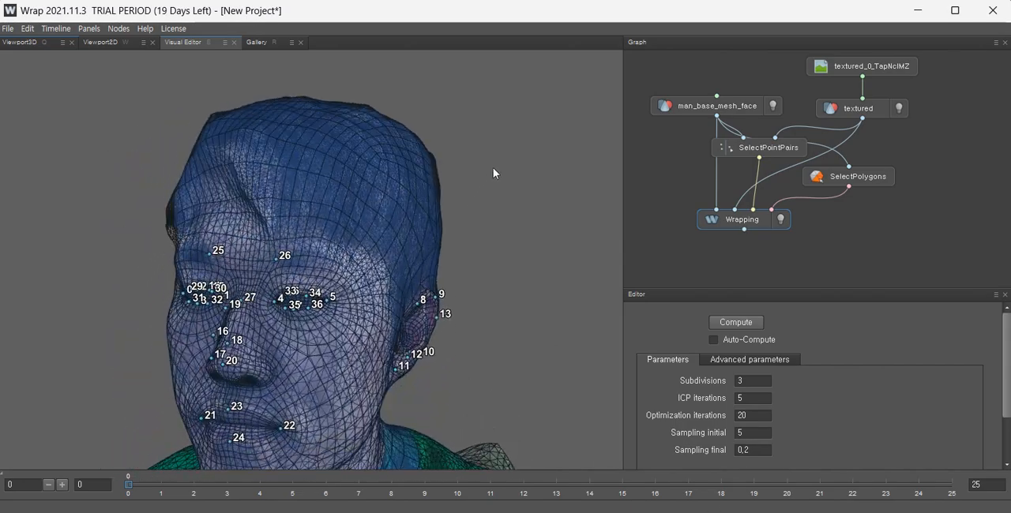
pyautogui.moveTo(369, 286); pyautogui.dragTo(445, 185, button='middle')
pyautogui.scroll(-1, 423, 191)
pyautogui.moveTo(373, 206); pyautogui.dragTo(443, 162)
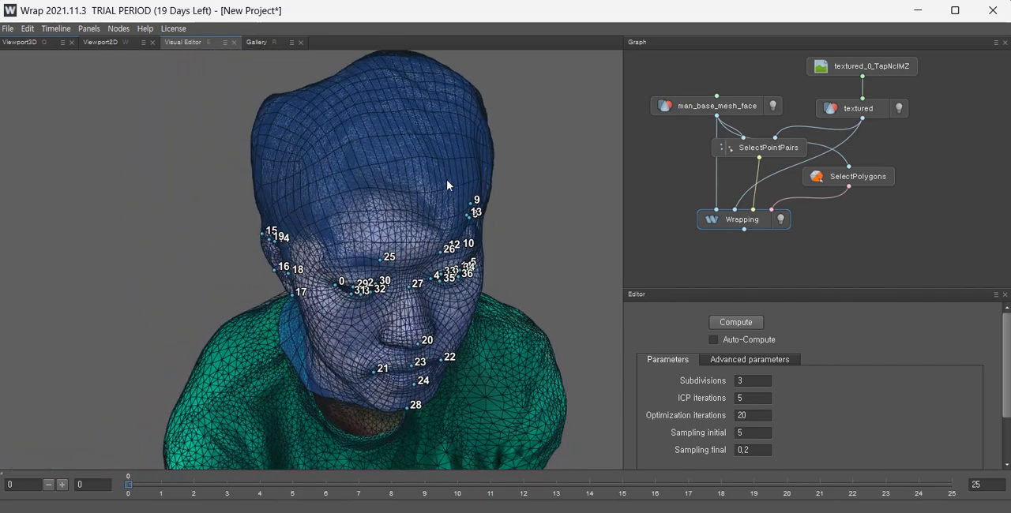
# Add a Brush node and connect the Wrapping output into it.
pyautogui.rightClick(721, 274)
pyautogui.moveTo(756, 348)
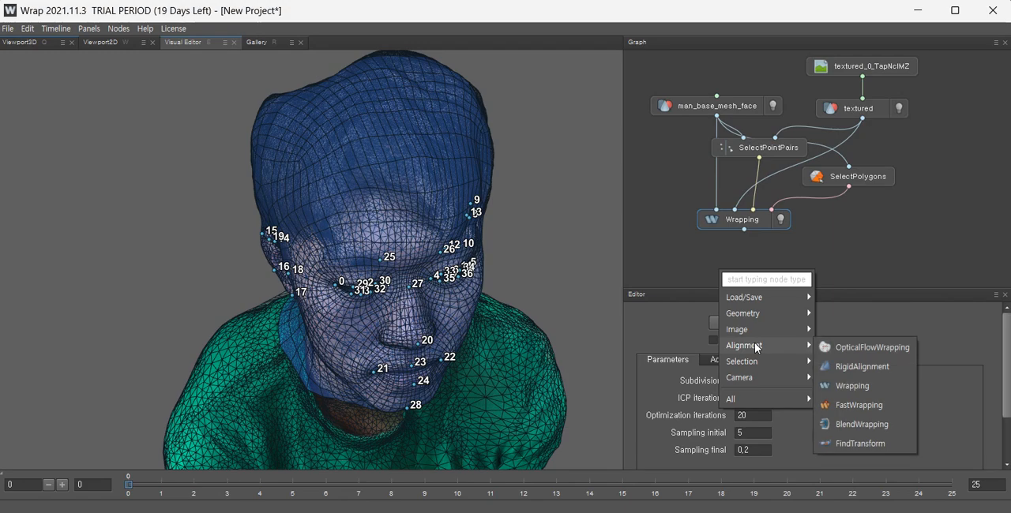
pyautogui.moveTo(748, 312)
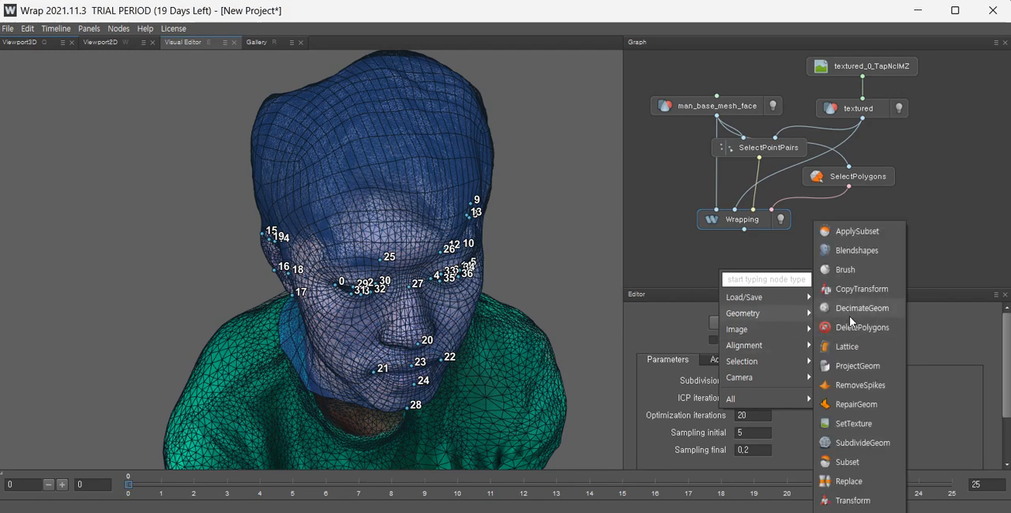
pyautogui.click(843, 269)
pyautogui.moveTo(722, 264)
pyautogui.mouseDown()
pyautogui.moveTo(781, 263)
pyautogui.moveTo(767, 257)
pyautogui.mouseUp()
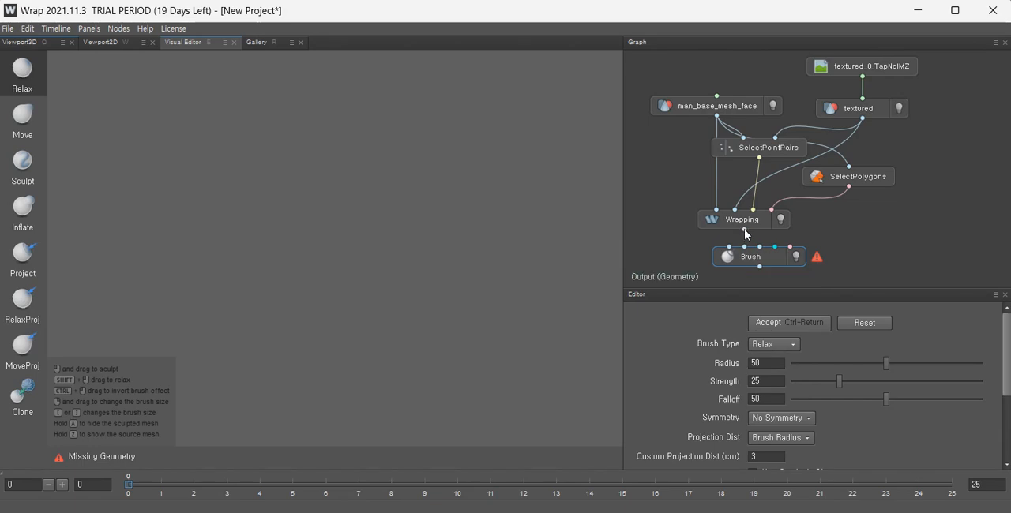
pyautogui.moveTo(744, 229); pyautogui.dragTo(728, 248)
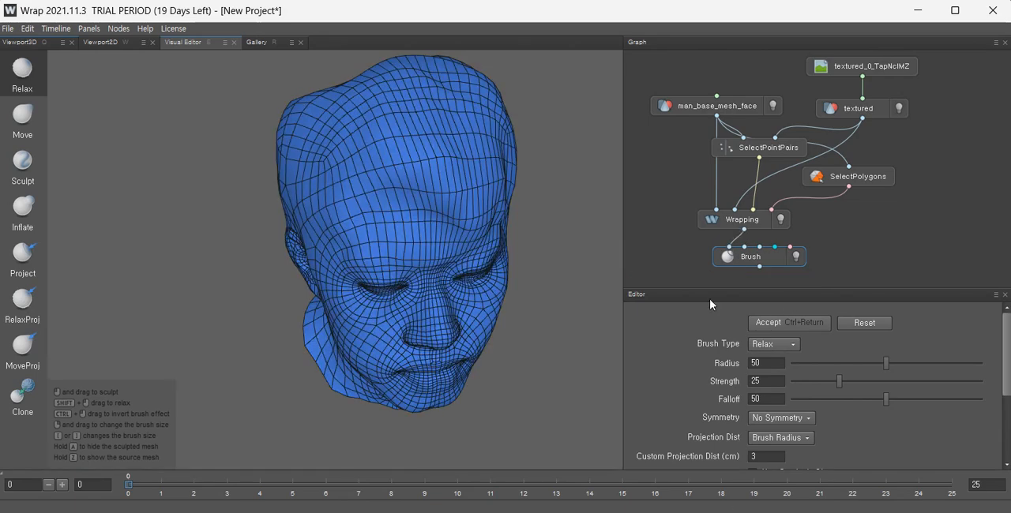
# Smooth the distorted mesh around the ear with the Relax brush.
pyautogui.scroll(-3, 437, 226)
pyautogui.moveTo(411, 215)
pyautogui.keyDown('alt'); pyautogui.mouseDown()
pyautogui.moveTo(268, 203)
pyautogui.moveTo(264, 175)
pyautogui.mouseUp(); pyautogui.keyUp('alt')
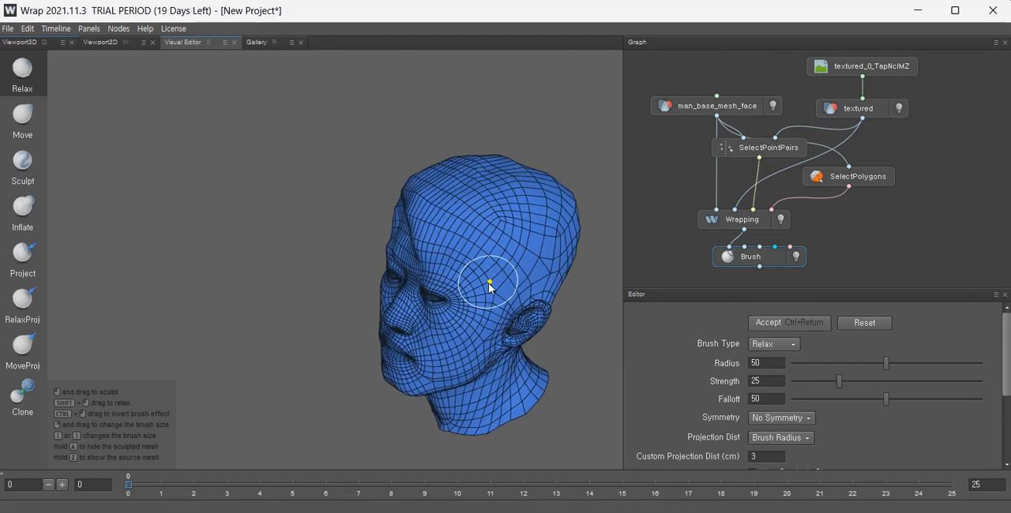
pyautogui.scroll(6, 488, 282)
pyautogui.keyDown('alt'); pyautogui.moveTo(406, 300); pyautogui.dragTo(568, 280); pyautogui.keyUp('alt')
pyautogui.keyDown('alt'); pyautogui.moveTo(371, 270); pyautogui.dragTo(480, 251); pyautogui.keyUp('alt')
pyautogui.keyDown('alt'); pyautogui.moveTo(274, 254); pyautogui.dragTo(438, 248, button='middle'); pyautogui.keyUp('alt')
pyautogui.scroll(4, 438, 248)
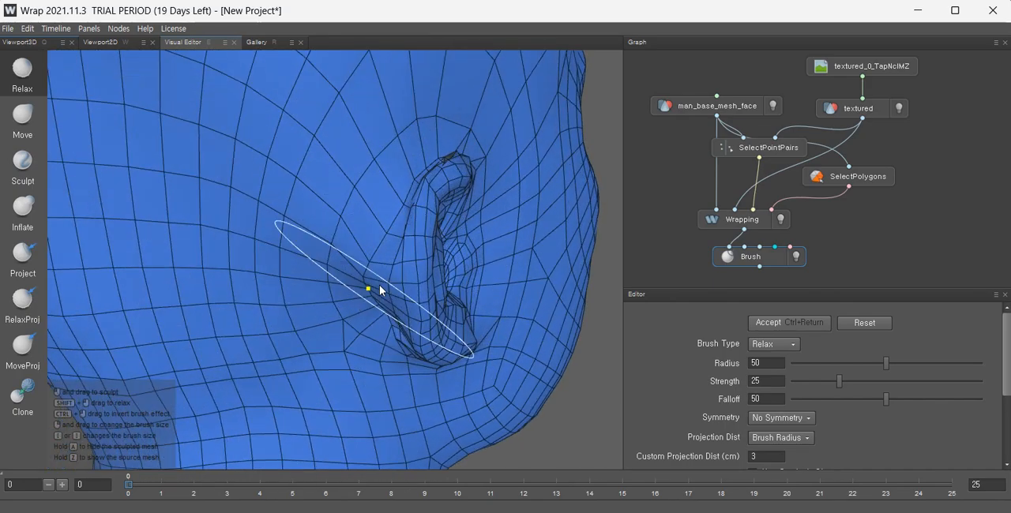
pyautogui.scroll(-4, 381, 289)
pyautogui.keyDown('alt'); pyautogui.moveTo(382, 289); pyautogui.dragTo(350, 355); pyautogui.keyUp('alt')
pyautogui.scroll(4, 514, 254)
pyautogui.keyDown('alt'); pyautogui.moveTo(513, 254); pyautogui.dragTo(486, 315); pyautogui.keyUp('alt')
pyautogui.keyDown('alt'); pyautogui.moveTo(495, 183); pyautogui.dragTo(411, 228); pyautogui.keyUp('alt')
pyautogui.scroll(-4, 388, 207)
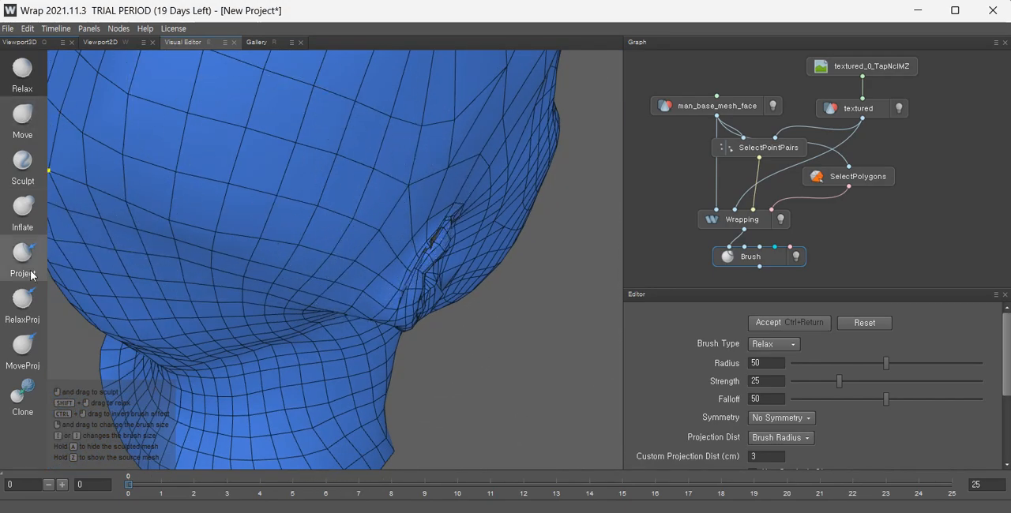
# Push the ear region back into shape with the Move brush.
pyautogui.click(23, 118)
pyautogui.scroll(3, 449, 244)
pyautogui.moveTo(392, 234)
pyautogui.mouseDown()
pyautogui.moveTo(383, 212)
pyautogui.moveTo(349, 190)
pyautogui.moveTo(415, 251)
pyautogui.moveTo(458, 267)
pyautogui.mouseUp()
pyautogui.scroll(-4, 442, 261)
pyautogui.moveTo(490, 297)
pyautogui.keyDown('alt'); pyautogui.mouseDown()
pyautogui.moveTo(416, 178)
pyautogui.moveTo(416, 202)
pyautogui.moveTo(465, 298)
pyautogui.moveTo(404, 268)
pyautogui.mouseUp(); pyautogui.keyUp('alt')
pyautogui.scroll(3, 406, 190)
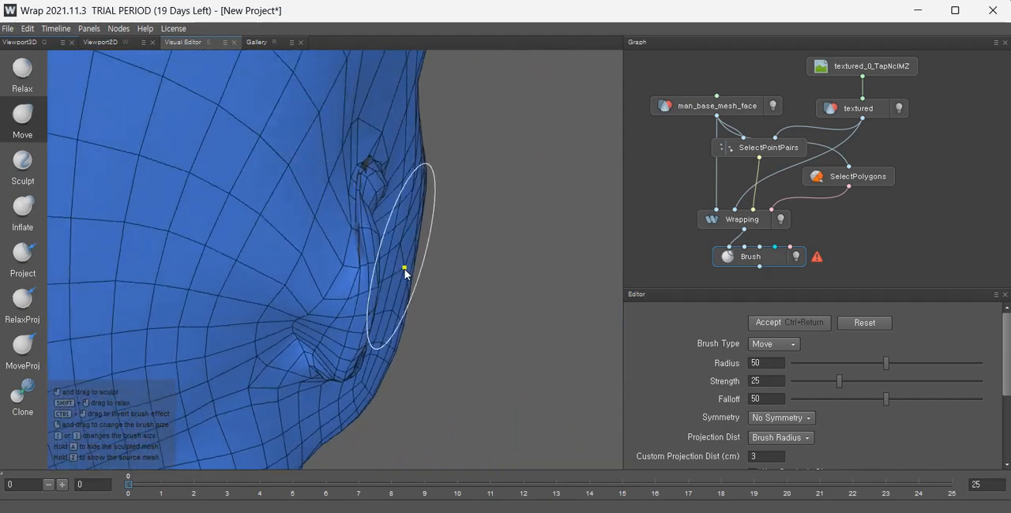
# Relax the mesh over the top of the ear again.
pyautogui.scroll(3, 403, 269)
pyautogui.click(8, 90)
pyautogui.moveTo(351, 190)
pyautogui.mouseDown()
pyautogui.moveTo(352, 237)
pyautogui.moveTo(216, 206)
pyautogui.mouseUp()
pyautogui.scroll(2, 355, 217)
pyautogui.moveTo(511, 231)
pyautogui.keyDown('alt'); pyautogui.mouseDown()
pyautogui.moveTo(498, 295)
pyautogui.moveTo(553, 295)
pyautogui.moveTo(481, 232)
pyautogui.mouseUp(); pyautogui.keyUp('alt')
pyautogui.keyDown('alt'); pyautogui.moveTo(484, 200); pyautogui.dragTo(480, 198); pyautogui.keyUp('alt')
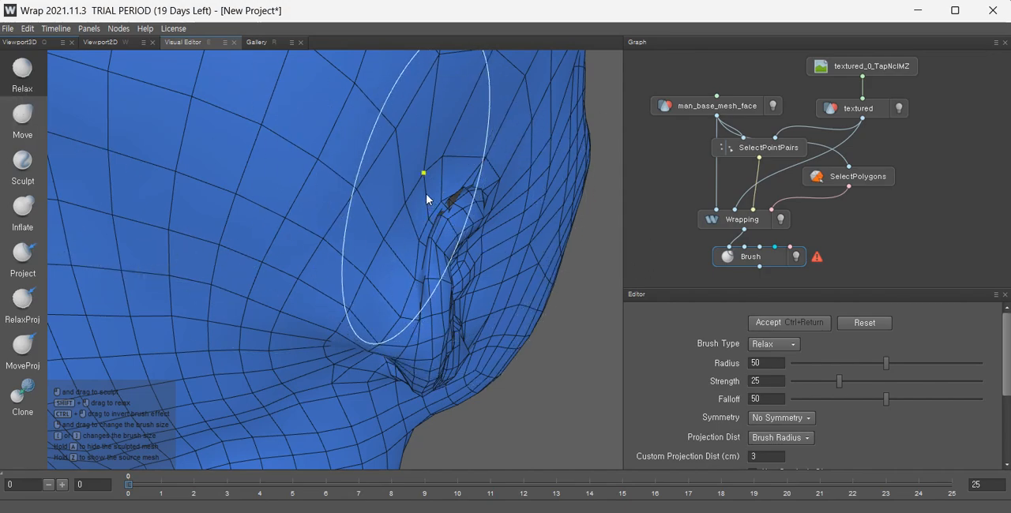
pyautogui.moveTo(417, 241)
pyautogui.keyDown('alt'); pyautogui.mouseDown()
pyautogui.moveTo(387, 248)
pyautogui.moveTo(404, 233)
pyautogui.moveTo(386, 241)
pyautogui.moveTo(475, 250)
pyautogui.moveTo(467, 227)
pyautogui.mouseUp(); pyautogui.keyUp('alt')
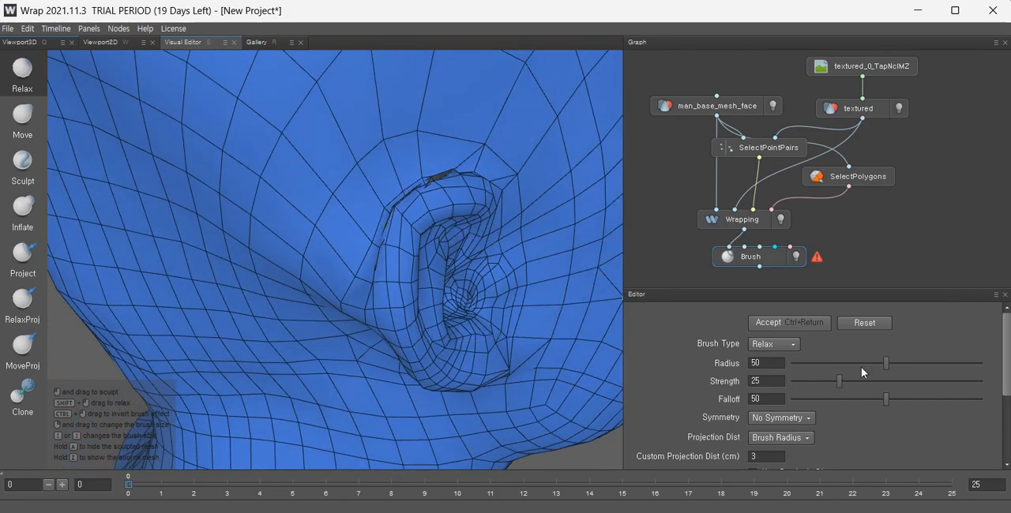
pyautogui.moveTo(884, 362); pyautogui.dragTo(819, 363)
pyautogui.moveTo(430, 183)
pyautogui.keyDown('alt'); pyautogui.mouseDown()
pyautogui.moveTo(440, 173)
pyautogui.moveTo(514, 198)
pyautogui.moveTo(386, 133)
pyautogui.moveTo(409, 105)
pyautogui.moveTo(377, 118)
pyautogui.mouseUp(); pyautogui.keyUp('alt')
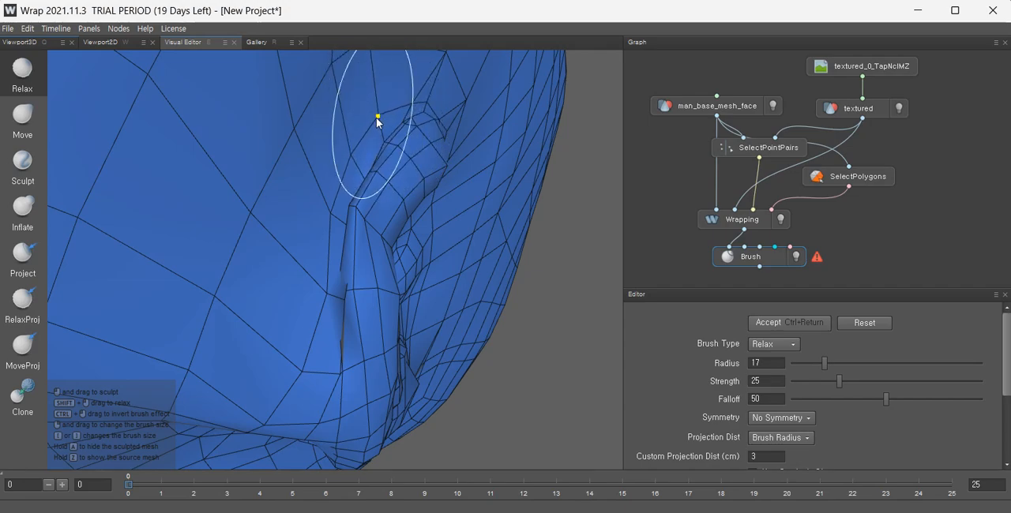
pyautogui.moveTo(382, 169)
pyautogui.keyDown('alt'); pyautogui.mouseDown()
pyautogui.moveTo(423, 152)
pyautogui.moveTo(414, 121)
pyautogui.moveTo(406, 128)
pyautogui.mouseUp(); pyautogui.keyUp('alt')
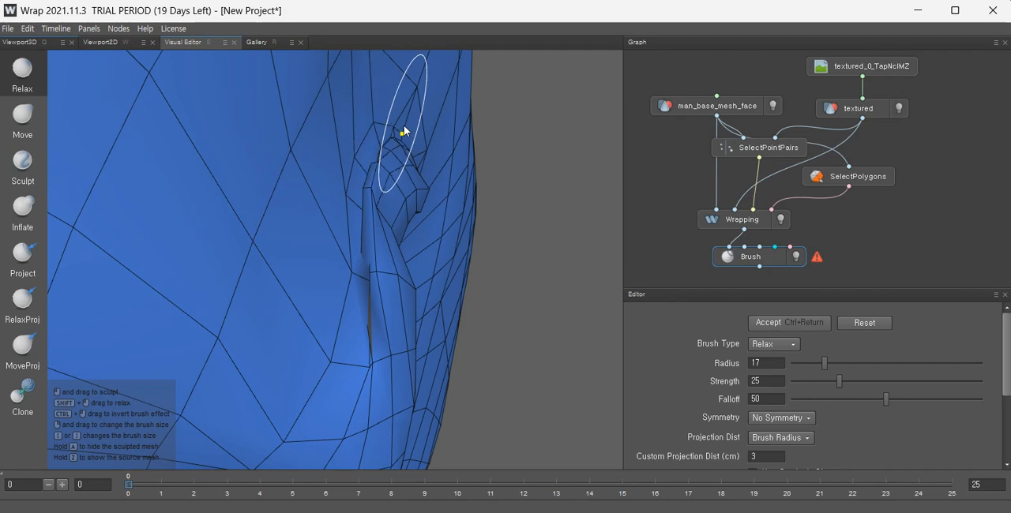
pyautogui.hotkey('ctrl', 'z')
pyautogui.hotkey('ctrl', 'z')
pyautogui.hotkey('ctrl', 'z')
pyautogui.hotkey('ctrl', 'z')
pyautogui.hotkey('ctrl', 'z')
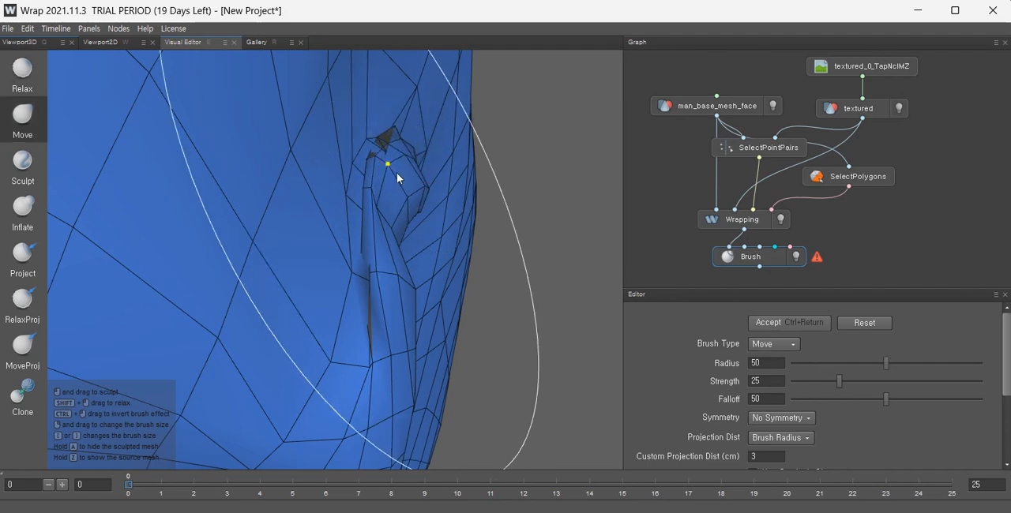
# Set the Move brush radius to 22 and pull the torn mesh at the top of the ear back into shape.
pyautogui.moveTo(396, 173)
pyautogui.keyDown('alt'); pyautogui.mouseDown()
pyautogui.moveTo(415, 223)
pyautogui.moveTo(406, 186)
pyautogui.mouseUp(); pyautogui.keyUp('alt')
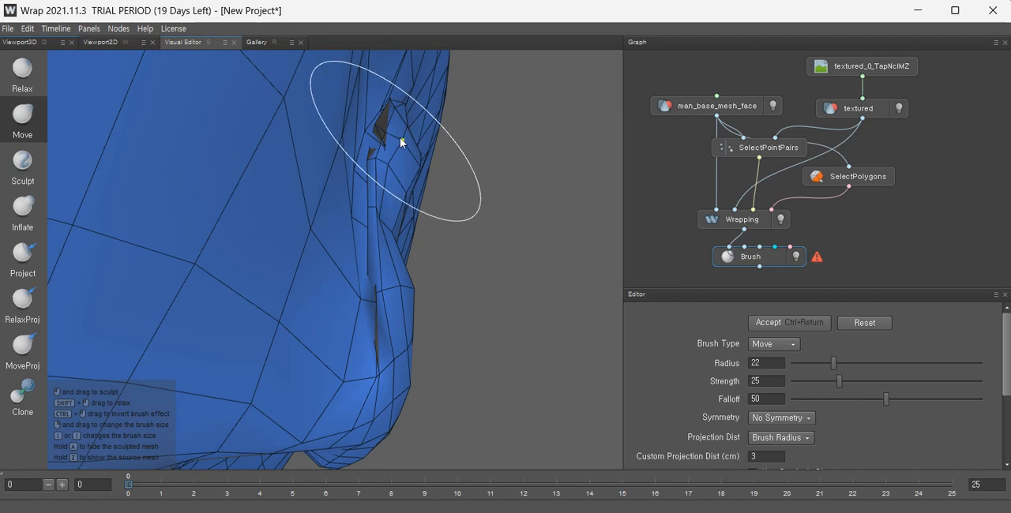
pyautogui.moveTo(410, 139)
pyautogui.mouseDown()
pyautogui.moveTo(429, 135)
pyautogui.moveTo(406, 207)
pyautogui.moveTo(387, 216)
pyautogui.moveTo(453, 171)
pyautogui.moveTo(416, 157)
pyautogui.moveTo(434, 140)
pyautogui.mouseUp()
pyautogui.moveTo(412, 182)
pyautogui.keyDown('alt'); pyautogui.mouseDown()
pyautogui.moveTo(274, 192)
pyautogui.moveTo(300, 205)
pyautogui.mouseUp(); pyautogui.keyUp('alt')
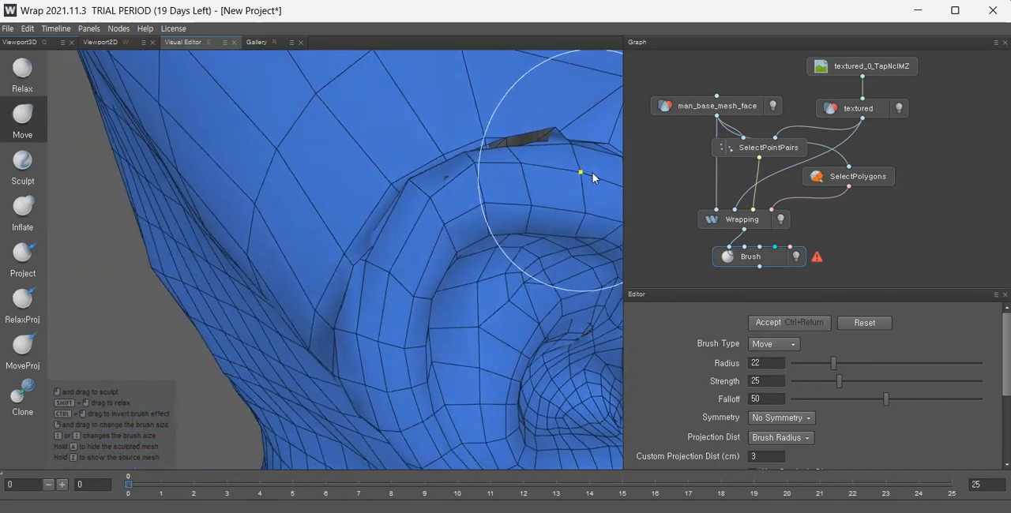
pyautogui.keyDown('alt'); pyautogui.moveTo(593, 172); pyautogui.dragTo(391, 208); pyautogui.keyUp('alt')
pyautogui.moveTo(413, 180); pyautogui.dragTo(403, 197)
pyautogui.keyDown('alt'); pyautogui.moveTo(460, 246); pyautogui.dragTo(435, 203); pyautogui.keyUp('alt')
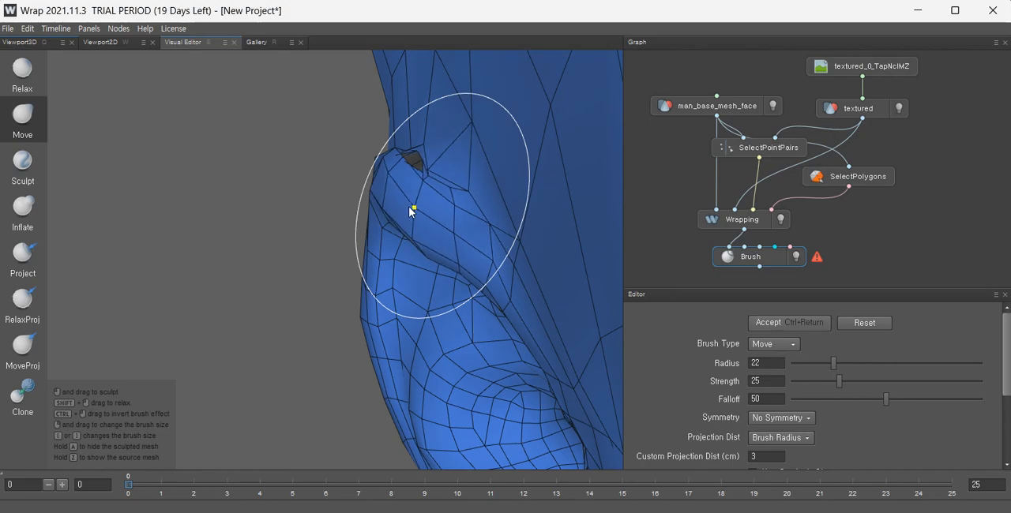
pyautogui.keyDown('alt'); pyautogui.moveTo(449, 166); pyautogui.dragTo(595, 238); pyautogui.keyUp('alt')
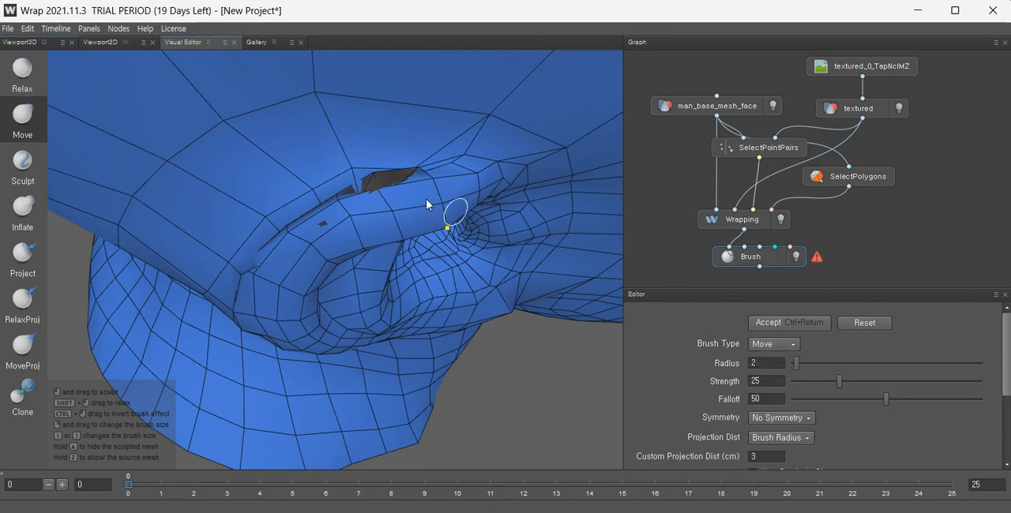
# With the Move brush radius at 2, nudge individual vertices along the ear rim into place.
pyautogui.keyDown('alt'); pyautogui.moveTo(157, 153); pyautogui.dragTo(445, 217); pyautogui.keyUp('alt')
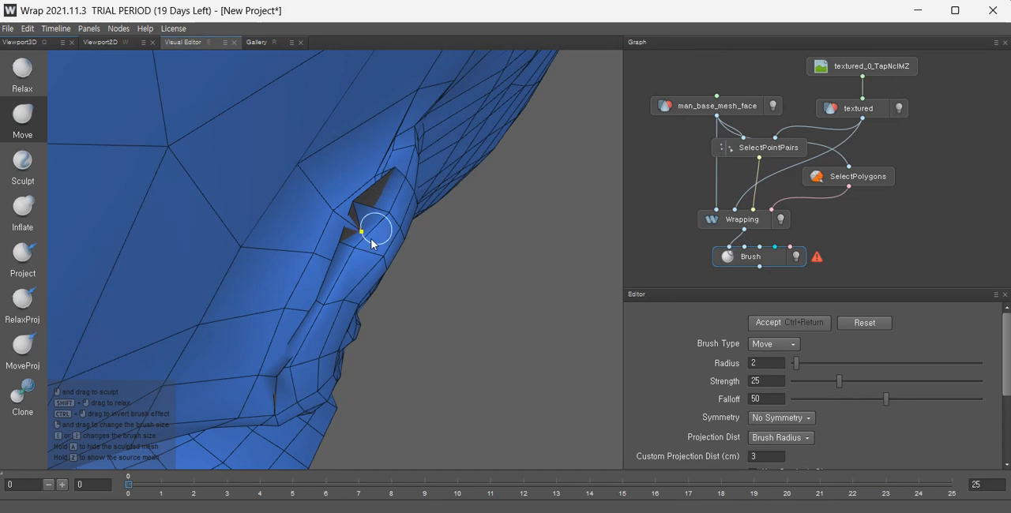
pyautogui.moveTo(371, 239)
pyautogui.keyDown('alt'); pyautogui.mouseDown()
pyautogui.moveTo(429, 173)
pyautogui.moveTo(303, 284)
pyautogui.moveTo(354, 241)
pyautogui.moveTo(373, 243)
pyautogui.mouseUp(); pyautogui.keyUp('alt')
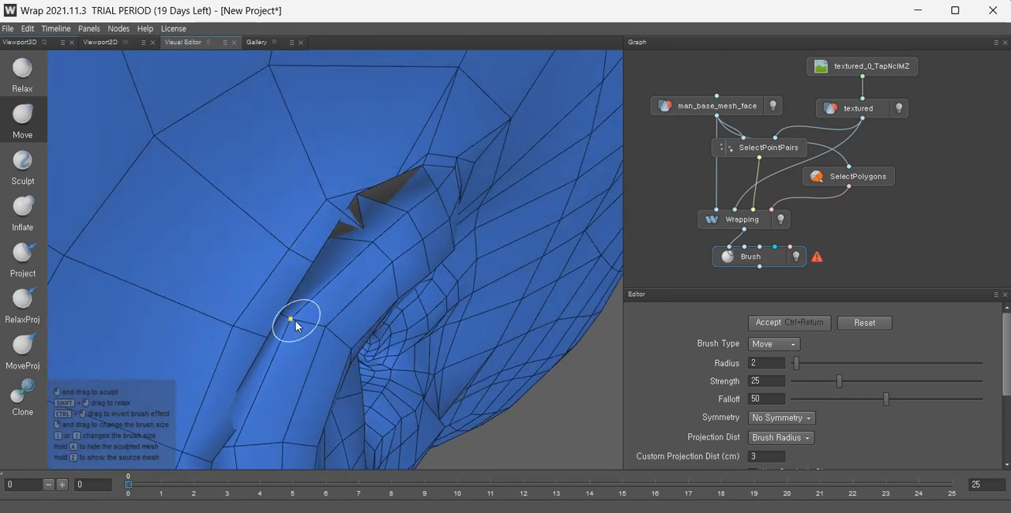
pyautogui.moveTo(295, 321); pyautogui.dragTo(316, 323)
pyautogui.moveTo(318, 361)
pyautogui.keyDown('alt'); pyautogui.mouseDown()
pyautogui.moveTo(381, 318)
pyautogui.moveTo(487, 165)
pyautogui.moveTo(450, 197)
pyautogui.moveTo(450, 178)
pyautogui.moveTo(446, 191)
pyautogui.mouseUp(); pyautogui.keyUp('alt')
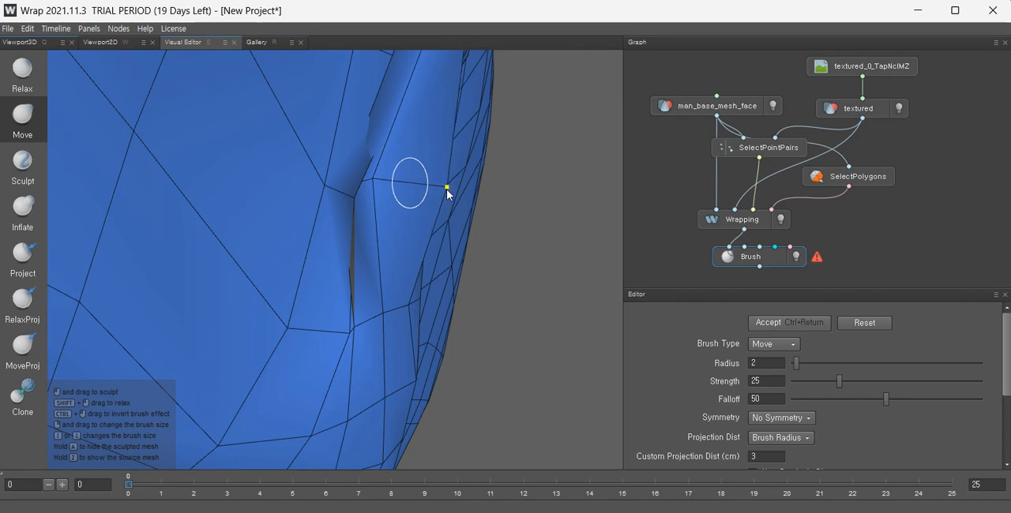
pyautogui.moveTo(407, 307); pyautogui.dragTo(427, 304)
pyautogui.moveTo(374, 179); pyautogui.dragTo(428, 188)
pyautogui.moveTo(357, 194); pyautogui.dragTo(397, 194)
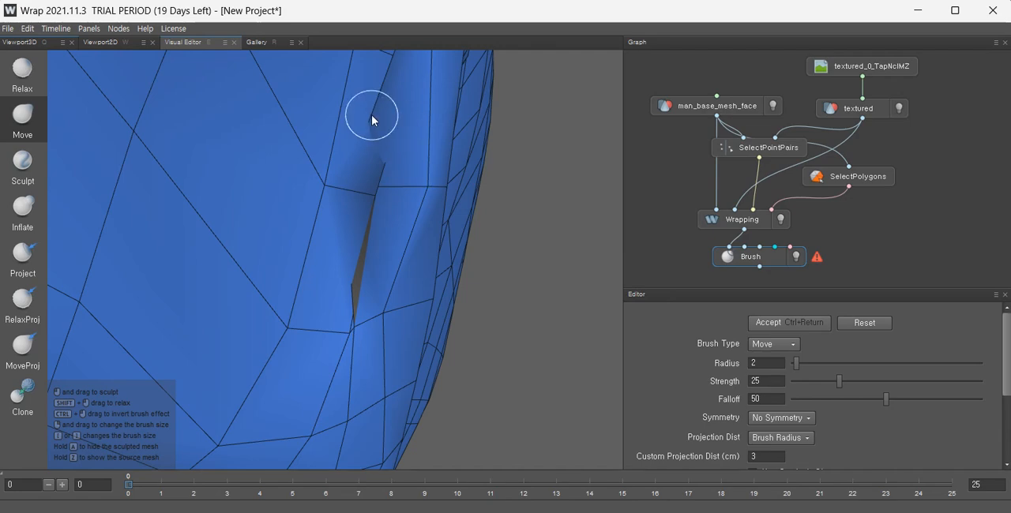
pyautogui.moveTo(419, 111); pyautogui.dragTo(417, 85)
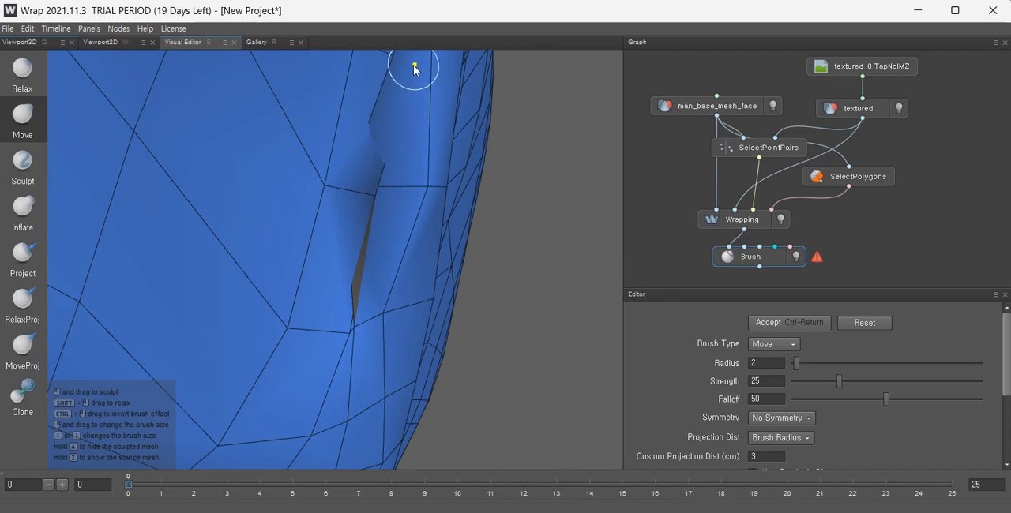
pyautogui.scroll(-5, 419, 91)
pyautogui.scroll(5, 448, 146)
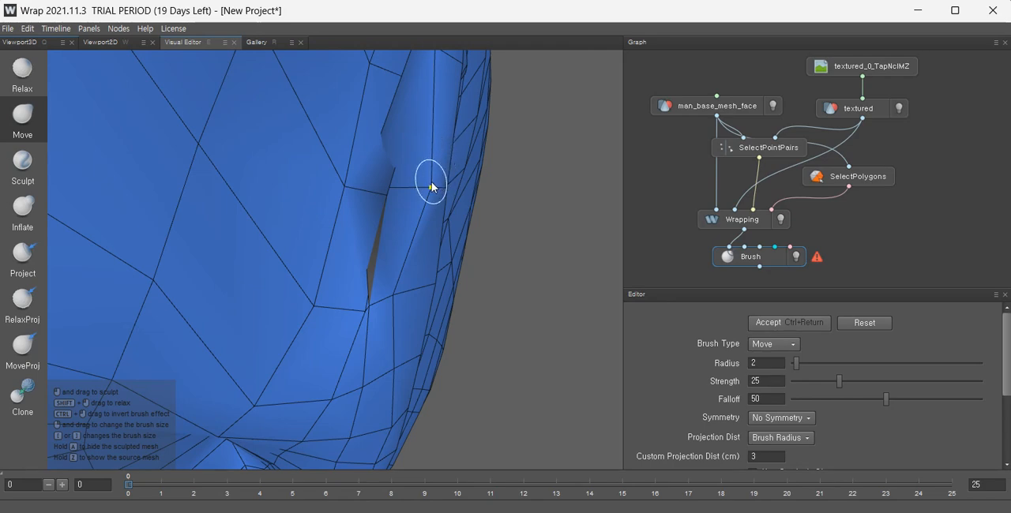
pyautogui.moveTo(431, 187); pyautogui.dragTo(439, 191)
# Smooth the mesh around the ear rim with the Relax brush at radius 1.
pyautogui.click(26, 76)
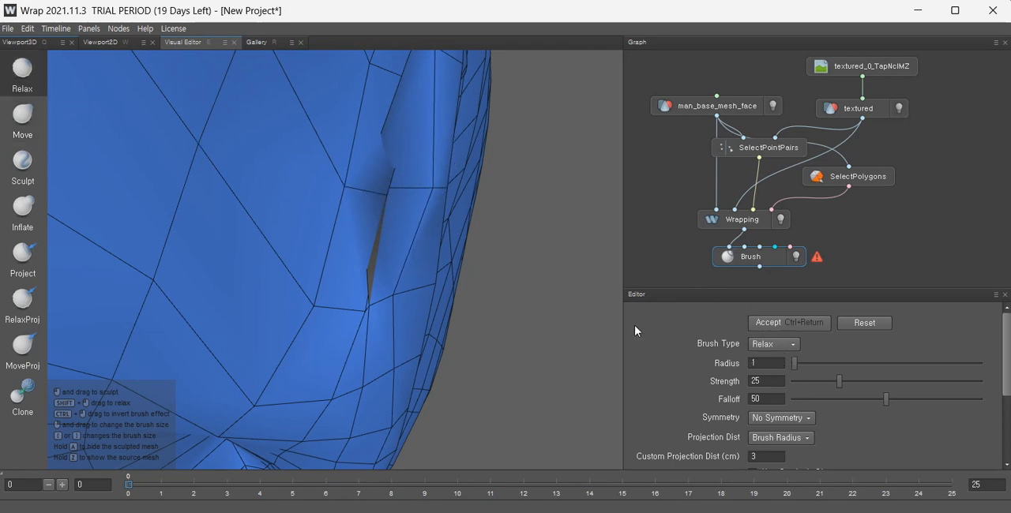
pyautogui.moveTo(379, 192)
pyautogui.mouseDown()
pyautogui.moveTo(388, 185)
pyautogui.moveTo(346, 190)
pyautogui.moveTo(346, 175)
pyautogui.mouseUp()
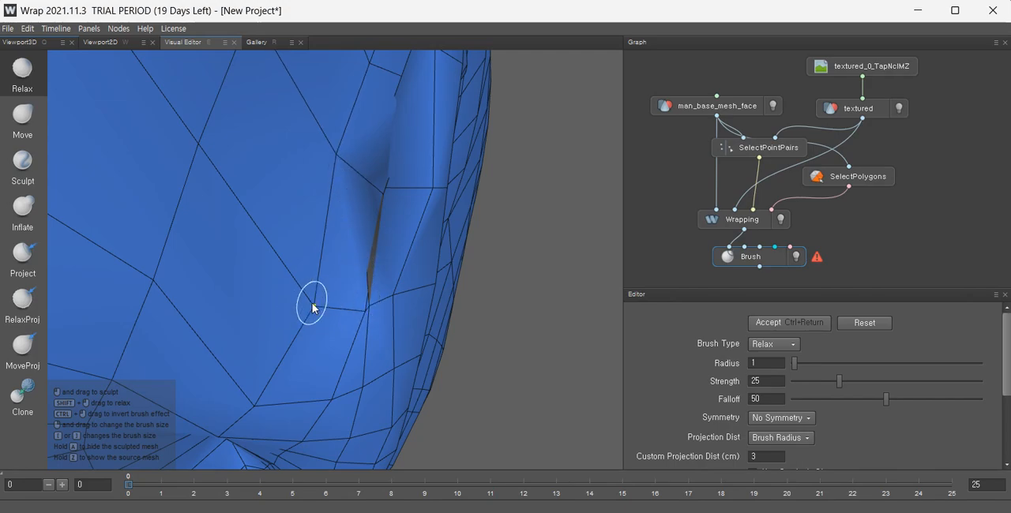
pyautogui.moveTo(312, 308); pyautogui.dragTo(311, 306)
pyautogui.scroll(-10, 333, 227)
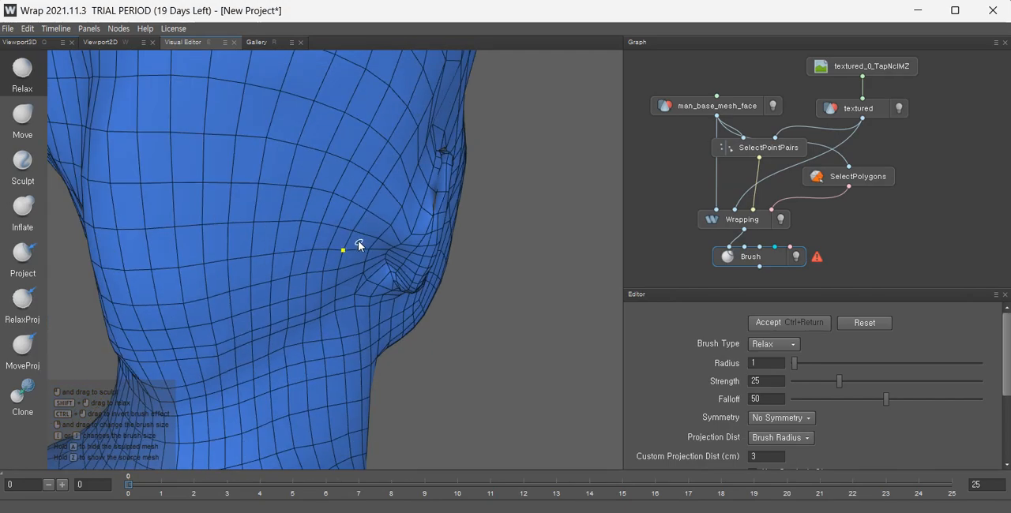
pyautogui.keyDown('alt'); pyautogui.moveTo(361, 241); pyautogui.dragTo(372, 236); pyautogui.keyUp('alt')
pyautogui.scroll(4, 379, 237)
pyautogui.moveTo(450, 255)
pyautogui.keyDown('alt'); pyautogui.mouseDown()
pyautogui.moveTo(483, 264)
pyautogui.moveTo(514, 214)
pyautogui.moveTo(468, 183)
pyautogui.moveTo(412, 225)
pyautogui.moveTo(400, 170)
pyautogui.mouseUp(); pyautogui.keyUp('alt')
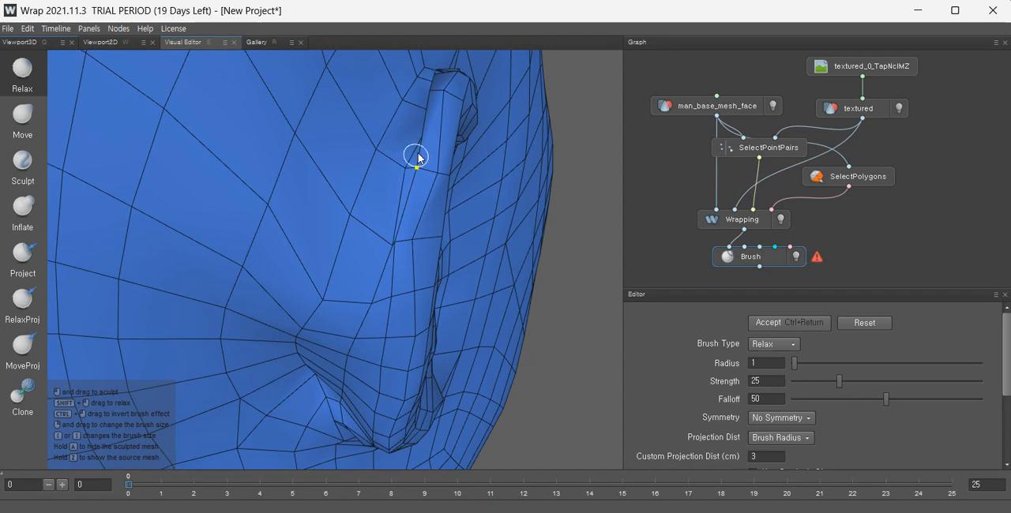
pyautogui.keyDown('alt'); pyautogui.moveTo(424, 117); pyautogui.dragTo(479, 141); pyautogui.keyUp('alt')
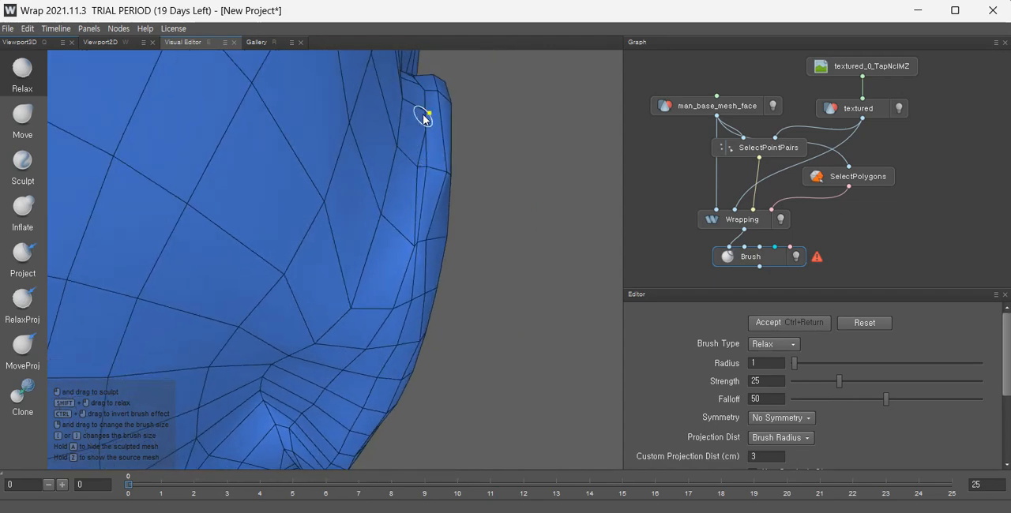
pyautogui.moveTo(419, 131)
pyautogui.keyDown('alt'); pyautogui.mouseDown()
pyautogui.moveTo(429, 102)
pyautogui.moveTo(345, 203)
pyautogui.moveTo(334, 190)
pyautogui.moveTo(388, 169)
pyautogui.moveTo(442, 121)
pyautogui.moveTo(357, 190)
pyautogui.moveTo(442, 199)
pyautogui.moveTo(381, 185)
pyautogui.moveTo(429, 172)
pyautogui.moveTo(422, 239)
pyautogui.moveTo(364, 235)
pyautogui.moveTo(343, 254)
pyautogui.moveTo(372, 228)
pyautogui.mouseUp(); pyautogui.keyUp('alt')
pyautogui.moveTo(315, 274)
pyautogui.keyDown('alt'); pyautogui.mouseDown()
pyautogui.moveTo(364, 270)
pyautogui.moveTo(267, 300)
pyautogui.moveTo(273, 256)
pyautogui.moveTo(219, 216)
pyautogui.moveTo(140, 248)
pyautogui.moveTo(276, 254)
pyautogui.moveTo(498, 172)
pyautogui.moveTo(501, 72)
pyautogui.moveTo(477, 165)
pyautogui.moveTo(439, 75)
pyautogui.moveTo(361, 182)
pyautogui.moveTo(303, 190)
pyautogui.moveTo(342, 191)
pyautogui.moveTo(537, 246)
pyautogui.moveTo(350, 221)
pyautogui.moveTo(63, 135)
pyautogui.mouseUp(); pyautogui.keyUp('alt')
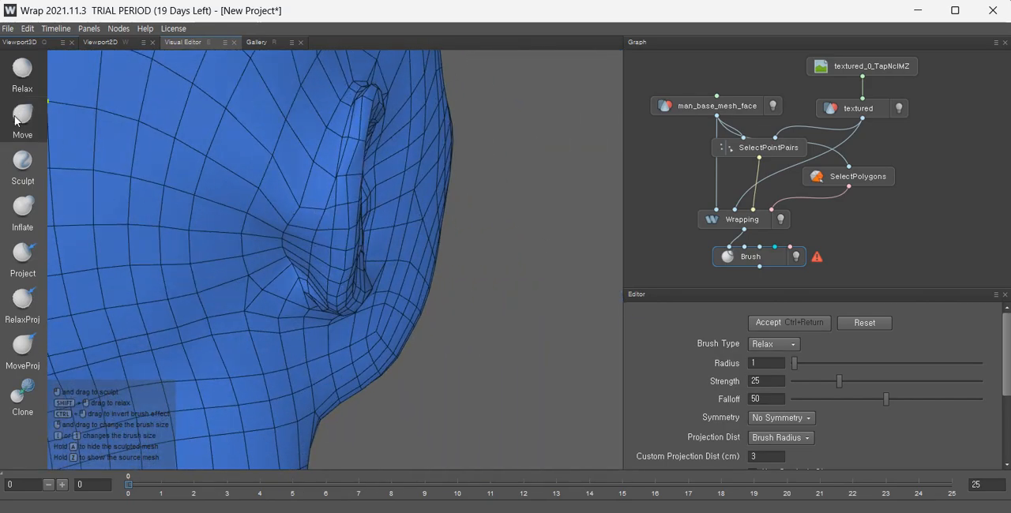
# Reshape the front edge of the ear with the Move brush.
pyautogui.click(19, 118)
pyautogui.keyDown('alt'); pyautogui.moveTo(425, 215); pyautogui.dragTo(330, 258); pyautogui.keyUp('alt')
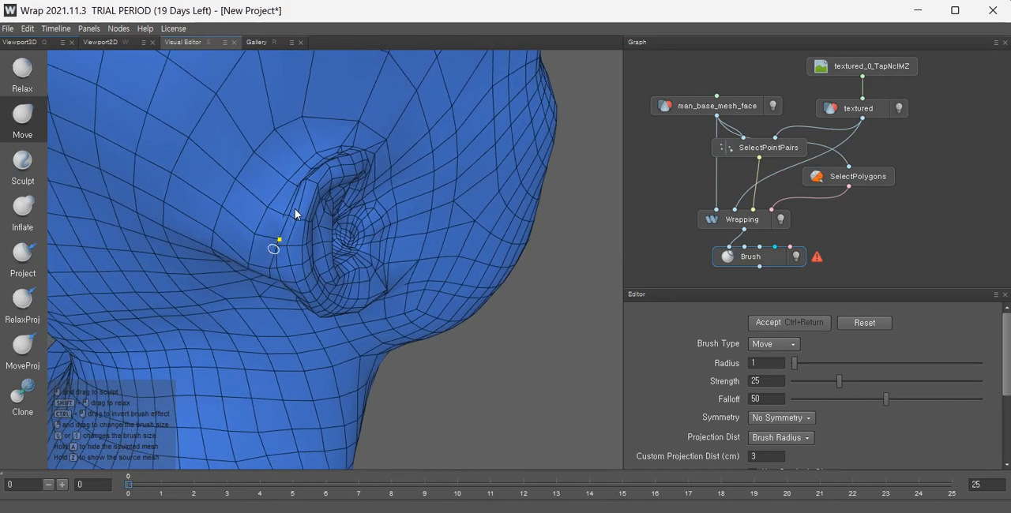
pyautogui.keyDown('alt'); pyautogui.moveTo(294, 209); pyautogui.dragTo(373, 252); pyautogui.keyUp('alt')
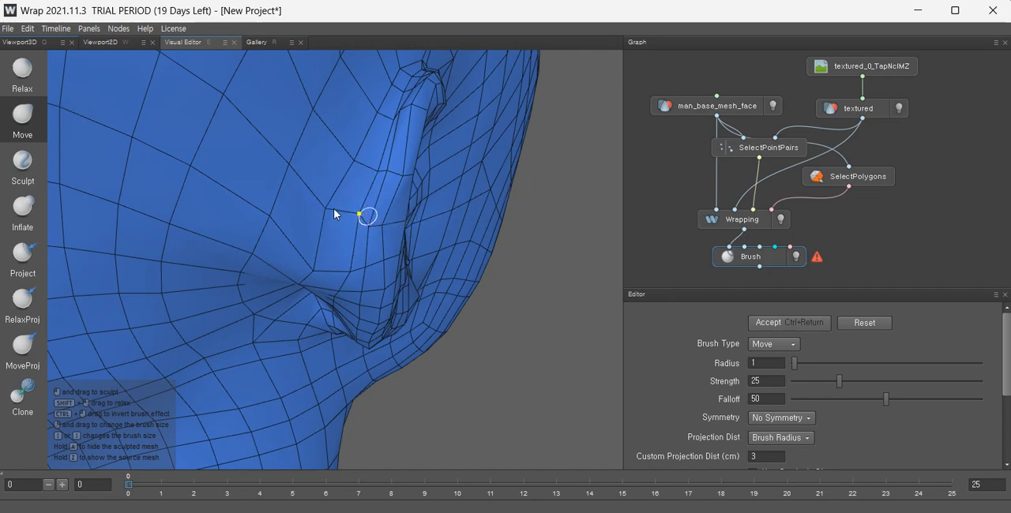
pyautogui.keyDown('alt'); pyautogui.moveTo(368, 273); pyautogui.dragTo(402, 256); pyautogui.keyUp('alt')
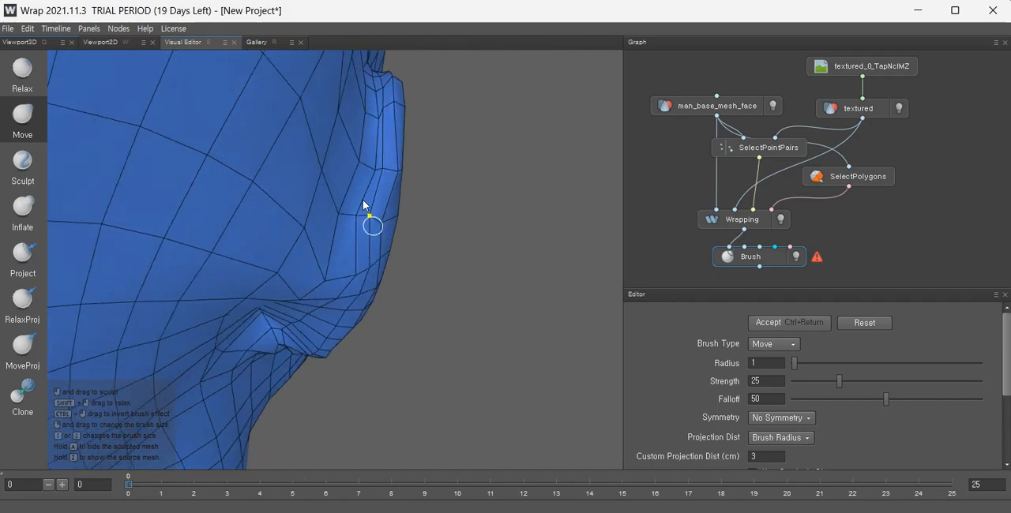
pyautogui.keyDown('alt'); pyautogui.moveTo(365, 214); pyautogui.dragTo(332, 265); pyautogui.keyUp('alt')
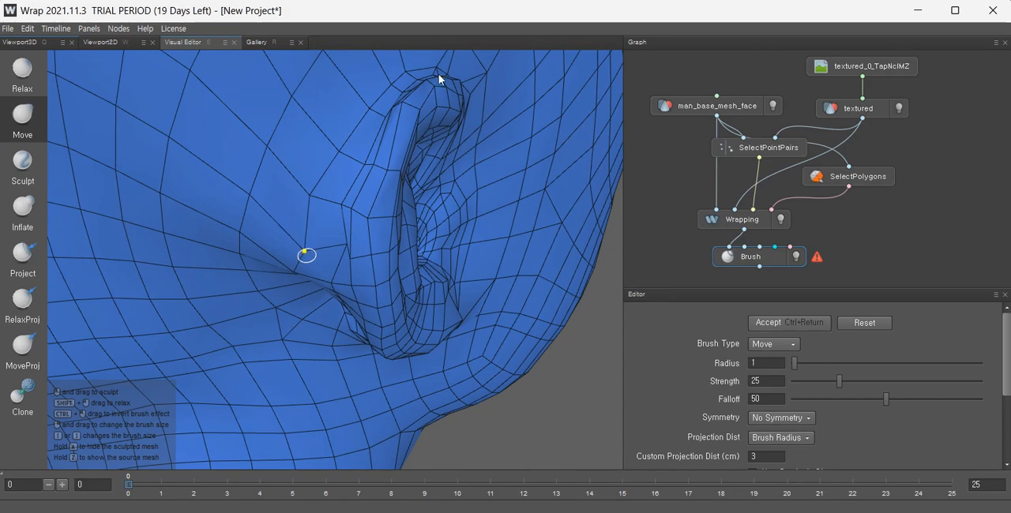
pyautogui.moveTo(331, 218)
pyautogui.mouseDown()
pyautogui.moveTo(409, 126)
pyautogui.moveTo(349, 173)
pyautogui.mouseUp()
pyautogui.keyDown('alt'); pyautogui.moveTo(338, 205); pyautogui.dragTo(380, 275); pyautogui.keyUp('alt')
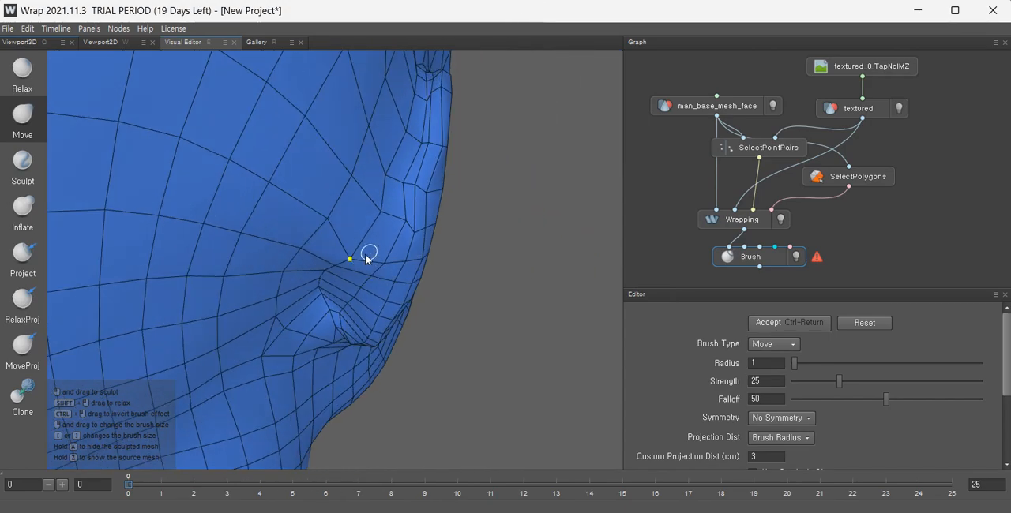
pyautogui.keyDown('alt'); pyautogui.moveTo(375, 155); pyautogui.dragTo(312, 255); pyautogui.keyUp('alt')
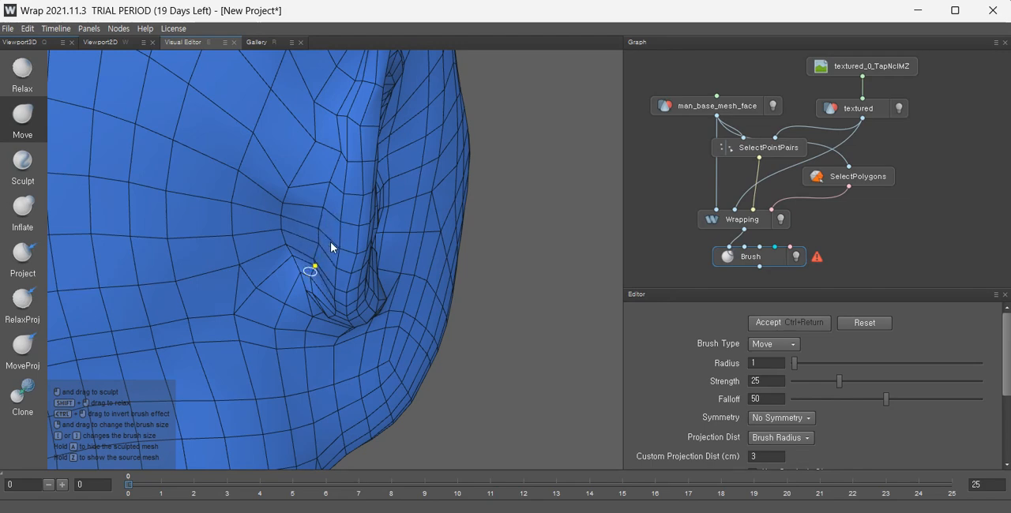
# Pull the vertices at the ear's base and front crease into place with the Move brush.
pyautogui.keyDown('alt'); pyautogui.moveTo(331, 245); pyautogui.dragTo(361, 265); pyautogui.keyUp('alt')
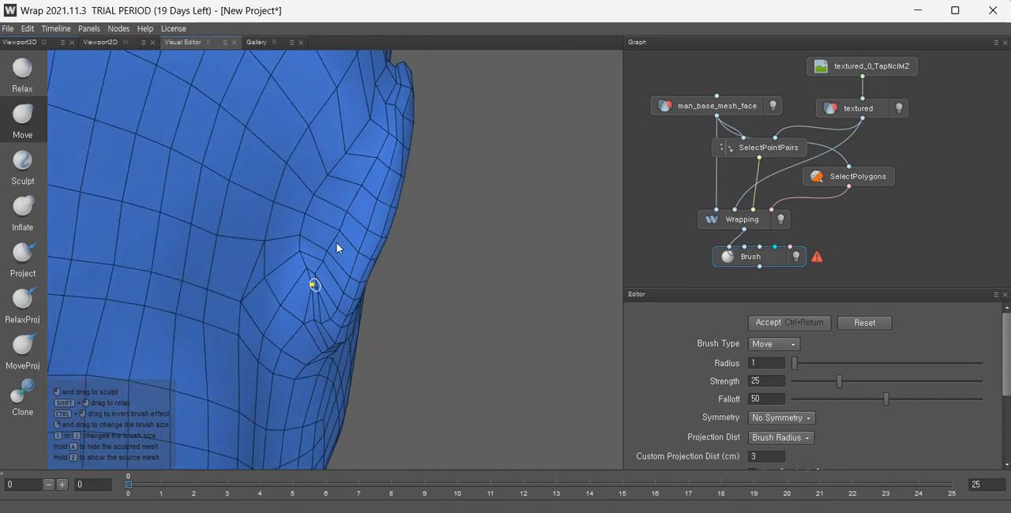
pyautogui.keyDown('alt'); pyautogui.moveTo(362, 233); pyautogui.dragTo(319, 272); pyautogui.keyUp('alt')
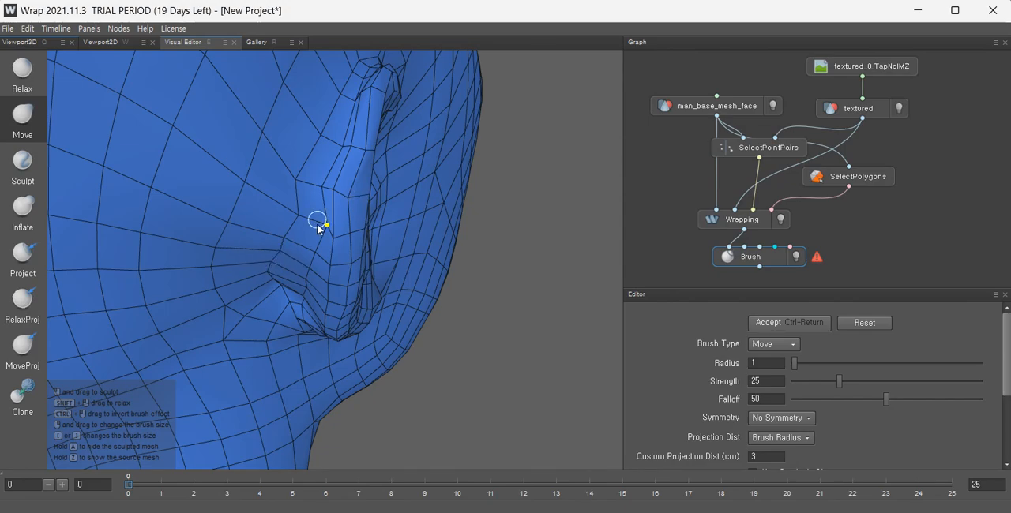
pyautogui.keyDown('alt'); pyautogui.moveTo(317, 228); pyautogui.dragTo(262, 280); pyautogui.keyUp('alt')
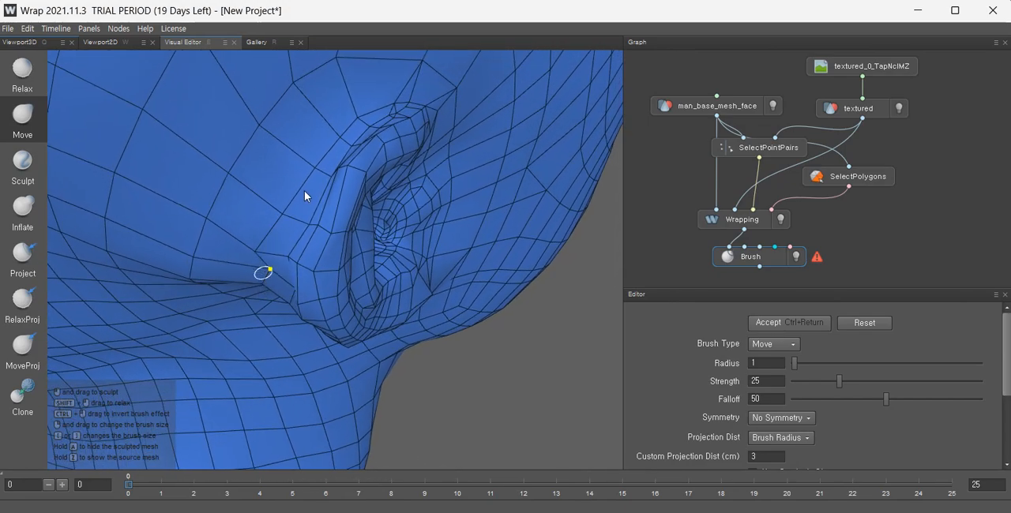
pyautogui.moveTo(190, 285); pyautogui.dragTo(189, 268)
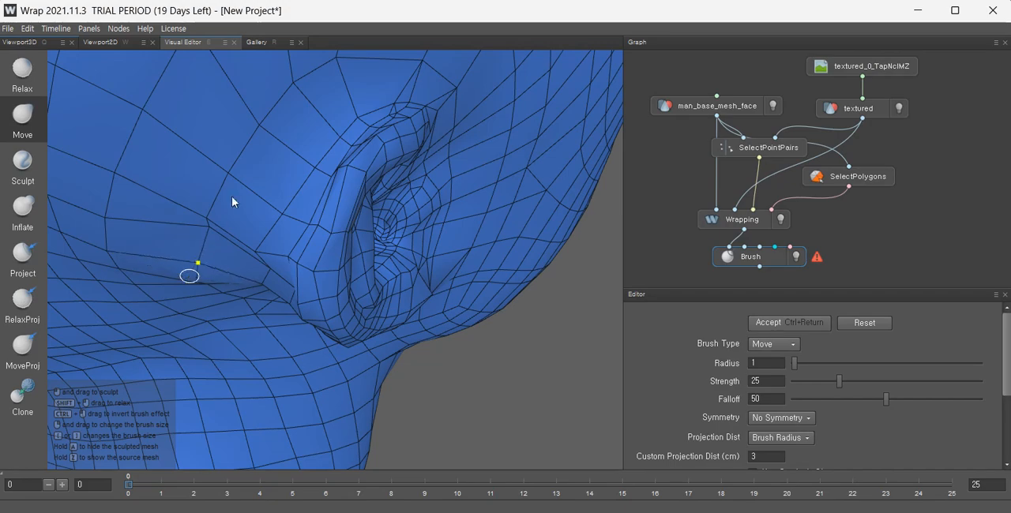
pyautogui.moveTo(251, 157); pyautogui.dragTo(255, 159)
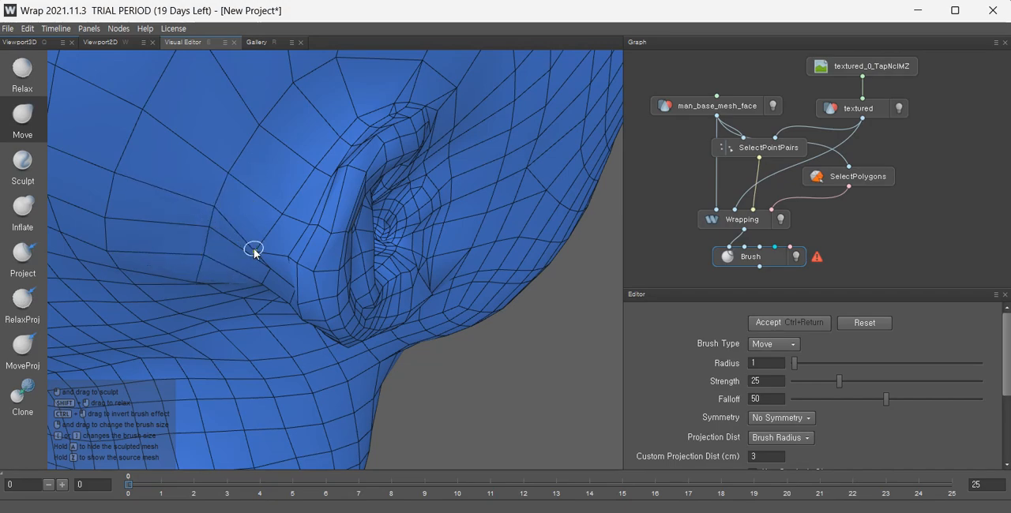
pyautogui.moveTo(253, 251); pyautogui.dragTo(301, 186)
pyautogui.moveTo(262, 303)
pyautogui.keyDown('alt'); pyautogui.mouseDown()
pyautogui.moveTo(339, 248)
pyautogui.moveTo(283, 298)
pyautogui.moveTo(218, 282)
pyautogui.moveTo(146, 221)
pyautogui.moveTo(282, 256)
pyautogui.mouseUp(); pyautogui.keyUp('alt')
# Relax the mesh in front of the ear to even out the polygons.
pyautogui.scroll(-5, 284, 259)
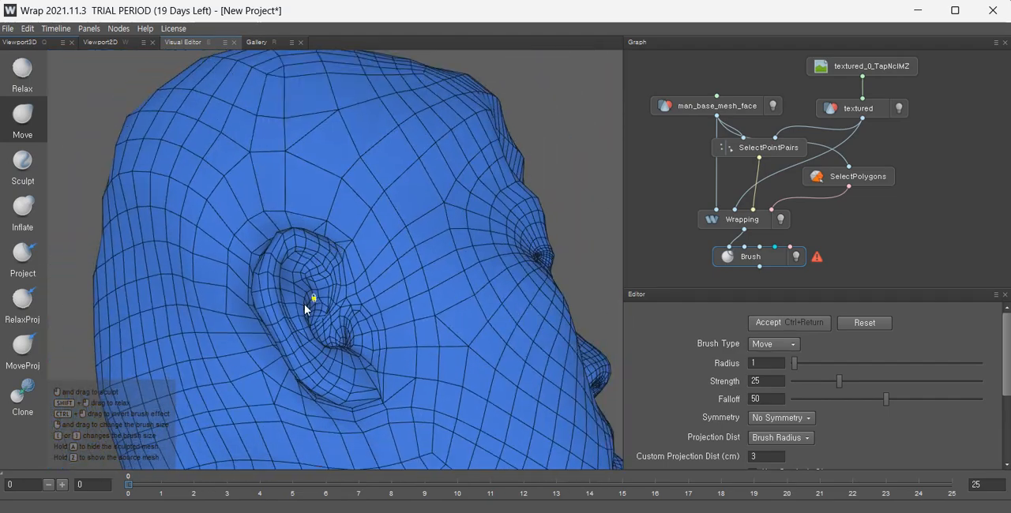
pyautogui.keyDown('alt'); pyautogui.moveTo(309, 302); pyautogui.dragTo(401, 350); pyautogui.keyUp('alt')
pyautogui.scroll(-2, 396, 317)
pyautogui.scroll(3, 420, 299)
pyautogui.scroll(4, 374, 312)
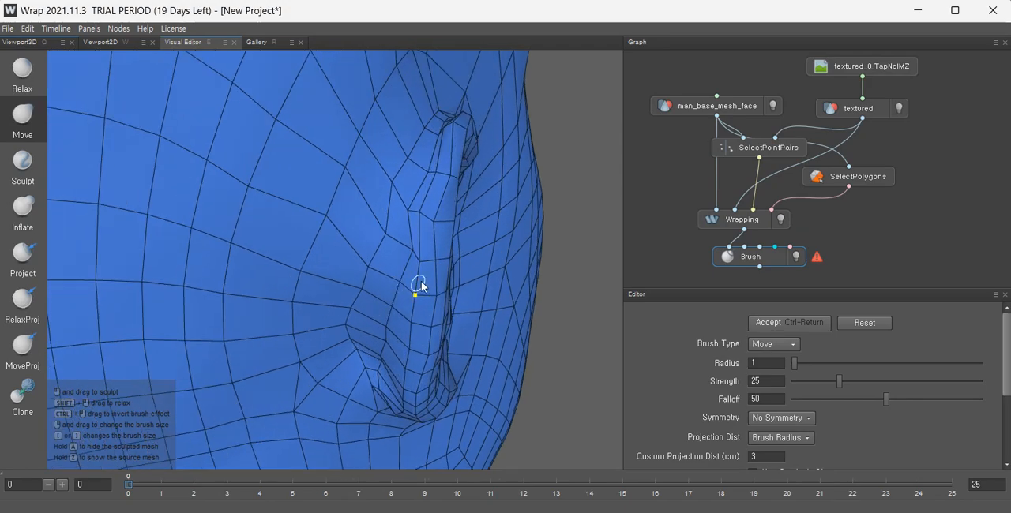
pyautogui.press('shift')
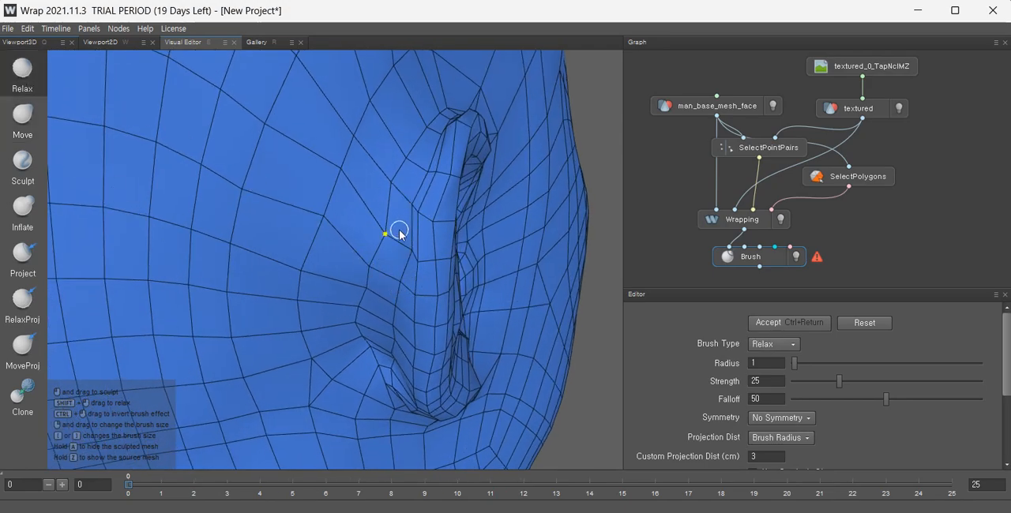
pyautogui.moveTo(403, 286); pyautogui.dragTo(408, 268)
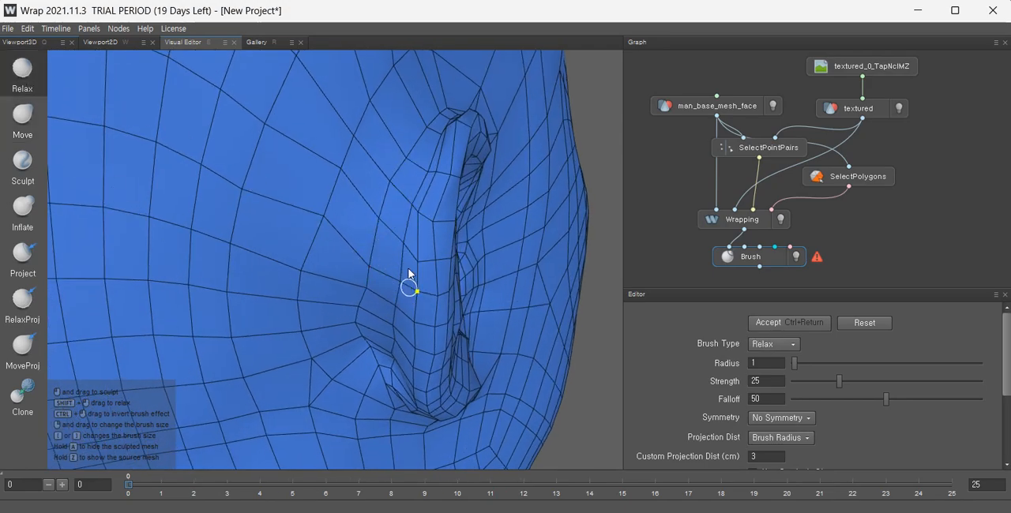
pyautogui.moveTo(370, 345)
pyautogui.keyDown('alt'); pyautogui.mouseDown()
pyautogui.moveTo(435, 324)
pyautogui.moveTo(431, 299)
pyautogui.mouseUp(); pyautogui.keyUp('alt')
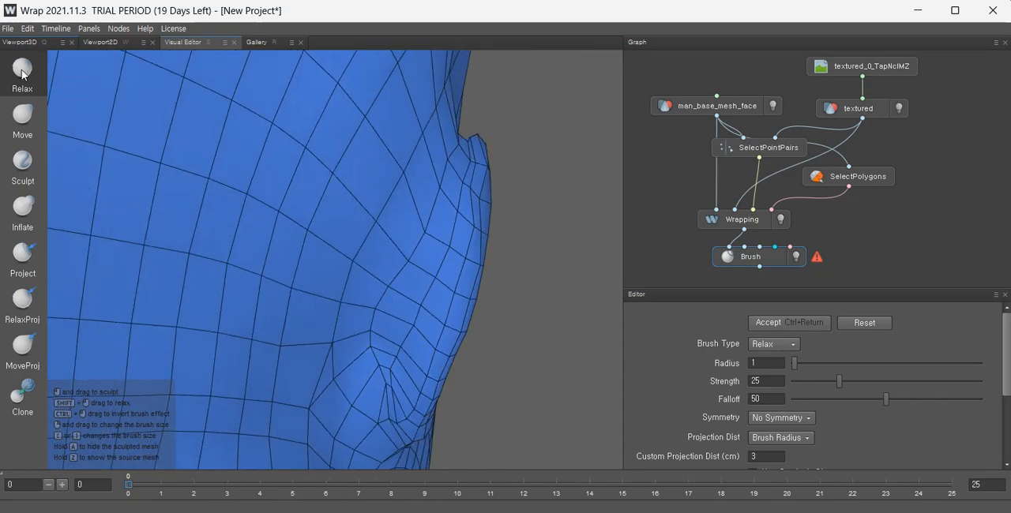
# Switch back to the Move brush and adjust the vertices in front of the ear.
pyautogui.moveTo(469, 228)
pyautogui.keyDown('alt'); pyautogui.mouseDown()
pyautogui.moveTo(442, 276)
pyautogui.moveTo(321, 275)
pyautogui.moveTo(269, 260)
pyautogui.mouseUp(); pyautogui.keyUp('alt')
pyautogui.click(13, 130)
pyautogui.moveTo(409, 317)
pyautogui.keyDown('alt'); pyautogui.mouseDown()
pyautogui.moveTo(458, 363)
pyautogui.moveTo(362, 304)
pyautogui.mouseUp(); pyautogui.keyUp('alt')
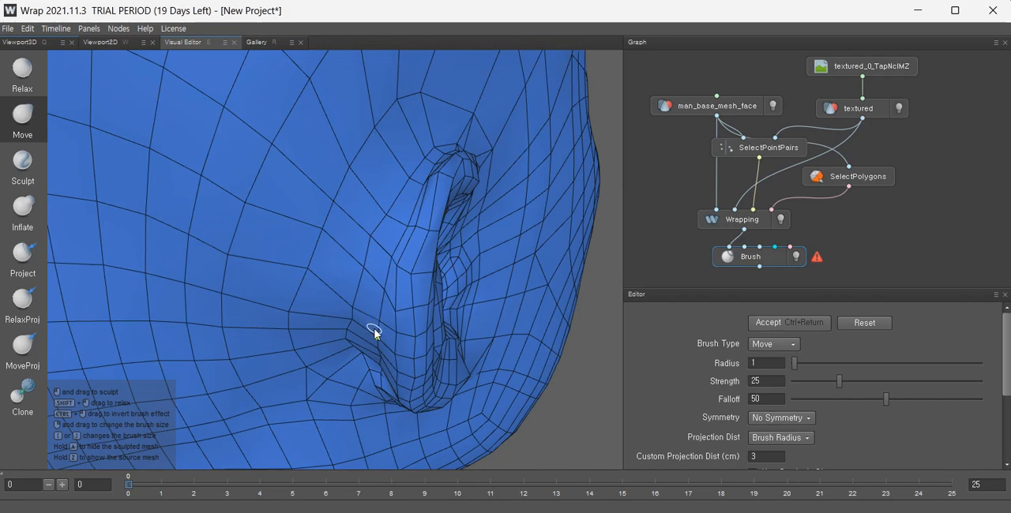
# Pull the vertices along the ear's front edge and lower rim into place with the Move brush.
pyautogui.keyDown('alt'); pyautogui.moveTo(375, 329); pyautogui.dragTo(438, 271); pyautogui.keyUp('alt')
pyautogui.scroll(3, 434, 277)
pyautogui.keyDown('alt'); pyautogui.moveTo(430, 307); pyautogui.dragTo(405, 277); pyautogui.keyUp('alt')
pyautogui.moveTo(368, 312)
pyautogui.mouseDown()
pyautogui.moveTo(394, 230)
pyautogui.moveTo(435, 174)
pyautogui.moveTo(418, 203)
pyautogui.moveTo(432, 252)
pyautogui.moveTo(425, 202)
pyautogui.moveTo(329, 201)
pyautogui.moveTo(317, 213)
pyautogui.mouseUp()
pyautogui.keyDown('alt'); pyautogui.moveTo(401, 276); pyautogui.dragTo(373, 306); pyautogui.keyUp('alt')
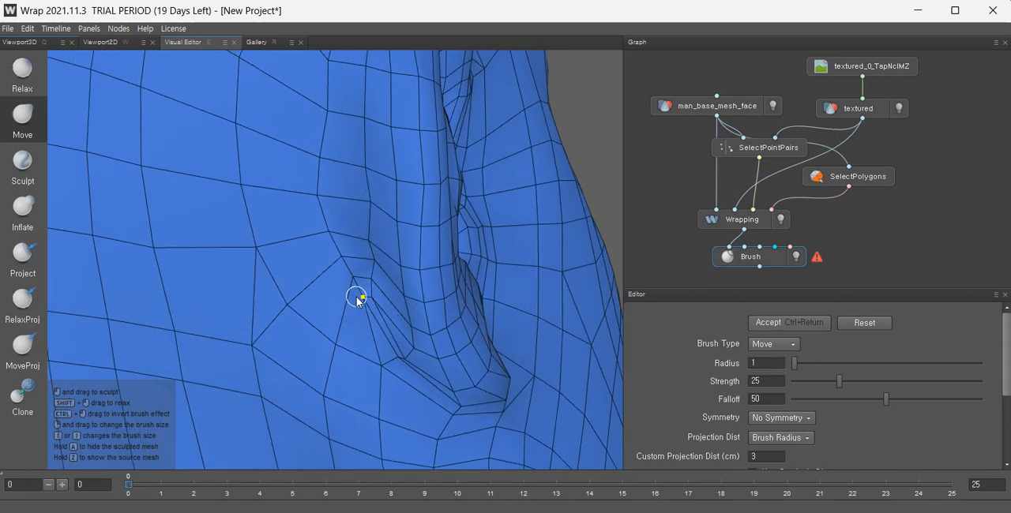
# Apply a Sculpt brush stroke in front of the ear, then reshape the front crease with the Move brush.
pyautogui.click(23, 162)
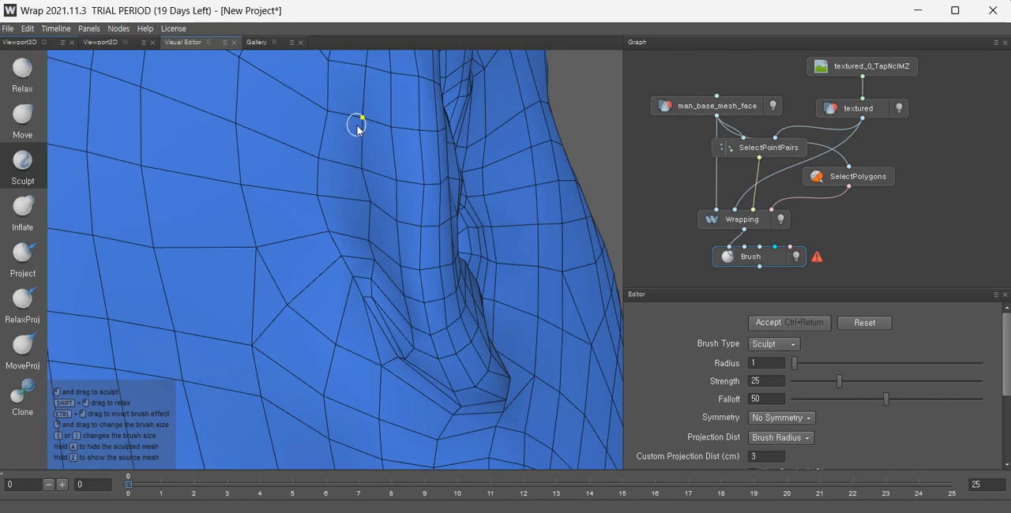
pyautogui.moveTo(376, 140)
pyautogui.keyDown('alt'); pyautogui.mouseDown()
pyautogui.moveTo(340, 373)
pyautogui.moveTo(384, 170)
pyautogui.mouseUp(); pyautogui.keyUp('alt')
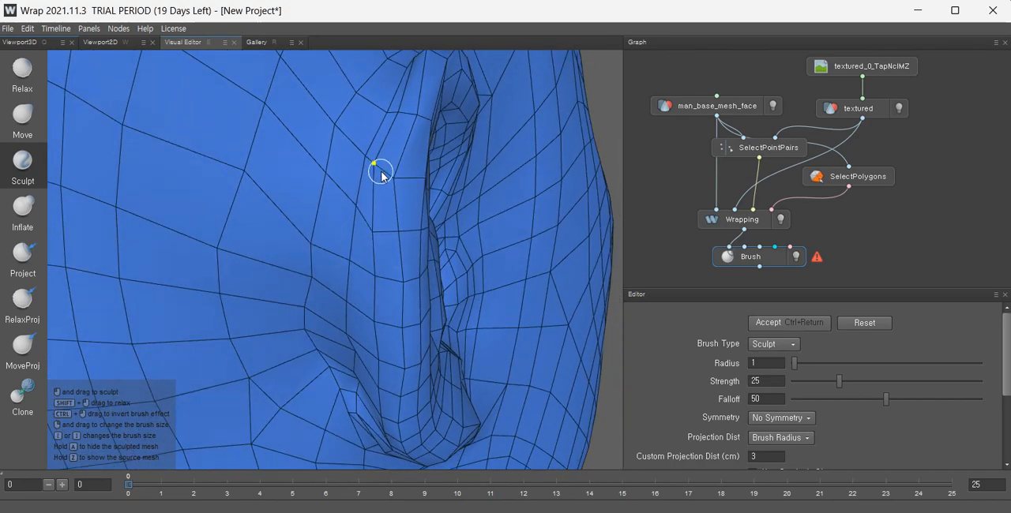
pyautogui.click(11, 134)
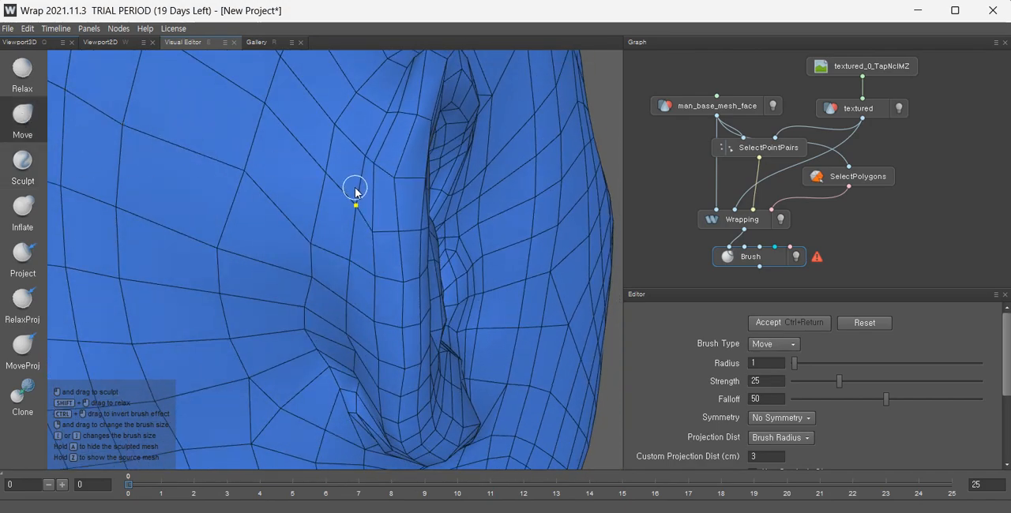
pyautogui.keyDown('alt'); pyautogui.moveTo(389, 170); pyautogui.dragTo(413, 210); pyautogui.keyUp('alt')
pyautogui.moveTo(434, 253)
pyautogui.keyDown('alt'); pyautogui.mouseDown()
pyautogui.moveTo(501, 272)
pyautogui.moveTo(468, 248)
pyautogui.moveTo(477, 230)
pyautogui.moveTo(393, 302)
pyautogui.moveTo(395, 254)
pyautogui.moveTo(319, 239)
pyautogui.moveTo(481, 225)
pyautogui.moveTo(365, 155)
pyautogui.mouseUp(); pyautogui.keyUp('alt')
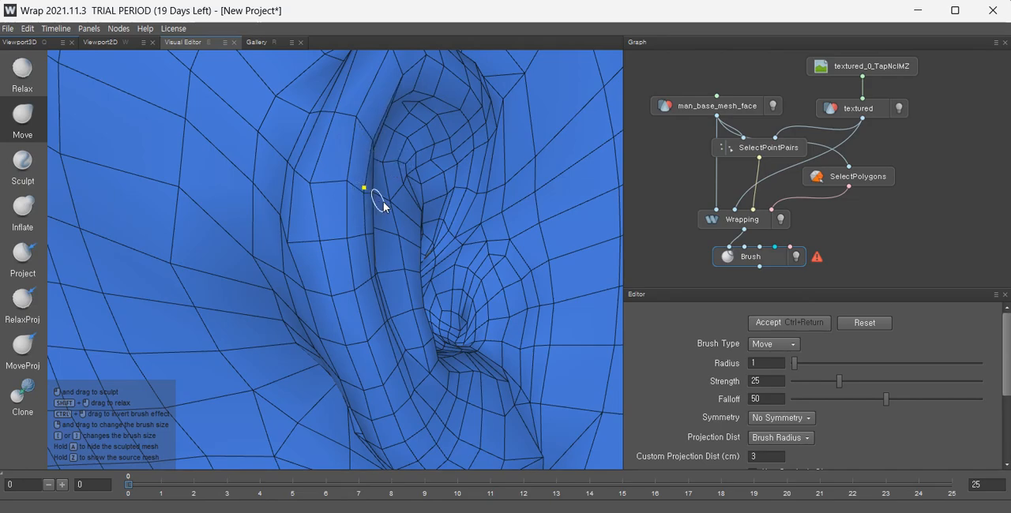
# Pull the vertices at the lower front base of the ear into place with the Move brush.
pyautogui.scroll(-10, 422, 202)
pyautogui.keyDown('alt'); pyautogui.moveTo(419, 218); pyautogui.dragTo(529, 260); pyautogui.keyUp('alt')
pyautogui.keyDown('alt'); pyautogui.moveTo(246, 257); pyautogui.dragTo(293, 259, button='middle'); pyautogui.keyUp('alt')
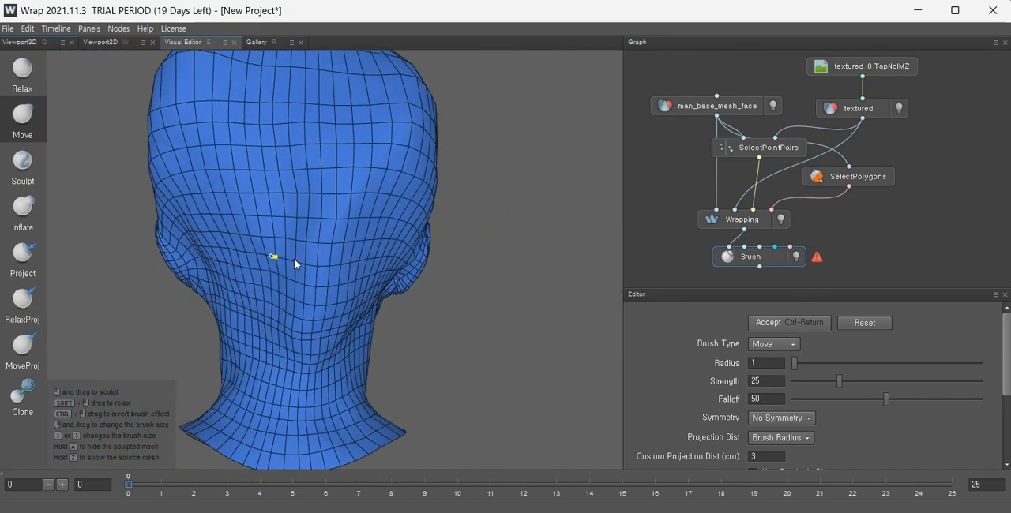
pyautogui.keyDown('alt'); pyautogui.moveTo(294, 258); pyautogui.dragTo(443, 267); pyautogui.keyUp('alt')
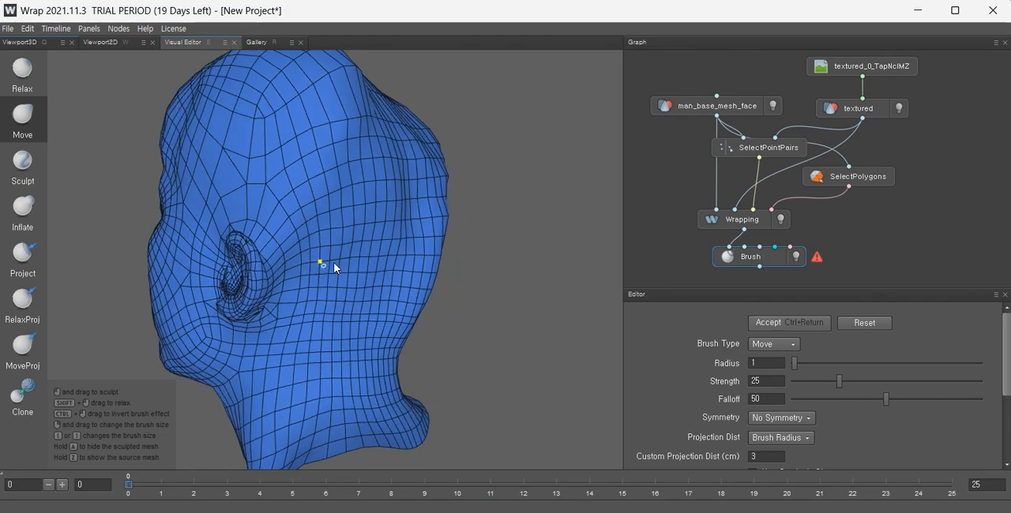
pyautogui.keyDown('alt'); pyautogui.moveTo(334, 262); pyautogui.dragTo(87, 255); pyautogui.keyUp('alt')
pyautogui.keyDown('alt'); pyautogui.moveTo(402, 255); pyautogui.dragTo(289, 255, button='middle'); pyautogui.keyUp('alt')
pyautogui.scroll(5, 488, 253)
pyautogui.keyDown('alt'); pyautogui.moveTo(474, 254); pyautogui.dragTo(316, 267, button='middle'); pyautogui.keyUp('alt')
pyautogui.keyDown('alt'); pyautogui.moveTo(307, 268); pyautogui.dragTo(174, 265); pyautogui.keyUp('alt')
pyautogui.keyDown('alt'); pyautogui.moveTo(451, 286); pyautogui.dragTo(355, 266, button='middle'); pyautogui.keyUp('alt')
pyautogui.scroll(4, 355, 266)
pyautogui.keyDown('alt'); pyautogui.moveTo(335, 299); pyautogui.dragTo(417, 300); pyautogui.keyUp('alt')
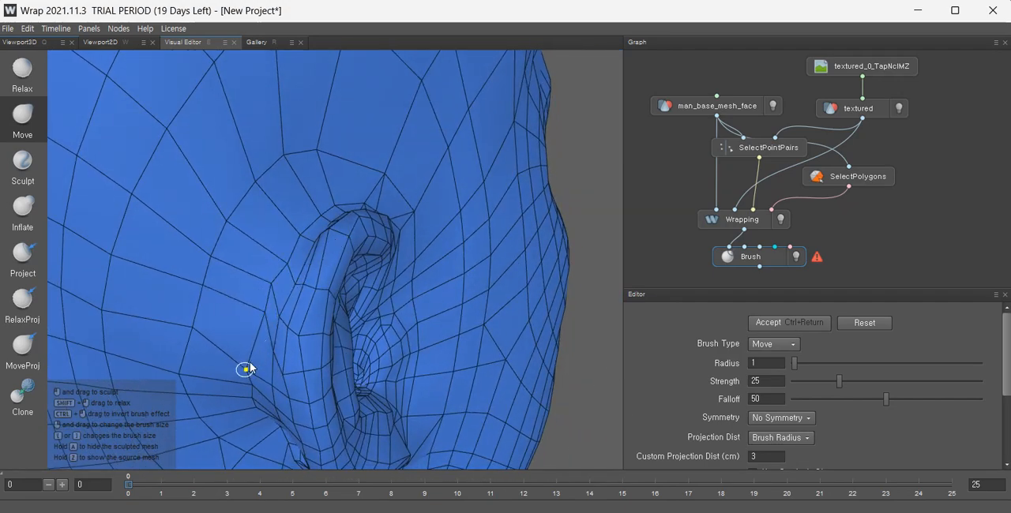
pyautogui.moveTo(247, 368); pyautogui.dragTo(290, 301)
pyautogui.moveTo(276, 334); pyautogui.dragTo(310, 268)
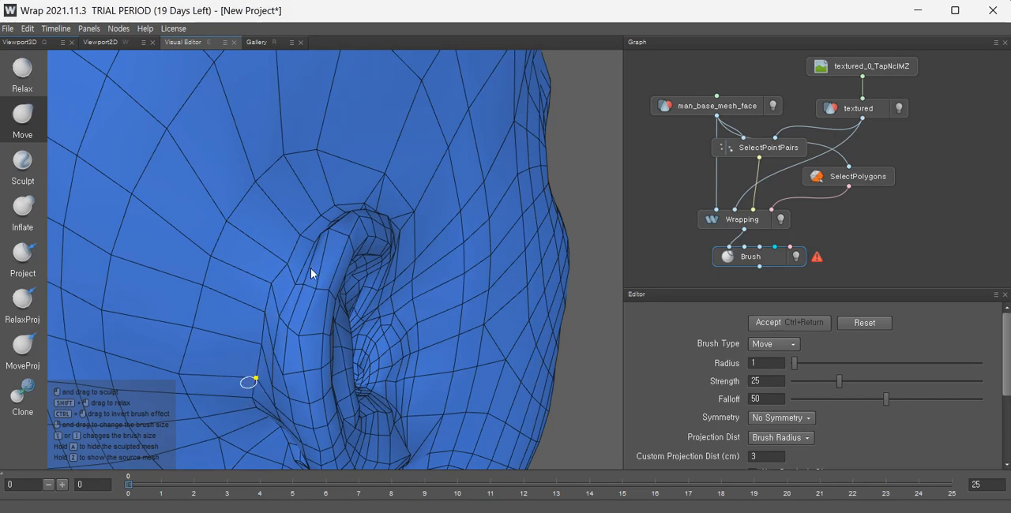
pyautogui.keyDown('alt'); pyautogui.moveTo(288, 355); pyautogui.dragTo(344, 378); pyautogui.keyUp('alt')
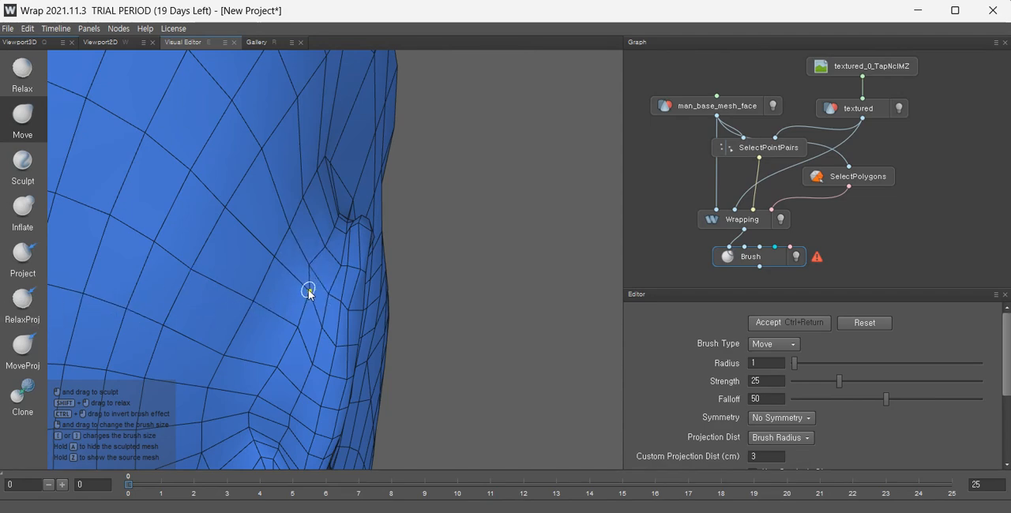
# Reshape the outline of the ear's front edge and lobe with the Move brush.
pyautogui.moveTo(308, 289)
pyautogui.mouseDown()
pyautogui.moveTo(228, 309)
pyautogui.moveTo(251, 303)
pyautogui.mouseUp()
pyautogui.keyDown('alt'); pyautogui.moveTo(320, 318); pyautogui.dragTo(236, 368); pyautogui.keyUp('alt')
pyautogui.moveTo(334, 313)
pyautogui.mouseDown()
pyautogui.moveTo(321, 324)
pyautogui.moveTo(377, 313)
pyautogui.mouseUp()
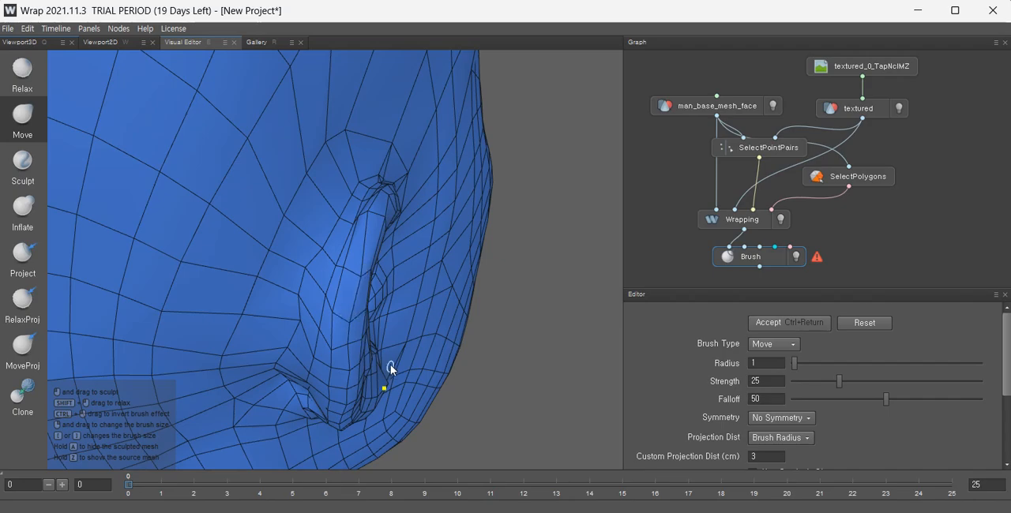
pyautogui.keyDown('alt'); pyautogui.moveTo(361, 332); pyautogui.dragTo(273, 316); pyautogui.keyUp('alt')
pyautogui.keyDown('alt'); pyautogui.moveTo(371, 272); pyautogui.dragTo(339, 353, button='middle'); pyautogui.keyUp('alt')
pyautogui.scroll(3, 340, 347)
pyautogui.keyDown('alt'); pyautogui.moveTo(341, 329); pyautogui.dragTo(436, 352); pyautogui.keyUp('alt')
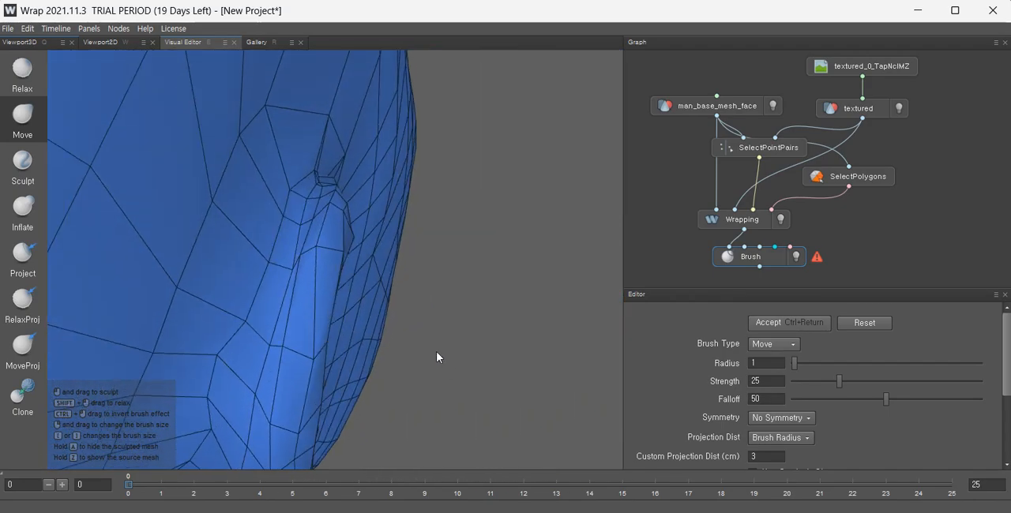
# Move the vertices around the tragus to follow the scan's shape.
pyautogui.moveTo(290, 266)
pyautogui.mouseDown()
pyautogui.moveTo(235, 259)
pyautogui.moveTo(208, 244)
pyautogui.moveTo(218, 242)
pyautogui.mouseUp()
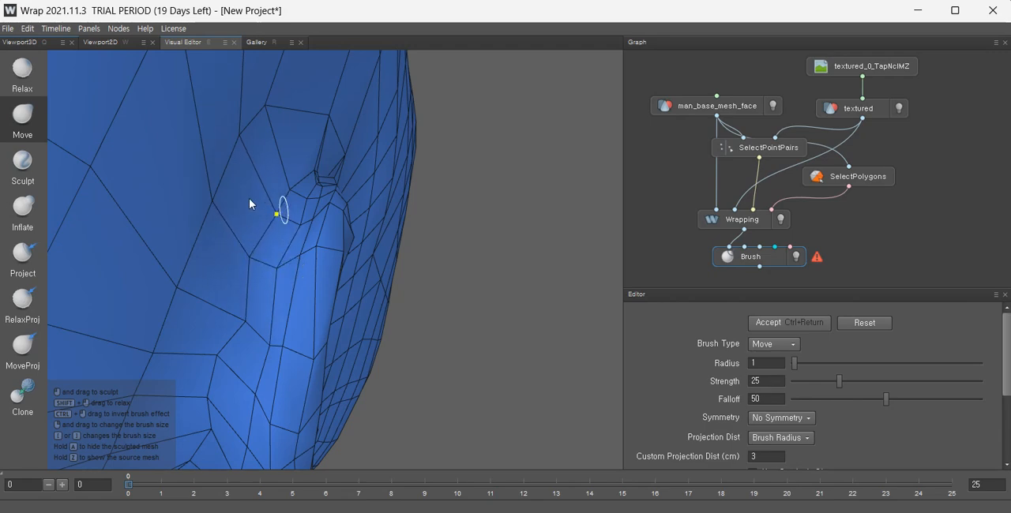
pyautogui.moveTo(290, 187); pyautogui.dragTo(270, 183)
pyautogui.moveTo(296, 222); pyautogui.dragTo(278, 218)
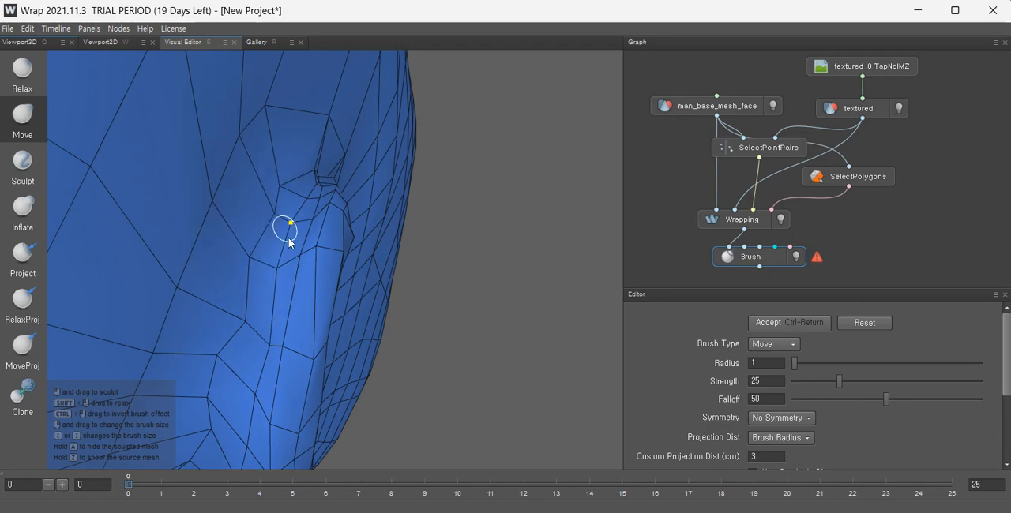
pyautogui.moveTo(273, 269); pyautogui.dragTo(259, 266)
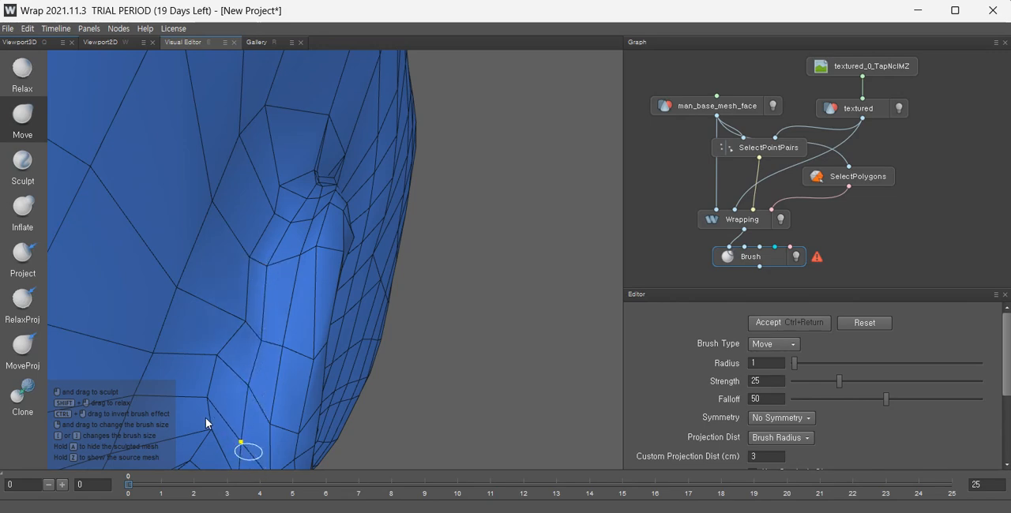
pyautogui.moveTo(220, 376)
pyautogui.keyDown('alt'); pyautogui.mouseDown()
pyautogui.moveTo(308, 313)
pyautogui.moveTo(299, 315)
pyautogui.mouseUp(); pyautogui.keyUp('alt')
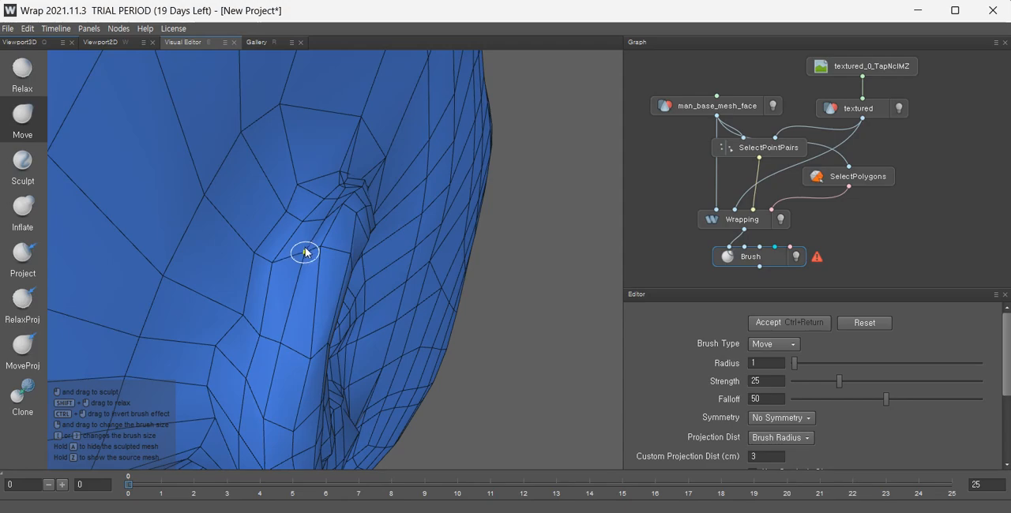
pyautogui.moveTo(306, 252)
pyautogui.mouseDown()
pyautogui.moveTo(305, 225)
pyautogui.moveTo(326, 260)
pyautogui.moveTo(325, 229)
pyautogui.mouseUp()
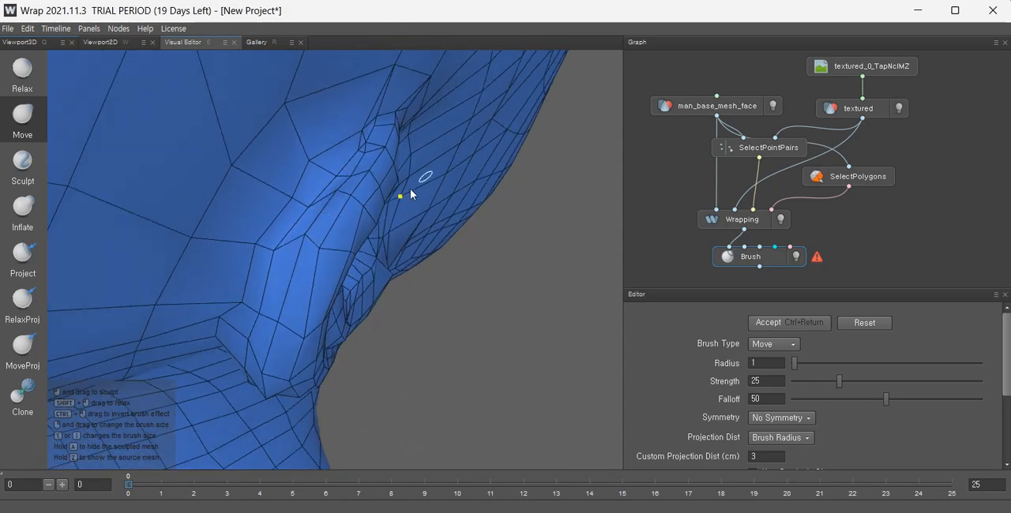
# Adjust the vertices where the ear's lower part attaches to the head with the Move brush.
pyautogui.keyDown('alt'); pyautogui.moveTo(411, 194); pyautogui.dragTo(293, 119); pyautogui.keyUp('alt')
pyautogui.keyDown('alt'); pyautogui.moveTo(372, 195); pyautogui.dragTo(317, 221, button='middle'); pyautogui.keyUp('alt')
pyautogui.scroll(3, 308, 245)
pyautogui.moveTo(305, 258)
pyautogui.keyDown('alt'); pyautogui.mouseDown()
pyautogui.moveTo(332, 343)
pyautogui.moveTo(330, 331)
pyautogui.mouseUp(); pyautogui.keyUp('alt')
pyautogui.moveTo(283, 224)
pyautogui.mouseDown()
pyautogui.moveTo(306, 204)
pyautogui.moveTo(304, 214)
pyautogui.moveTo(375, 218)
pyautogui.moveTo(330, 197)
pyautogui.mouseUp()
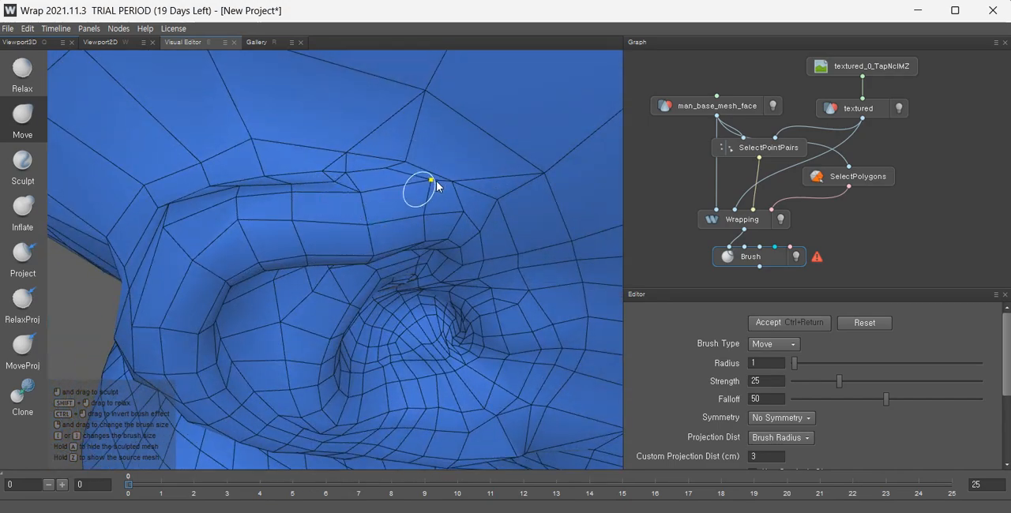
# Reshape the top rim of the helix with the Move brush.
pyautogui.moveTo(478, 212)
pyautogui.keyDown('alt'); pyautogui.mouseDown()
pyautogui.moveTo(467, 144)
pyautogui.moveTo(440, 128)
pyautogui.mouseUp(); pyautogui.keyUp('alt')
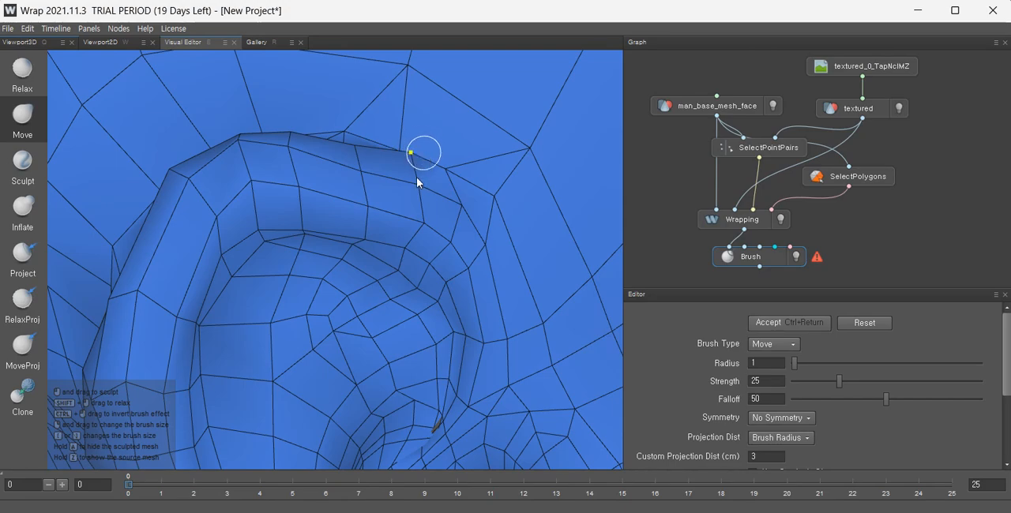
pyautogui.moveTo(399, 194)
pyautogui.keyDown('alt'); pyautogui.mouseDown()
pyautogui.moveTo(368, 262)
pyautogui.moveTo(369, 242)
pyautogui.mouseUp(); pyautogui.keyUp('alt')
pyautogui.moveTo(415, 150); pyautogui.dragTo(414, 161)
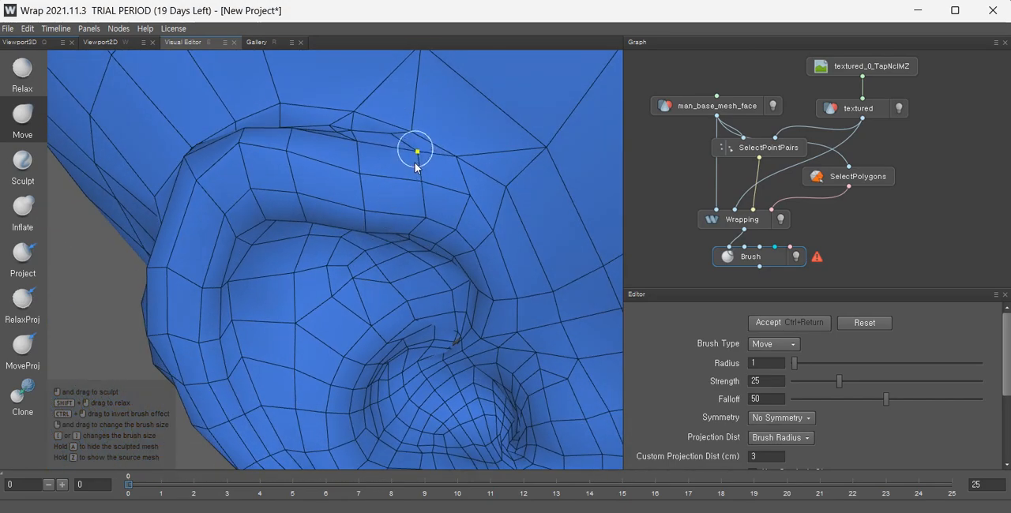
pyautogui.moveTo(396, 199)
pyautogui.keyDown('alt'); pyautogui.mouseDown()
pyautogui.moveTo(398, 165)
pyautogui.moveTo(499, 168)
pyautogui.moveTo(399, 156)
pyautogui.moveTo(432, 236)
pyautogui.mouseUp(); pyautogui.keyUp('alt')
# Relax the mesh in front of and below the ear with the Relax brush.
pyautogui.scroll(-10, 397, 165)
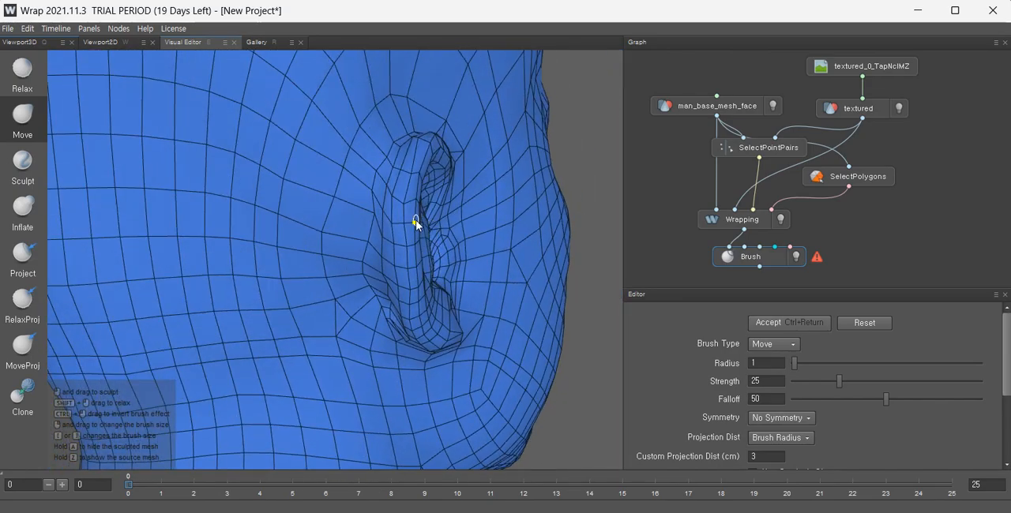
pyautogui.scroll(-8, 498, 226)
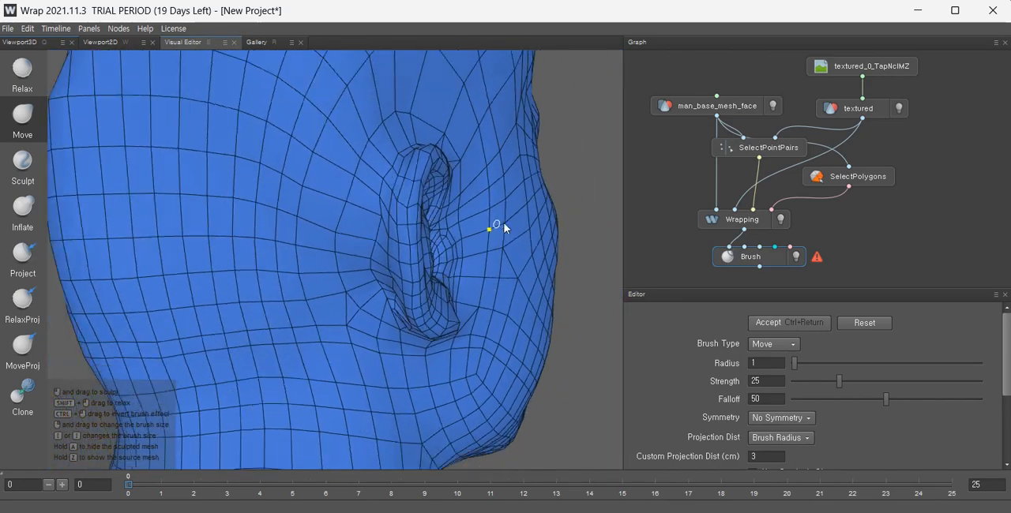
pyautogui.moveTo(498, 226)
pyautogui.keyDown('alt'); pyautogui.mouseDown()
pyautogui.moveTo(535, 279)
pyautogui.moveTo(529, 315)
pyautogui.moveTo(411, 214)
pyautogui.moveTo(399, 275)
pyautogui.moveTo(473, 269)
pyautogui.moveTo(490, 285)
pyautogui.moveTo(99, 166)
pyautogui.mouseUp(); pyautogui.keyUp('alt')
pyautogui.scroll(6, 418, 223)
pyautogui.click(22, 72)
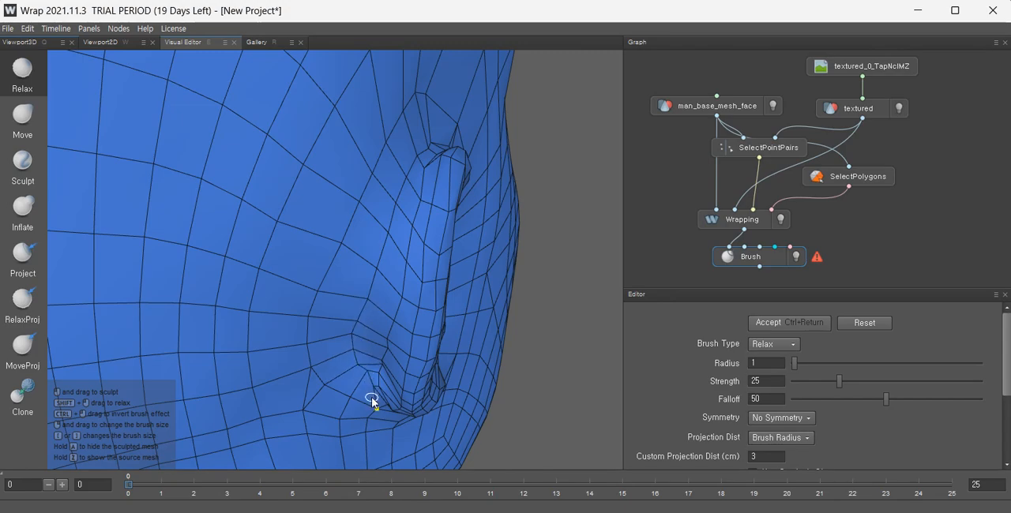
pyautogui.keyDown('alt'); pyautogui.moveTo(341, 413); pyautogui.dragTo(376, 253); pyautogui.keyUp('alt')
pyautogui.keyDown('alt'); pyautogui.moveTo(375, 254); pyautogui.dragTo(331, 293, button='middle'); pyautogui.keyUp('alt')
pyautogui.keyDown('alt'); pyautogui.moveTo(331, 293); pyautogui.dragTo(382, 330); pyautogui.keyUp('alt')
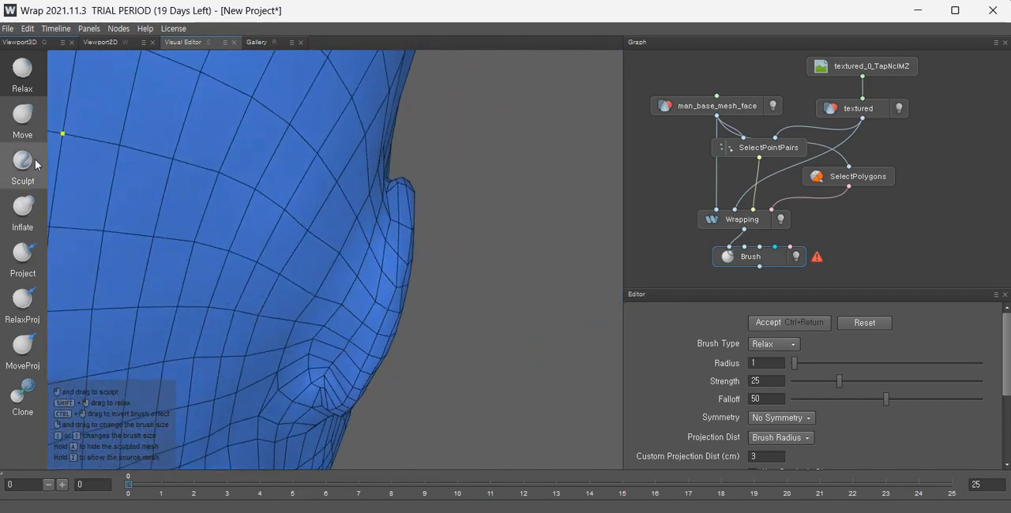
# Switch to the Move brush and tidy the vertices along the ear's front edge.
pyautogui.click(30, 118)
pyautogui.keyDown('alt'); pyautogui.moveTo(435, 355); pyautogui.dragTo(390, 348); pyautogui.keyUp('alt')
pyautogui.moveTo(389, 348)
pyautogui.keyDown('alt'); pyautogui.mouseDown(button='right')
pyautogui.moveTo(407, 360)
pyautogui.moveTo(426, 315)
pyautogui.mouseUp(button='right'); pyautogui.keyUp('alt')
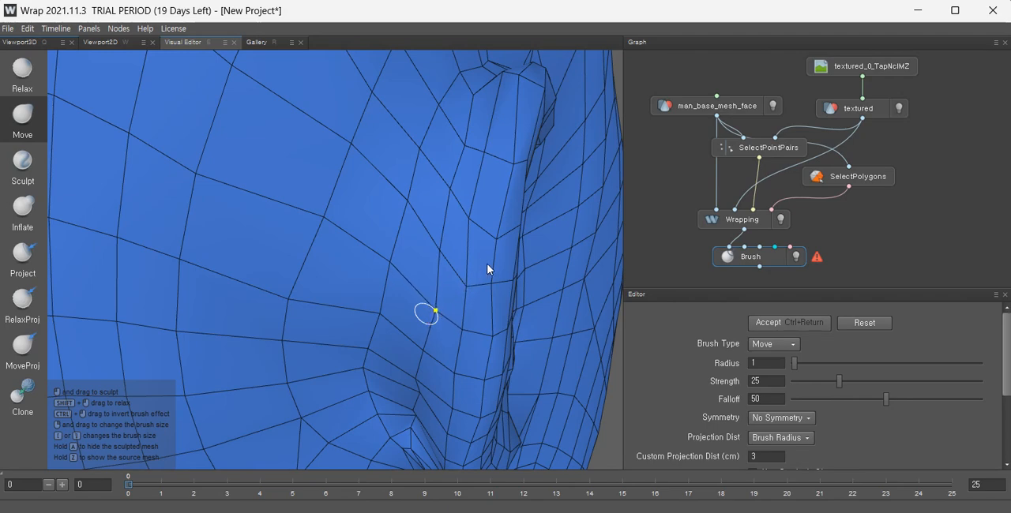
pyautogui.moveTo(463, 248)
pyautogui.mouseDown()
pyautogui.moveTo(439, 251)
pyautogui.moveTo(424, 336)
pyautogui.mouseUp()
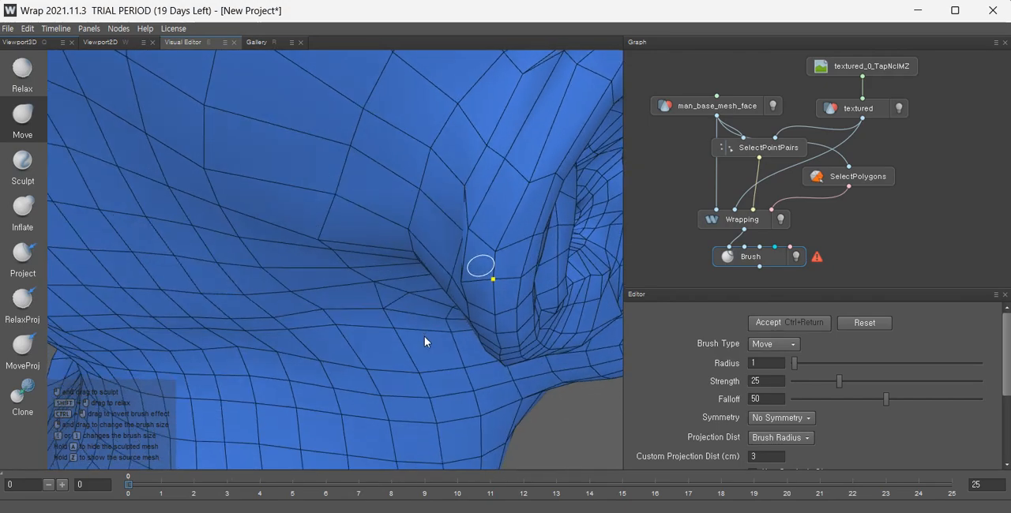
# Pull the vertices in the crease beneath the earlobe into place with the Move brush.
pyautogui.scroll(3, 488, 242)
pyautogui.keyDown('alt'); pyautogui.moveTo(488, 241); pyautogui.dragTo(510, 259, button='middle'); pyautogui.keyUp('alt')
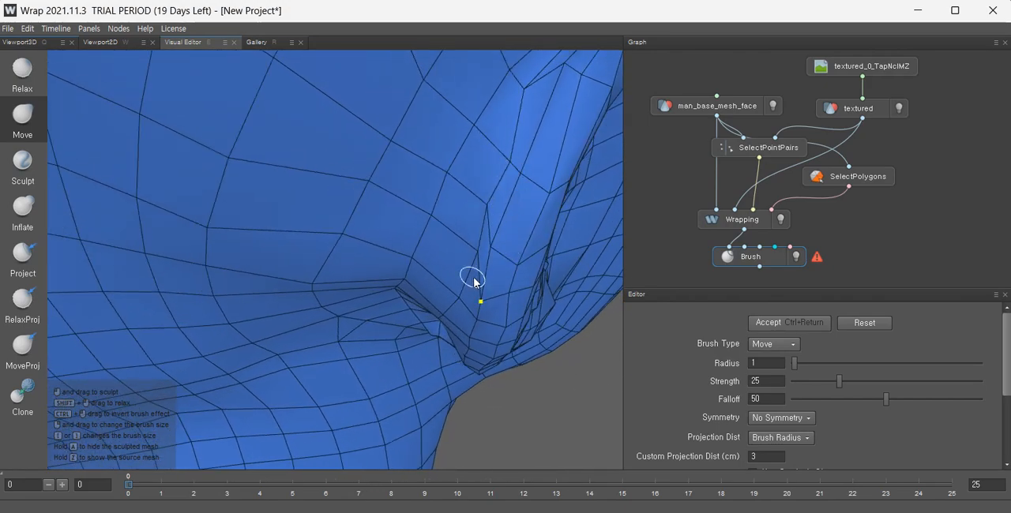
pyautogui.moveTo(474, 287)
pyautogui.keyDown('alt'); pyautogui.mouseDown()
pyautogui.moveTo(506, 293)
pyautogui.moveTo(525, 223)
pyautogui.moveTo(429, 196)
pyautogui.moveTo(471, 192)
pyautogui.mouseUp(); pyautogui.keyUp('alt')
pyautogui.keyDown('alt'); pyautogui.moveTo(551, 149); pyautogui.dragTo(578, 296); pyautogui.keyUp('alt')
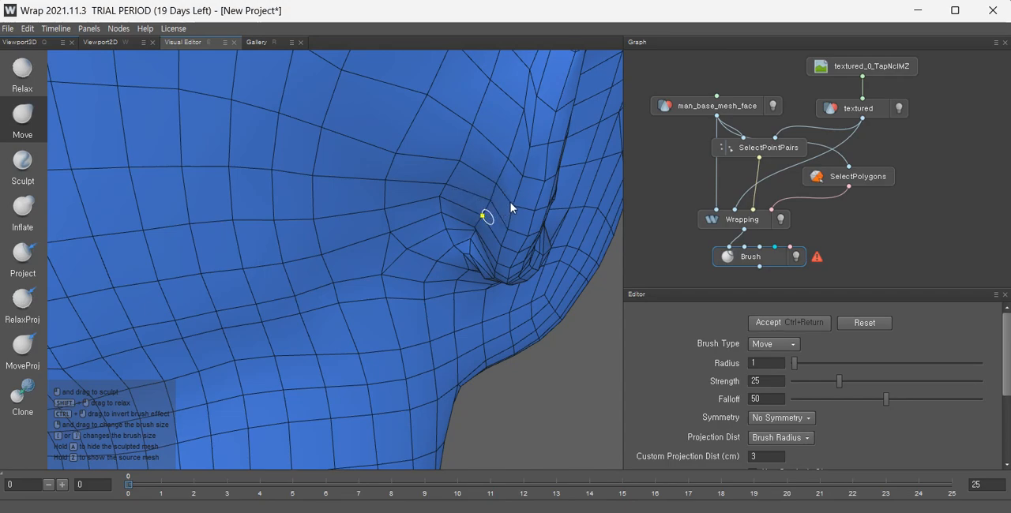
pyautogui.moveTo(462, 233)
pyautogui.keyDown('alt'); pyautogui.mouseDown()
pyautogui.moveTo(485, 255)
pyautogui.moveTo(458, 232)
pyautogui.mouseUp(); pyautogui.keyUp('alt')
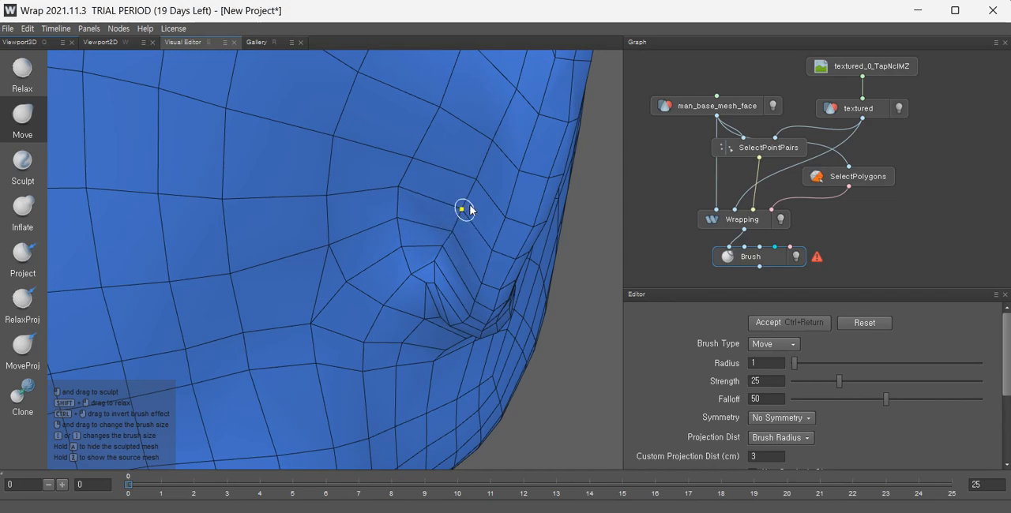
pyautogui.moveTo(485, 165)
pyautogui.keyDown('alt'); pyautogui.mouseDown()
pyautogui.moveTo(451, 221)
pyautogui.moveTo(482, 258)
pyautogui.mouseUp(); pyautogui.keyUp('alt')
pyautogui.moveTo(471, 224)
pyautogui.mouseDown()
pyautogui.moveTo(494, 204)
pyautogui.moveTo(496, 173)
pyautogui.moveTo(533, 181)
pyautogui.moveTo(532, 123)
pyautogui.moveTo(461, 289)
pyautogui.moveTo(460, 263)
pyautogui.mouseUp()
# Switch to the Relax brush and smooth the polygons around the base of the earlobe.
pyautogui.scroll(-3, 498, 174)
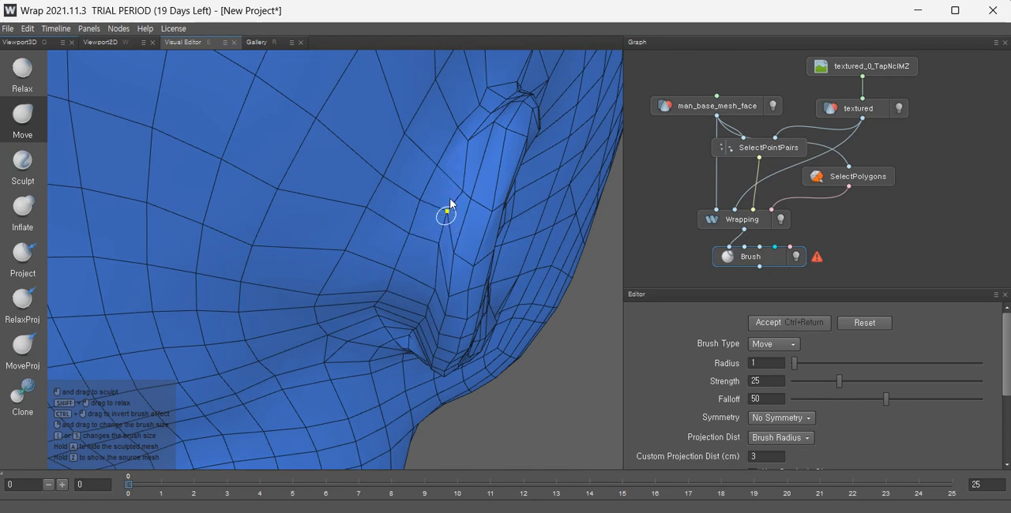
pyautogui.moveTo(458, 239)
pyautogui.keyDown('alt'); pyautogui.mouseDown()
pyautogui.moveTo(421, 295)
pyautogui.moveTo(547, 196)
pyautogui.mouseUp(); pyautogui.keyUp('alt')
pyautogui.scroll(-3, 476, 239)
pyautogui.click(30, 76)
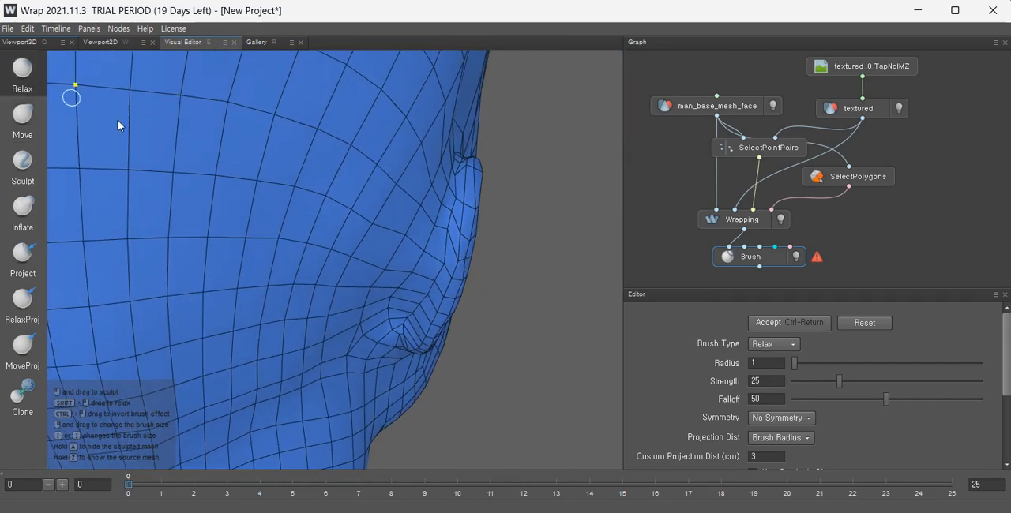
pyautogui.scroll(4, 465, 235)
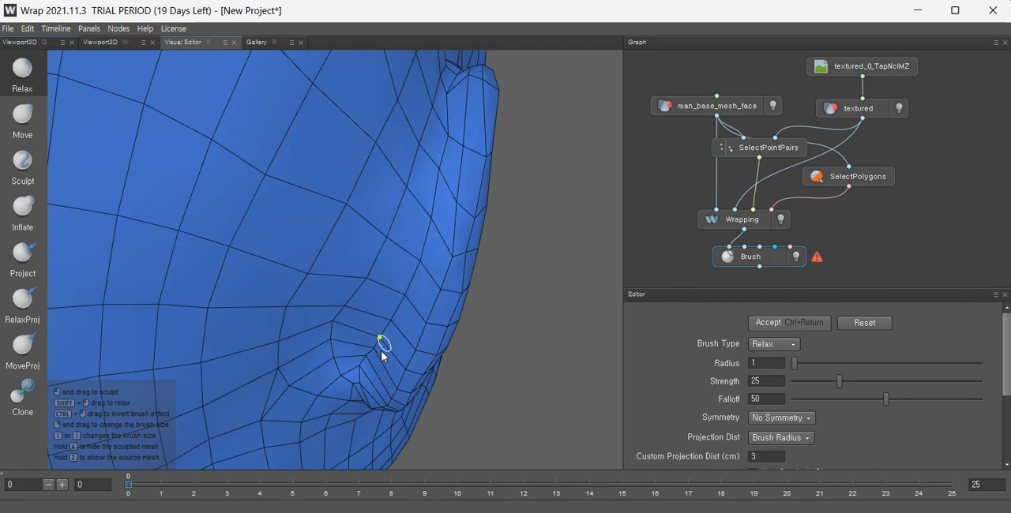
pyautogui.keyDown('alt'); pyautogui.moveTo(351, 414); pyautogui.dragTo(311, 330); pyautogui.keyUp('alt')
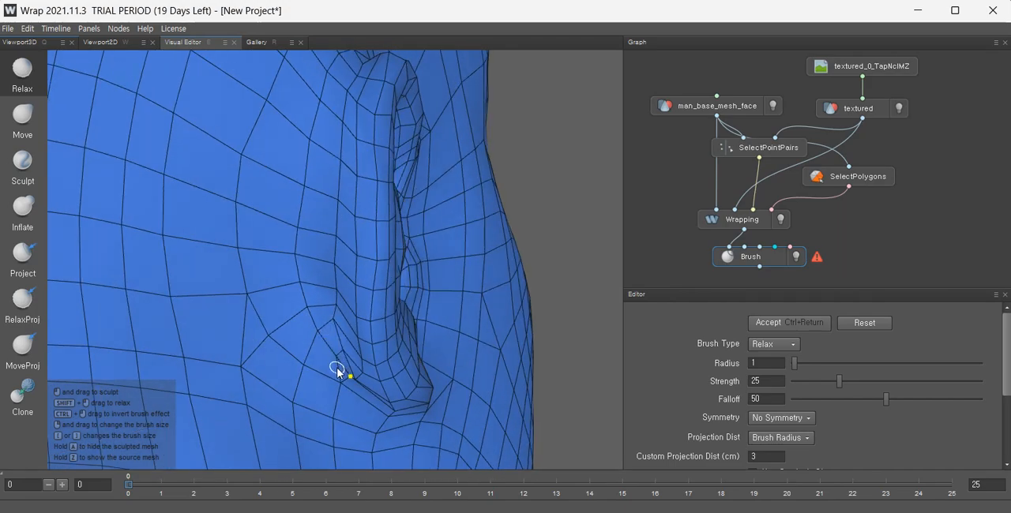
pyautogui.scroll(-3, 399, 403)
pyautogui.keyDown('alt'); pyautogui.moveTo(302, 385); pyautogui.dragTo(307, 264); pyautogui.keyUp('alt')
pyautogui.scroll(4, 388, 335)
pyautogui.scroll(-3, 378, 292)
pyautogui.scroll(4, 369, 237)
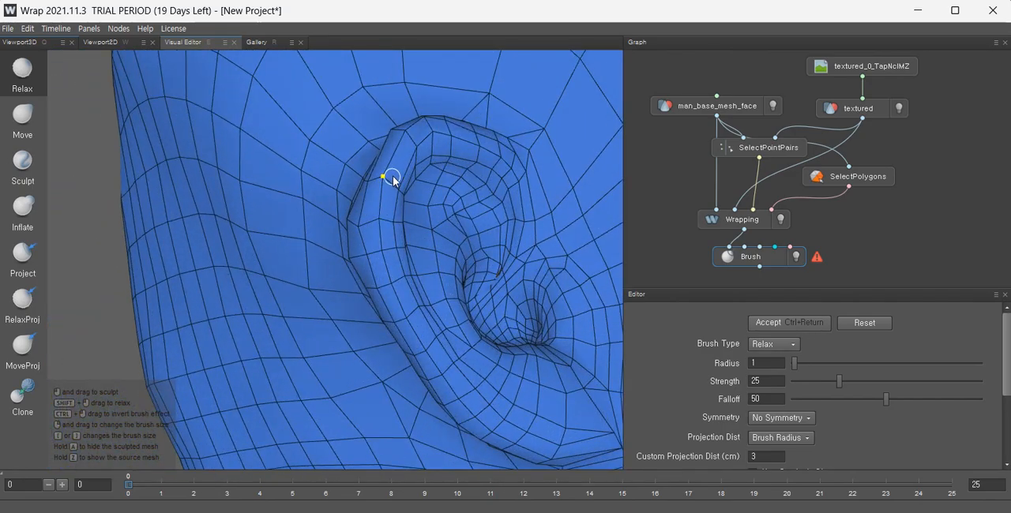
pyautogui.keyDown('alt'); pyautogui.moveTo(392, 136); pyautogui.dragTo(471, 187); pyautogui.keyUp('alt')
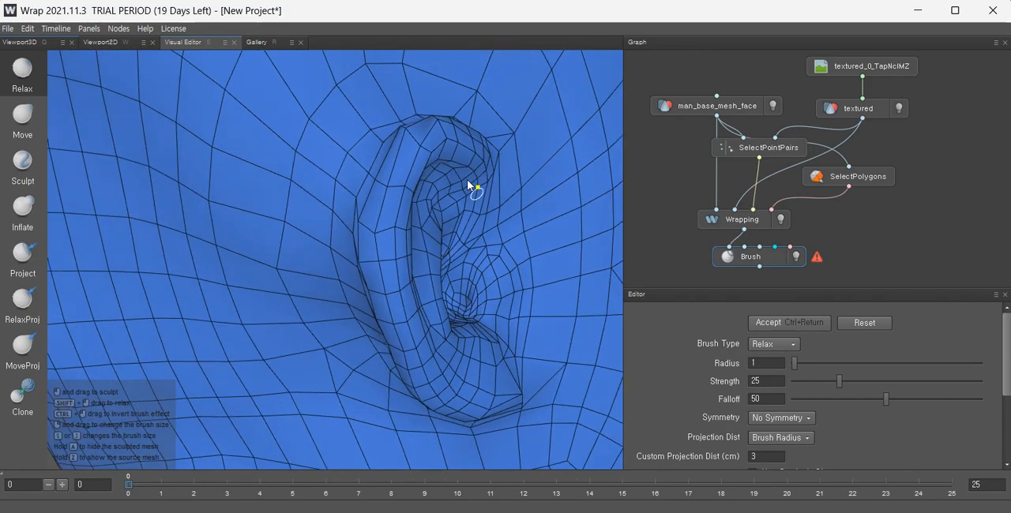
# Orbit around the whole head and zoom in toward the nose to inspect the wrapped mesh.
pyautogui.scroll(-3, 418, 152)
pyautogui.keyDown('alt'); pyautogui.moveTo(417, 153); pyautogui.dragTo(556, 359); pyautogui.keyUp('alt')
pyautogui.scroll(3, 413, 126)
pyautogui.scroll(-3, 440, 263)
pyautogui.scroll(3, 395, 263)
pyautogui.scroll(-5, 395, 259)
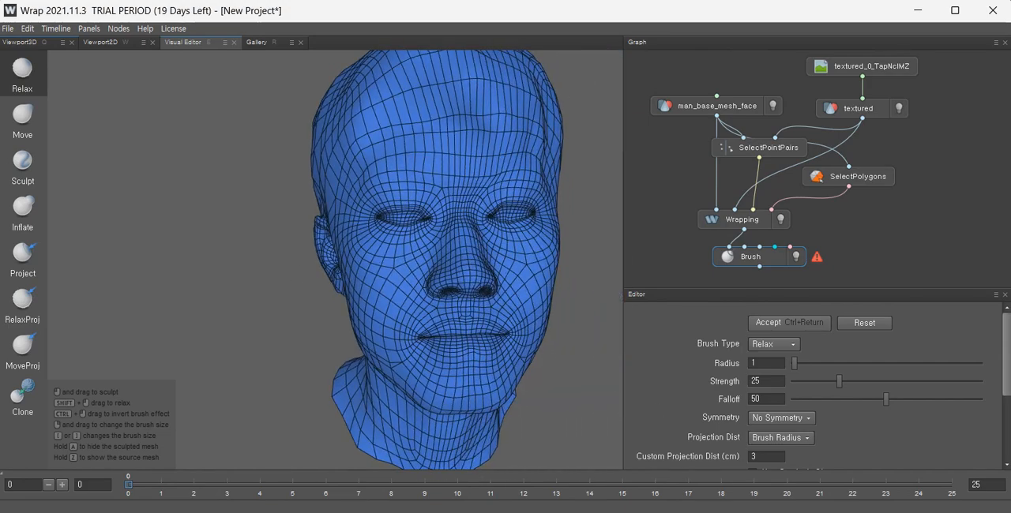
pyautogui.scroll(3, 570, 358)
pyautogui.keyDown('alt'); pyautogui.moveTo(480, 313); pyautogui.dragTo(486, 338, button='middle'); pyautogui.keyUp('alt')
pyautogui.scroll(4, 446, 370)
pyautogui.keyDown('alt'); pyautogui.moveTo(433, 361); pyautogui.dragTo(394, 323, button='middle'); pyautogui.keyUp('alt')
pyautogui.keyDown('alt'); pyautogui.moveTo(393, 322); pyautogui.dragTo(495, 325); pyautogui.keyUp('alt')
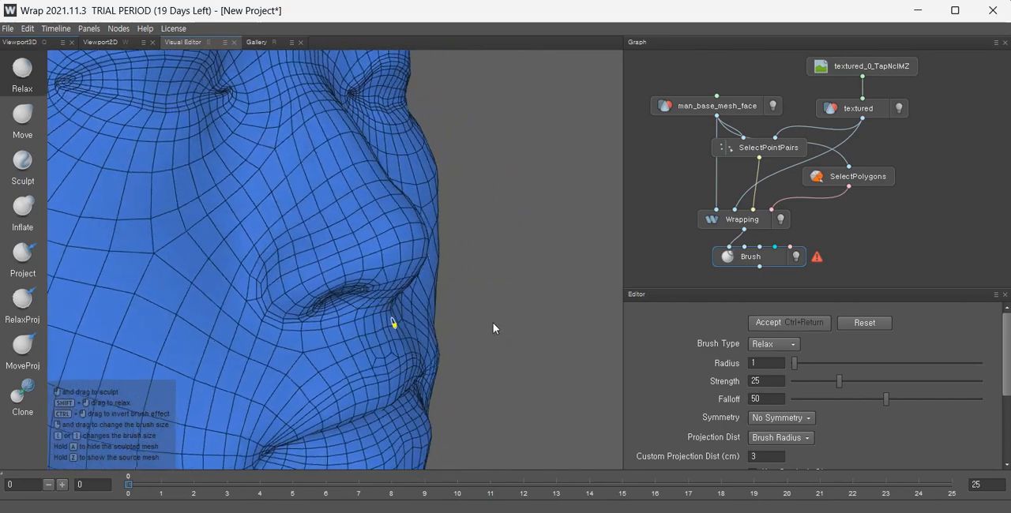
# Relax the polygons along the lips and around one mouth corner with the Relax brush.
pyautogui.keyDown('alt'); pyautogui.moveTo(406, 308); pyautogui.dragTo(456, 353, button='middle'); pyautogui.keyUp('alt')
pyautogui.scroll(3, 341, 249)
pyautogui.keyDown('alt'); pyautogui.moveTo(349, 251); pyautogui.dragTo(418, 315, button='middle'); pyautogui.keyUp('alt')
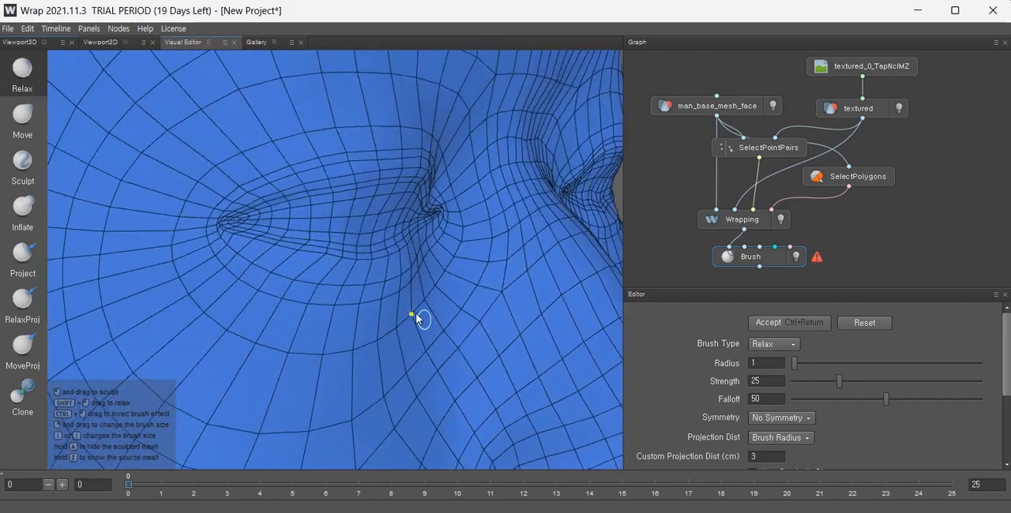
pyautogui.keyDown('alt'); pyautogui.moveTo(424, 319); pyautogui.dragTo(283, 307); pyautogui.keyUp('alt')
pyautogui.keyDown('alt'); pyautogui.moveTo(345, 252); pyautogui.dragTo(432, 251); pyautogui.keyUp('alt')
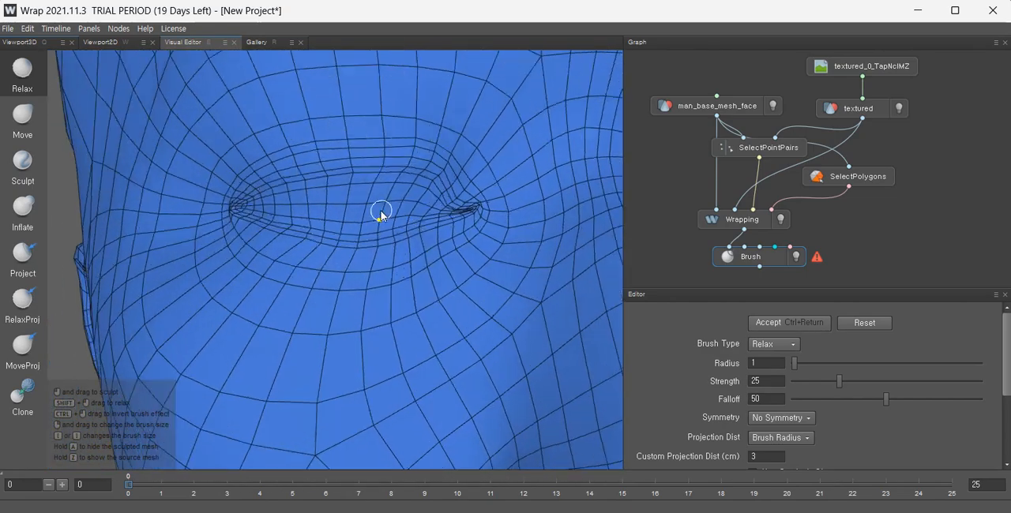
pyautogui.scroll(2, 362, 221)
pyautogui.keyDown('alt'); pyautogui.moveTo(351, 225); pyautogui.dragTo(395, 204); pyautogui.keyUp('alt')
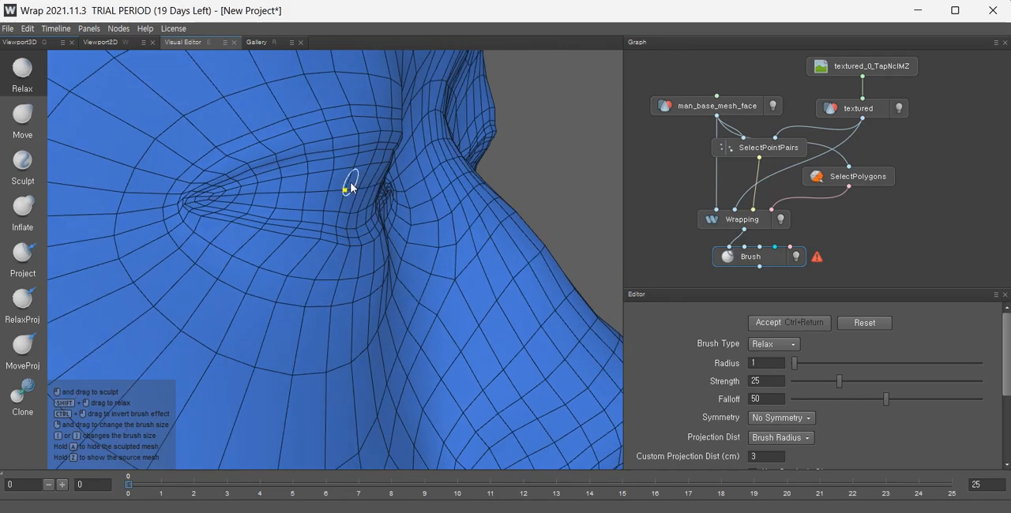
pyautogui.moveTo(365, 181)
pyautogui.keyDown('alt'); pyautogui.mouseDown()
pyautogui.moveTo(244, 190)
pyautogui.moveTo(356, 187)
pyautogui.mouseUp(); pyautogui.keyUp('alt')
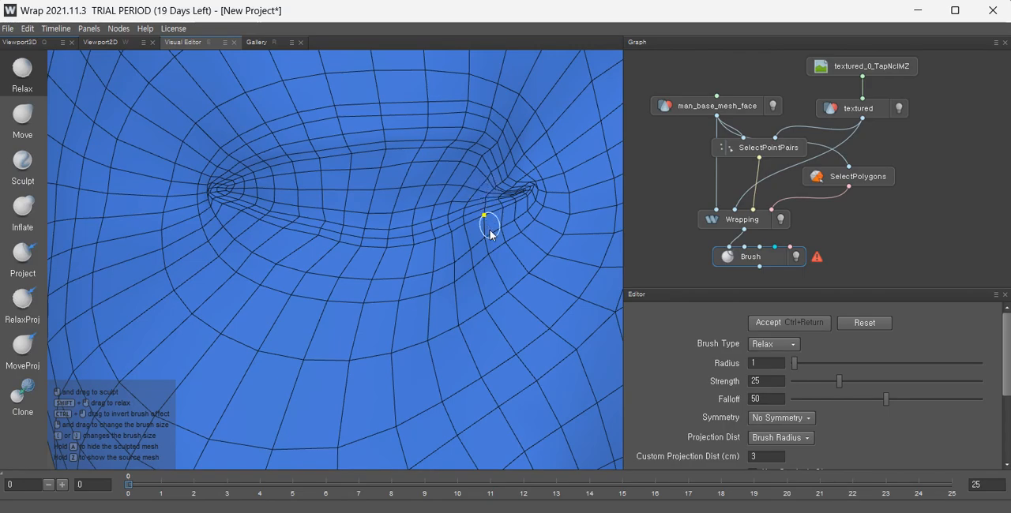
pyautogui.scroll(2, 489, 229)
pyautogui.moveTo(541, 276)
pyautogui.keyDown('alt'); pyautogui.mouseDown()
pyautogui.moveTo(483, 247)
pyautogui.moveTo(527, 264)
pyautogui.mouseUp(); pyautogui.keyUp('alt')
pyautogui.keyDown('alt'); pyautogui.moveTo(526, 264); pyautogui.dragTo(420, 260, button='middle'); pyautogui.keyUp('alt')
pyautogui.scroll(2, 425, 308)
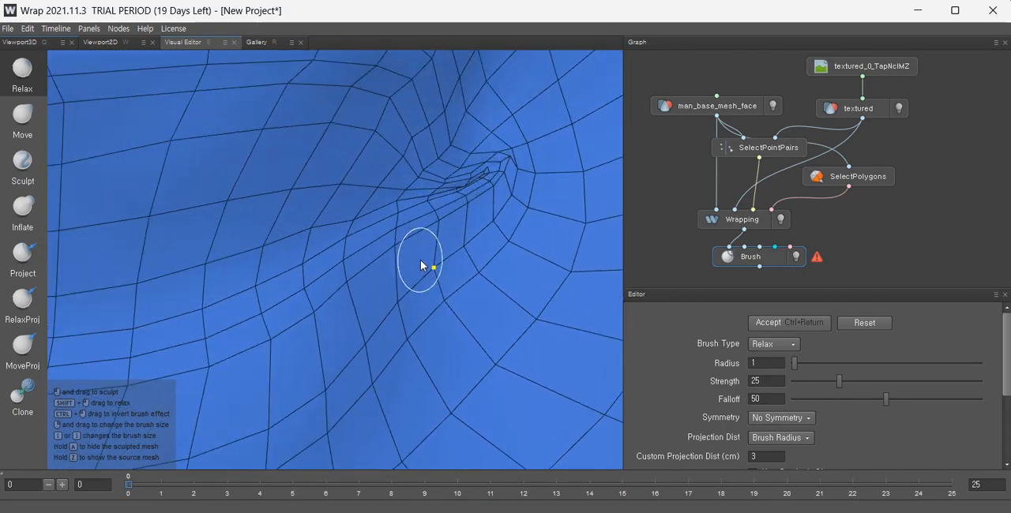
pyautogui.moveTo(417, 259)
pyautogui.keyDown('alt'); pyautogui.mouseDown()
pyautogui.moveTo(376, 311)
pyautogui.moveTo(328, 297)
pyautogui.moveTo(285, 246)
pyautogui.moveTo(502, 187)
pyautogui.mouseUp(); pyautogui.keyUp('alt')
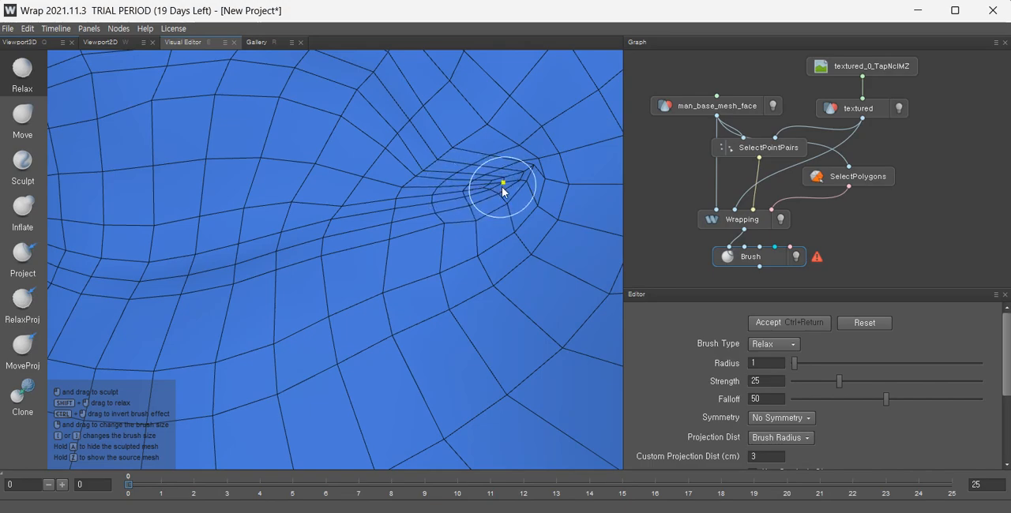
# Smooth the mesh loops converging at both mouth corners with the Relax brush.
pyautogui.scroll(-2, 527, 229)
pyautogui.moveTo(290, 257)
pyautogui.keyDown('alt'); pyautogui.mouseDown()
pyautogui.moveTo(458, 271)
pyautogui.moveTo(170, 241)
pyautogui.moveTo(143, 217)
pyautogui.moveTo(303, 247)
pyautogui.mouseUp(); pyautogui.keyUp('alt')
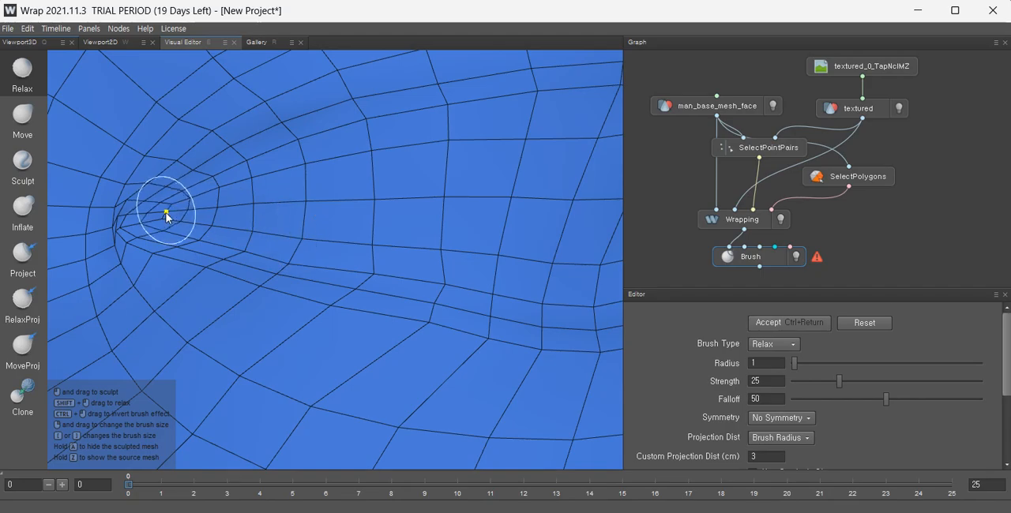
pyautogui.keyDown('alt'); pyautogui.moveTo(297, 238); pyautogui.dragTo(119, 234, button='right'); pyautogui.keyUp('alt')
pyautogui.keyDown('alt'); pyautogui.moveTo(478, 264); pyautogui.dragTo(223, 282, button='middle'); pyautogui.keyUp('alt')
pyautogui.keyDown('alt'); pyautogui.moveTo(236, 278); pyautogui.dragTo(434, 264, button='right'); pyautogui.keyUp('alt')
pyautogui.keyDown('alt'); pyautogui.moveTo(348, 278); pyautogui.dragTo(115, 316, button='middle'); pyautogui.keyUp('alt')
pyautogui.keyDown('alt'); pyautogui.moveTo(472, 261); pyautogui.dragTo(274, 284, button='middle'); pyautogui.keyUp('alt')
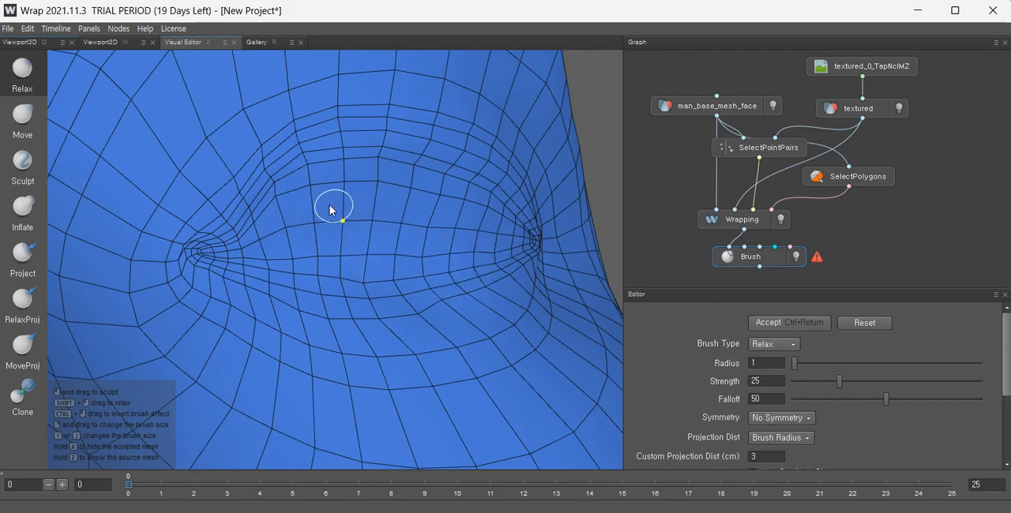
pyautogui.keyDown('alt'); pyautogui.moveTo(353, 266); pyautogui.dragTo(305, 242); pyautogui.keyUp('alt')
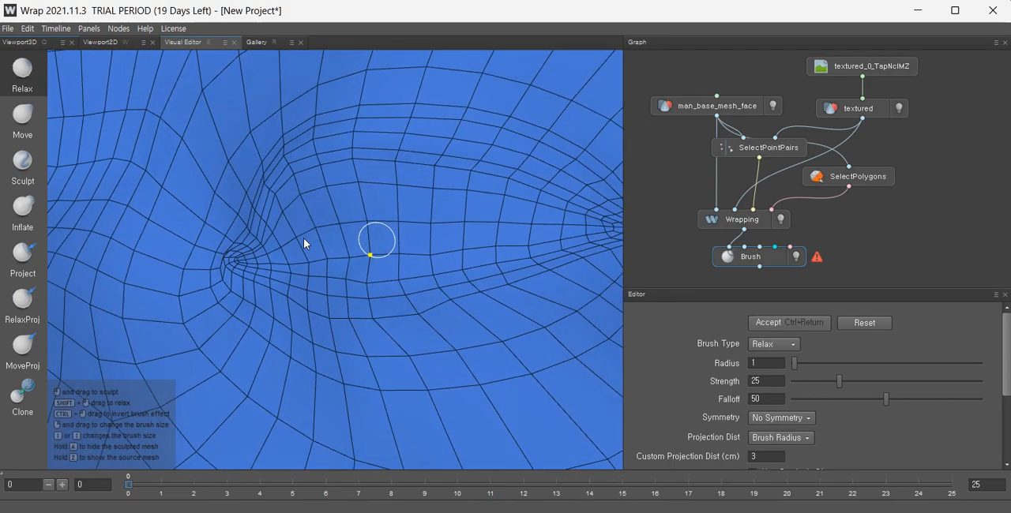
pyautogui.keyDown('alt'); pyautogui.moveTo(431, 245); pyautogui.dragTo(248, 266, button='middle'); pyautogui.keyUp('alt')
pyautogui.keyDown('alt'); pyautogui.moveTo(248, 266); pyautogui.dragTo(154, 273); pyautogui.keyUp('alt')
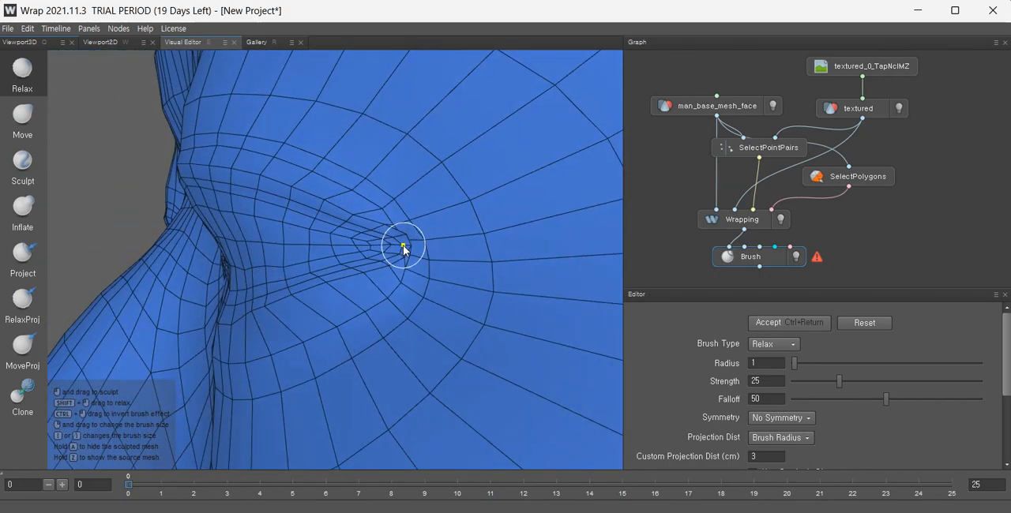
pyautogui.moveTo(402, 244); pyautogui.dragTo(394, 256)
pyautogui.keyDown('alt'); pyautogui.moveTo(421, 289); pyautogui.dragTo(317, 269, button='right'); pyautogui.keyUp('alt')
pyautogui.hotkey('ctrl', 'z')
pyautogui.hotkey('ctrl', 'z')
# Relax the polygons on the cheek beside the mouth corner.
pyautogui.scroll(3, 429, 255)
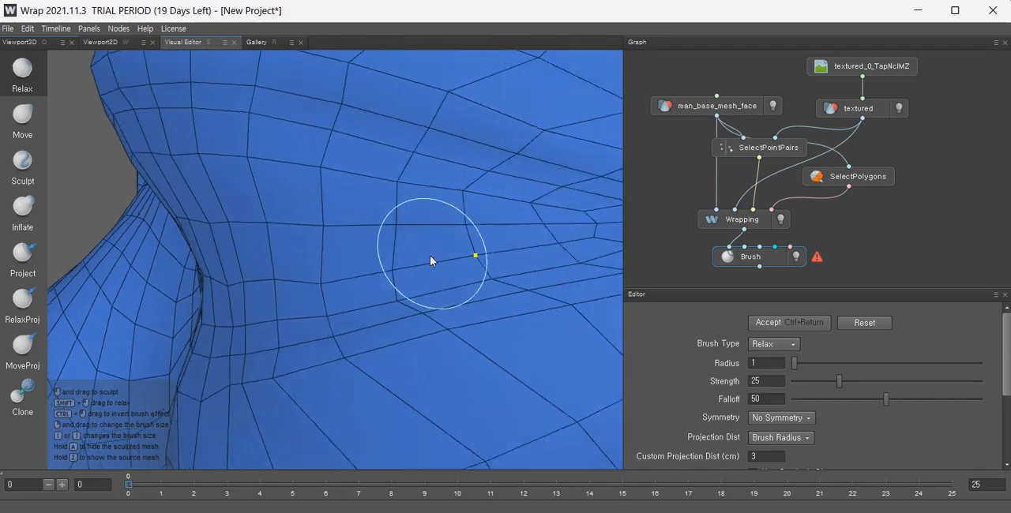
pyautogui.scroll(-2, 495, 255)
pyautogui.keyDown('alt'); pyautogui.moveTo(494, 255); pyautogui.dragTo(431, 284, button='middle'); pyautogui.keyUp('alt')
pyautogui.keyDown('alt'); pyautogui.moveTo(431, 285); pyautogui.dragTo(296, 308); pyautogui.keyUp('alt')
pyautogui.moveTo(473, 269)
pyautogui.keyDown('alt'); pyautogui.mouseDown()
pyautogui.moveTo(434, 270)
pyautogui.moveTo(419, 328)
pyautogui.moveTo(409, 315)
pyautogui.mouseUp(); pyautogui.keyUp('alt')
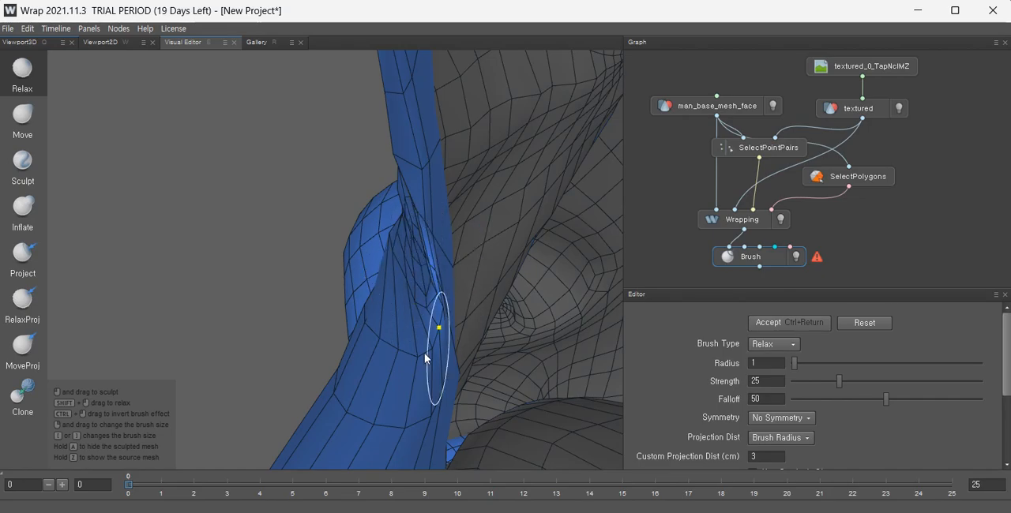
pyautogui.moveTo(418, 355)
pyautogui.keyDown('alt'); pyautogui.mouseDown()
pyautogui.moveTo(440, 368)
pyautogui.moveTo(422, 386)
pyautogui.moveTo(463, 385)
pyautogui.moveTo(572, 322)
pyautogui.moveTo(580, 273)
pyautogui.mouseUp(); pyautogui.keyUp('alt')
pyautogui.moveTo(452, 239)
pyautogui.mouseDown()
pyautogui.moveTo(443, 243)
pyautogui.moveTo(470, 273)
pyautogui.mouseUp()
pyautogui.scroll(-3, 470, 273)
pyautogui.scroll(-5, 442, 308)
pyautogui.moveTo(445, 322)
pyautogui.keyDown('alt'); pyautogui.mouseDown()
pyautogui.moveTo(460, 301)
pyautogui.moveTo(402, 258)
pyautogui.moveTo(447, 287)
pyautogui.mouseUp(); pyautogui.keyUp('alt')
pyautogui.scroll(-5, 459, 304)
pyautogui.scroll(8, 458, 284)
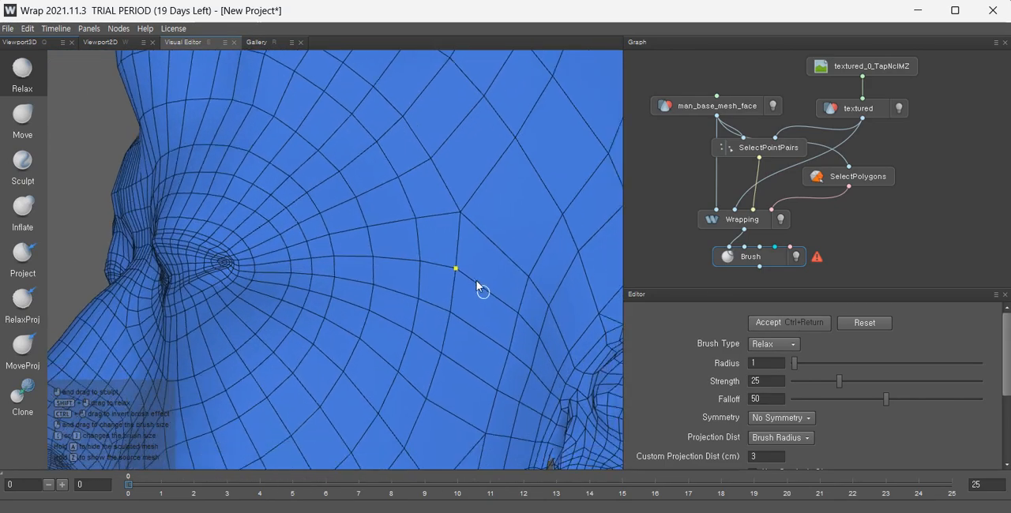
# Relax the mesh around the nostril opening and the nose wing's edge.
pyautogui.scroll(-5, 490, 284)
pyautogui.scroll(6, 500, 289)
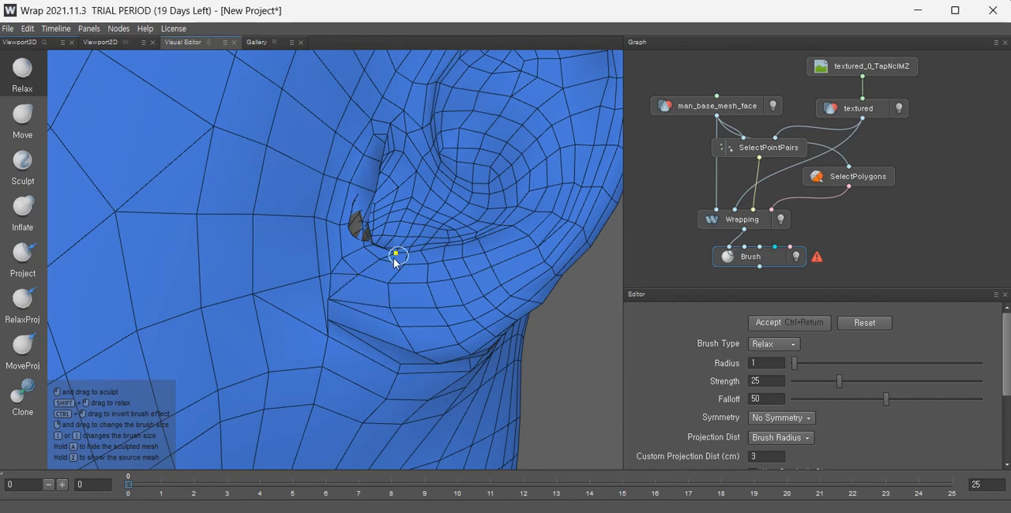
pyautogui.scroll(6, 395, 255)
pyautogui.moveTo(445, 305)
pyautogui.keyDown('alt'); pyautogui.mouseDown()
pyautogui.moveTo(448, 328)
pyautogui.moveTo(386, 353)
pyautogui.moveTo(240, 357)
pyautogui.moveTo(266, 336)
pyautogui.moveTo(221, 326)
pyautogui.moveTo(419, 366)
pyautogui.moveTo(315, 301)
pyautogui.moveTo(434, 348)
pyautogui.mouseUp(); pyautogui.keyUp('alt')
pyautogui.keyDown('alt'); pyautogui.moveTo(327, 301); pyautogui.dragTo(400, 280); pyautogui.keyUp('alt')
pyautogui.scroll(1, 230, 283)
pyautogui.moveTo(231, 284)
pyautogui.mouseDown()
pyautogui.moveTo(257, 288)
pyautogui.moveTo(250, 308)
pyautogui.moveTo(260, 310)
pyautogui.mouseUp()
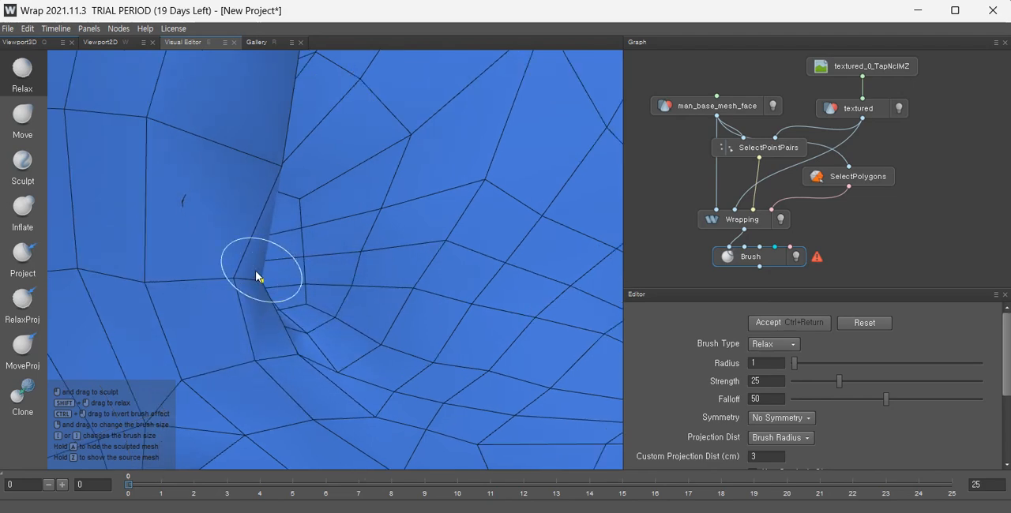
pyautogui.moveTo(296, 270)
pyautogui.keyDown('alt'); pyautogui.mouseDown()
pyautogui.moveTo(354, 293)
pyautogui.moveTo(361, 324)
pyautogui.moveTo(330, 326)
pyautogui.moveTo(280, 284)
pyautogui.mouseUp(); pyautogui.keyUp('alt')
pyautogui.moveTo(307, 158); pyautogui.dragTo(326, 265)
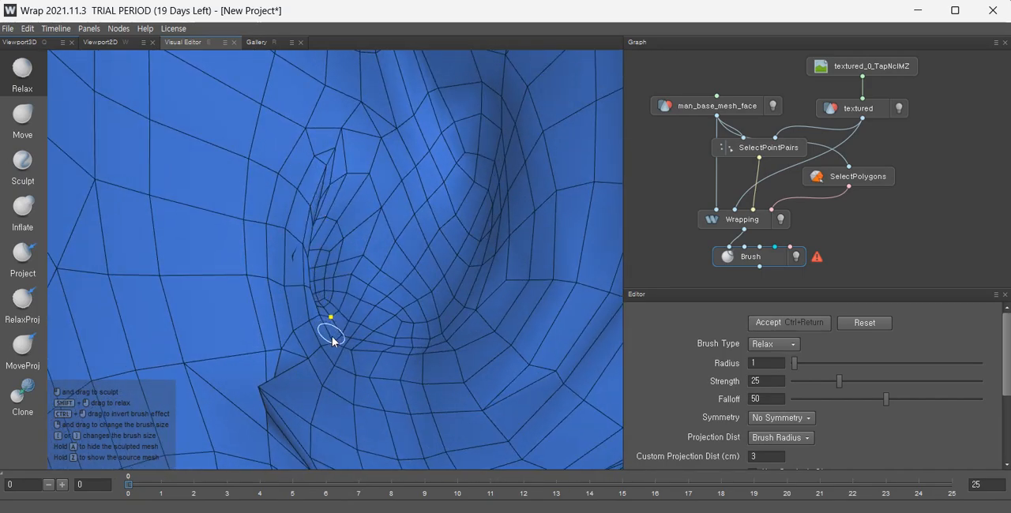
pyautogui.moveTo(332, 335)
pyautogui.keyDown('alt'); pyautogui.mouseDown()
pyautogui.moveTo(316, 316)
pyautogui.moveTo(313, 327)
pyautogui.moveTo(316, 264)
pyautogui.mouseUp(); pyautogui.keyUp('alt')
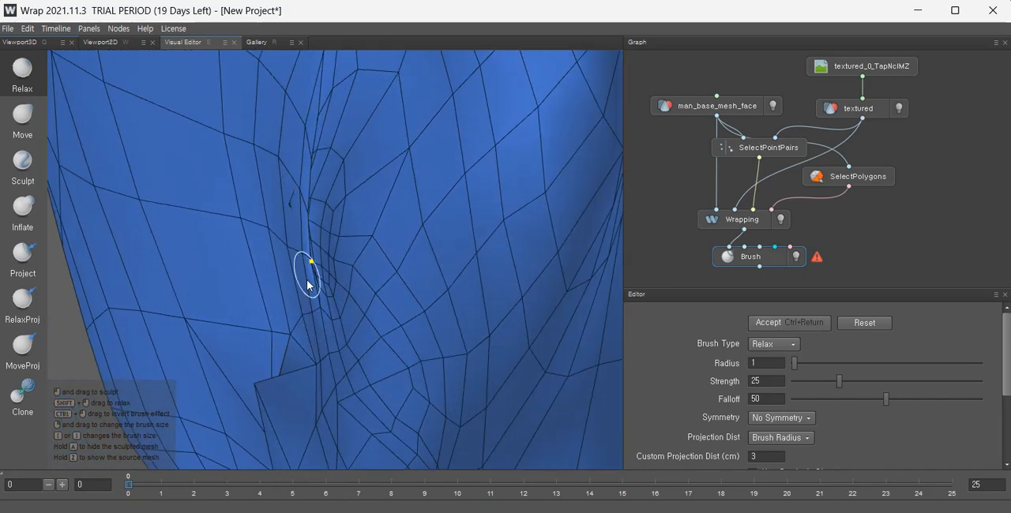
pyautogui.keyDown('alt'); pyautogui.moveTo(299, 365); pyautogui.dragTo(387, 232); pyautogui.keyUp('alt')
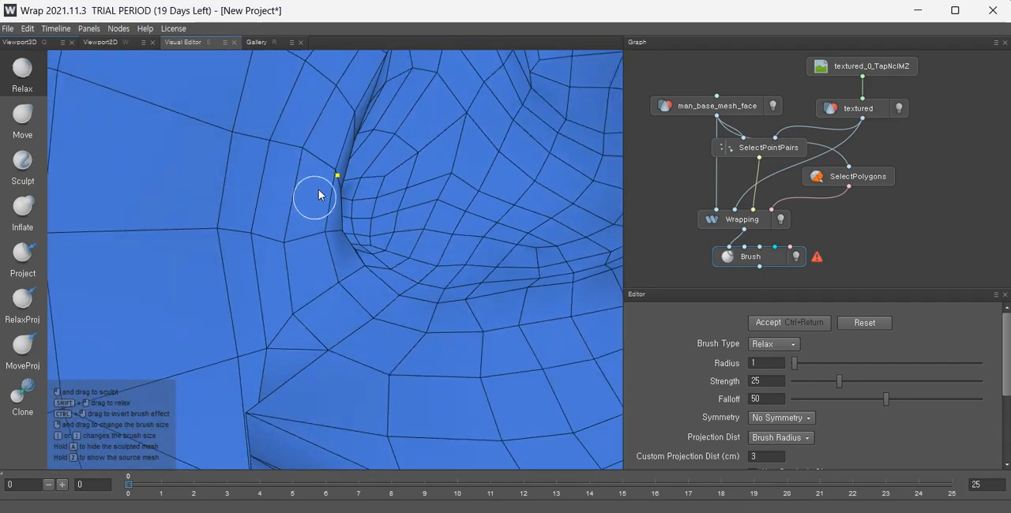
# Smooth the polygons inside the nostril rim with the Relax brush.
pyautogui.scroll(-5, 376, 250)
pyautogui.keyDown('alt'); pyautogui.moveTo(360, 323); pyautogui.dragTo(439, 355); pyautogui.keyUp('alt')
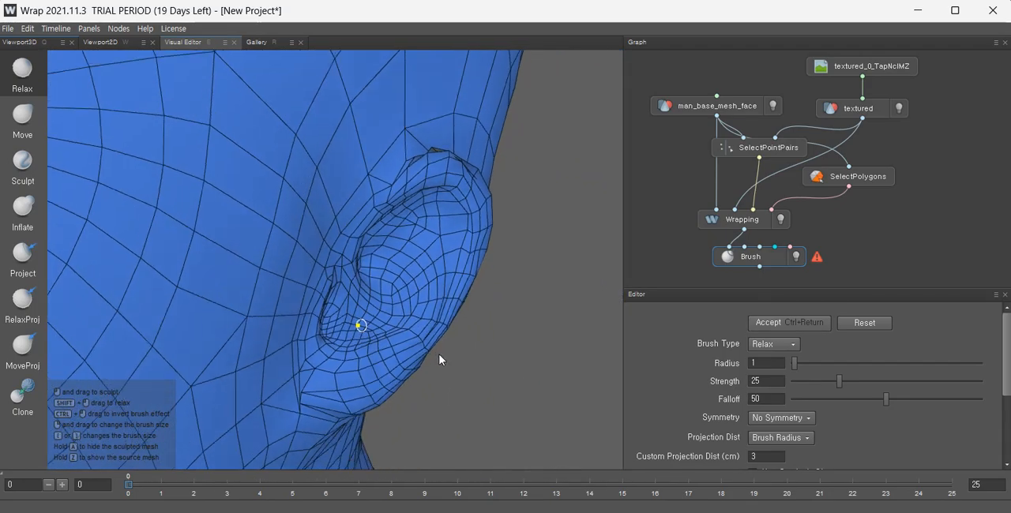
pyautogui.scroll(10, 338, 300)
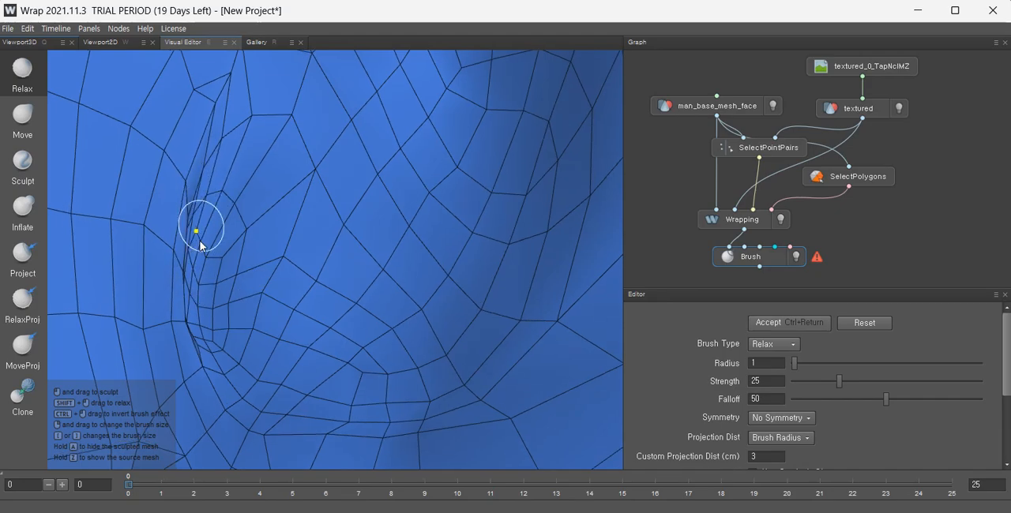
pyautogui.keyDown('alt'); pyautogui.moveTo(195, 334); pyautogui.dragTo(187, 335); pyautogui.keyUp('alt')
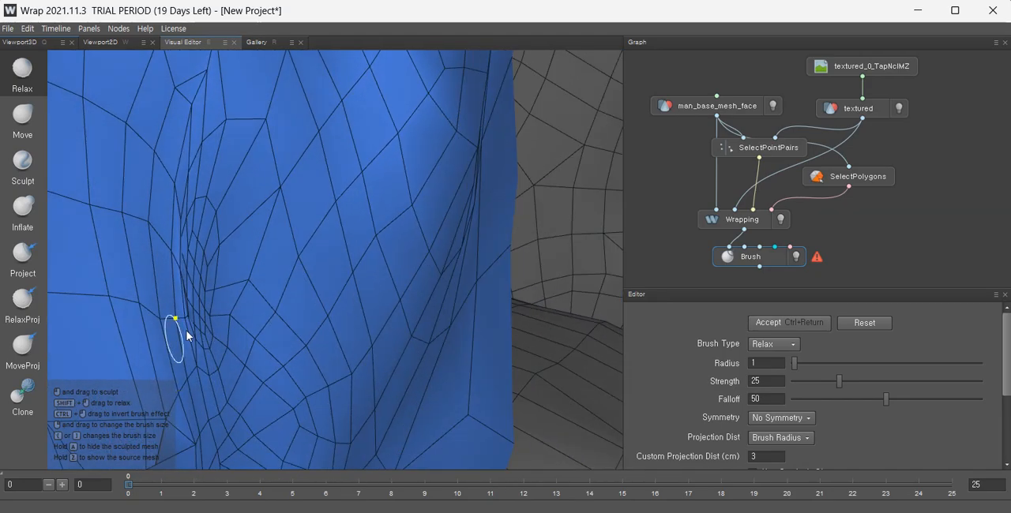
pyautogui.scroll(-5, 250, 259)
pyautogui.keyDown('alt'); pyautogui.moveTo(250, 261); pyautogui.dragTo(375, 306); pyautogui.keyUp('alt')
pyautogui.keyDown('alt'); pyautogui.moveTo(229, 310); pyautogui.dragTo(373, 174, button='middle'); pyautogui.keyUp('alt')
pyautogui.scroll(8, 253, 267)
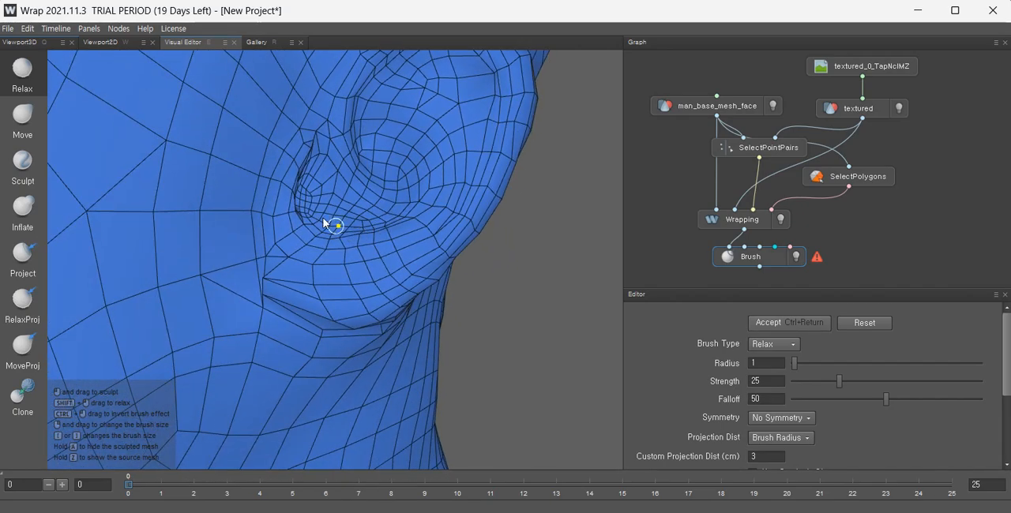
# Relax the crease around the nose wing and the mesh in front of the ear.
pyautogui.keyDown('alt'); pyautogui.moveTo(157, 220); pyautogui.dragTo(350, 277); pyautogui.keyUp('alt')
pyautogui.keyDown('alt'); pyautogui.moveTo(349, 276); pyautogui.dragTo(258, 212, button='middle'); pyautogui.keyUp('alt')
pyautogui.keyDown('alt'); pyautogui.moveTo(241, 210); pyautogui.dragTo(291, 207); pyautogui.keyUp('alt')
pyautogui.scroll(-6, 291, 208)
pyautogui.keyDown('alt'); pyautogui.moveTo(292, 208); pyautogui.dragTo(323, 291, button='middle'); pyautogui.keyUp('alt')
pyautogui.keyDown('alt'); pyautogui.moveTo(322, 291); pyautogui.dragTo(309, 326); pyautogui.keyUp('alt')
pyautogui.scroll(5, 309, 208)
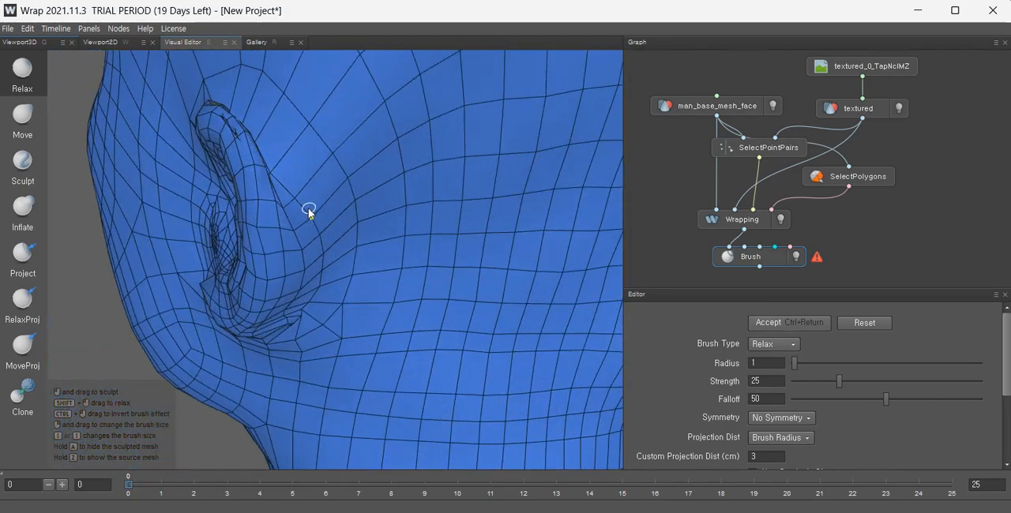
pyautogui.keyDown('alt'); pyautogui.moveTo(310, 208); pyautogui.dragTo(404, 285); pyautogui.keyUp('alt')
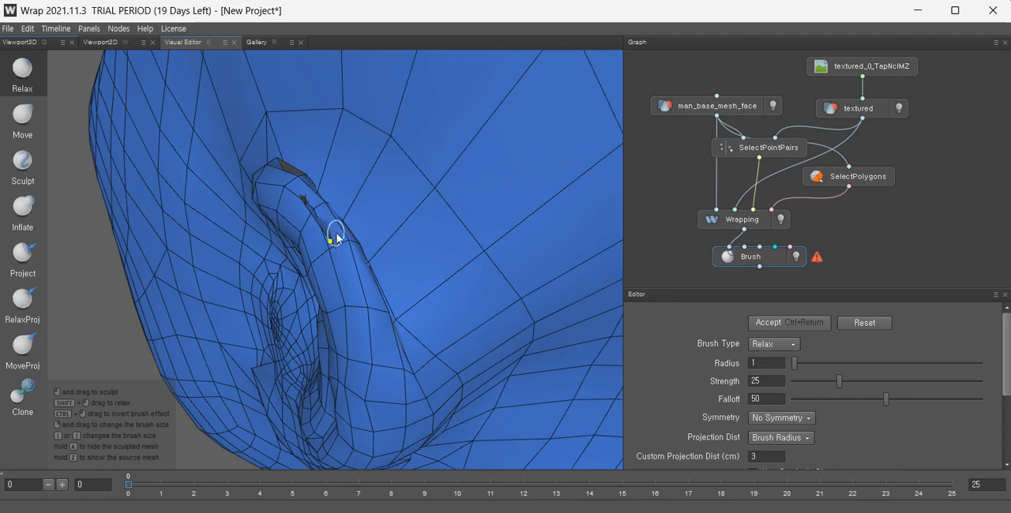
pyautogui.keyDown('alt'); pyautogui.moveTo(336, 235); pyautogui.dragTo(187, 215); pyautogui.keyUp('alt')
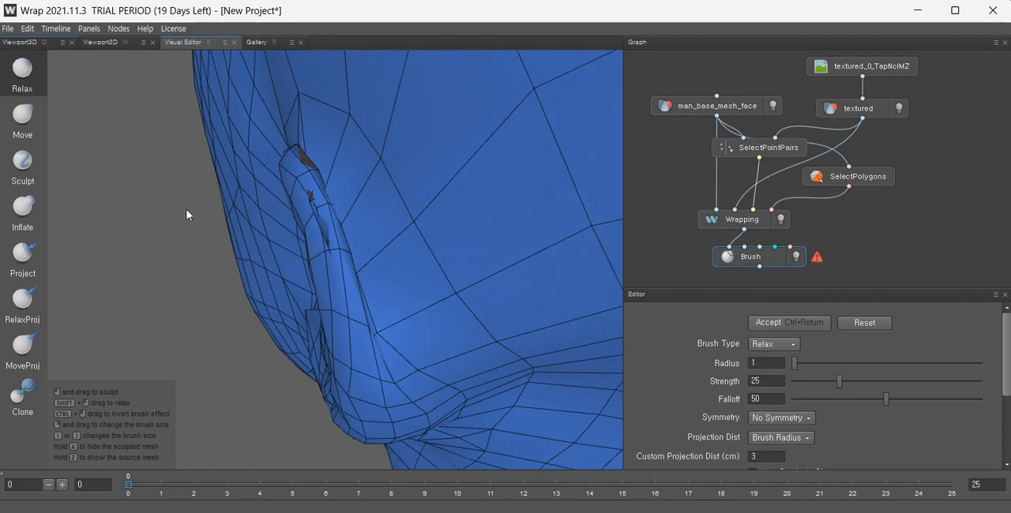
# Switch to the Move brush and pull the vertices along the ear's front edge into place.
pyautogui.click(23, 118)
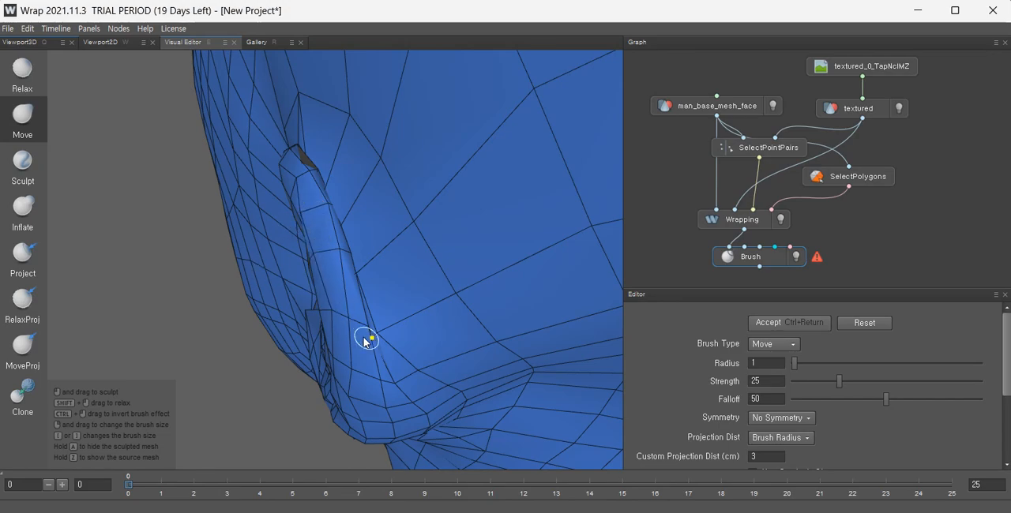
pyautogui.keyDown('alt'); pyautogui.moveTo(322, 322); pyautogui.dragTo(290, 311); pyautogui.keyUp('alt')
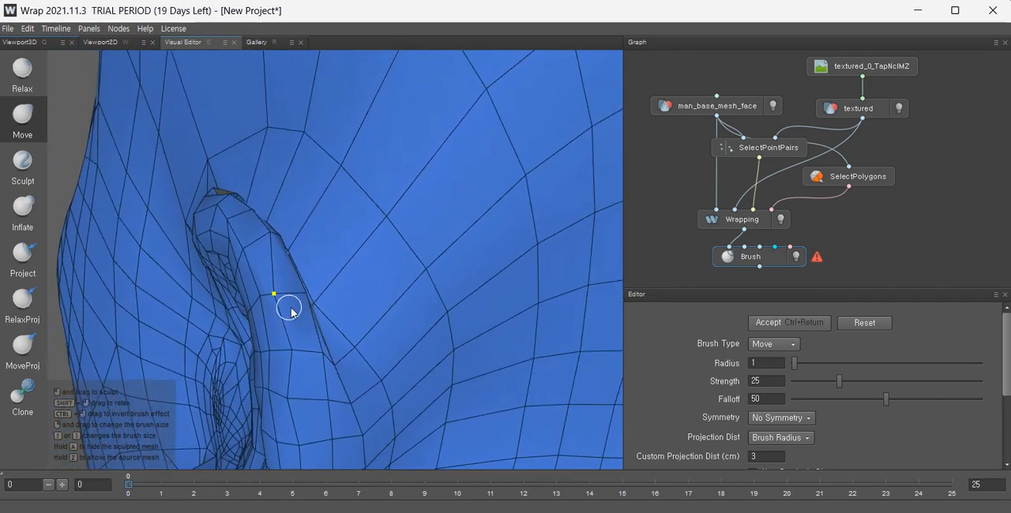
pyautogui.scroll(3, 295, 276)
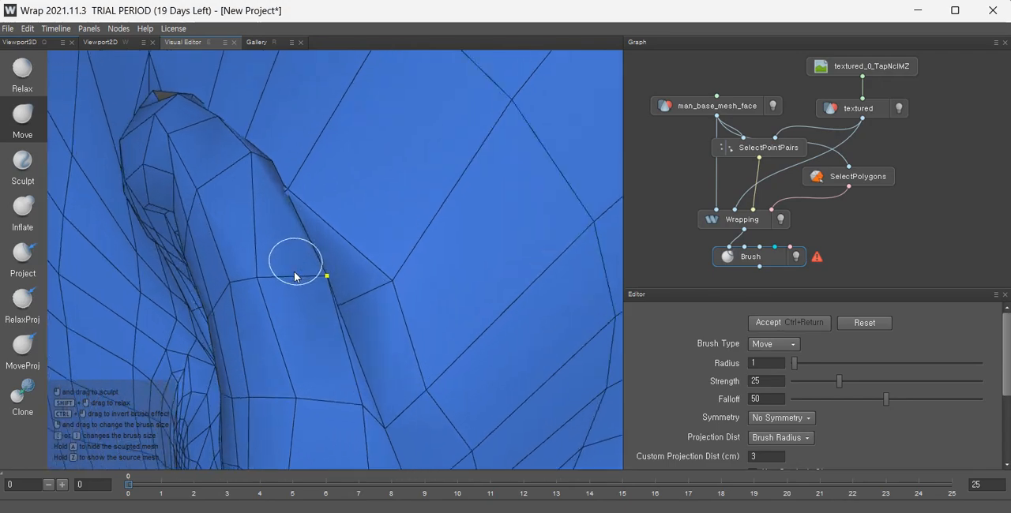
pyautogui.moveTo(301, 202); pyautogui.dragTo(634, 187)
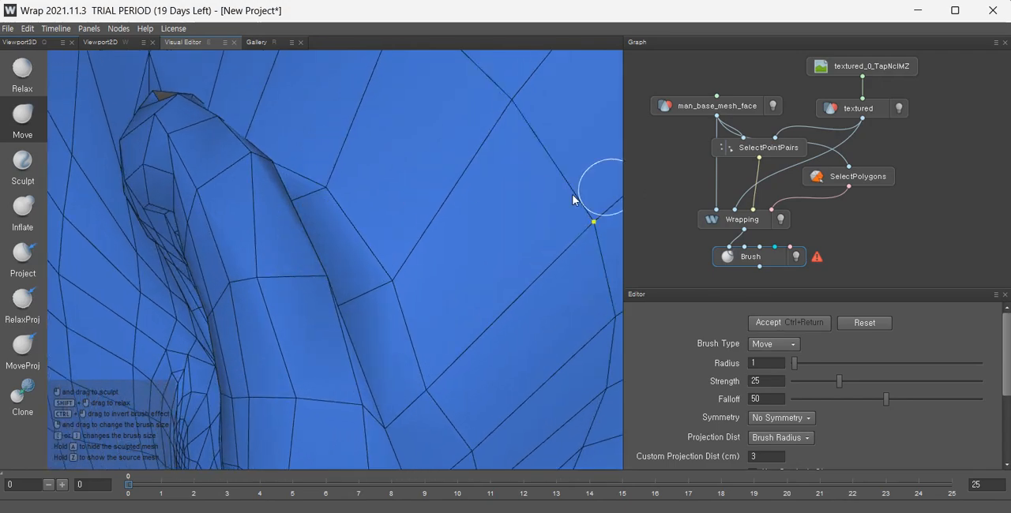
pyautogui.keyDown('alt'); pyautogui.moveTo(377, 202); pyautogui.dragTo(328, 309, button='middle'); pyautogui.keyUp('alt')
pyautogui.keyDown('alt'); pyautogui.moveTo(328, 308); pyautogui.dragTo(242, 371); pyautogui.keyUp('alt')
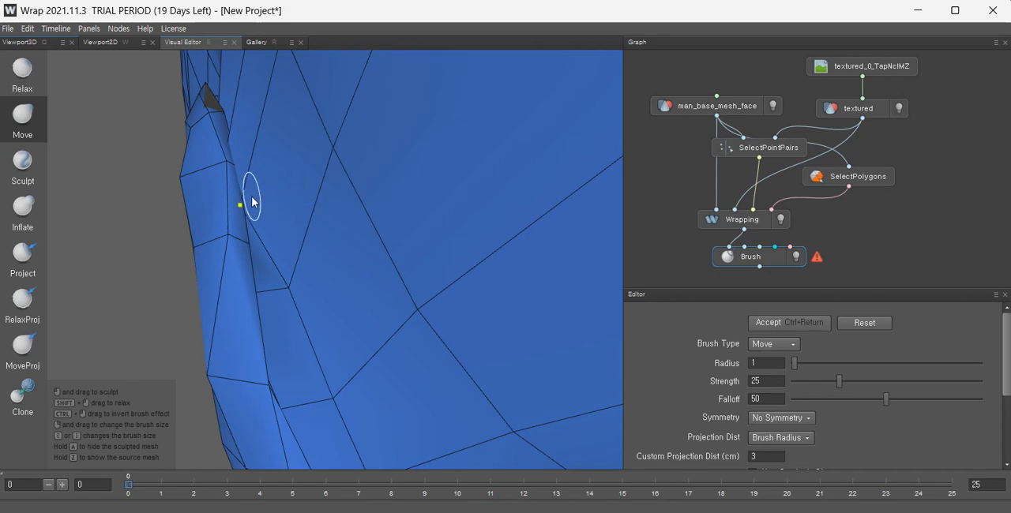
pyautogui.keyDown('alt'); pyautogui.moveTo(273, 255); pyautogui.dragTo(274, 257); pyautogui.keyUp('alt')
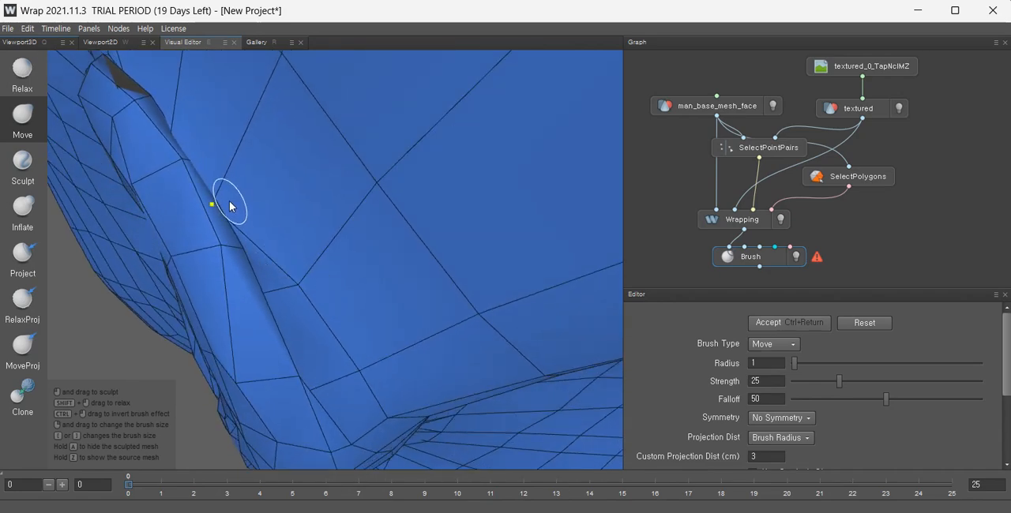
pyautogui.keyDown('alt'); pyautogui.moveTo(222, 191); pyautogui.dragTo(170, 186); pyautogui.keyUp('alt')
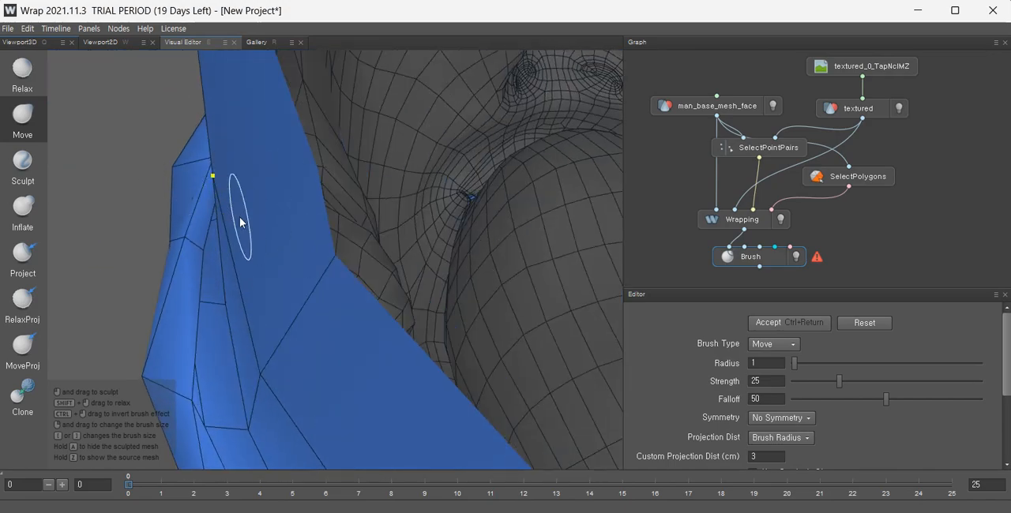
pyautogui.keyDown('alt'); pyautogui.moveTo(240, 217); pyautogui.dragTo(344, 245); pyautogui.keyUp('alt')
pyautogui.keyDown('alt'); pyautogui.moveTo(183, 213); pyautogui.dragTo(338, 192, button='middle'); pyautogui.keyUp('alt')
pyautogui.scroll(-2, 339, 192)
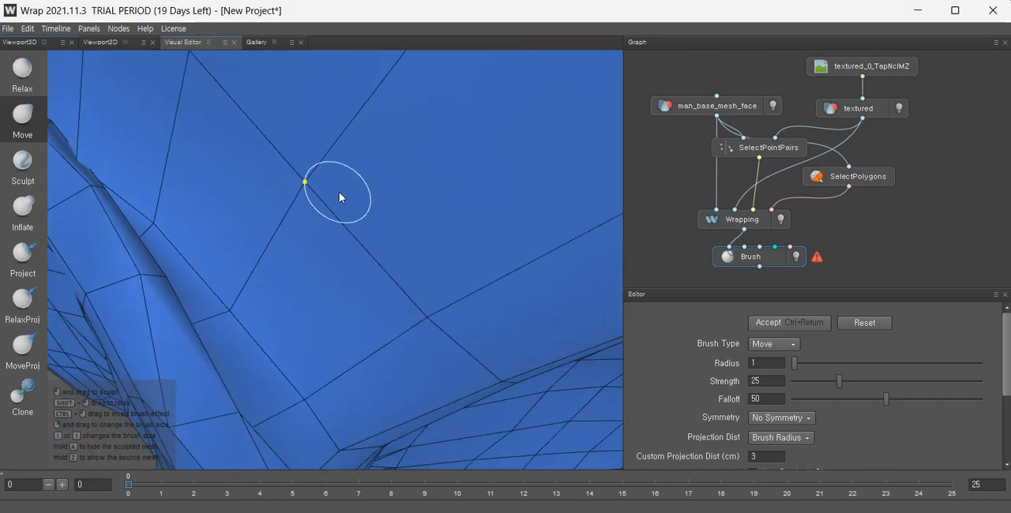
# Adjust the vertices along the edge of the nose wing with the Move brush to match the scan.
pyautogui.scroll(-2, 339, 192)
pyautogui.keyDown('alt'); pyautogui.moveTo(246, 198); pyautogui.dragTo(259, 269); pyautogui.keyUp('alt')
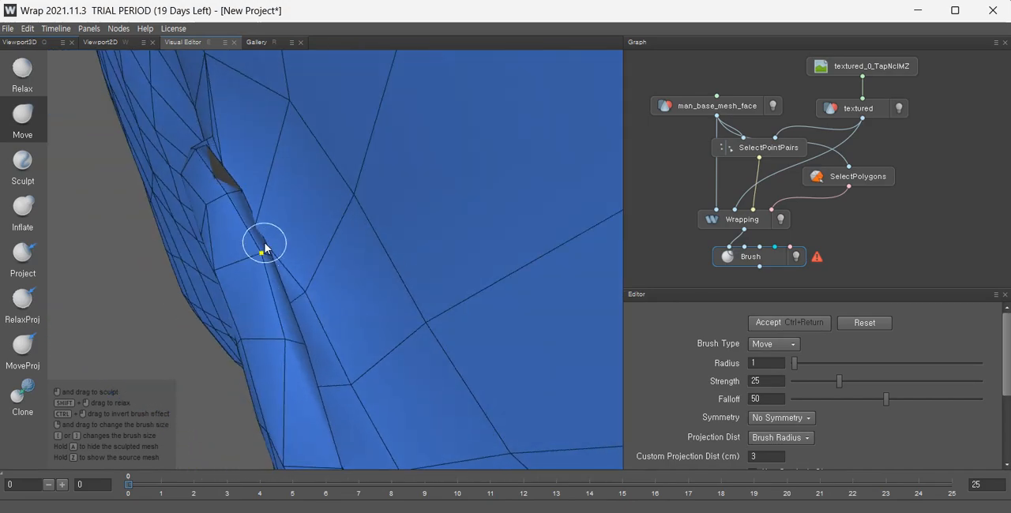
pyautogui.moveTo(250, 235); pyautogui.dragTo(338, 219)
pyautogui.keyDown('alt'); pyautogui.moveTo(278, 211); pyautogui.dragTo(235, 270); pyautogui.keyUp('alt')
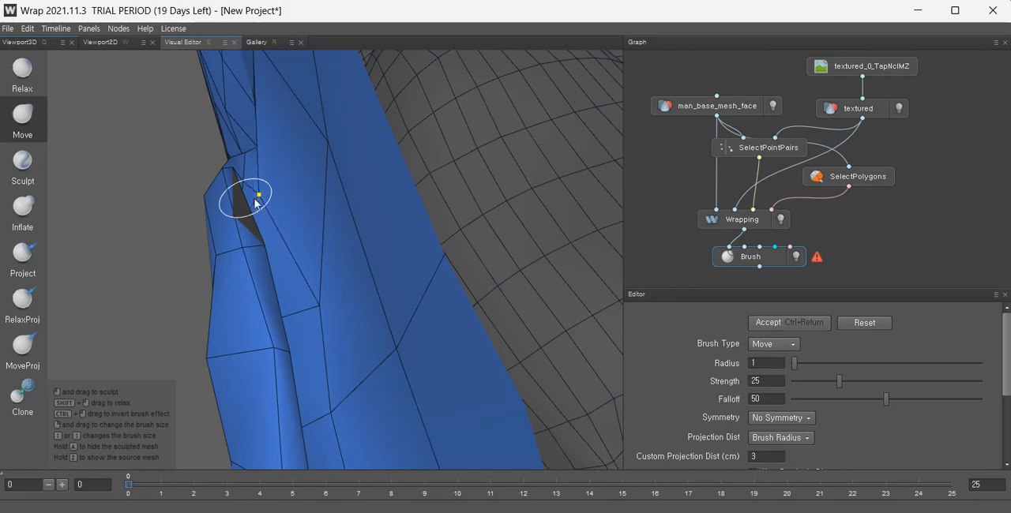
pyautogui.moveTo(249, 204)
pyautogui.keyDown('alt'); pyautogui.mouseDown()
pyautogui.moveTo(402, 284)
pyautogui.moveTo(293, 229)
pyautogui.moveTo(248, 232)
pyautogui.moveTo(361, 242)
pyautogui.moveTo(310, 222)
pyautogui.mouseUp(); pyautogui.keyUp('alt')
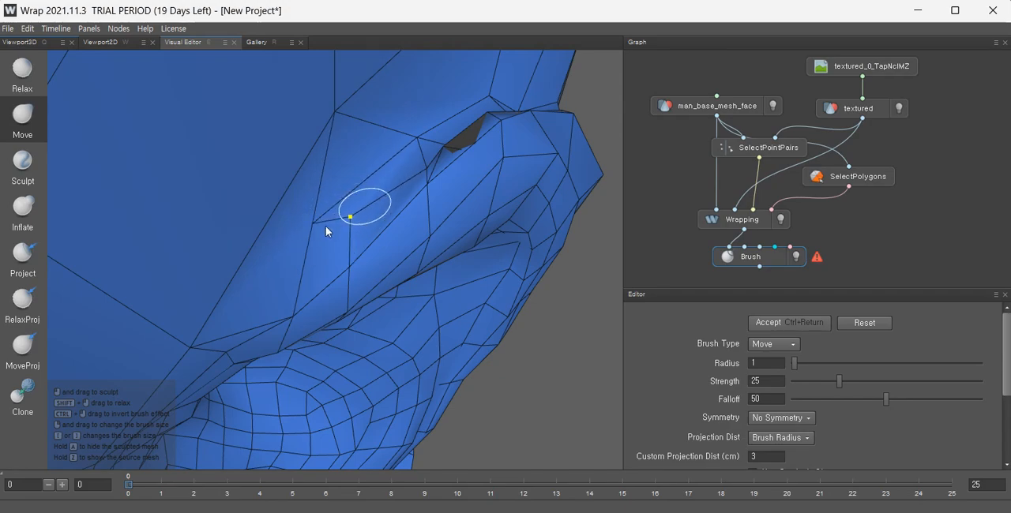
# Pull the vertices around the nostril opening into place with the Move brush.
pyautogui.keyDown('alt'); pyautogui.moveTo(429, 181); pyautogui.dragTo(454, 180); pyautogui.keyUp('alt')
pyautogui.moveTo(496, 116); pyautogui.dragTo(522, 141)
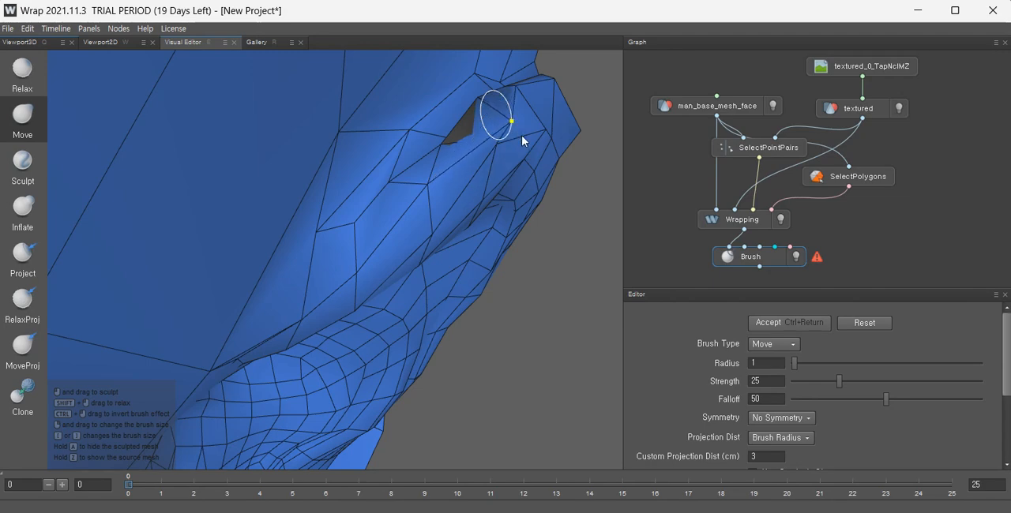
pyautogui.moveTo(427, 187); pyautogui.dragTo(450, 196)
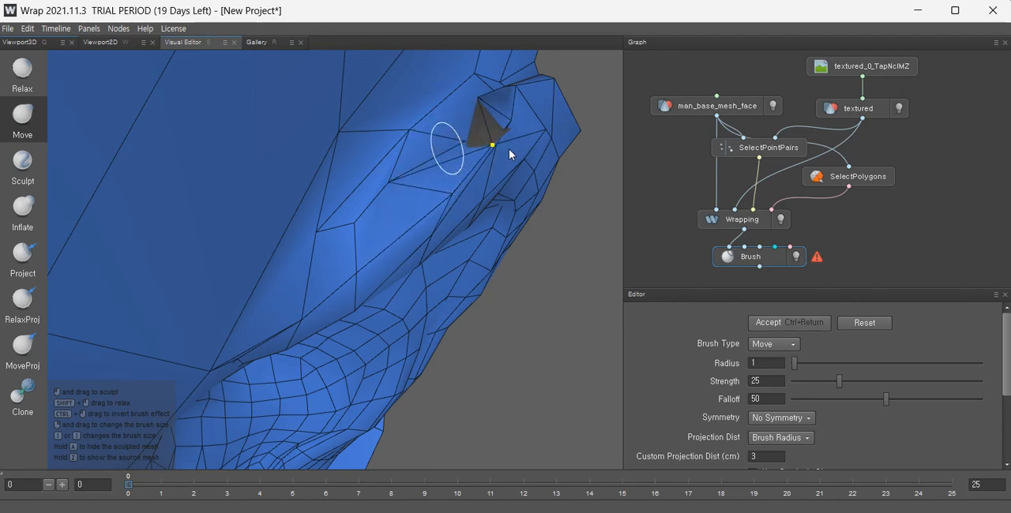
pyautogui.moveTo(449, 117)
pyautogui.mouseDown()
pyautogui.moveTo(399, 98)
pyautogui.moveTo(440, 136)
pyautogui.moveTo(483, 102)
pyautogui.moveTo(573, 118)
pyautogui.moveTo(428, 176)
pyautogui.moveTo(440, 164)
pyautogui.moveTo(458, 182)
pyautogui.moveTo(452, 169)
pyautogui.moveTo(488, 163)
pyautogui.moveTo(459, 127)
pyautogui.moveTo(515, 139)
pyautogui.moveTo(495, 139)
pyautogui.moveTo(456, 221)
pyautogui.moveTo(329, 272)
pyautogui.moveTo(212, 240)
pyautogui.moveTo(214, 255)
pyautogui.mouseUp()
# Move the vertices along the nose wing crease to tighten it against the scan.
pyautogui.keyDown('alt'); pyautogui.moveTo(434, 324); pyautogui.dragTo(418, 289, button='middle'); pyautogui.keyUp('alt')
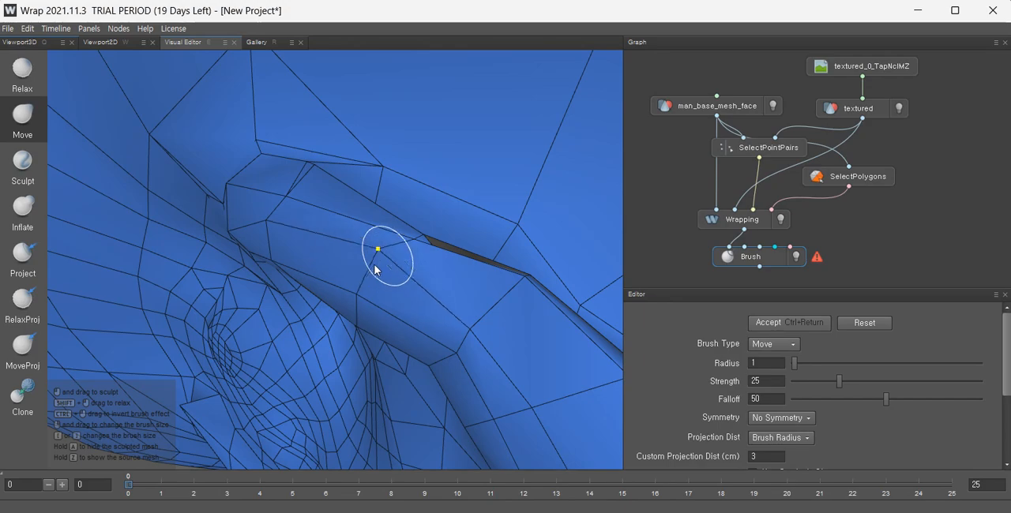
pyautogui.moveTo(375, 265); pyautogui.dragTo(365, 273)
pyautogui.moveTo(416, 240); pyautogui.dragTo(394, 259)
pyautogui.moveTo(479, 302)
pyautogui.keyDown('alt'); pyautogui.mouseDown()
pyautogui.moveTo(427, 316)
pyautogui.moveTo(472, 307)
pyautogui.mouseUp(); pyautogui.keyUp('alt')
pyautogui.moveTo(534, 297)
pyautogui.mouseDown()
pyautogui.moveTo(460, 316)
pyautogui.moveTo(489, 315)
pyautogui.moveTo(455, 313)
pyautogui.moveTo(370, 250)
pyautogui.moveTo(481, 263)
pyautogui.moveTo(465, 314)
pyautogui.moveTo(489, 311)
pyautogui.moveTo(467, 344)
pyautogui.mouseUp()
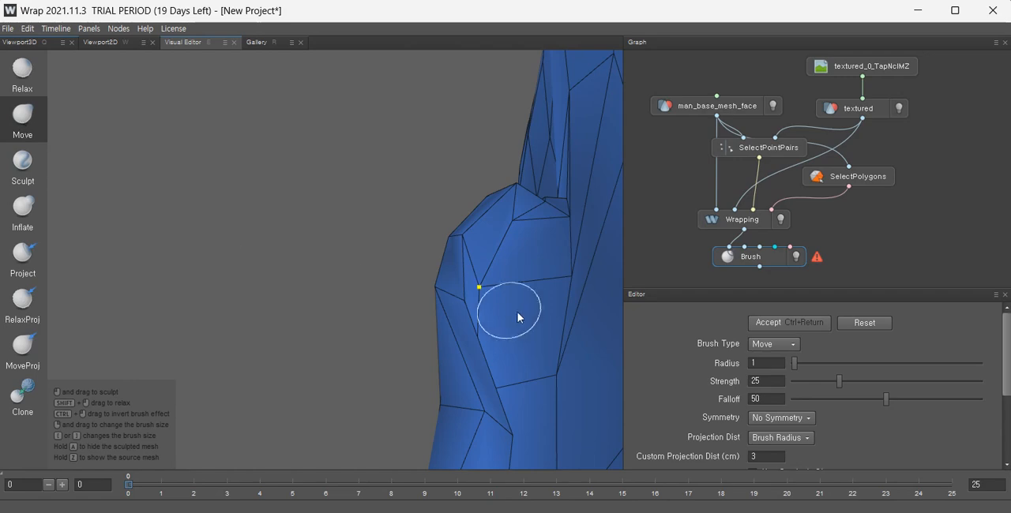
# Shape the vertices along the ear's front profile edge with the Move brush.
pyautogui.moveTo(487, 290)
pyautogui.mouseDown()
pyautogui.moveTo(522, 252)
pyautogui.moveTo(481, 383)
pyautogui.mouseUp()
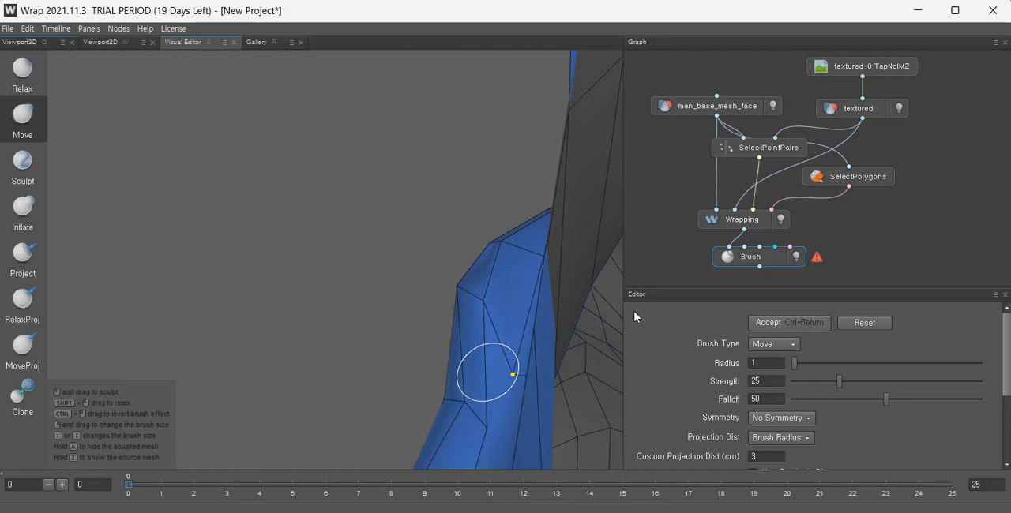
pyautogui.keyDown('alt'); pyautogui.moveTo(514, 423); pyautogui.dragTo(454, 383); pyautogui.keyUp('alt')
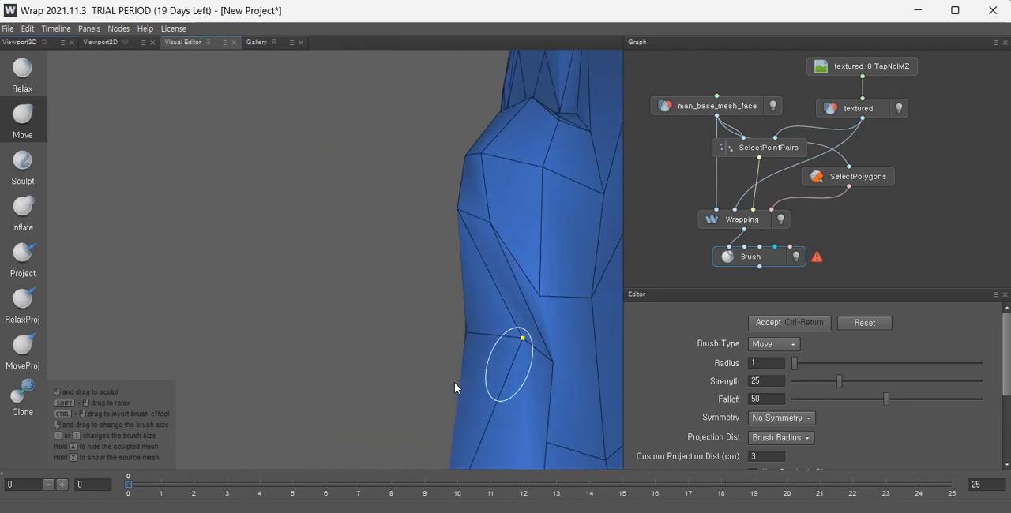
pyautogui.moveTo(541, 293)
pyautogui.mouseDown()
pyautogui.moveTo(575, 271)
pyautogui.moveTo(551, 284)
pyautogui.moveTo(585, 317)
pyautogui.moveTo(554, 294)
pyautogui.moveTo(563, 364)
pyautogui.moveTo(537, 346)
pyautogui.mouseUp()
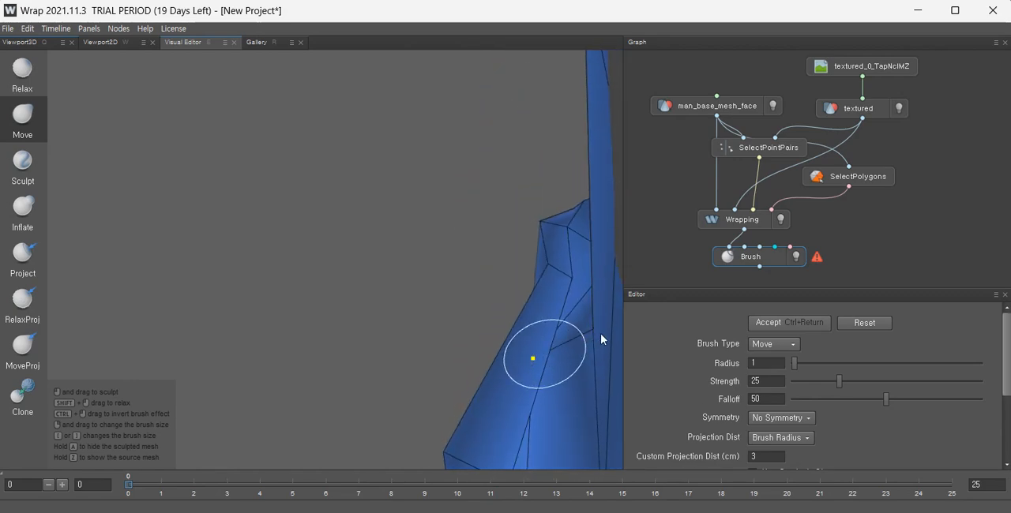
pyautogui.keyDown('alt'); pyautogui.moveTo(601, 339); pyautogui.dragTo(568, 382); pyautogui.keyUp('alt')
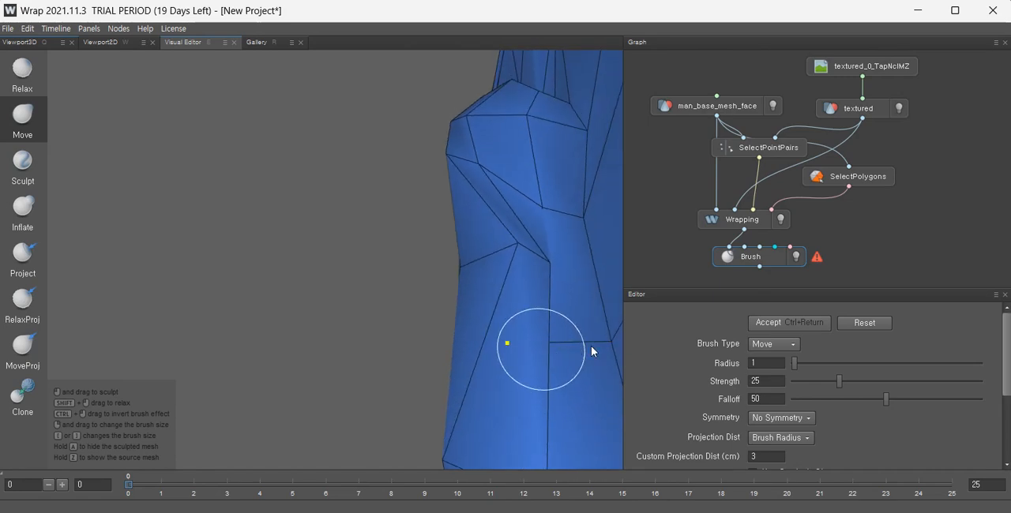
pyautogui.keyDown('alt'); pyautogui.moveTo(585, 343); pyautogui.dragTo(558, 349); pyautogui.keyUp('alt')
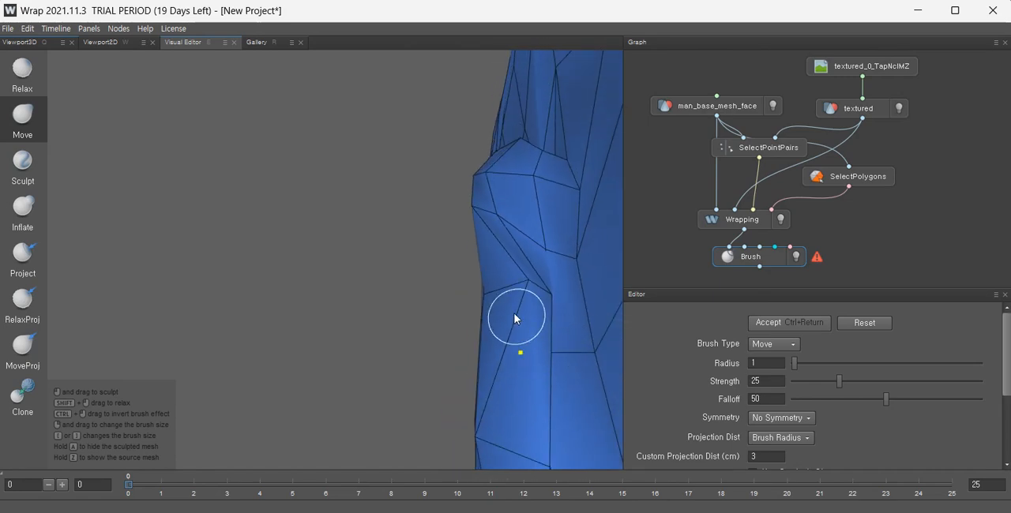
pyautogui.moveTo(518, 292)
pyautogui.mouseDown()
pyautogui.moveTo(430, 314)
pyautogui.moveTo(500, 294)
pyautogui.moveTo(477, 309)
pyautogui.mouseUp()
pyautogui.moveTo(524, 353); pyautogui.dragTo(586, 337)
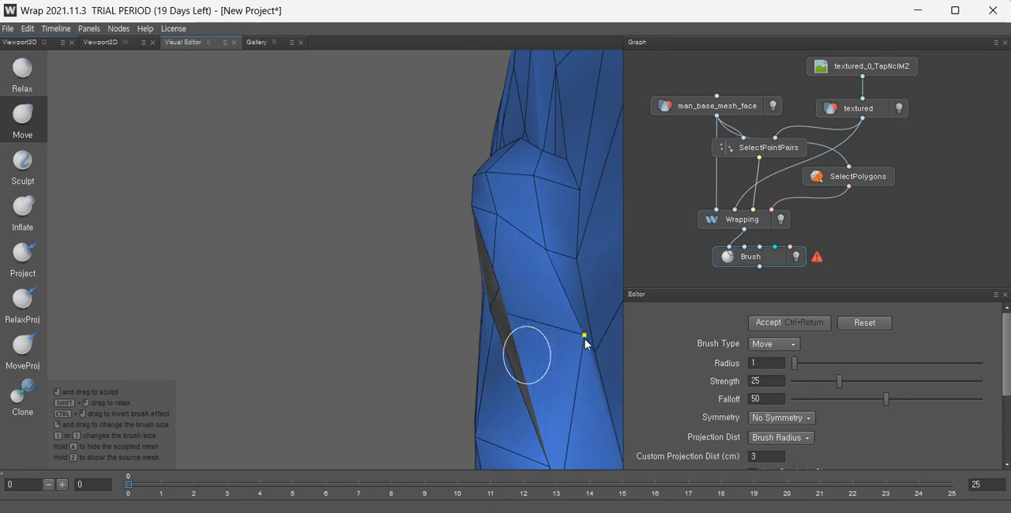
pyautogui.moveTo(491, 310)
pyautogui.mouseDown()
pyautogui.moveTo(539, 298)
pyautogui.moveTo(522, 300)
pyautogui.mouseUp()
pyautogui.moveTo(528, 374)
pyautogui.keyDown('alt'); pyautogui.mouseDown()
pyautogui.moveTo(598, 424)
pyautogui.moveTo(671, 403)
pyautogui.mouseUp(); pyautogui.keyUp('alt')
# Adjust the vertices on the underside of the nose wing around the nostril.
pyautogui.scroll(-4, 553, 229)
pyautogui.keyDown('alt'); pyautogui.moveTo(545, 245); pyautogui.dragTo(466, 241); pyautogui.keyUp('alt')
pyautogui.keyDown('alt'); pyautogui.moveTo(506, 239); pyautogui.dragTo(341, 230, button='middle'); pyautogui.keyUp('alt')
pyautogui.scroll(4, 360, 264)
pyautogui.moveTo(367, 278)
pyautogui.keyDown('alt'); pyautogui.mouseDown()
pyautogui.moveTo(345, 219)
pyautogui.moveTo(450, 280)
pyautogui.moveTo(349, 268)
pyautogui.mouseUp(); pyautogui.keyUp('alt')
pyautogui.keyDown('alt'); pyautogui.moveTo(294, 243); pyautogui.dragTo(451, 296); pyautogui.keyUp('alt')
pyautogui.keyDown('alt'); pyautogui.moveTo(336, 243); pyautogui.dragTo(382, 269); pyautogui.keyUp('alt')
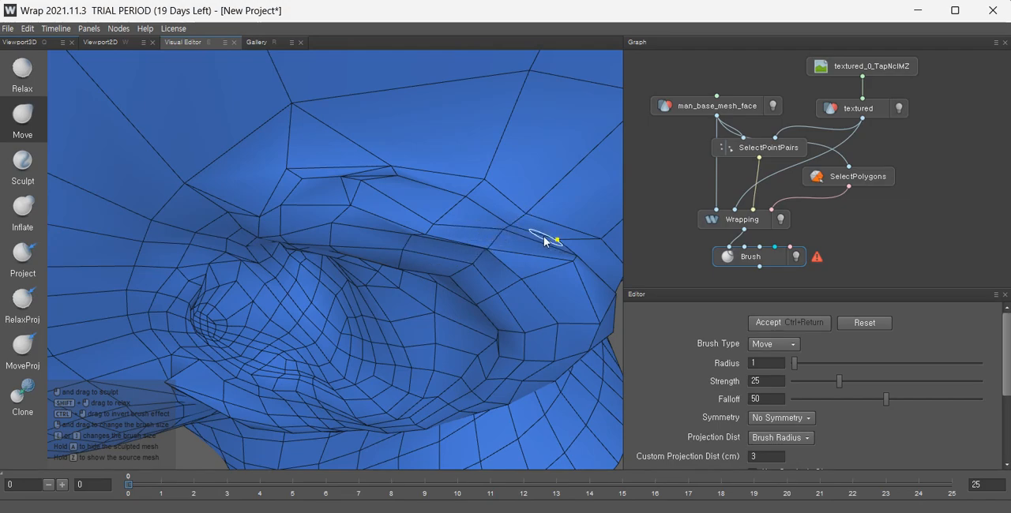
pyautogui.keyDown('alt'); pyautogui.moveTo(545, 240); pyautogui.dragTo(653, 265); pyautogui.keyUp('alt')
# Pull a vertex at the top of the ear's front edge into place.
pyautogui.scroll(-5, 424, 234)
pyautogui.scroll(-5, 442, 233)
pyautogui.keyDown('alt'); pyautogui.moveTo(364, 280); pyautogui.dragTo(328, 240); pyautogui.keyUp('alt')
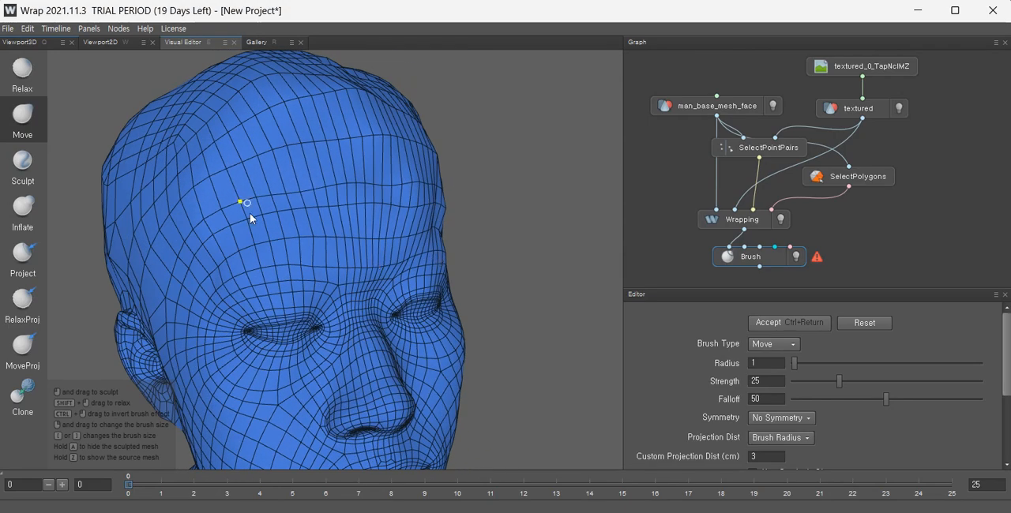
pyautogui.keyDown('alt'); pyautogui.moveTo(270, 196); pyautogui.dragTo(254, 275); pyautogui.keyUp('alt')
pyautogui.scroll(4, 253, 278)
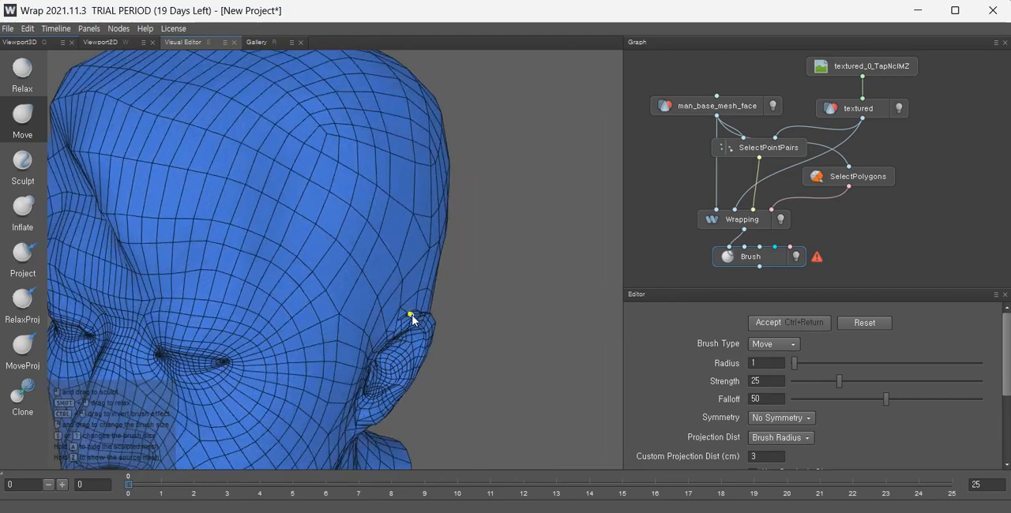
pyautogui.moveTo(411, 318)
pyautogui.keyDown('alt'); pyautogui.mouseDown()
pyautogui.moveTo(399, 327)
pyautogui.moveTo(345, 263)
pyautogui.moveTo(451, 323)
pyautogui.moveTo(410, 326)
pyautogui.moveTo(418, 298)
pyautogui.moveTo(410, 289)
pyautogui.mouseUp(); pyautogui.keyUp('alt')
# Switch to the Relax brush and smooth the mesh around the nostril rim and along the ear's front edge.
pyautogui.scroll(7, 345, 264)
pyautogui.press('shift')
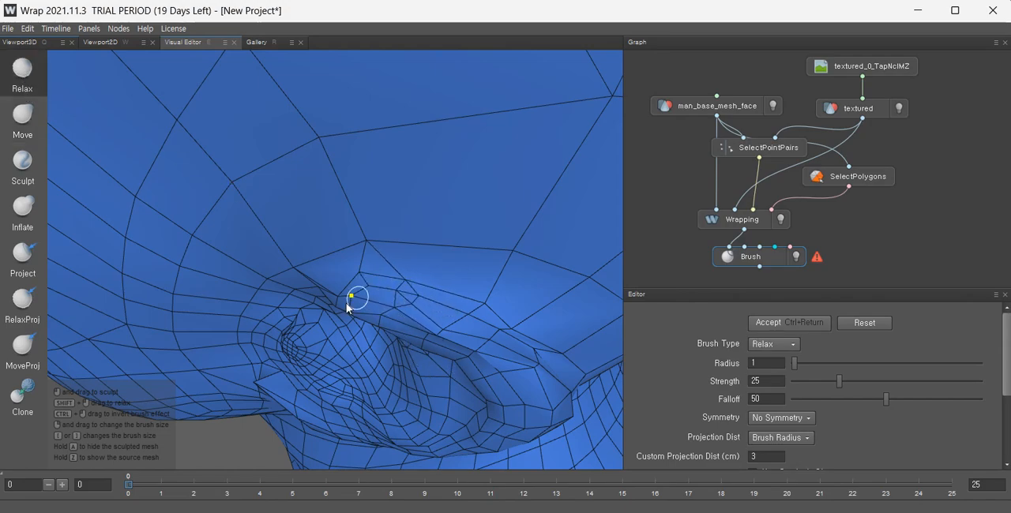
pyautogui.moveTo(421, 325)
pyautogui.keyDown('alt'); pyautogui.mouseDown()
pyautogui.moveTo(439, 263)
pyautogui.moveTo(463, 321)
pyautogui.moveTo(348, 214)
pyautogui.moveTo(531, 326)
pyautogui.moveTo(395, 230)
pyautogui.mouseUp(); pyautogui.keyUp('alt')
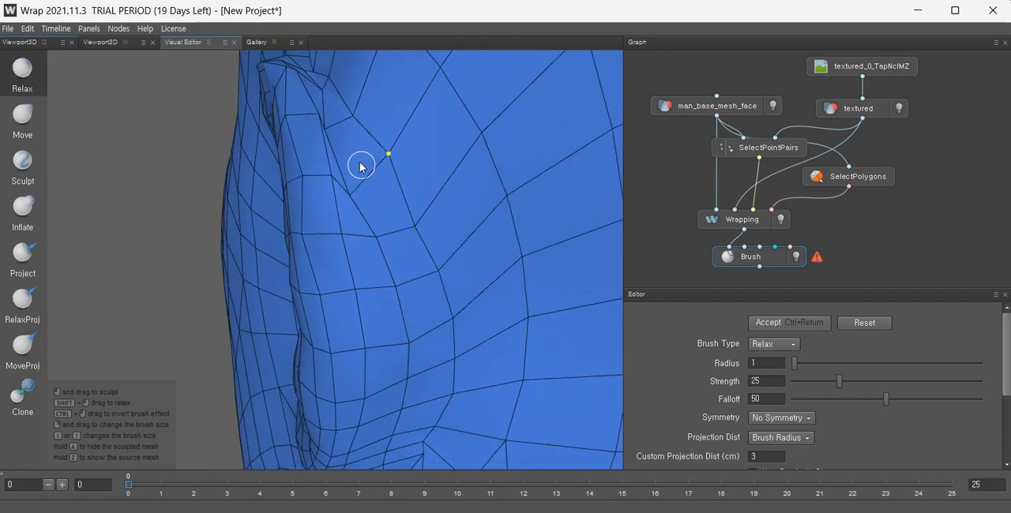
pyautogui.moveTo(322, 86)
pyautogui.keyDown('alt'); pyautogui.mouseDown()
pyautogui.moveTo(411, 289)
pyautogui.moveTo(428, 372)
pyautogui.moveTo(390, 234)
pyautogui.moveTo(386, 290)
pyautogui.mouseUp(); pyautogui.keyUp('alt')
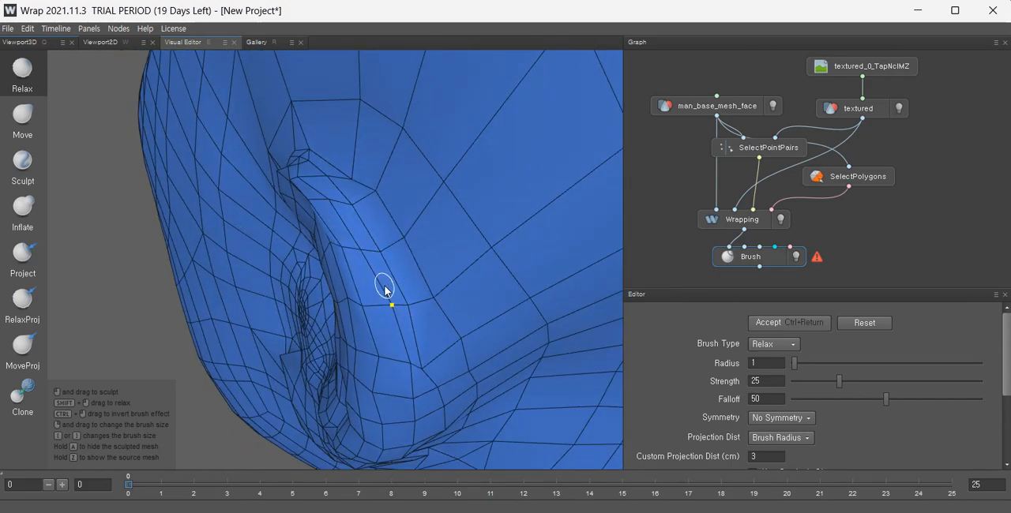
pyautogui.moveTo(306, 143)
pyautogui.keyDown('alt'); pyautogui.mouseDown()
pyautogui.moveTo(463, 248)
pyautogui.moveTo(377, 203)
pyautogui.moveTo(411, 214)
pyautogui.mouseUp(); pyautogui.keyUp('alt')
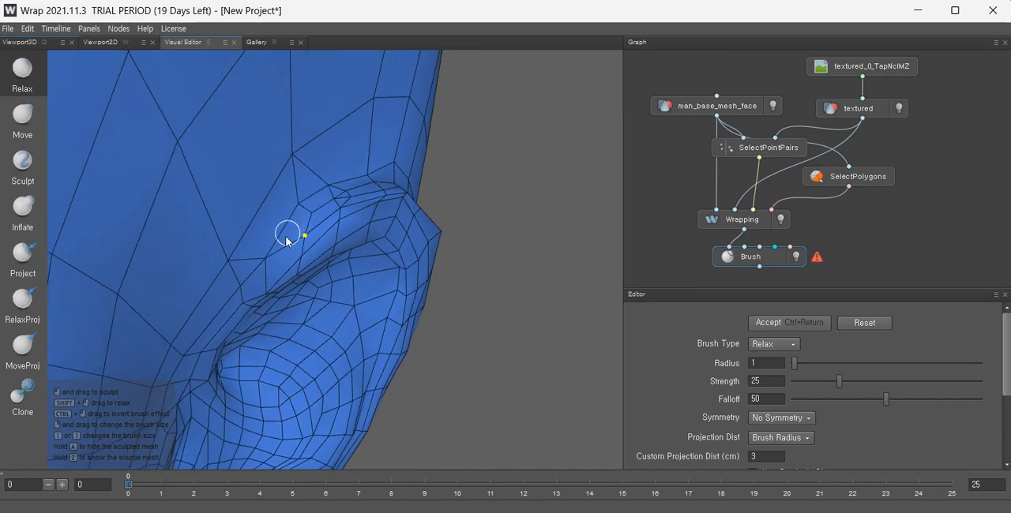
pyautogui.scroll(5, 369, 222)
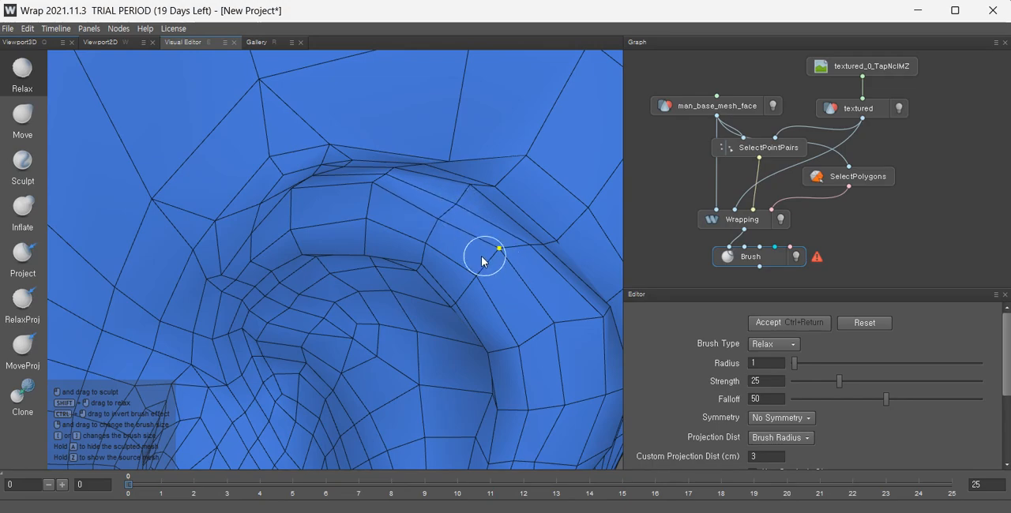
pyautogui.moveTo(485, 260)
pyautogui.keyDown('alt'); pyautogui.mouseDown()
pyautogui.moveTo(503, 275)
pyautogui.moveTo(350, 265)
pyautogui.mouseUp(); pyautogui.keyUp('alt')
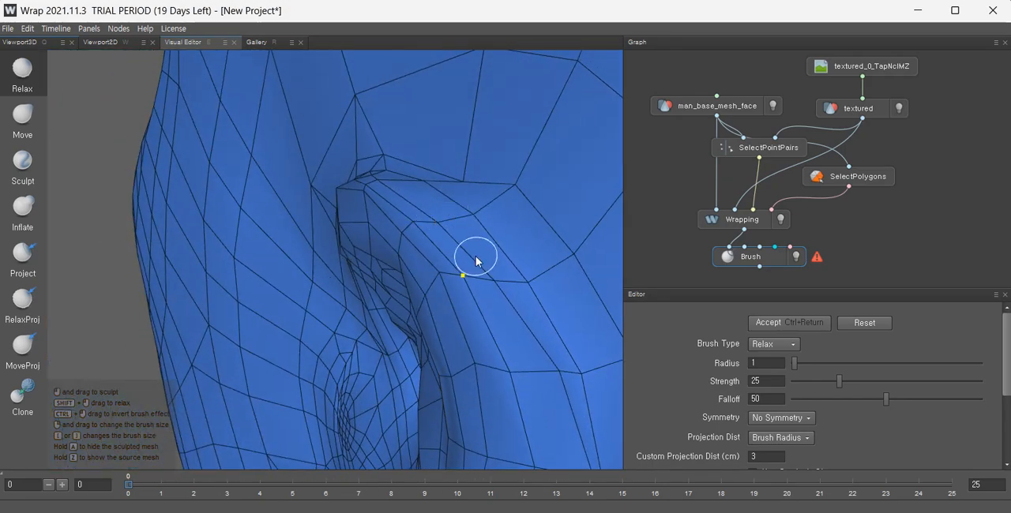
pyautogui.moveTo(608, 282)
pyautogui.keyDown('alt'); pyautogui.mouseDown()
pyautogui.moveTo(440, 225)
pyautogui.moveTo(379, 180)
pyautogui.moveTo(490, 187)
pyautogui.moveTo(429, 228)
pyautogui.moveTo(323, 239)
pyautogui.moveTo(138, 151)
pyautogui.mouseUp(); pyautogui.keyUp('alt')
# Switch to the Move brush and reshape the cheek vertices in front of the ear, undoing the last stroke.
pyautogui.click(16, 128)
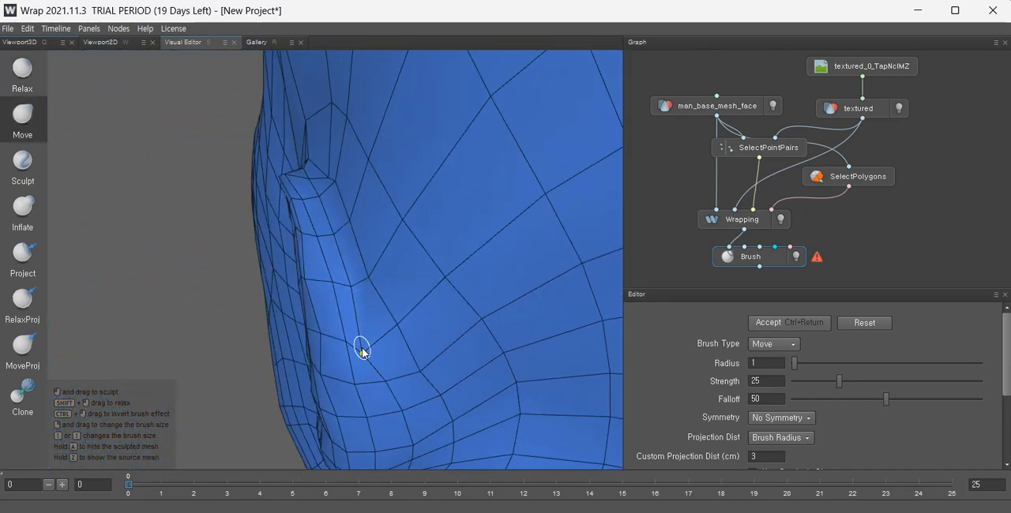
pyautogui.moveTo(379, 368)
pyautogui.keyDown('alt'); pyautogui.mouseDown()
pyautogui.moveTo(398, 381)
pyautogui.moveTo(471, 351)
pyautogui.moveTo(431, 176)
pyautogui.mouseUp(); pyautogui.keyUp('alt')
pyautogui.moveTo(353, 229)
pyautogui.keyDown('alt'); pyautogui.mouseDown()
pyautogui.moveTo(289, 217)
pyautogui.moveTo(231, 253)
pyautogui.mouseUp(); pyautogui.keyUp('alt')
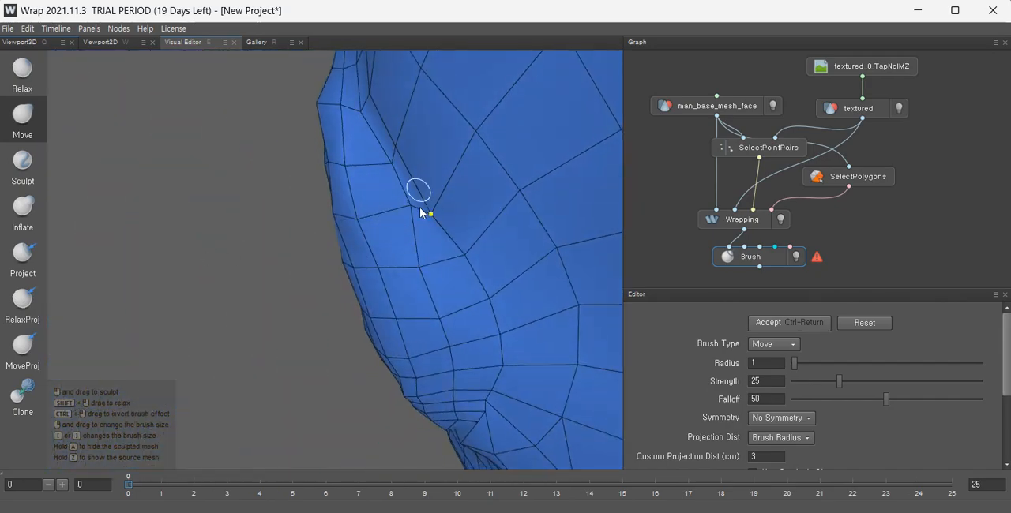
pyautogui.keyDown('alt'); pyautogui.moveTo(458, 185); pyautogui.dragTo(477, 158); pyautogui.keyUp('alt')
pyautogui.moveTo(401, 143); pyautogui.dragTo(438, 132)
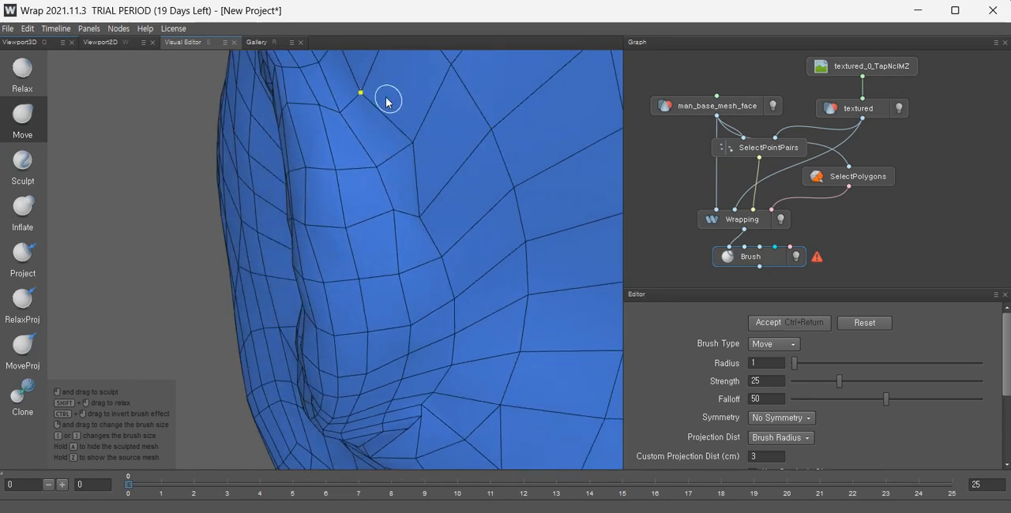
pyautogui.moveTo(361, 95)
pyautogui.mouseDown()
pyautogui.moveTo(394, 89)
pyautogui.moveTo(424, 239)
pyautogui.mouseUp()
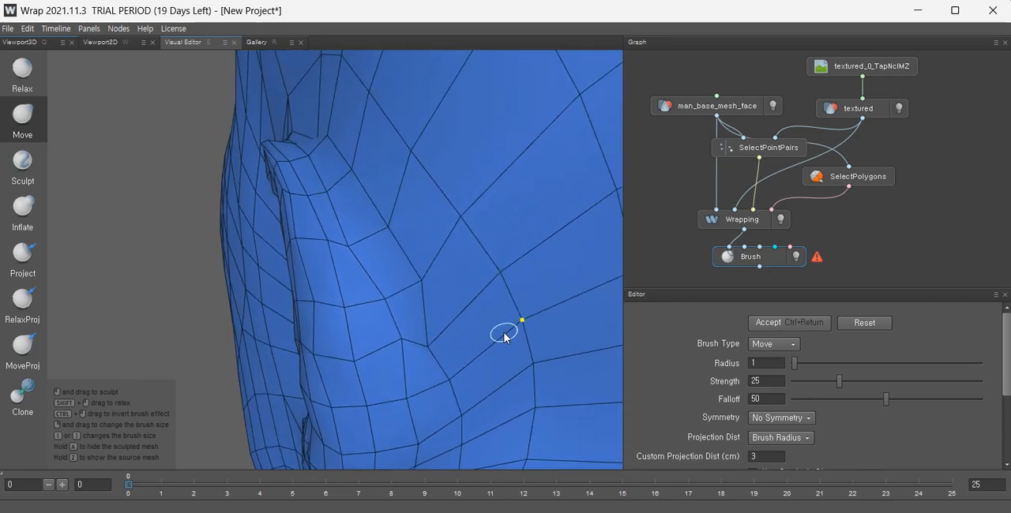
pyautogui.keyDown('alt'); pyautogui.moveTo(505, 338); pyautogui.dragTo(388, 203); pyautogui.keyUp('alt')
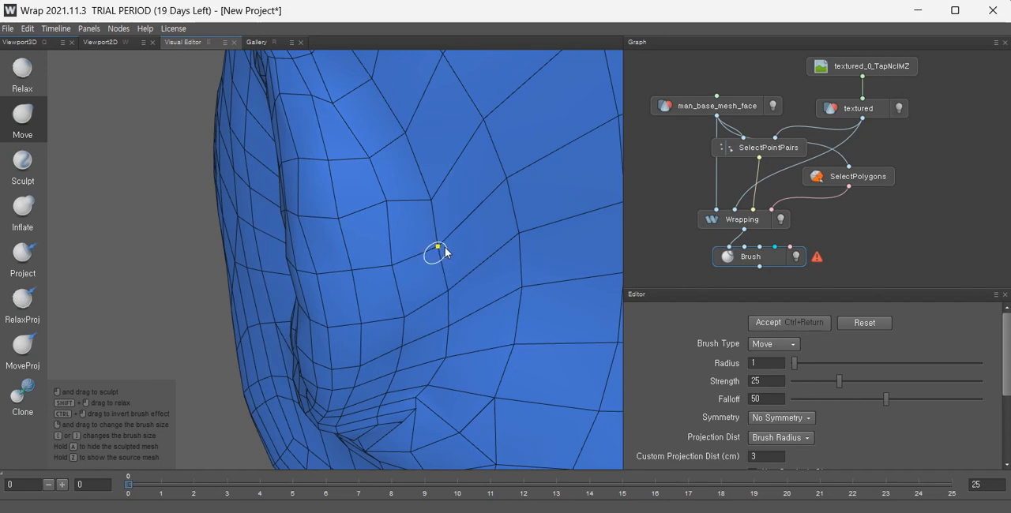
pyautogui.moveTo(449, 293); pyautogui.dragTo(456, 287)
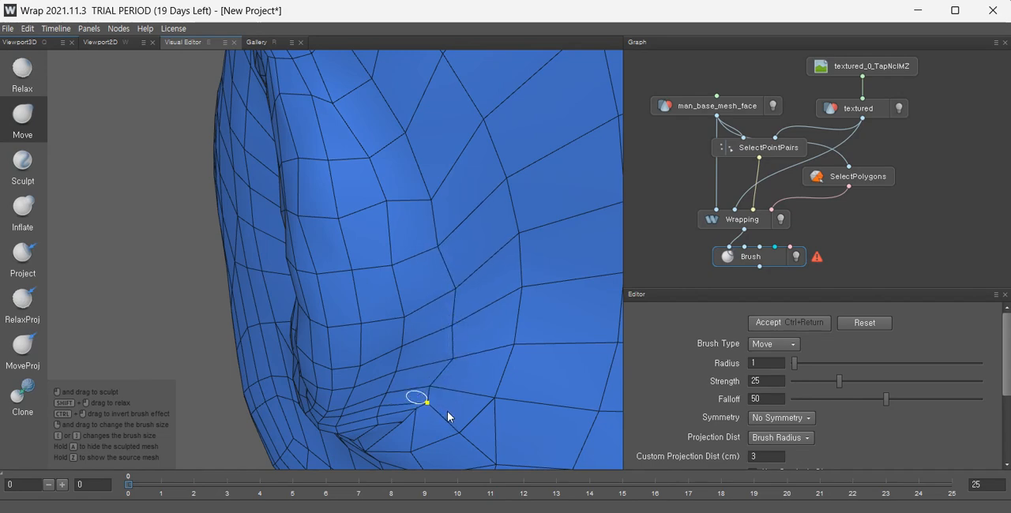
pyautogui.moveTo(469, 380)
pyautogui.keyDown('alt'); pyautogui.mouseDown()
pyautogui.moveTo(451, 225)
pyautogui.moveTo(434, 177)
pyautogui.mouseUp(); pyautogui.keyUp('alt')
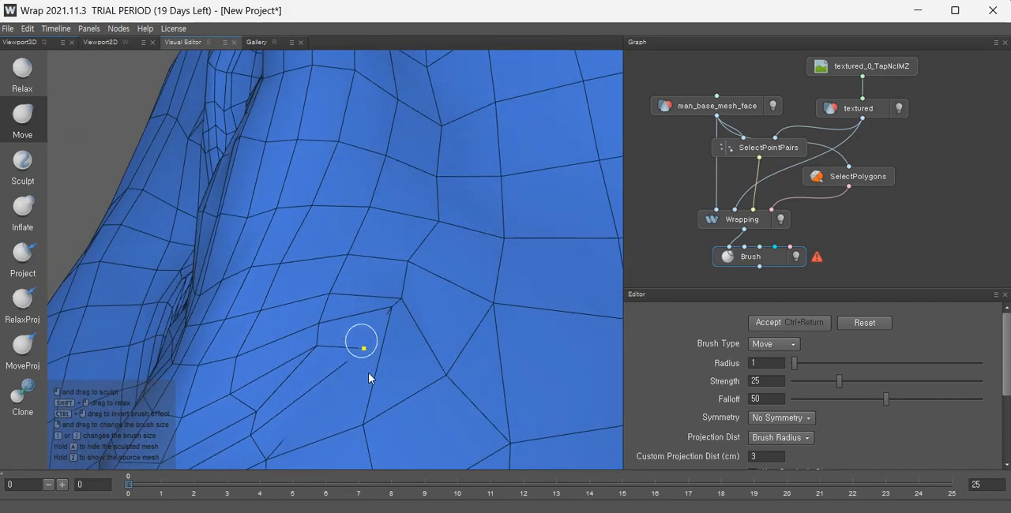
pyautogui.hotkey('ctrl', 'z')
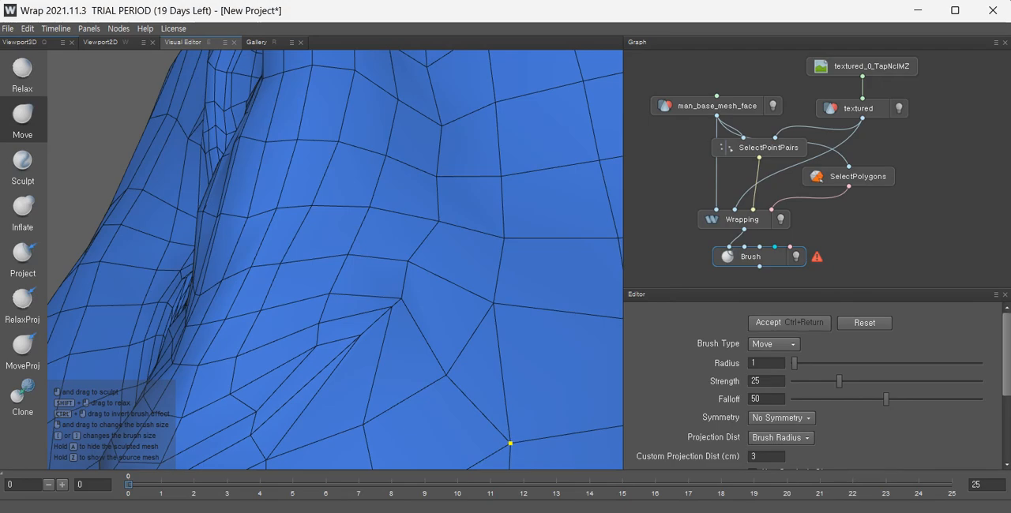
# Try moving vertices on the cheek below the ear, undoing the attempts.
pyautogui.moveTo(357, 340); pyautogui.dragTo(400, 366)
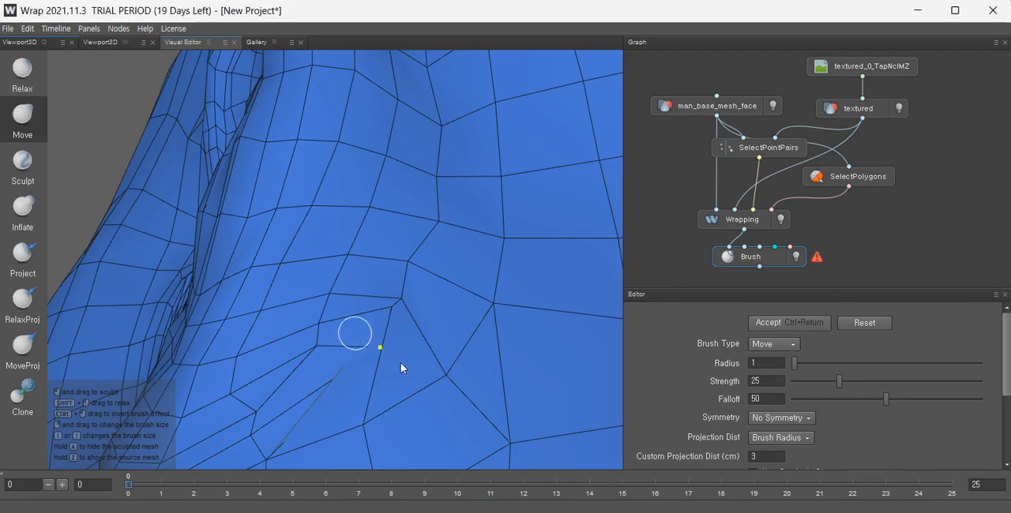
pyautogui.moveTo(354, 433)
pyautogui.keyDown('alt'); pyautogui.mouseDown()
pyautogui.moveTo(421, 463)
pyautogui.moveTo(399, 470)
pyautogui.moveTo(349, 418)
pyautogui.mouseUp(); pyautogui.keyUp('alt')
pyautogui.hotkey('ctrl', 'z')
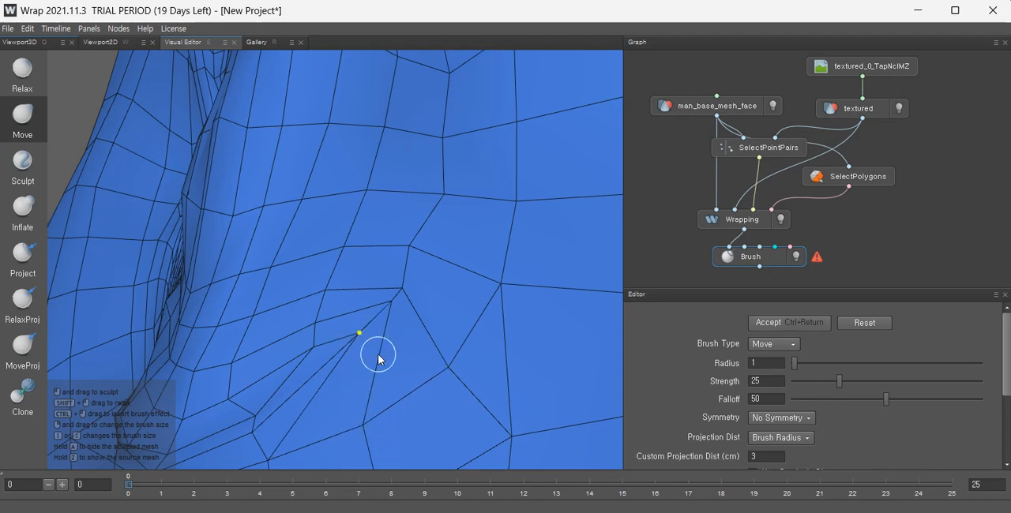
pyautogui.moveTo(358, 336)
pyautogui.mouseDown()
pyautogui.moveTo(555, 460)
pyautogui.moveTo(283, 444)
pyautogui.moveTo(497, 306)
pyautogui.mouseUp()
pyautogui.hotkey('ctrl', 'z')
pyautogui.scroll(5, 408, 368)
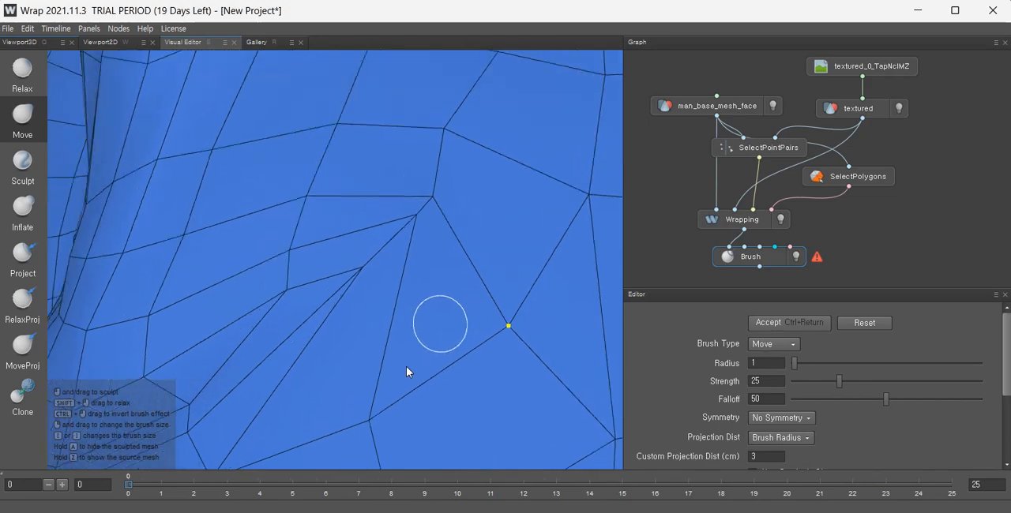
pyautogui.scroll(-2, 414, 269)
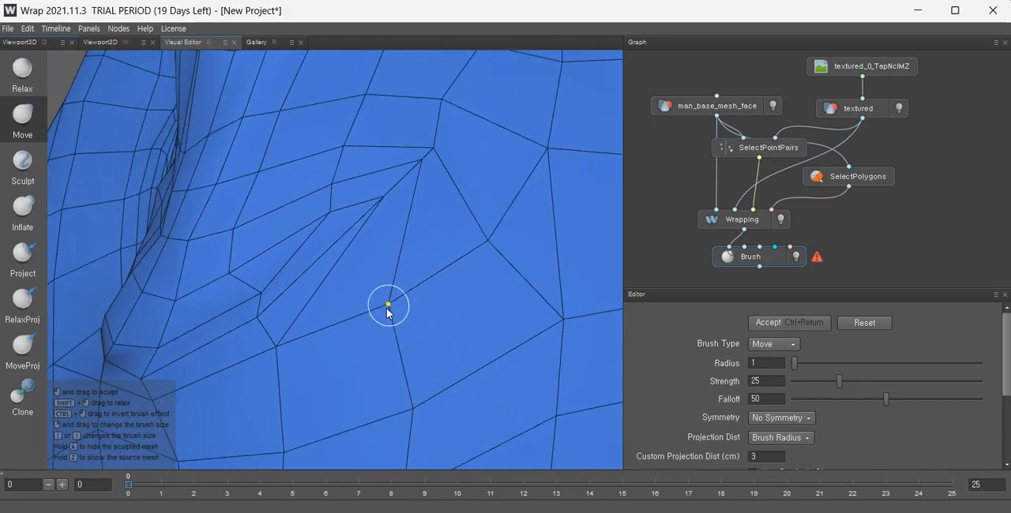
pyautogui.scroll(-8, 387, 309)
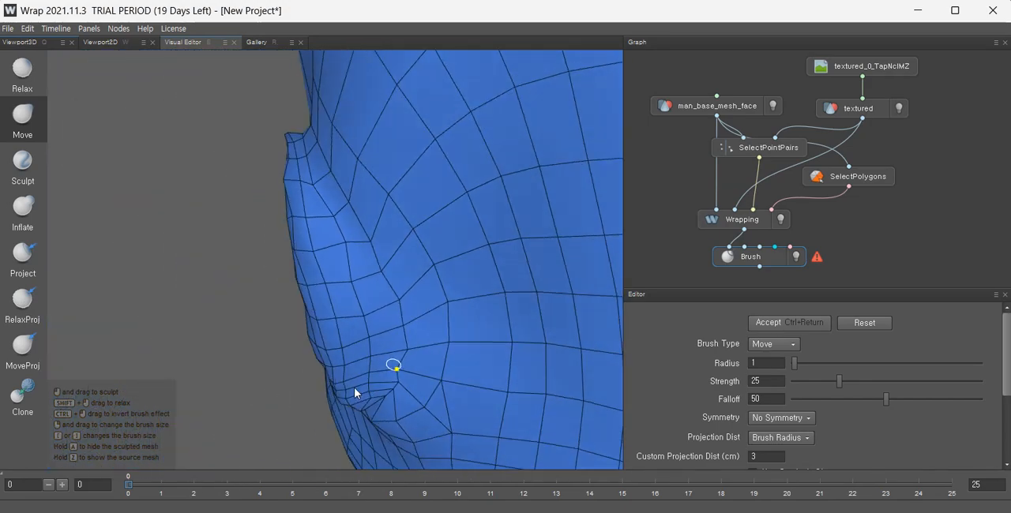
# Move the vertices where the earlobe meets the jaw to tighten the mesh around the lobe.
pyautogui.scroll(3, 366, 343)
pyautogui.keyDown('alt'); pyautogui.moveTo(372, 287); pyautogui.dragTo(415, 385); pyautogui.keyUp('alt')
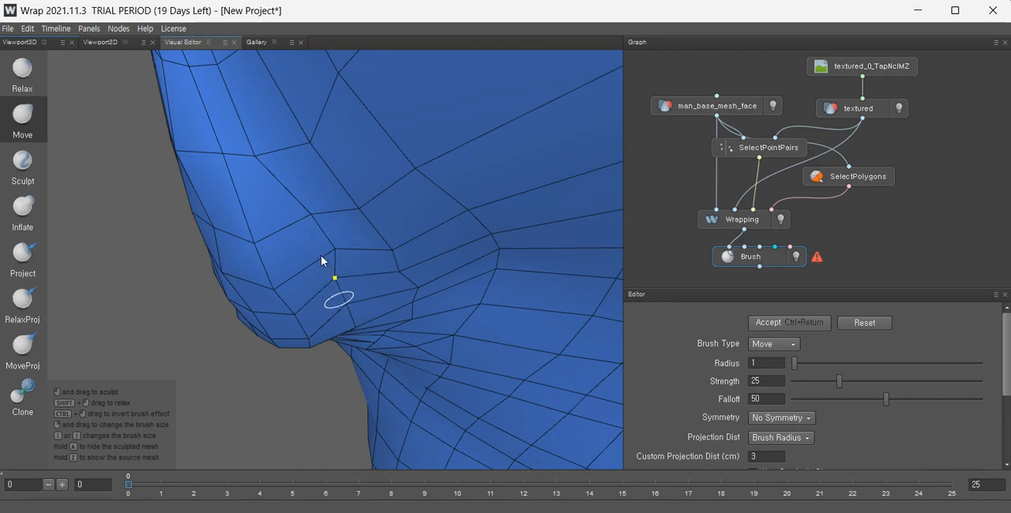
pyautogui.moveTo(320, 255); pyautogui.dragTo(301, 240)
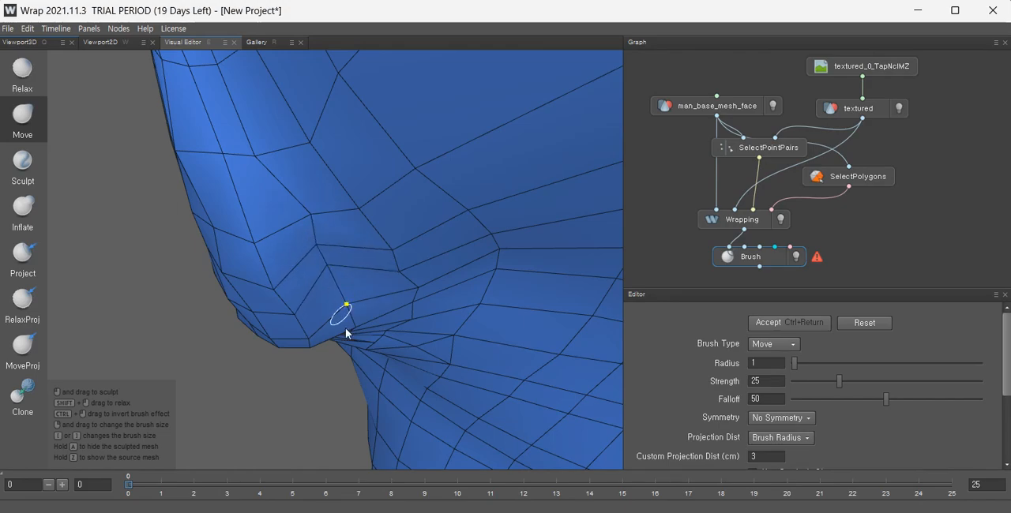
pyautogui.keyDown('alt'); pyautogui.moveTo(345, 333); pyautogui.dragTo(364, 274); pyautogui.keyUp('alt')
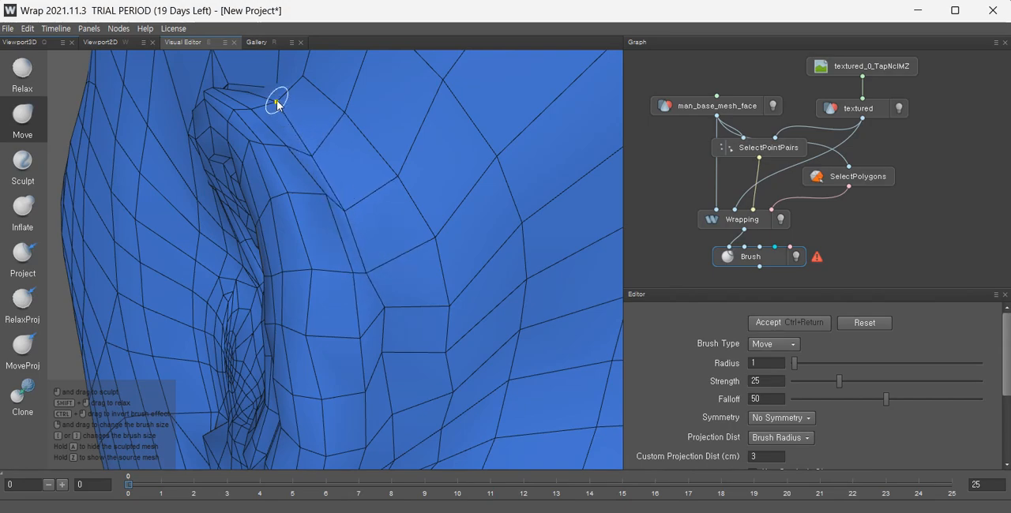
# Pull vertices along the ear's front rim and tragus into place with the Move brush.
pyautogui.keyDown('alt'); pyautogui.moveTo(292, 134); pyautogui.dragTo(401, 295); pyautogui.keyUp('alt')
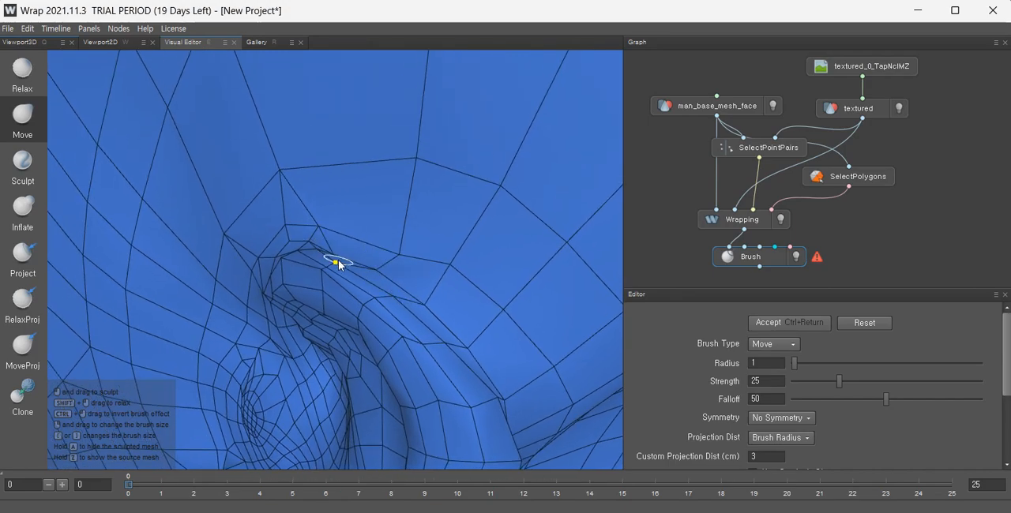
pyautogui.keyDown('alt'); pyautogui.moveTo(338, 265); pyautogui.dragTo(399, 292); pyautogui.keyUp('alt')
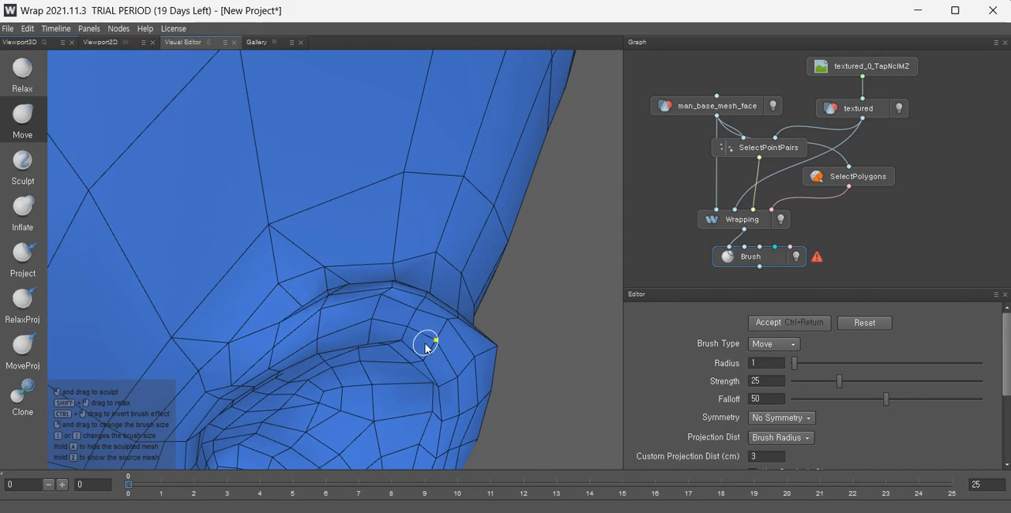
pyautogui.keyDown('alt'); pyautogui.moveTo(424, 342); pyautogui.dragTo(257, 274); pyautogui.keyUp('alt')
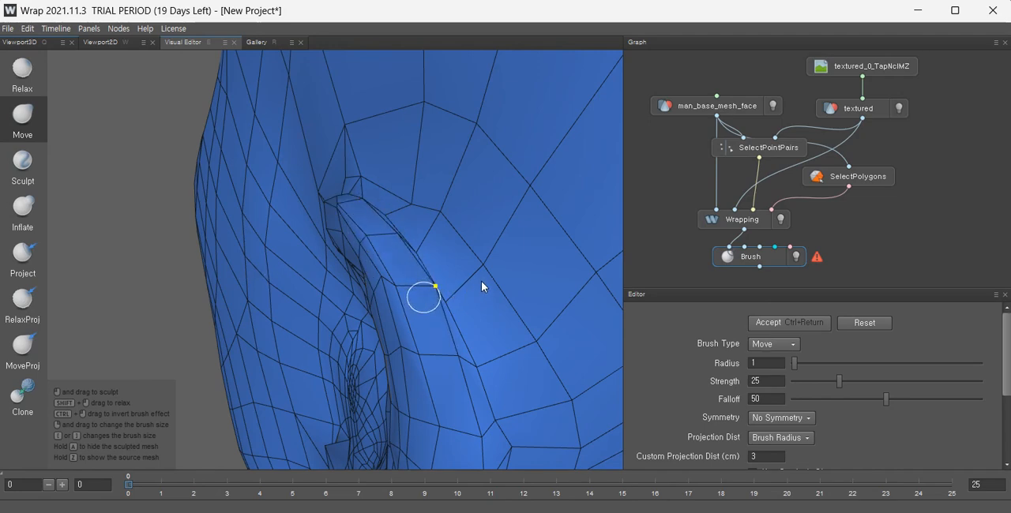
pyautogui.keyDown('alt'); pyautogui.moveTo(482, 286); pyautogui.dragTo(476, 318); pyautogui.keyUp('alt')
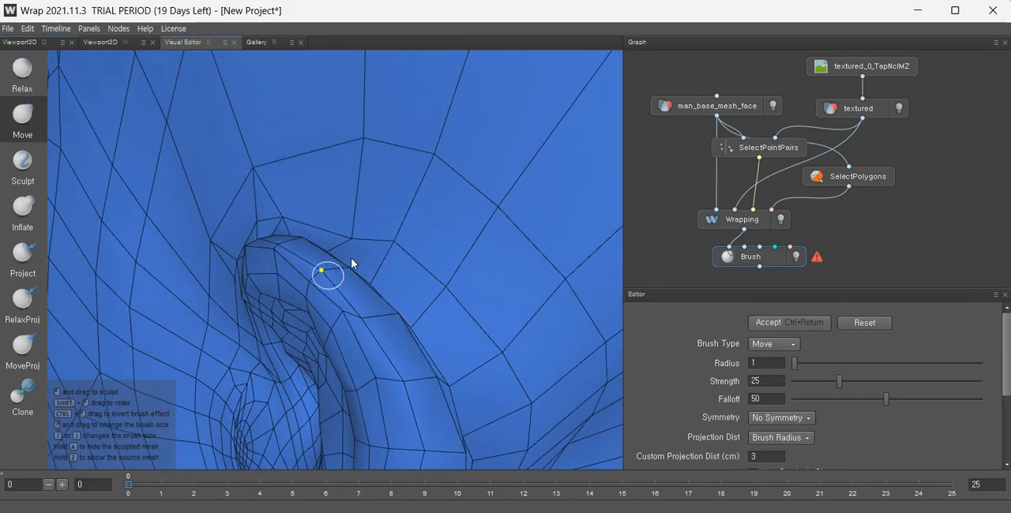
pyautogui.keyDown('alt'); pyautogui.moveTo(351, 267); pyautogui.dragTo(345, 230); pyautogui.keyUp('alt')
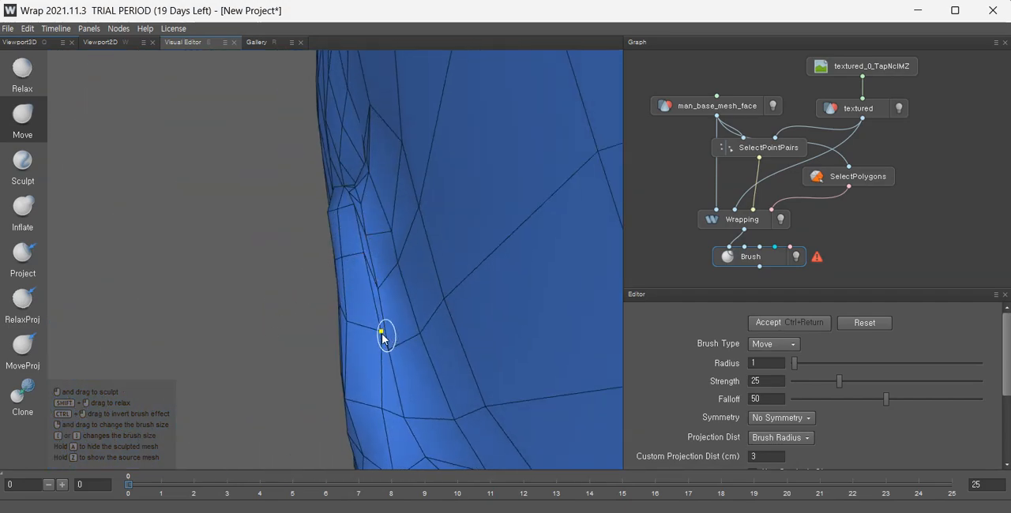
pyautogui.keyDown('alt'); pyautogui.moveTo(364, 330); pyautogui.dragTo(386, 289); pyautogui.keyUp('alt')
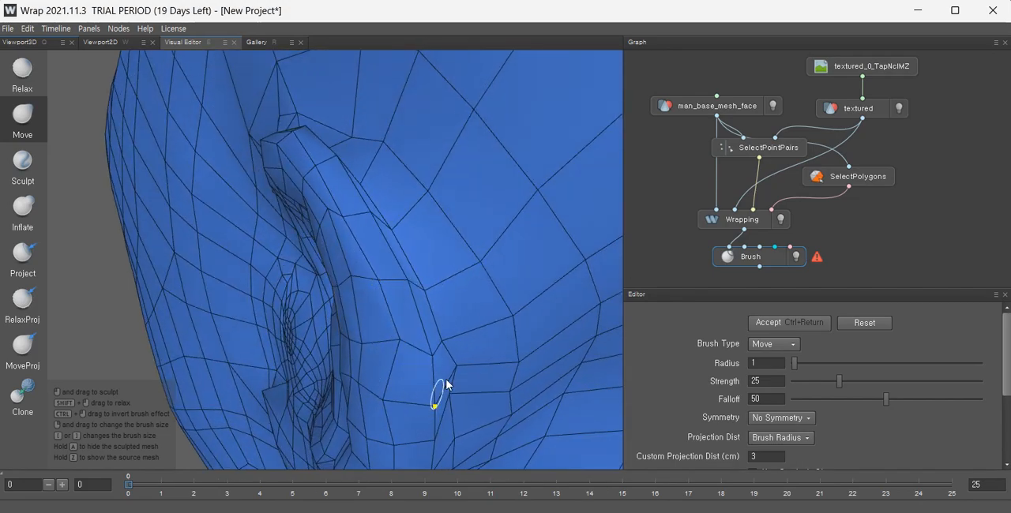
pyautogui.keyDown('alt'); pyautogui.moveTo(446, 384); pyautogui.dragTo(453, 280); pyautogui.keyUp('alt')
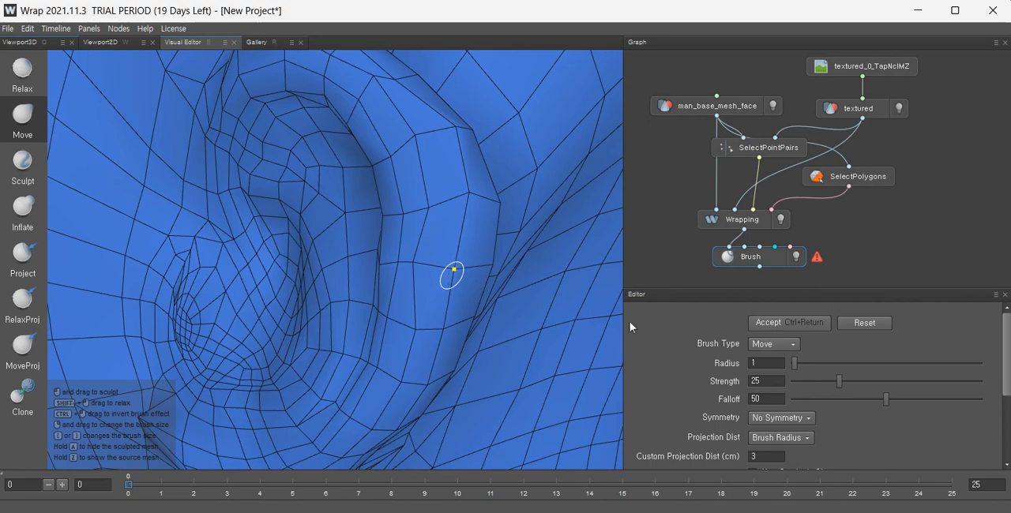
# Reshape the vertices beneath the earlobe along the jawline so the edge follows the scan.
pyautogui.scroll(-3, 506, 312)
pyautogui.moveTo(513, 315)
pyautogui.keyDown('alt'); pyautogui.mouseDown()
pyautogui.moveTo(380, 307)
pyautogui.moveTo(333, 346)
pyautogui.mouseUp(); pyautogui.keyUp('alt')
pyautogui.scroll(4, 378, 285)
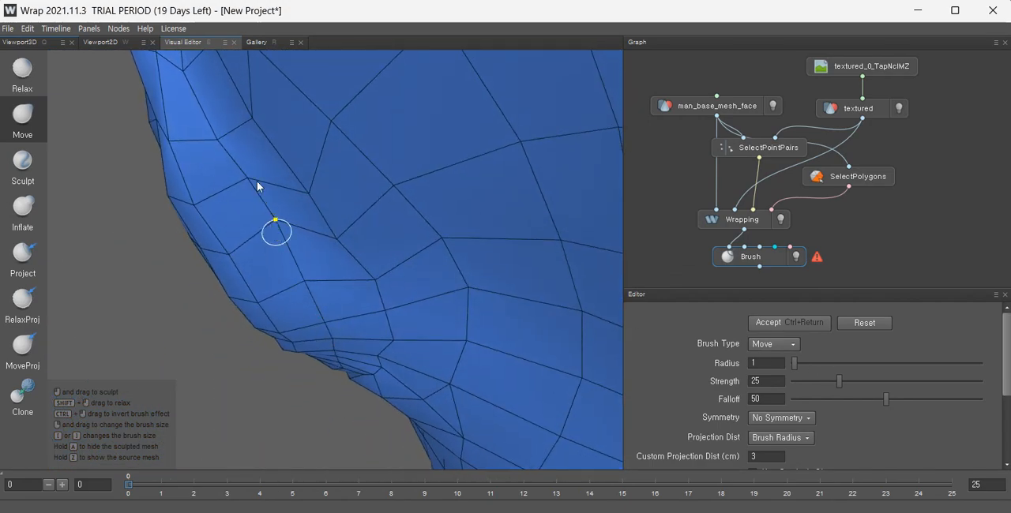
pyautogui.keyDown('alt'); pyautogui.moveTo(277, 174); pyautogui.dragTo(392, 285); pyautogui.keyUp('alt')
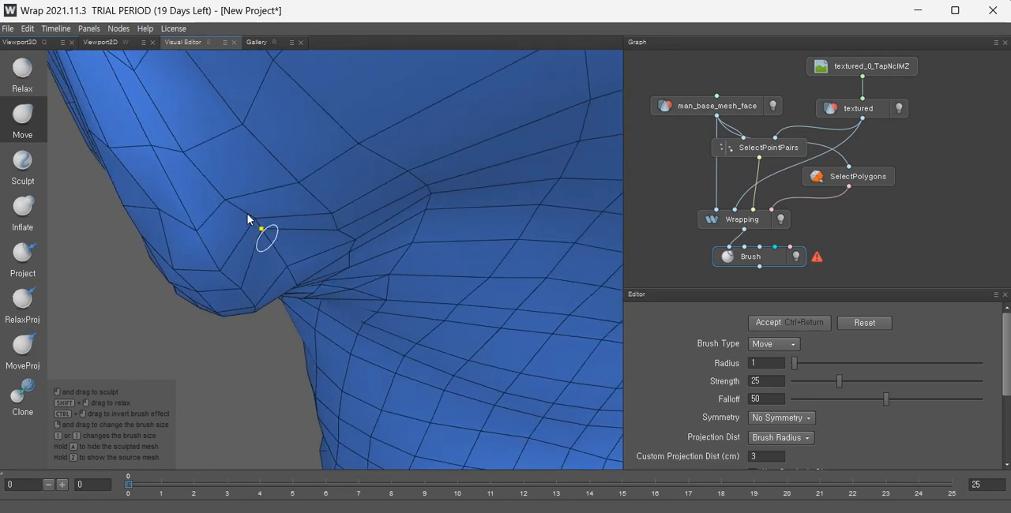
pyautogui.moveTo(257, 230)
pyautogui.mouseDown()
pyautogui.moveTo(177, 120)
pyautogui.moveTo(289, 182)
pyautogui.mouseUp()
pyautogui.scroll(3, 275, 131)
pyautogui.moveTo(273, 126); pyautogui.dragTo(171, 195)
pyautogui.keyDown('alt'); pyautogui.moveTo(245, 212); pyautogui.dragTo(305, 328); pyautogui.keyUp('alt')
pyautogui.moveTo(308, 269)
pyautogui.keyDown('alt'); pyautogui.mouseDown()
pyautogui.moveTo(354, 308)
pyautogui.moveTo(346, 302)
pyautogui.mouseUp(); pyautogui.keyUp('alt')
pyautogui.moveTo(275, 243)
pyautogui.keyDown('alt'); pyautogui.mouseDown()
pyautogui.moveTo(259, 335)
pyautogui.moveTo(264, 266)
pyautogui.mouseUp(); pyautogui.keyUp('alt')
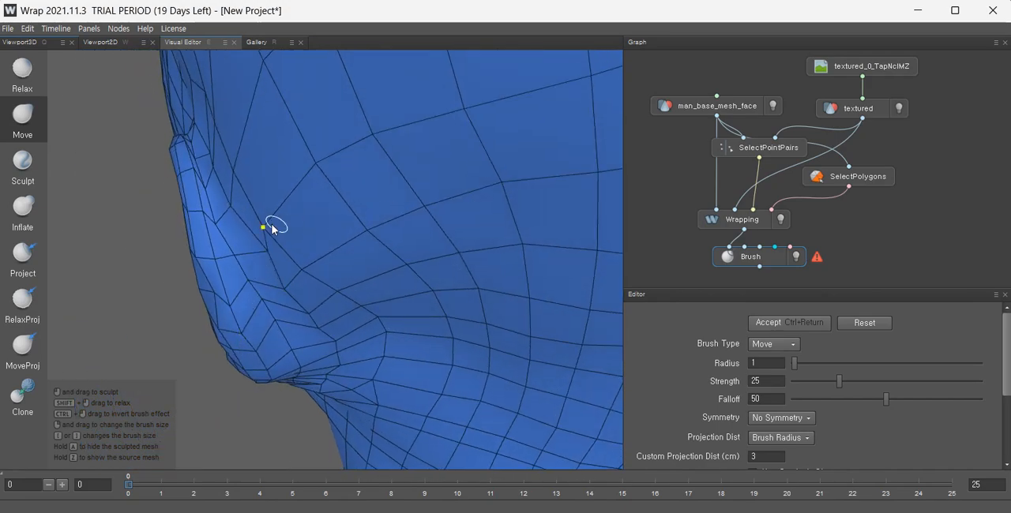
pyautogui.moveTo(313, 253)
pyautogui.keyDown('alt'); pyautogui.mouseDown()
pyautogui.moveTo(342, 297)
pyautogui.moveTo(357, 276)
pyautogui.mouseUp(); pyautogui.keyUp('alt')
pyautogui.moveTo(265, 223); pyautogui.dragTo(316, 205)
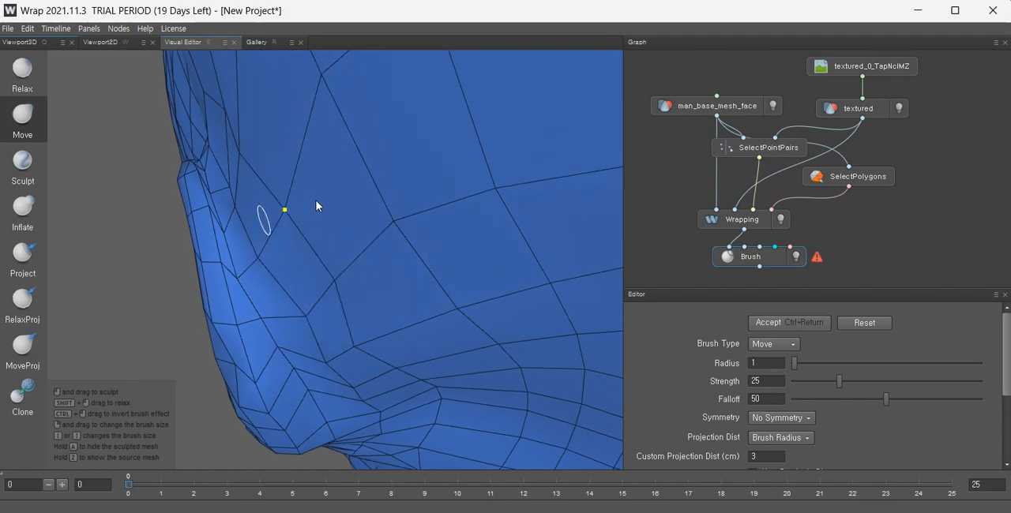
# Adjust the cheek vertices in front of the lower ear to even out the mesh flow.
pyautogui.scroll(-3, 346, 293)
pyautogui.keyDown('alt'); pyautogui.moveTo(350, 300); pyautogui.dragTo(354, 253); pyautogui.keyUp('alt')
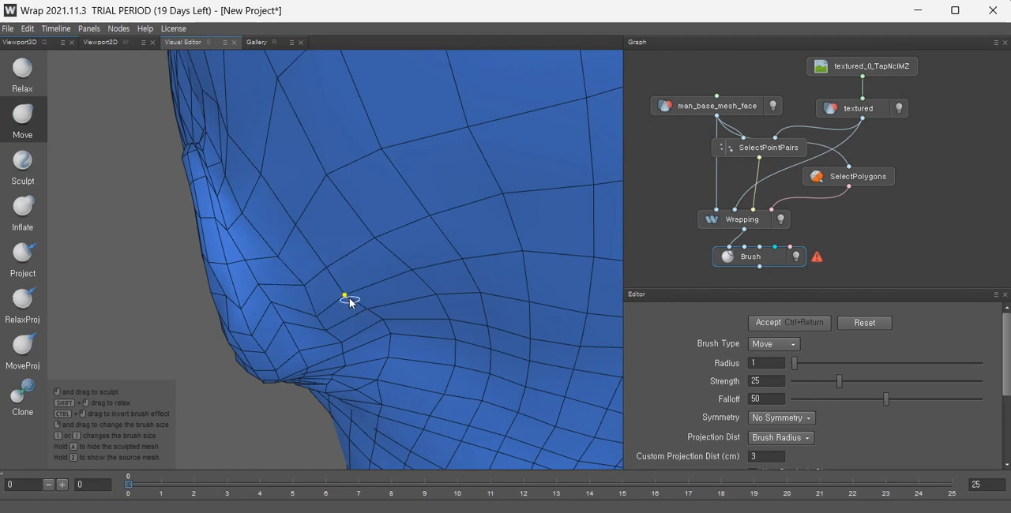
pyautogui.moveTo(350, 301)
pyautogui.mouseDown()
pyautogui.moveTo(364, 282)
pyautogui.moveTo(316, 331)
pyautogui.moveTo(314, 290)
pyautogui.mouseUp()
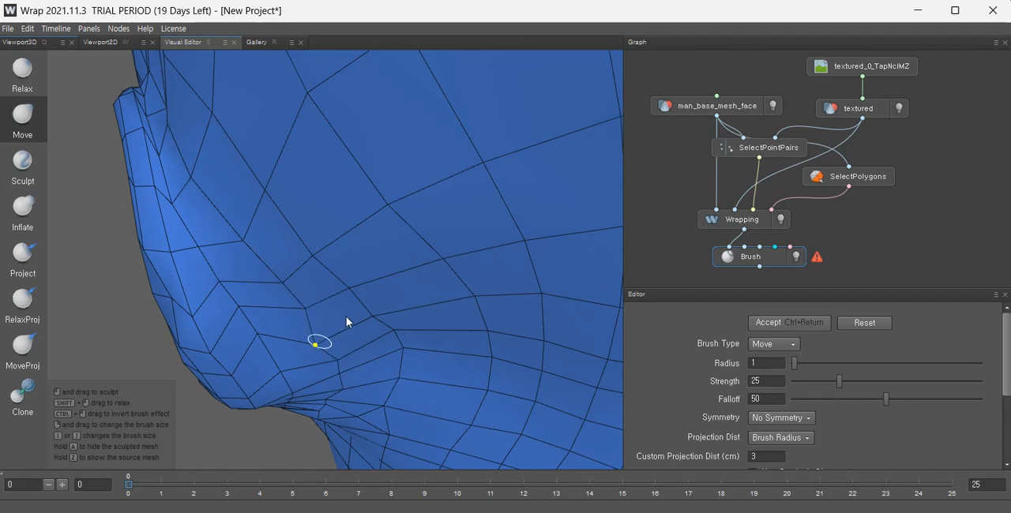
pyautogui.moveTo(314, 345); pyautogui.dragTo(331, 325)
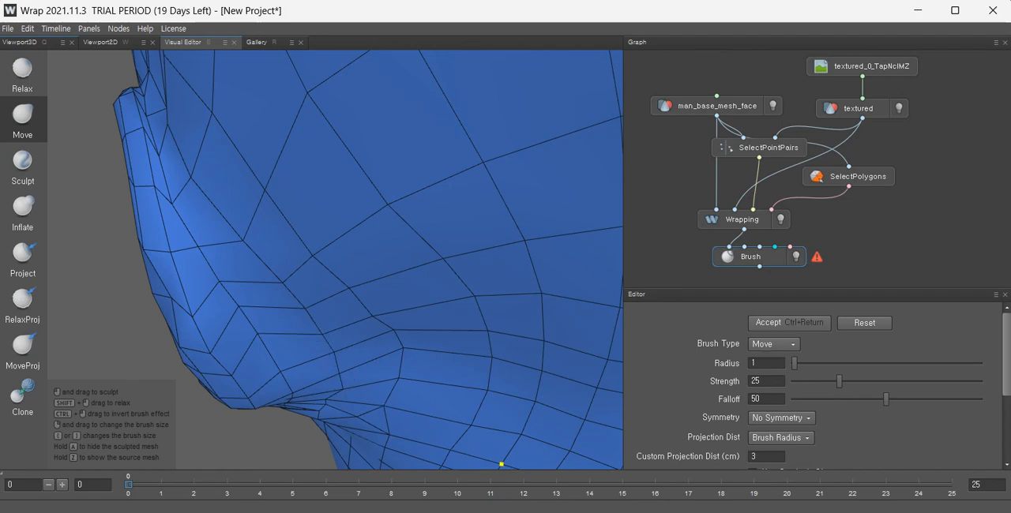
pyautogui.scroll(-2, 303, 300)
pyautogui.keyDown('alt'); pyautogui.moveTo(300, 342); pyautogui.dragTo(373, 266); pyautogui.keyUp('alt')
pyautogui.keyDown('alt'); pyautogui.moveTo(373, 266); pyautogui.dragTo(360, 354, button='middle'); pyautogui.keyUp('alt')
pyautogui.keyDown('alt'); pyautogui.moveTo(319, 369); pyautogui.dragTo(250, 425); pyautogui.keyUp('alt')
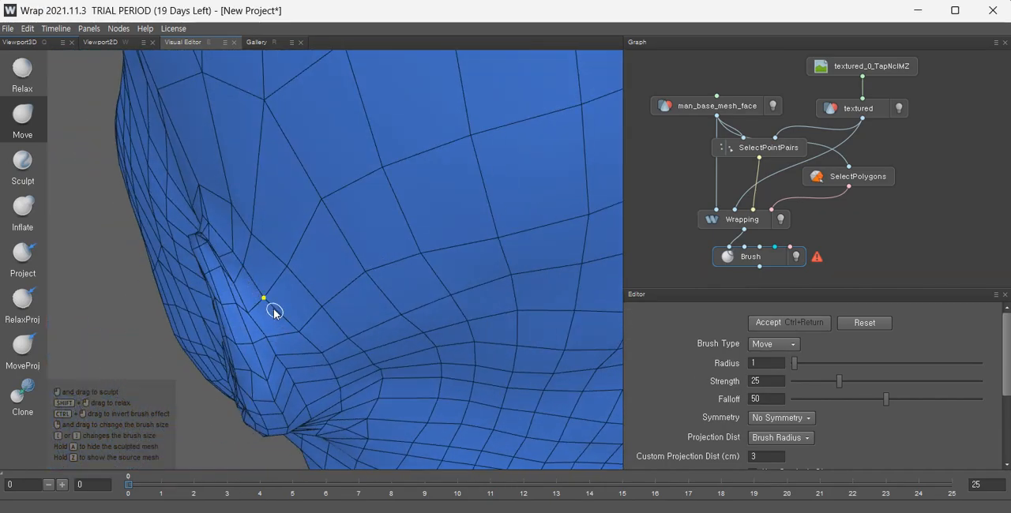
# Move vertices along the ear's front edge where it joins the cheek into place.
pyautogui.keyDown('alt'); pyautogui.moveTo(273, 310); pyautogui.dragTo(239, 245); pyautogui.keyUp('alt')
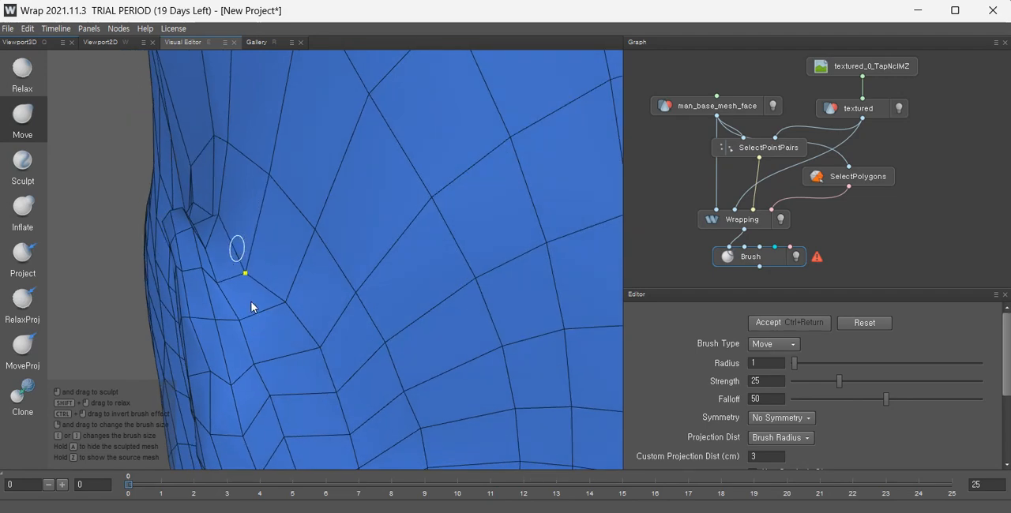
pyautogui.moveTo(217, 215)
pyautogui.keyDown('alt'); pyautogui.mouseDown()
pyautogui.moveTo(246, 324)
pyautogui.moveTo(225, 244)
pyautogui.mouseUp(); pyautogui.keyUp('alt')
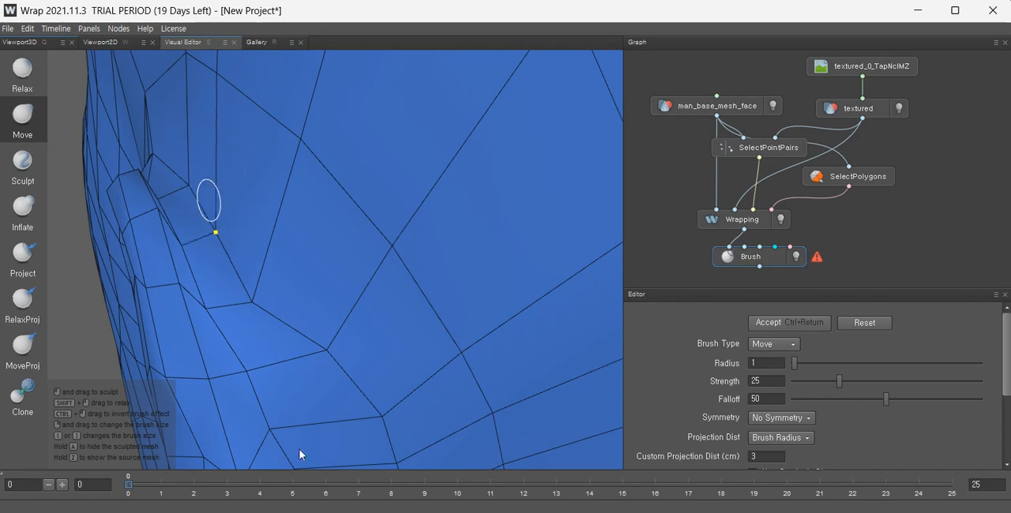
pyautogui.keyDown('alt'); pyautogui.moveTo(241, 352); pyautogui.dragTo(201, 293); pyautogui.keyUp('alt')
pyautogui.moveTo(206, 250); pyautogui.dragTo(226, 251)
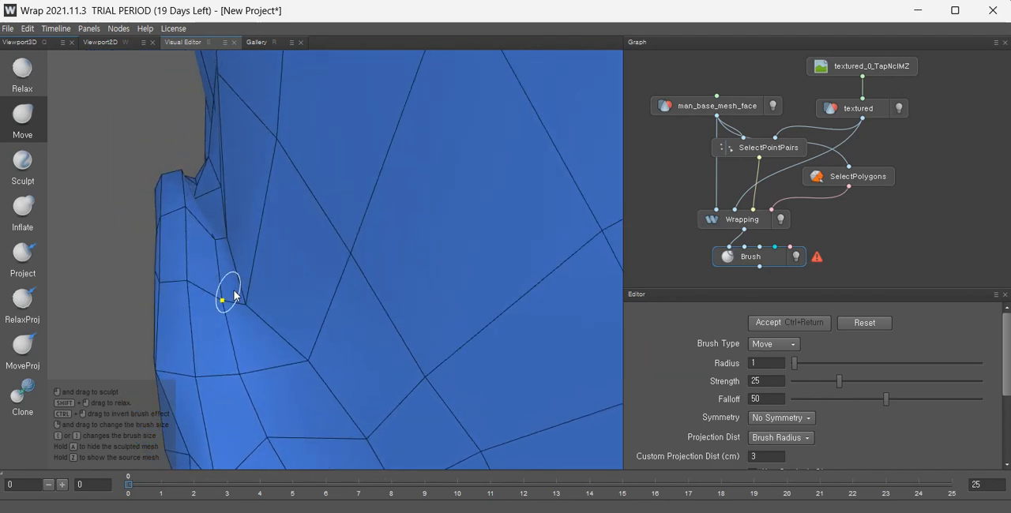
pyautogui.moveTo(232, 293)
pyautogui.keyDown('alt'); pyautogui.mouseDown()
pyautogui.moveTo(254, 309)
pyautogui.moveTo(153, 296)
pyautogui.mouseUp(); pyautogui.keyUp('alt')
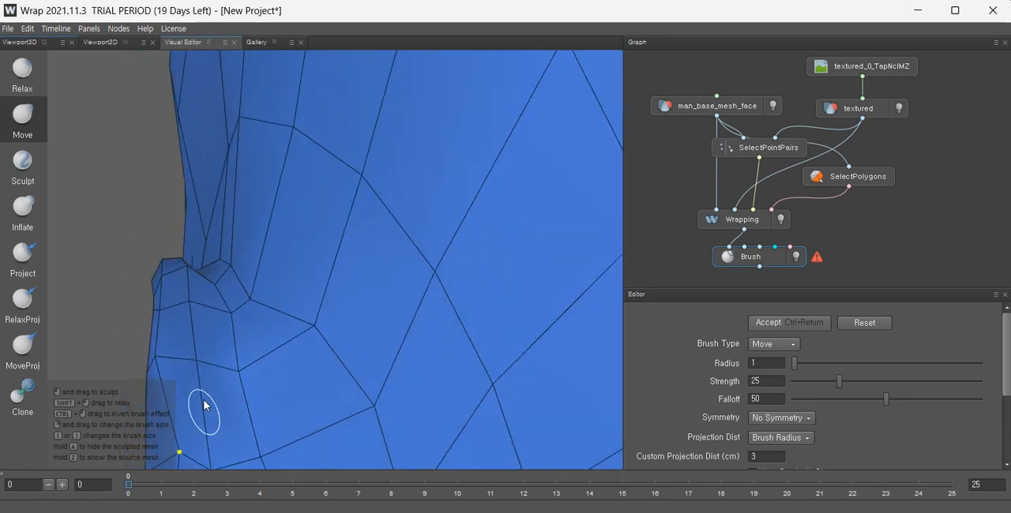
pyautogui.keyDown('alt'); pyautogui.moveTo(200, 349); pyautogui.dragTo(148, 213); pyautogui.keyUp('alt')
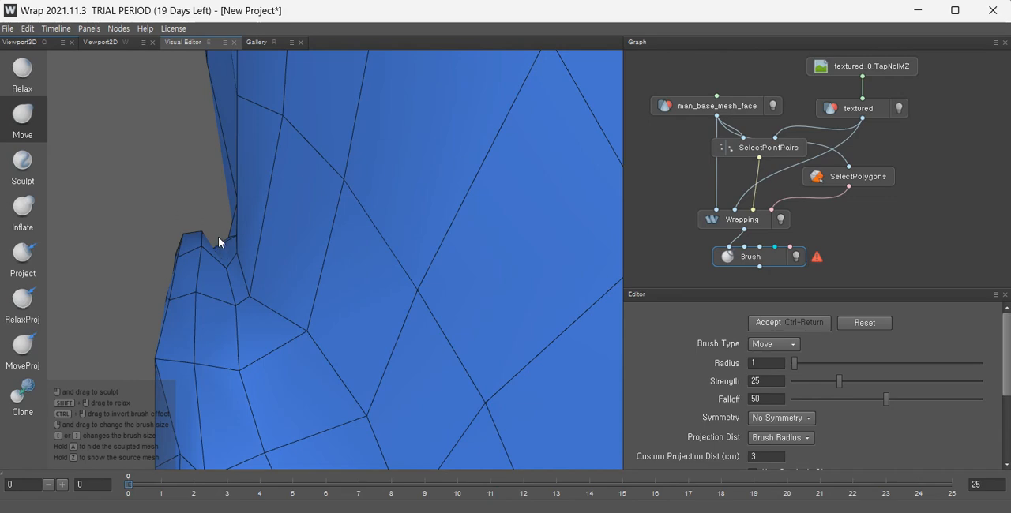
pyautogui.keyDown('alt'); pyautogui.moveTo(291, 378); pyautogui.dragTo(272, 269, button='middle'); pyautogui.keyUp('alt')
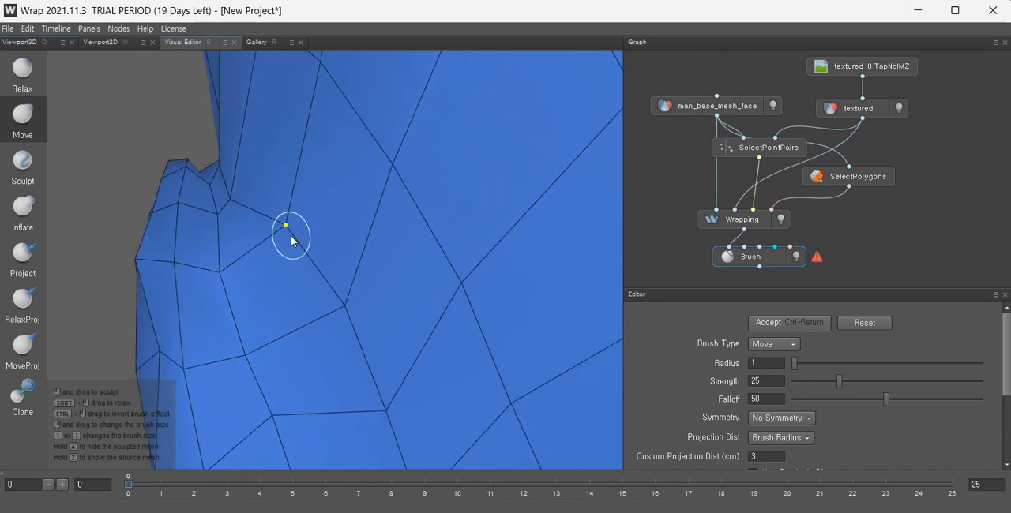
pyautogui.moveTo(289, 228); pyautogui.dragTo(267, 282)
# Move stray cheek vertices in front of the ear to straighten the grid lines.
pyautogui.scroll(-6, 260, 298)
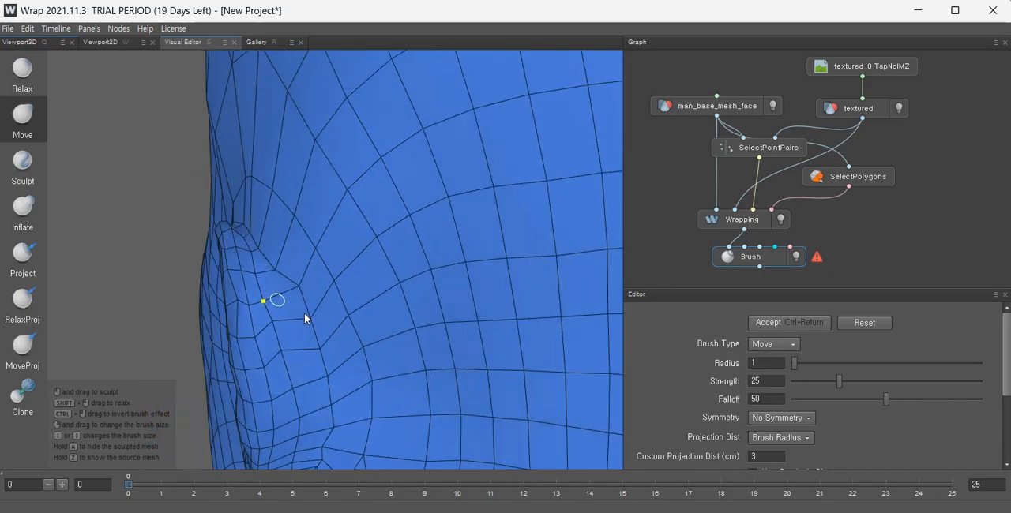
pyautogui.keyDown('alt'); pyautogui.moveTo(425, 365); pyautogui.dragTo(419, 340); pyautogui.keyUp('alt')
pyautogui.scroll(-5, 338, 282)
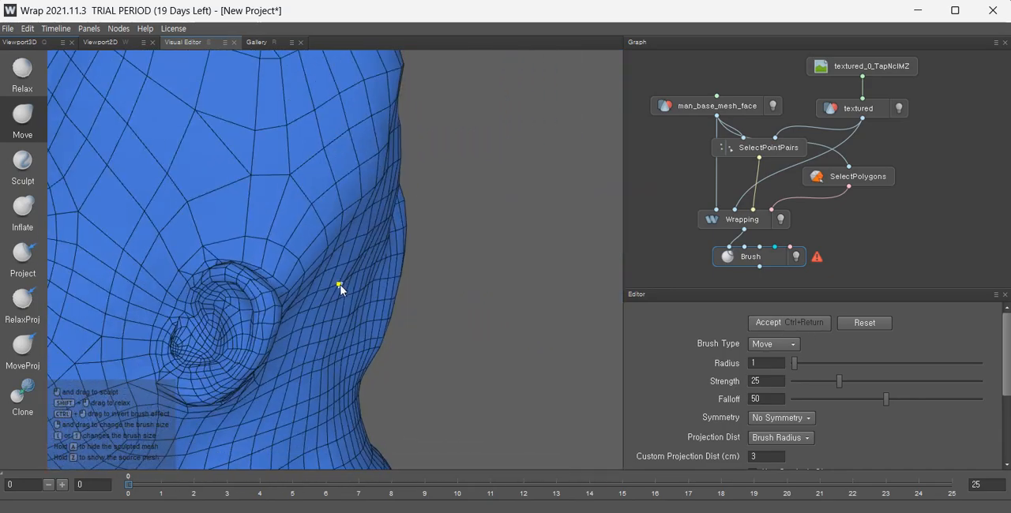
pyautogui.keyDown('alt'); pyautogui.moveTo(338, 282); pyautogui.dragTo(253, 280, button='middle'); pyautogui.keyUp('alt')
pyautogui.keyDown('alt'); pyautogui.moveTo(252, 280); pyautogui.dragTo(91, 309); pyautogui.keyUp('alt')
pyautogui.scroll(5, 183, 333)
pyautogui.keyDown('alt'); pyautogui.moveTo(91, 310); pyautogui.dragTo(305, 249, button='middle'); pyautogui.keyUp('alt')
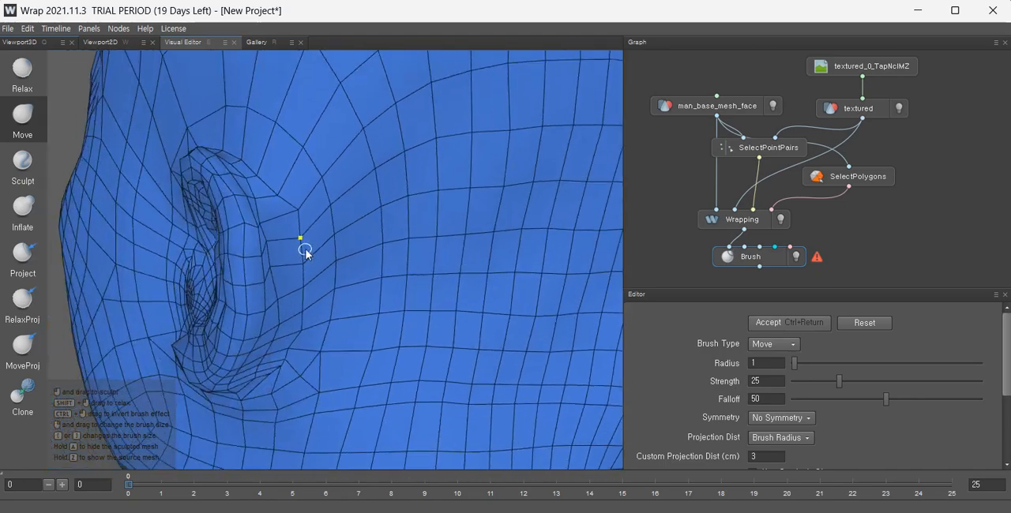
pyautogui.scroll(3, 268, 272)
pyautogui.keyDown('alt'); pyautogui.moveTo(252, 288); pyautogui.dragTo(186, 294); pyautogui.keyUp('alt')
pyautogui.keyDown('alt'); pyautogui.moveTo(244, 335); pyautogui.dragTo(256, 255); pyautogui.keyUp('alt')
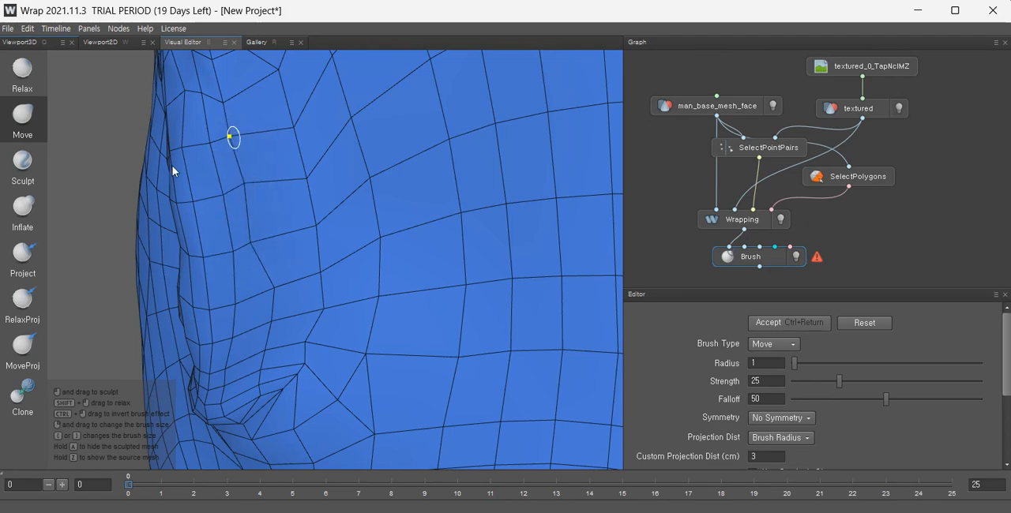
# Reshape the vertices at the upper ear junction and along the jaw edge below the ear.
pyautogui.scroll(2, 260, 284)
pyautogui.keyDown('alt'); pyautogui.moveTo(260, 284); pyautogui.dragTo(199, 173); pyautogui.keyUp('alt')
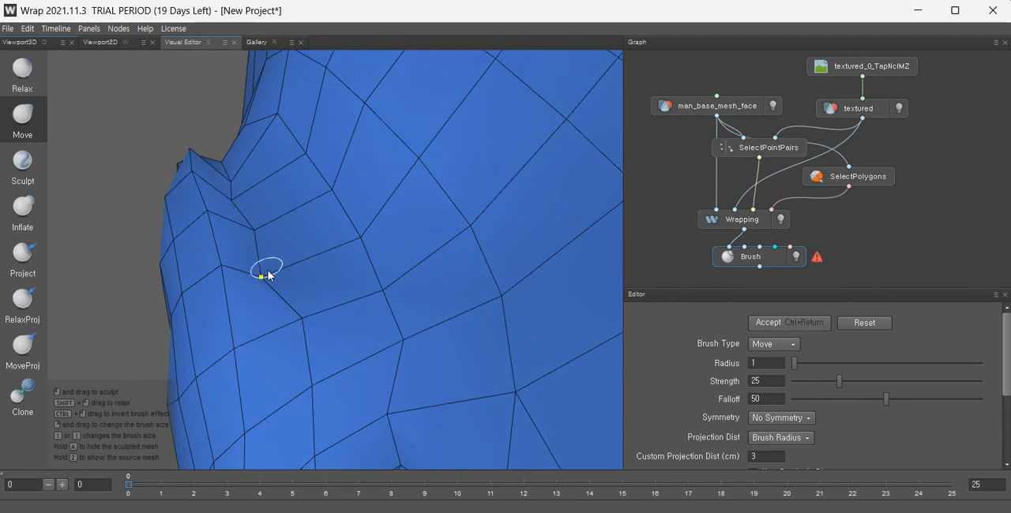
pyautogui.moveTo(263, 276); pyautogui.dragTo(270, 272)
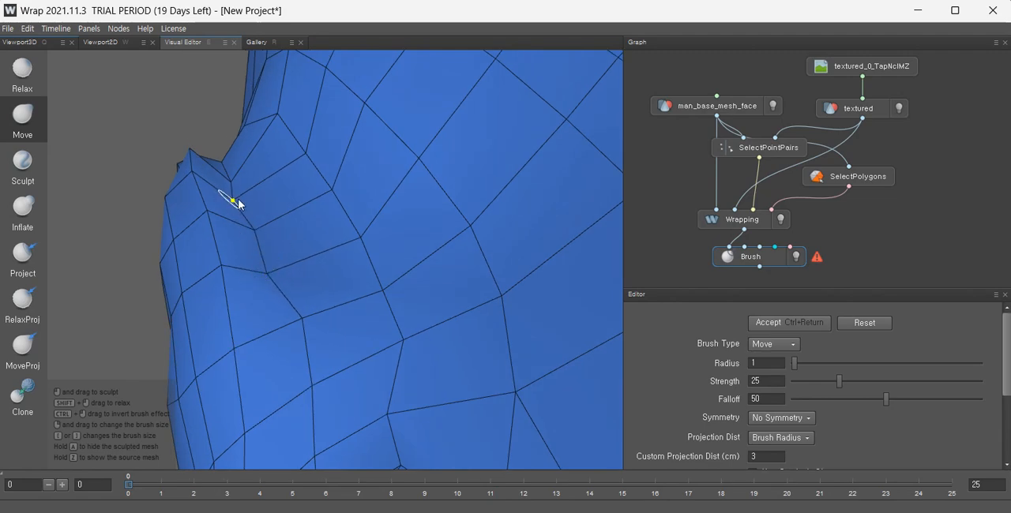
pyautogui.moveTo(239, 201); pyautogui.dragTo(261, 193)
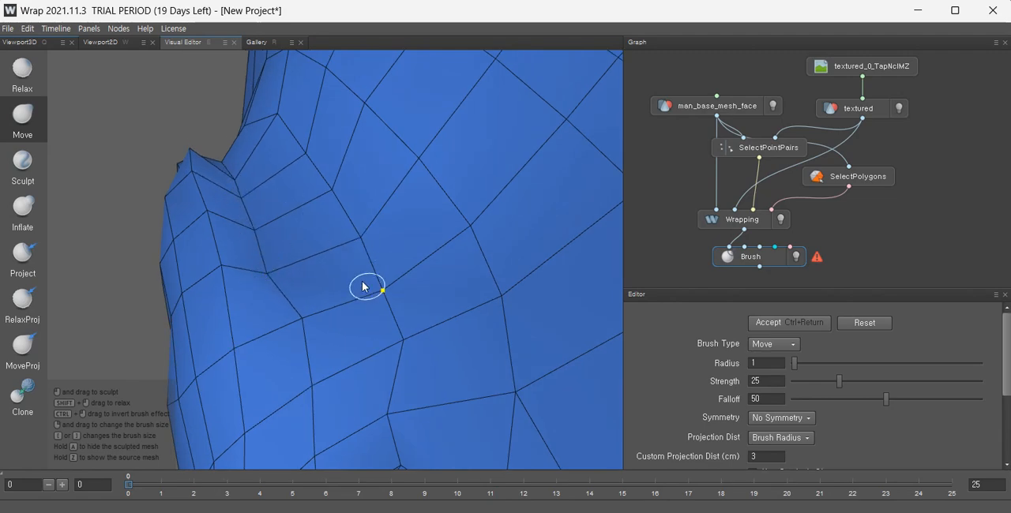
pyautogui.moveTo(364, 286)
pyautogui.keyDown('alt'); pyautogui.mouseDown()
pyautogui.moveTo(313, 286)
pyautogui.moveTo(369, 199)
pyautogui.mouseUp(); pyautogui.keyUp('alt')
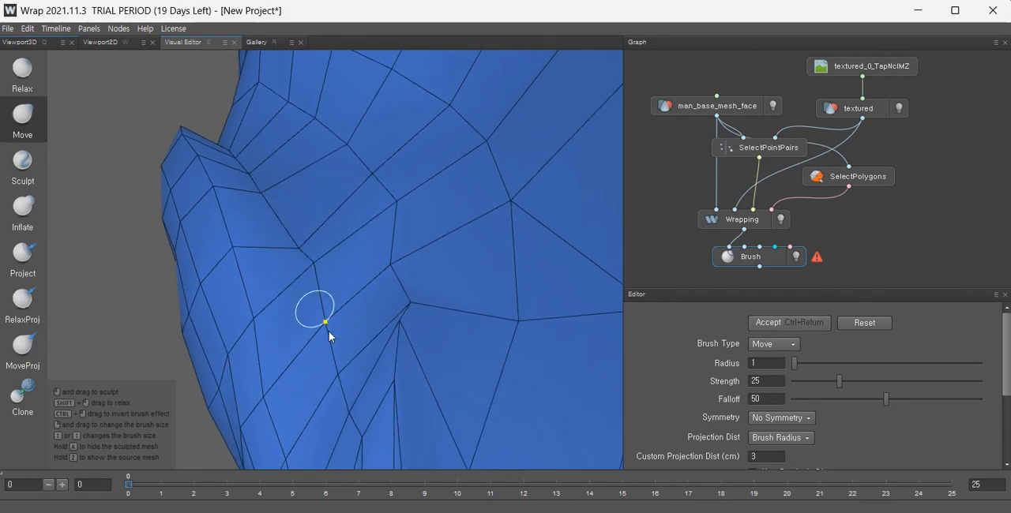
pyautogui.moveTo(329, 334)
pyautogui.keyDown('alt'); pyautogui.mouseDown()
pyautogui.moveTo(390, 332)
pyautogui.moveTo(325, 330)
pyautogui.mouseUp(); pyautogui.keyUp('alt')
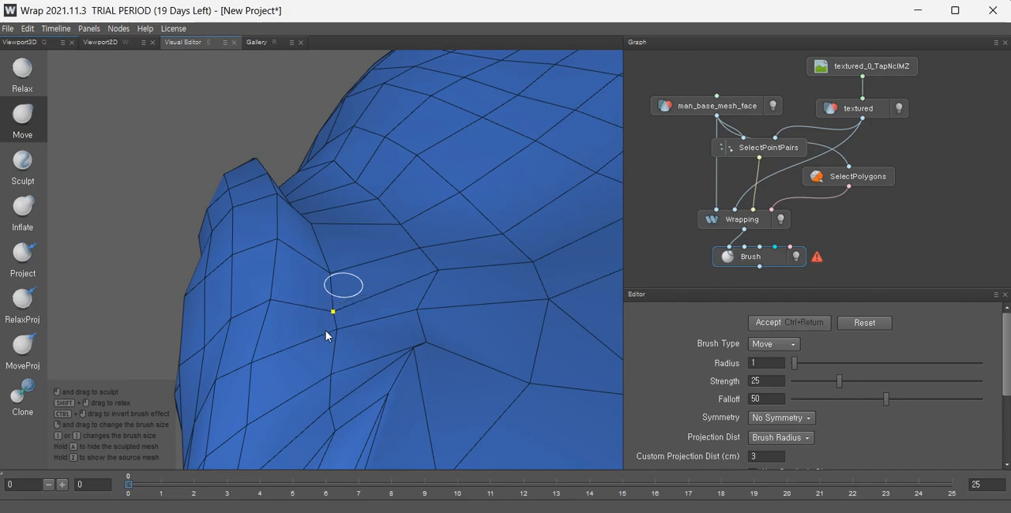
pyautogui.moveTo(343, 386)
pyautogui.keyDown('alt'); pyautogui.mouseDown()
pyautogui.moveTo(379, 389)
pyautogui.moveTo(321, 393)
pyautogui.moveTo(434, 431)
pyautogui.moveTo(506, 291)
pyautogui.moveTo(461, 363)
pyautogui.moveTo(348, 367)
pyautogui.moveTo(327, 249)
pyautogui.mouseUp(); pyautogui.keyUp('alt')
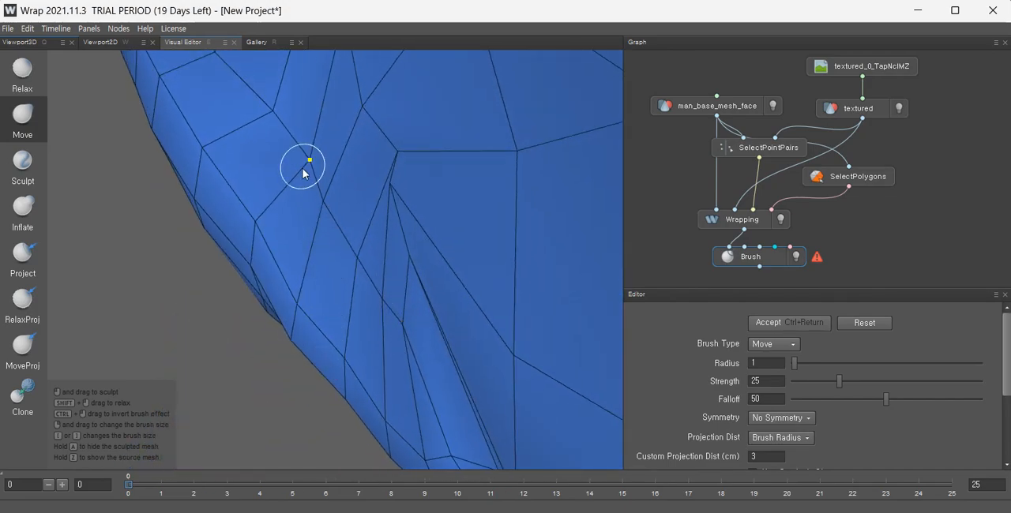
pyautogui.moveTo(302, 167); pyautogui.dragTo(351, 224)
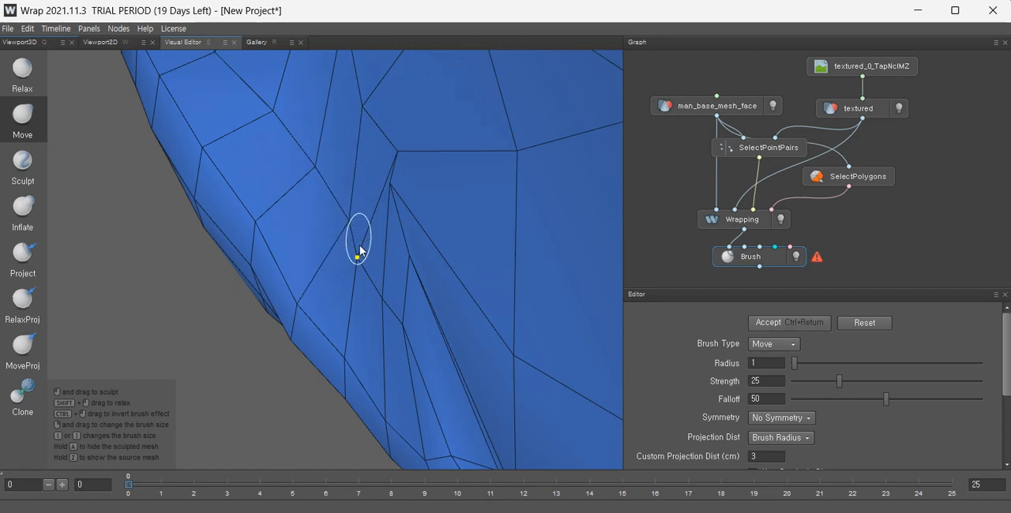
# Move vertices where the lower ear meets the cheek to smooth the surrounding grid.
pyautogui.moveTo(399, 291)
pyautogui.keyDown('alt'); pyautogui.mouseDown()
pyautogui.moveTo(500, 360)
pyautogui.moveTo(515, 356)
pyautogui.mouseUp(); pyautogui.keyUp('alt')
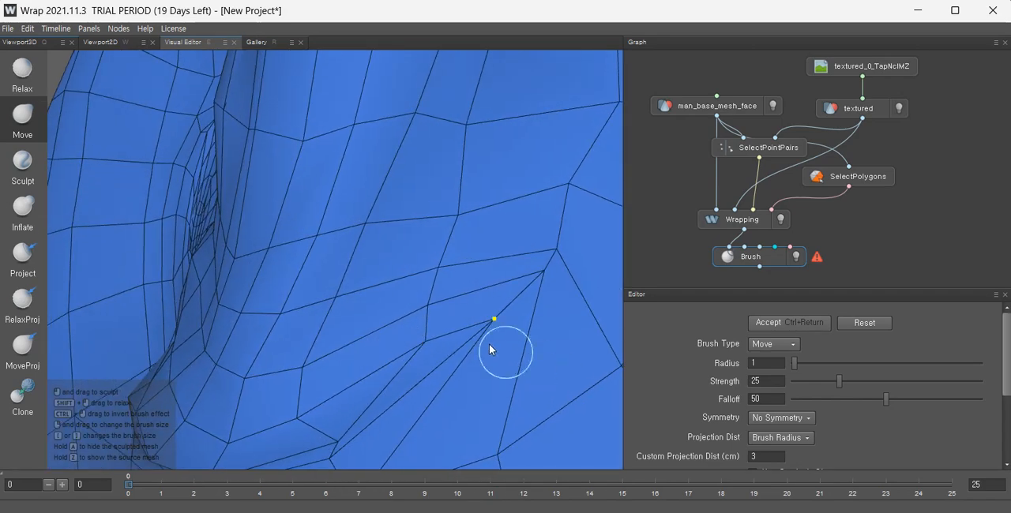
pyautogui.moveTo(434, 311)
pyautogui.mouseDown()
pyautogui.moveTo(410, 309)
pyautogui.moveTo(420, 339)
pyautogui.moveTo(385, 338)
pyautogui.mouseUp()
pyautogui.scroll(-4, 436, 277)
pyautogui.moveTo(407, 382)
pyautogui.keyDown('alt'); pyautogui.mouseDown()
pyautogui.moveTo(447, 304)
pyautogui.moveTo(348, 309)
pyautogui.mouseUp(); pyautogui.keyUp('alt')
pyautogui.scroll(-3, 435, 277)
pyautogui.scroll(-3, 388, 287)
pyautogui.keyDown('alt'); pyautogui.moveTo(406, 288); pyautogui.dragTo(386, 401, button='middle'); pyautogui.keyUp('alt')
pyautogui.keyDown('alt'); pyautogui.moveTo(386, 399); pyautogui.dragTo(640, 404); pyautogui.keyUp('alt')
pyautogui.scroll(-5, 450, 282)
pyautogui.keyDown('alt'); pyautogui.moveTo(448, 281); pyautogui.dragTo(342, 271, button='middle'); pyautogui.keyUp('alt')
pyautogui.keyDown('alt'); pyautogui.moveTo(342, 271); pyautogui.dragTo(181, 290); pyautogui.keyUp('alt')
pyautogui.scroll(4, 347, 364)
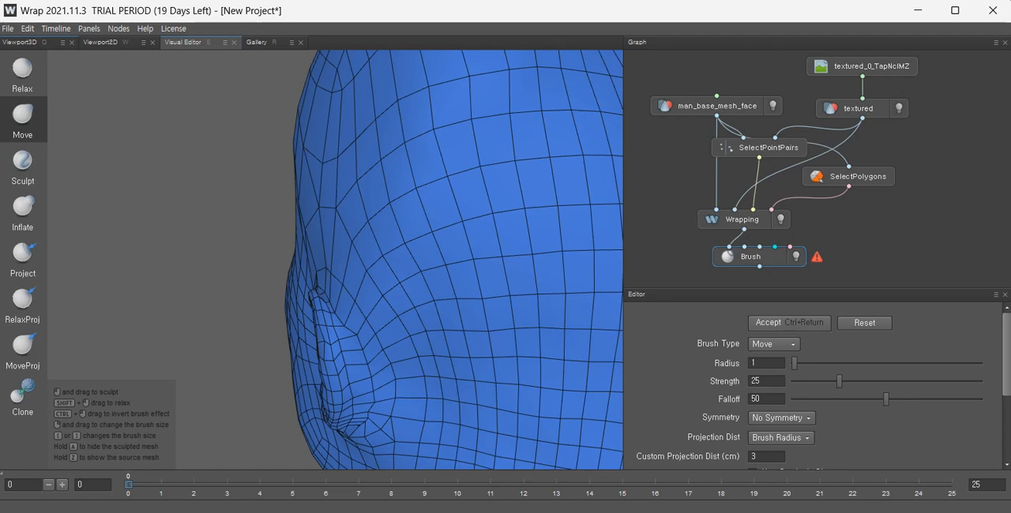
pyautogui.scroll(6, 379, 397)
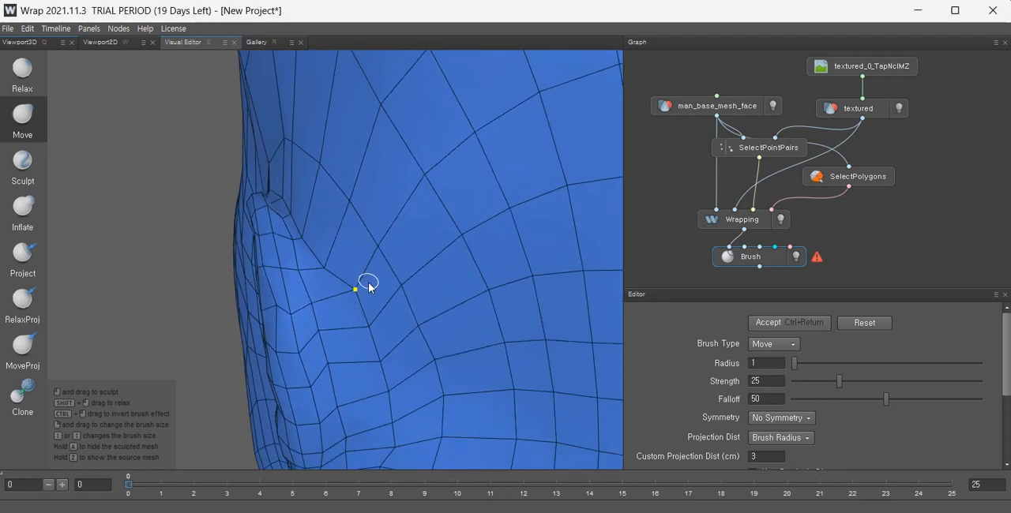
pyautogui.scroll(2, 368, 287)
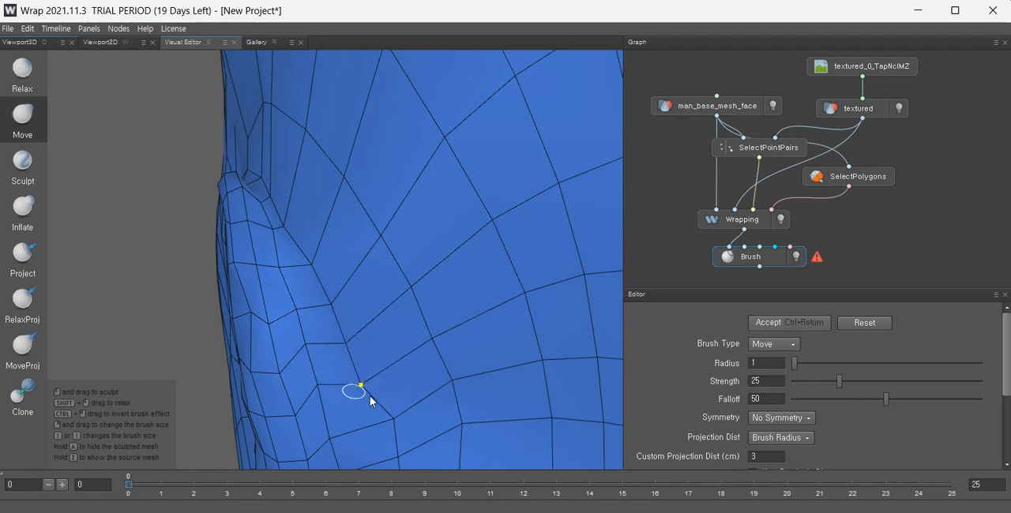
# Adjust cheek vertices in front of the ear so the grid lines run evenly.
pyautogui.keyDown('alt'); pyautogui.moveTo(411, 417); pyautogui.dragTo(410, 275); pyautogui.keyUp('alt')
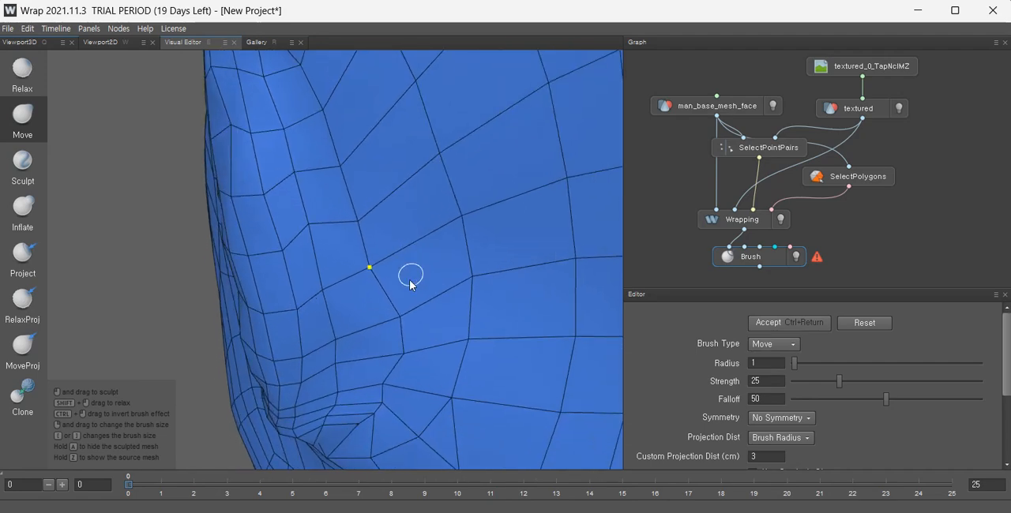
pyautogui.scroll(2, 410, 275)
pyautogui.moveTo(398, 340); pyautogui.dragTo(307, 346)
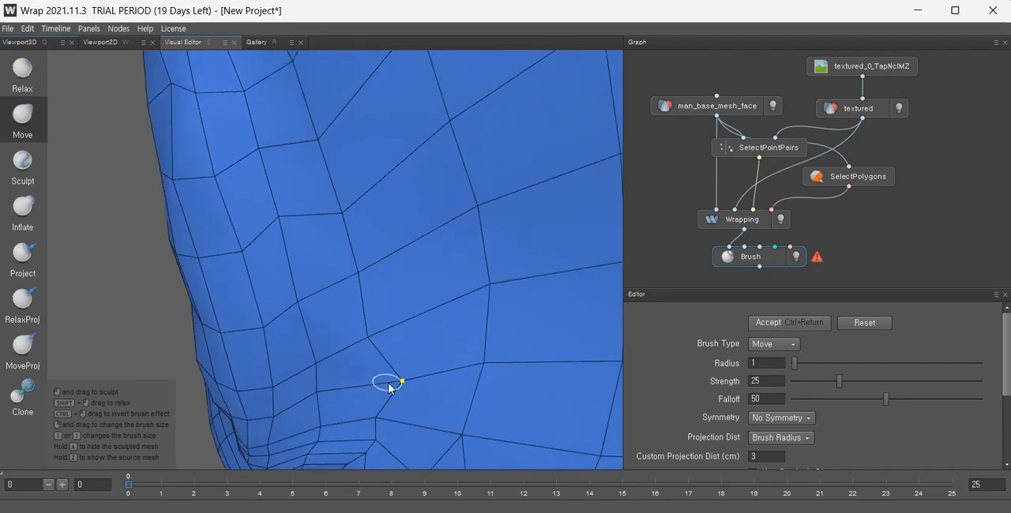
pyautogui.moveTo(372, 381)
pyautogui.mouseDown()
pyautogui.moveTo(376, 424)
pyautogui.moveTo(409, 339)
pyautogui.moveTo(345, 326)
pyautogui.mouseUp()
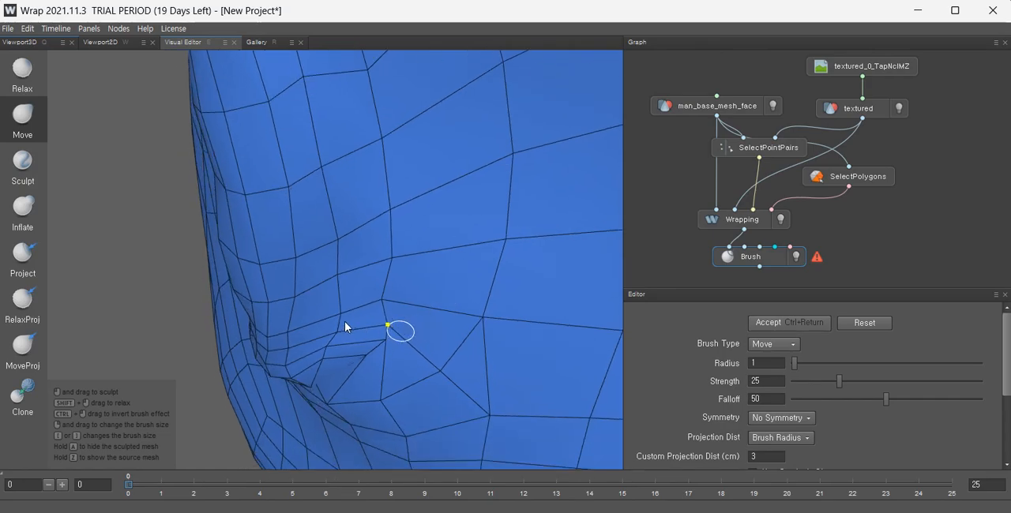
pyautogui.keyDown('alt'); pyautogui.moveTo(360, 335); pyautogui.dragTo(353, 300, button='right'); pyautogui.keyUp('alt')
pyautogui.keyDown('alt'); pyautogui.moveTo(382, 317); pyautogui.dragTo(368, 257); pyautogui.keyUp('alt')
pyautogui.keyDown('alt'); pyautogui.moveTo(382, 269); pyautogui.dragTo(428, 325, button='right'); pyautogui.keyUp('alt')
pyautogui.keyDown('alt'); pyautogui.moveTo(428, 325); pyautogui.dragTo(455, 317); pyautogui.keyUp('alt')
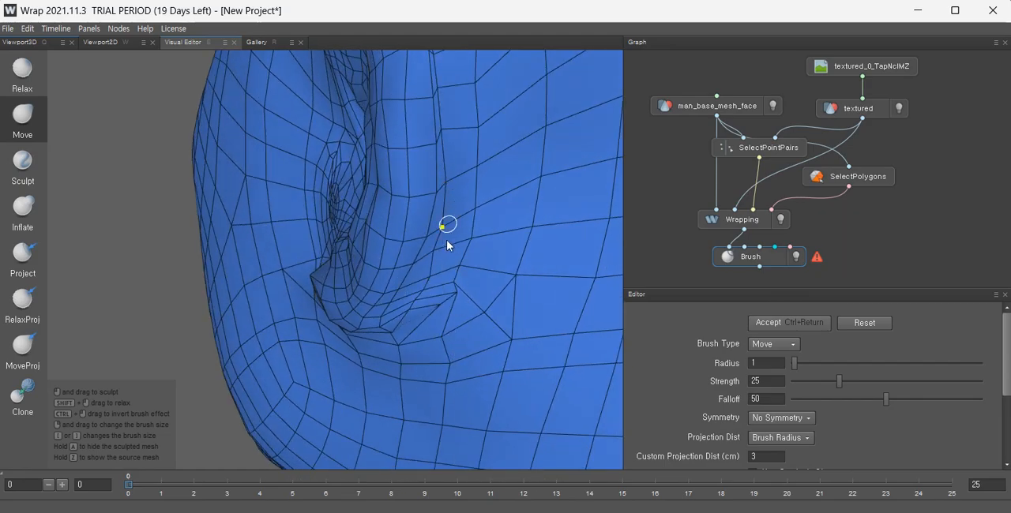
# Move stray vertices across the upper forehead and temple to straighten the horizontal grid lines.
pyautogui.keyDown('alt'); pyautogui.moveTo(446, 240); pyautogui.dragTo(570, 345, button='right'); pyautogui.keyUp('alt')
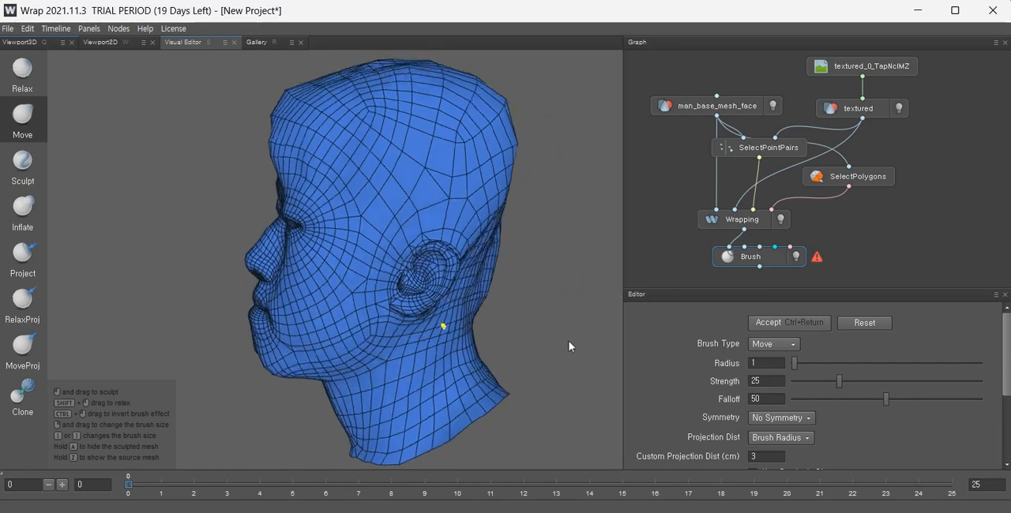
pyautogui.keyDown('alt'); pyautogui.moveTo(568, 342); pyautogui.dragTo(496, 286); pyautogui.keyUp('alt')
pyautogui.keyDown('alt'); pyautogui.moveTo(494, 287); pyautogui.dragTo(452, 390, button='middle'); pyautogui.keyUp('alt')
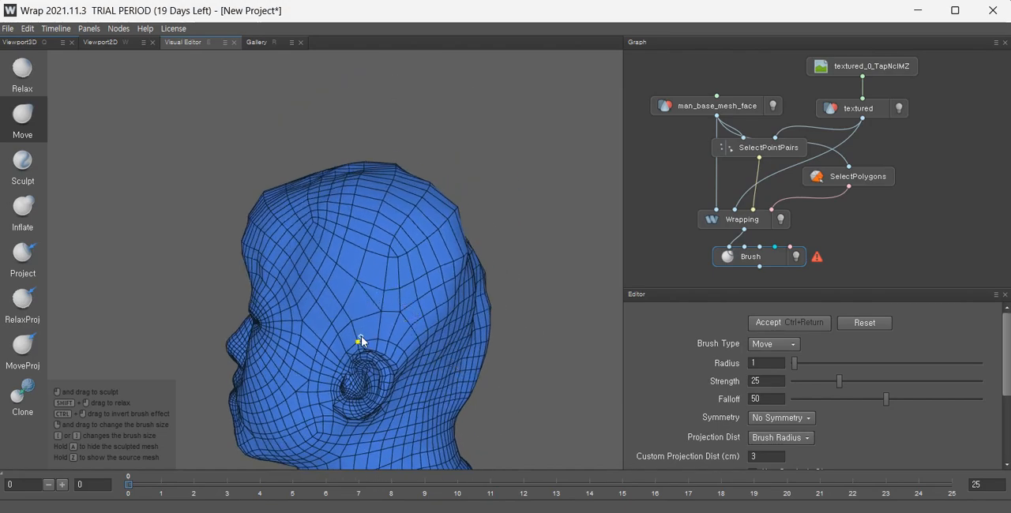
pyautogui.keyDown('alt'); pyautogui.moveTo(301, 247); pyautogui.dragTo(301, 260, button='right'); pyautogui.keyUp('alt')
pyautogui.keyDown('alt'); pyautogui.moveTo(277, 260); pyautogui.dragTo(326, 262); pyautogui.keyUp('alt')
pyautogui.keyDown('alt'); pyautogui.moveTo(327, 262); pyautogui.dragTo(289, 265, button='right'); pyautogui.keyUp('alt')
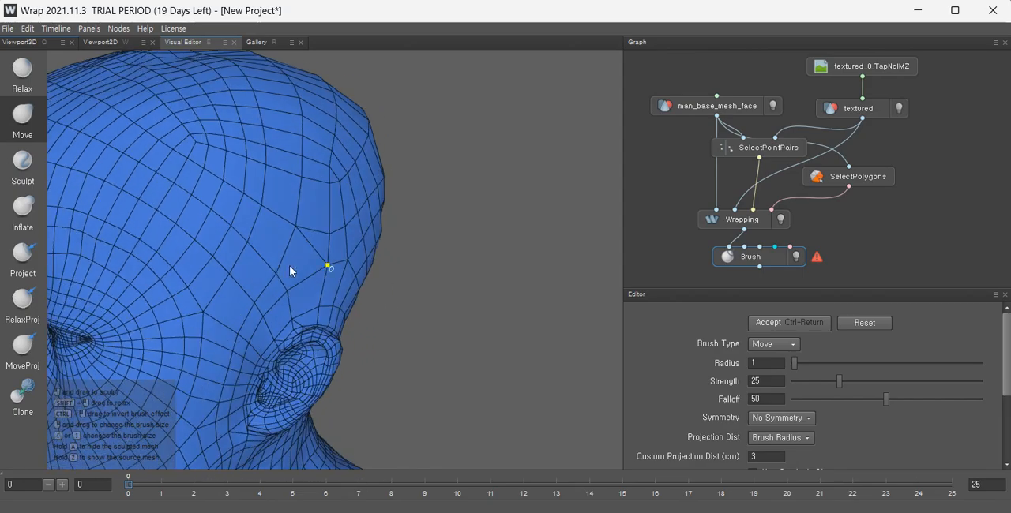
pyautogui.keyDown('alt'); pyautogui.moveTo(289, 266); pyautogui.dragTo(401, 290, button='middle'); pyautogui.keyUp('alt')
pyautogui.keyDown('alt'); pyautogui.moveTo(402, 290); pyautogui.dragTo(361, 292, button='right'); pyautogui.keyUp('alt')
pyautogui.keyDown('alt'); pyautogui.moveTo(361, 293); pyautogui.dragTo(444, 295); pyautogui.keyUp('alt')
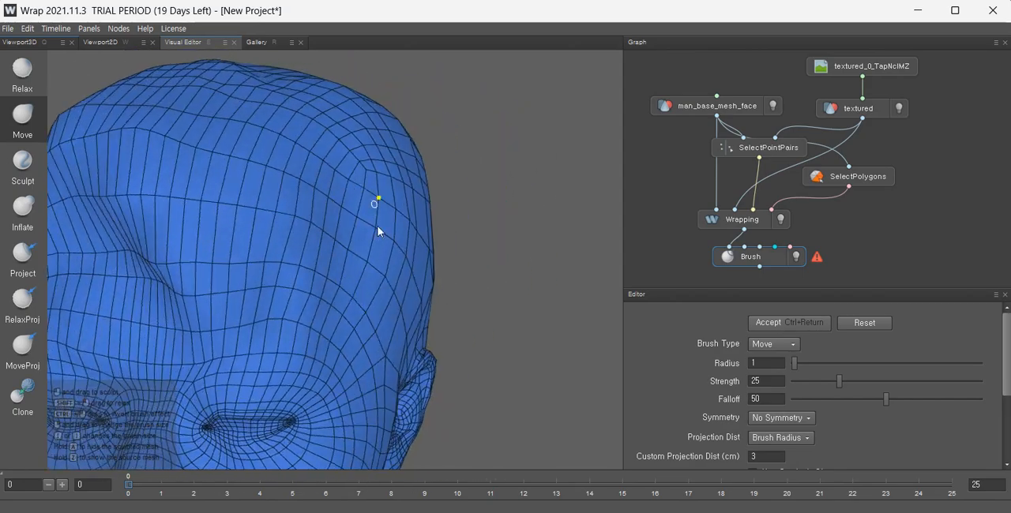
pyautogui.keyDown('alt'); pyautogui.moveTo(380, 286); pyautogui.dragTo(348, 277, button='right'); pyautogui.keyUp('alt')
pyautogui.keyDown('alt'); pyautogui.moveTo(348, 278); pyautogui.dragTo(377, 302, button='middle'); pyautogui.keyUp('alt')
pyautogui.keyDown('alt'); pyautogui.moveTo(377, 302); pyautogui.dragTo(376, 297, button='right'); pyautogui.keyUp('alt')
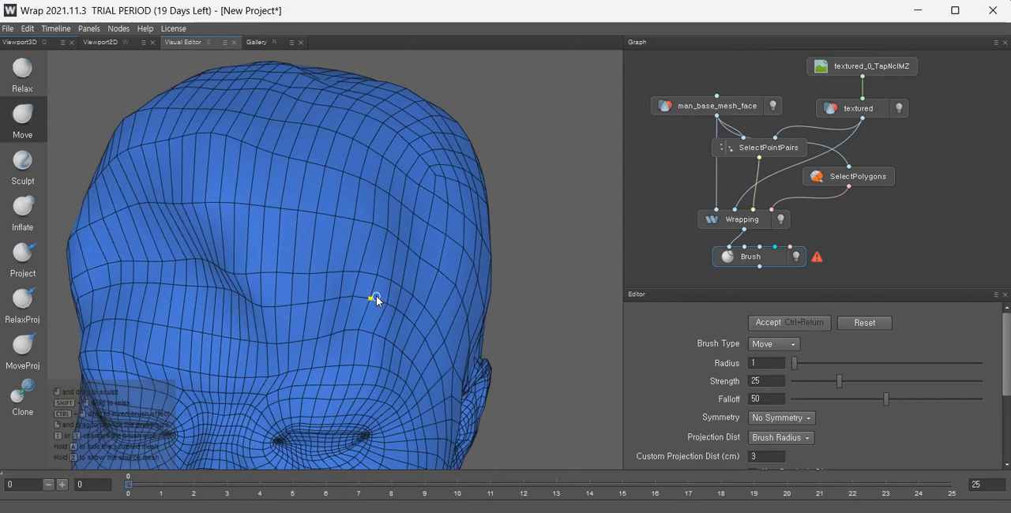
pyautogui.moveTo(376, 297)
pyautogui.keyDown('alt'); pyautogui.mouseDown()
pyautogui.moveTo(369, 307)
pyautogui.moveTo(352, 301)
pyautogui.moveTo(355, 284)
pyautogui.mouseUp(); pyautogui.keyUp('alt')
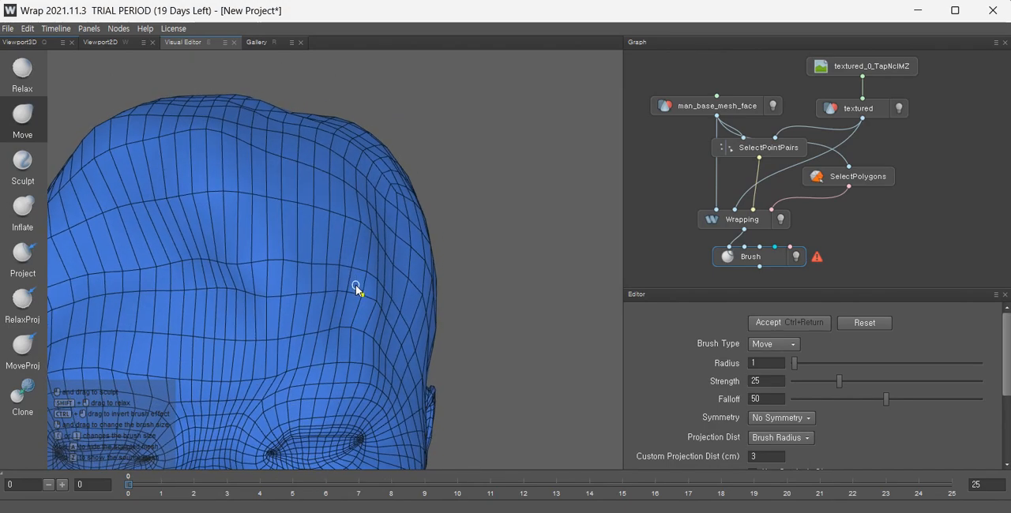
pyautogui.keyDown('alt'); pyautogui.moveTo(356, 284); pyautogui.dragTo(393, 280, button='middle'); pyautogui.keyUp('alt')
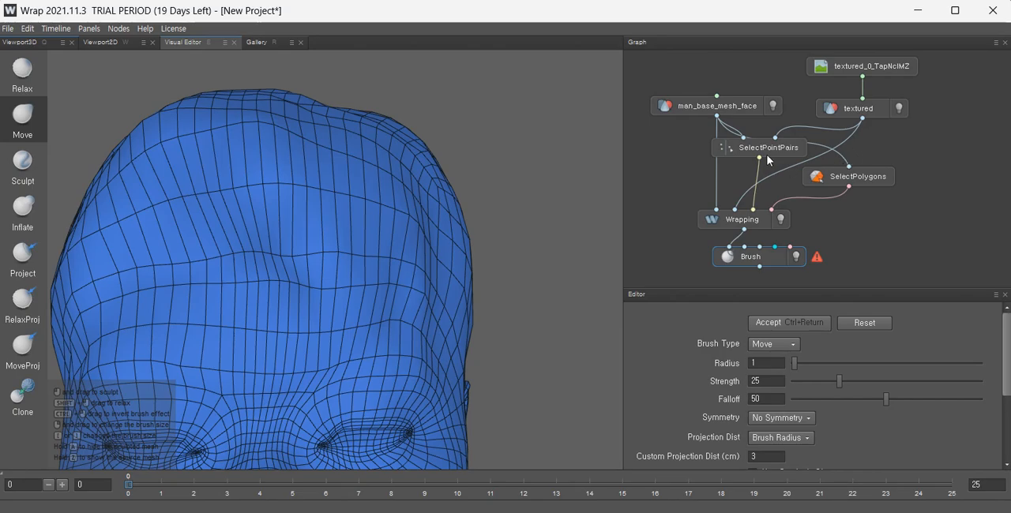
# Inspect the Wrapping result against the scan and its landmark points, then return to the Brush node.
pyautogui.click(748, 227)
pyautogui.scroll(3, 506, 287)
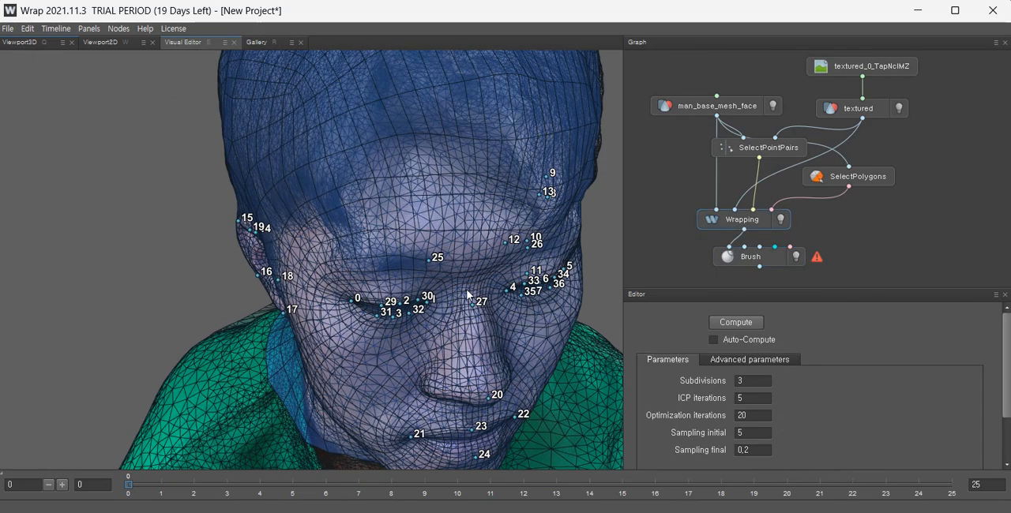
pyautogui.keyDown('alt'); pyautogui.moveTo(466, 290); pyautogui.dragTo(459, 239); pyautogui.keyUp('alt')
pyautogui.scroll(-2, 459, 240)
pyautogui.keyDown('alt'); pyautogui.moveTo(459, 239); pyautogui.dragTo(421, 305, button='middle'); pyautogui.keyUp('alt')
pyautogui.keyDown('alt'); pyautogui.moveTo(420, 305); pyautogui.dragTo(402, 297); pyautogui.keyUp('alt')
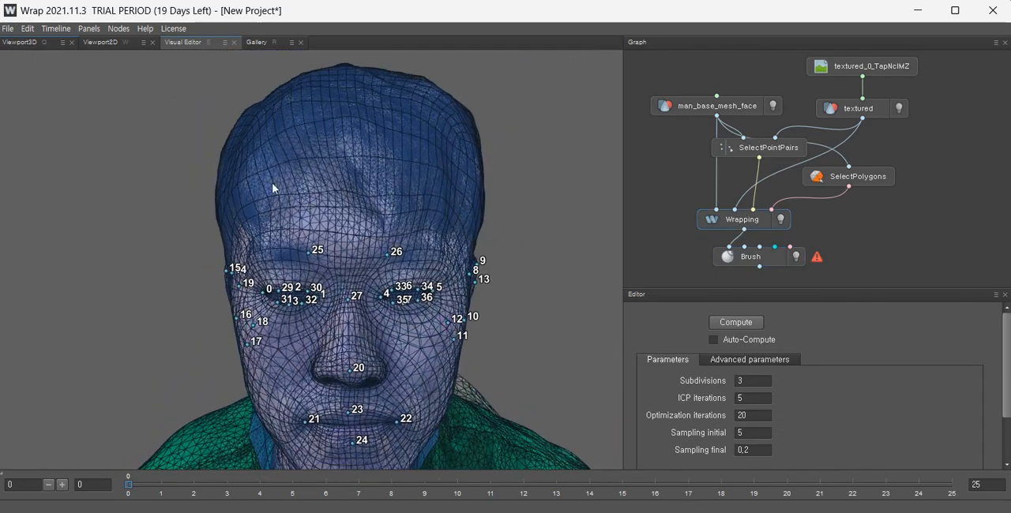
pyautogui.keyDown('alt'); pyautogui.moveTo(323, 150); pyautogui.dragTo(287, 172); pyautogui.keyUp('alt')
pyautogui.keyDown('alt'); pyautogui.moveTo(275, 212); pyautogui.dragTo(341, 214); pyautogui.keyUp('alt')
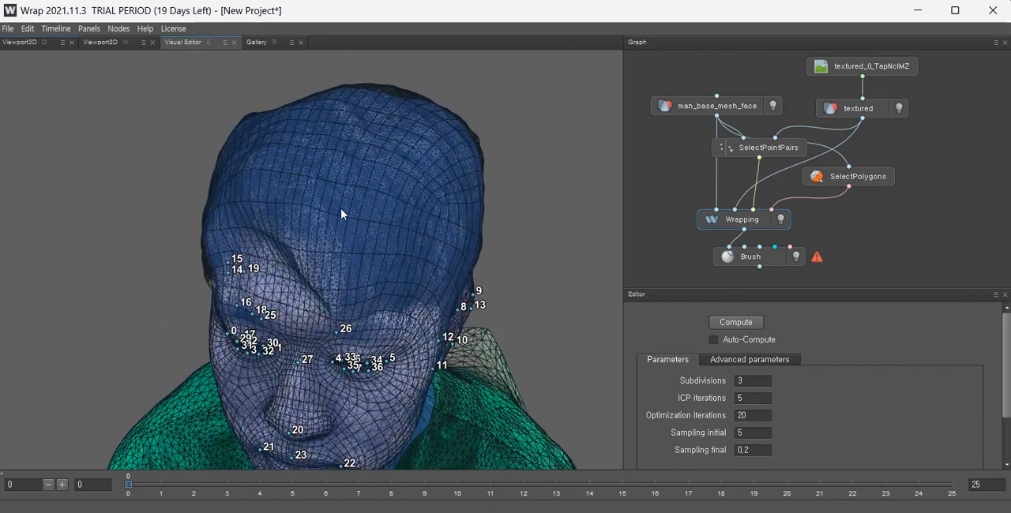
pyautogui.keyDown('alt'); pyautogui.moveTo(448, 235); pyautogui.dragTo(444, 210); pyautogui.keyUp('alt')
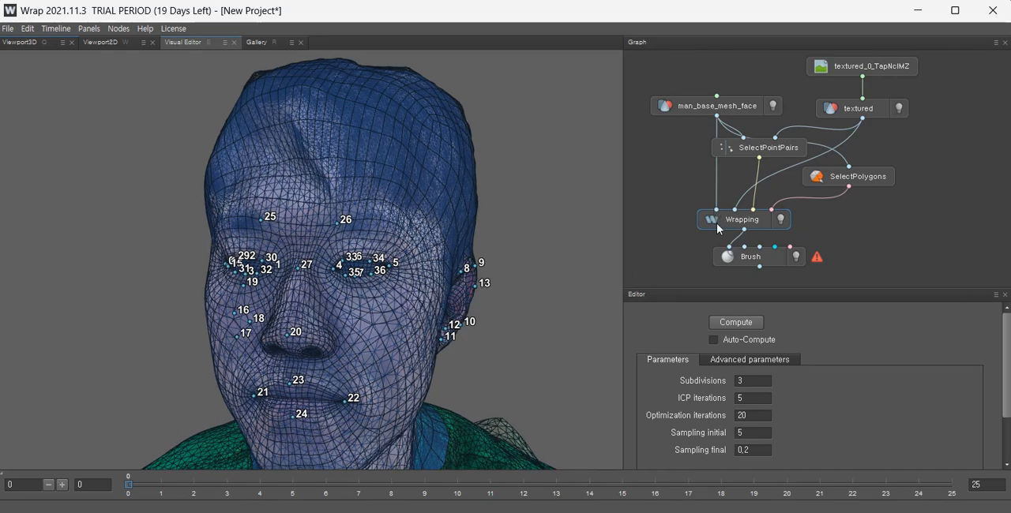
pyautogui.click(767, 259)
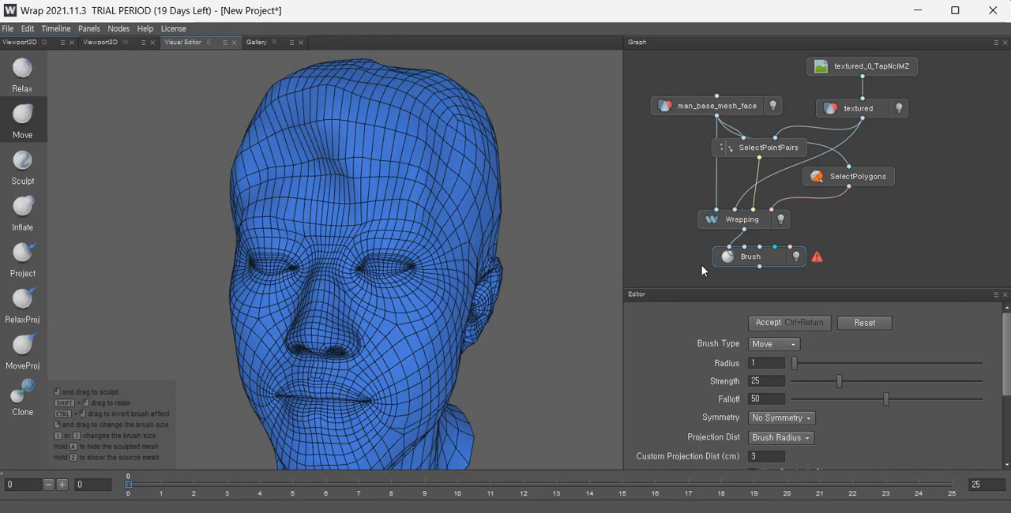
# Reposition forehead and temple vertices near the hairline to even out the mesh flow.
pyautogui.keyDown('alt'); pyautogui.moveTo(453, 249); pyautogui.dragTo(387, 266); pyautogui.keyUp('alt')
pyautogui.scroll(3, 471, 241)
pyautogui.keyDown('alt'); pyautogui.moveTo(408, 228); pyautogui.dragTo(412, 258, button='middle'); pyautogui.keyUp('alt')
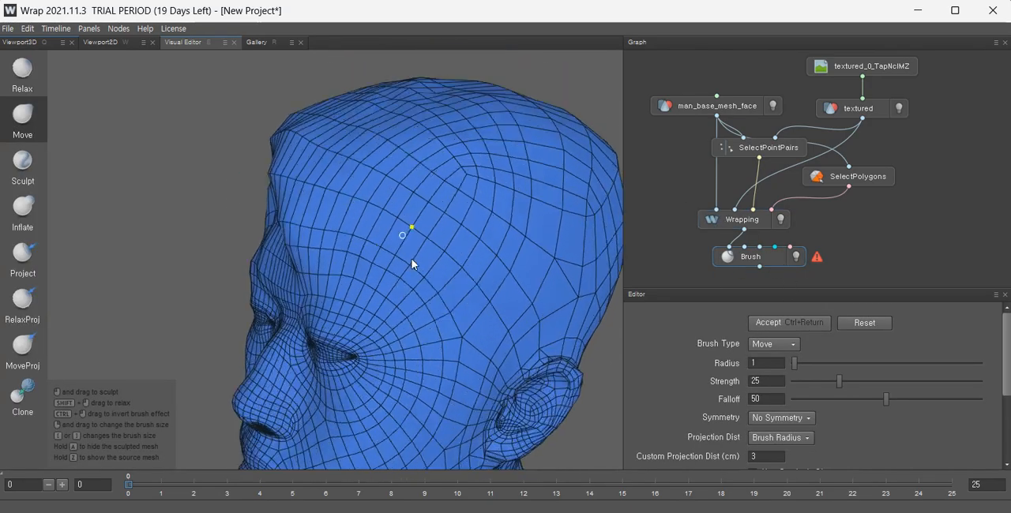
pyautogui.keyDown('alt'); pyautogui.moveTo(419, 258); pyautogui.dragTo(409, 195); pyautogui.keyUp('alt')
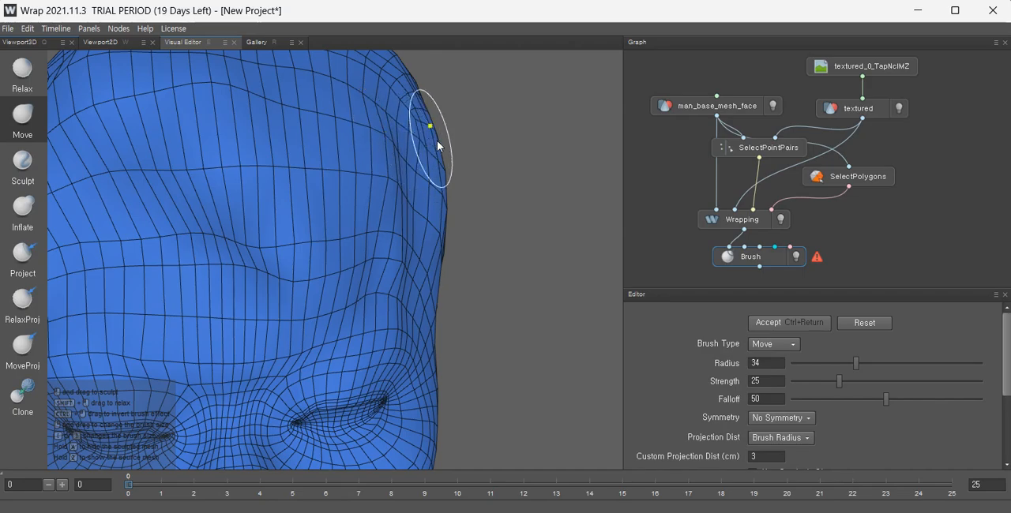
pyautogui.keyDown('alt'); pyautogui.moveTo(437, 142); pyautogui.dragTo(327, 162); pyautogui.keyUp('alt')
pyautogui.moveTo(398, 143)
pyautogui.keyDown('alt'); pyautogui.mouseDown()
pyautogui.moveTo(459, 212)
pyautogui.moveTo(403, 202)
pyautogui.mouseUp(); pyautogui.keyUp('alt')
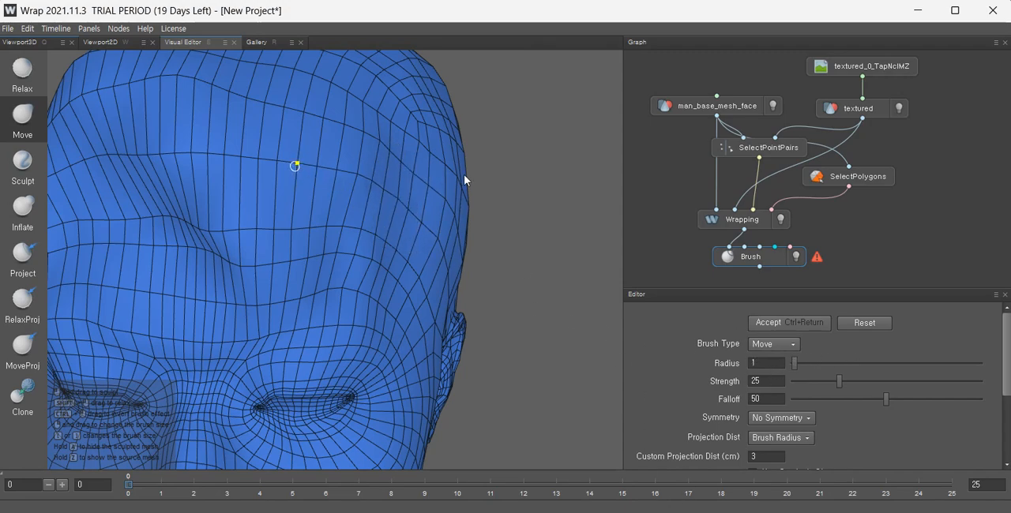
pyautogui.keyDown('alt'); pyautogui.moveTo(464, 174); pyautogui.dragTo(119, 204); pyautogui.keyUp('alt')
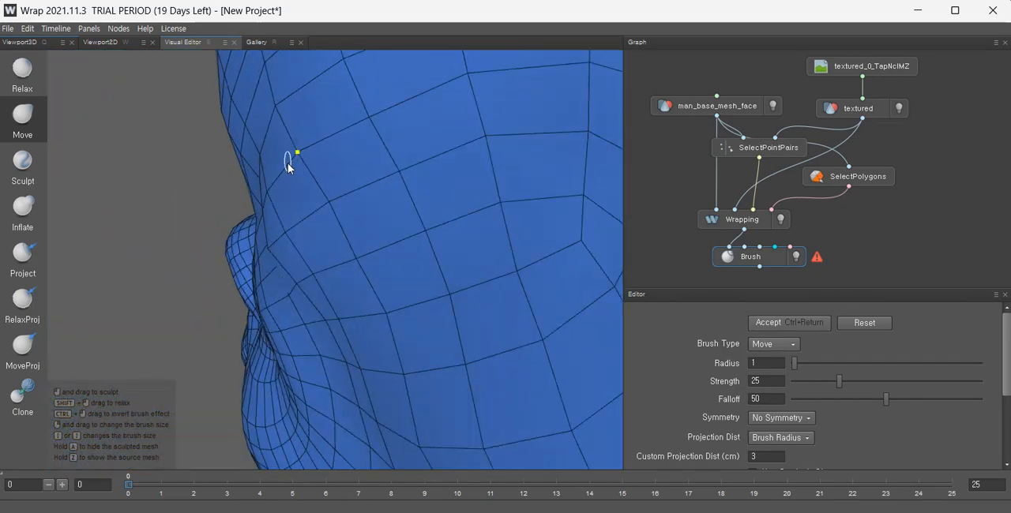
pyautogui.keyDown('alt'); pyautogui.moveTo(364, 190); pyautogui.dragTo(563, 276); pyautogui.keyUp('alt')
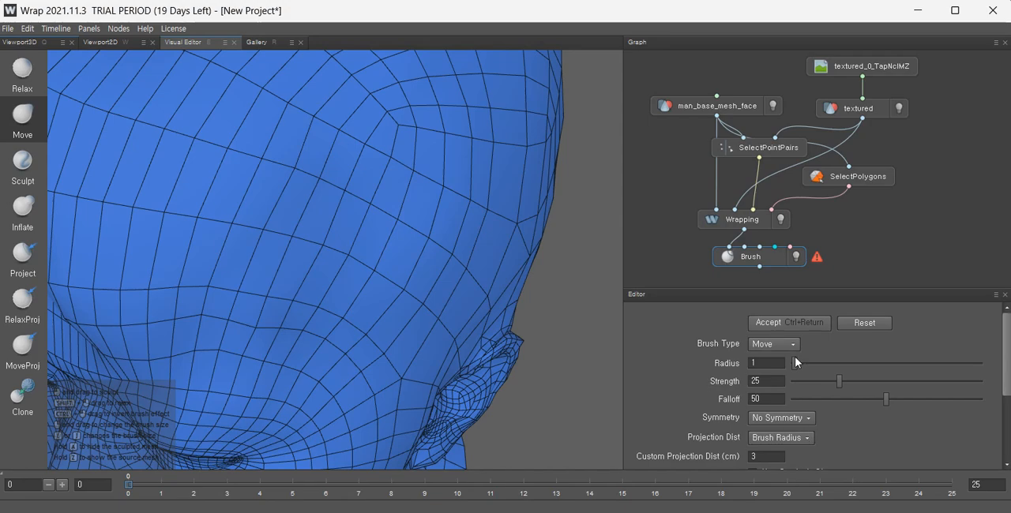
# Set the brush radius to 56 and shift a broad area of the temple into place.
pyautogui.moveTo(853, 363); pyautogui.dragTo(901, 363)
pyautogui.scroll(-5, 352, 248)
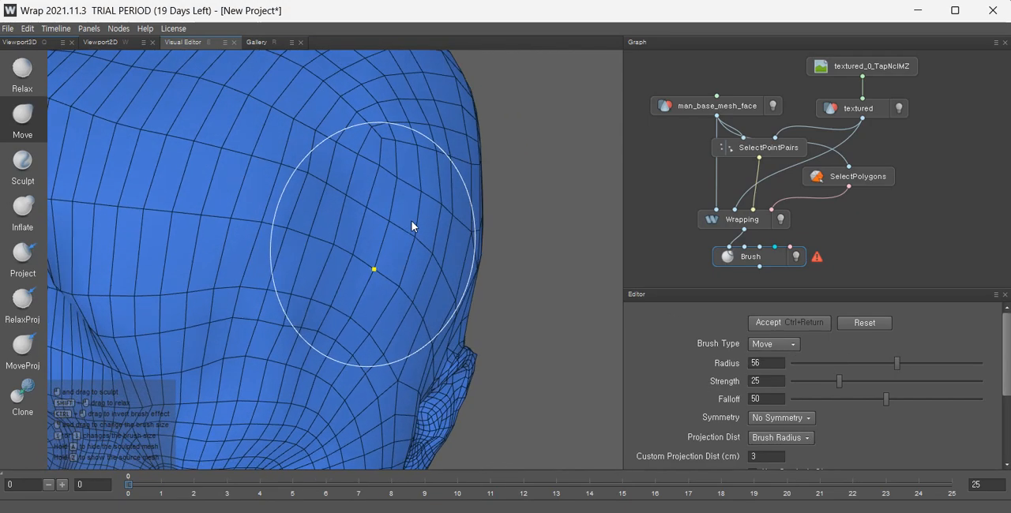
pyautogui.moveTo(395, 225)
pyautogui.keyDown('alt'); pyautogui.mouseDown()
pyautogui.moveTo(369, 248)
pyautogui.moveTo(361, 185)
pyautogui.moveTo(320, 207)
pyautogui.moveTo(185, 179)
pyautogui.moveTo(291, 219)
pyautogui.moveTo(324, 282)
pyautogui.moveTo(310, 303)
pyautogui.moveTo(327, 300)
pyautogui.moveTo(309, 279)
pyautogui.moveTo(289, 296)
pyautogui.moveTo(311, 270)
pyautogui.moveTo(299, 281)
pyautogui.mouseUp(); pyautogui.keyUp('alt')
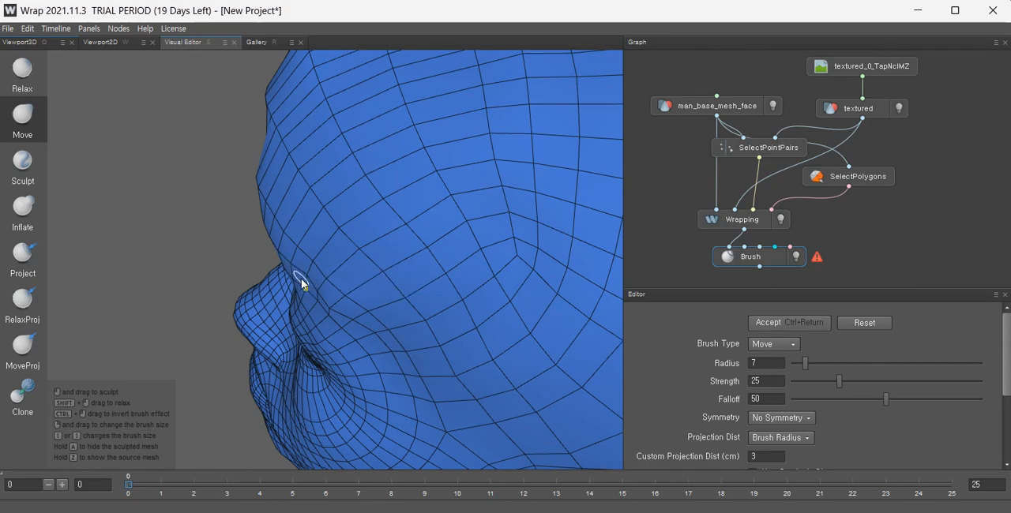
# Refine vertices along the brow ridge and nose bridge with a small brush to smooth the grid.
pyautogui.scroll(4, 301, 274)
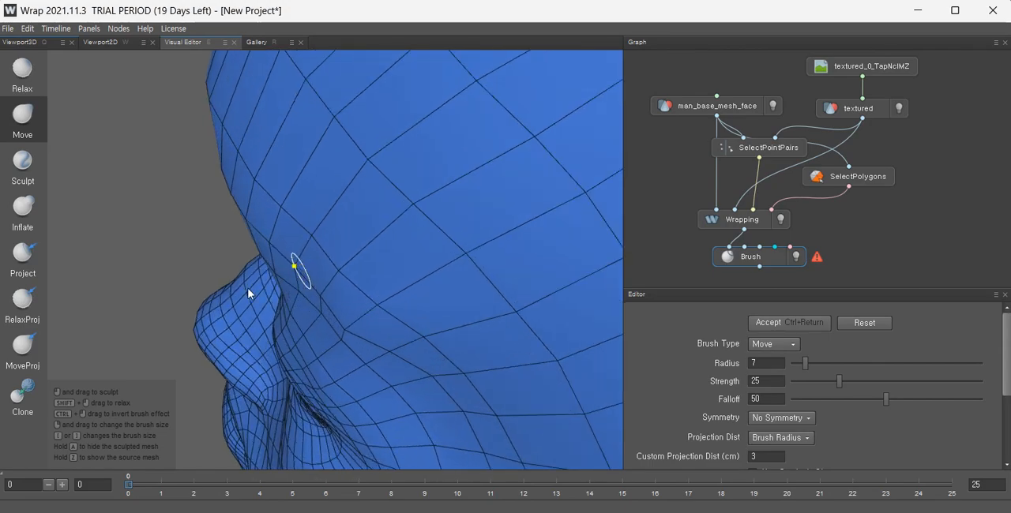
pyautogui.moveTo(249, 293)
pyautogui.keyDown('alt'); pyautogui.mouseDown()
pyautogui.moveTo(419, 294)
pyautogui.moveTo(413, 258)
pyautogui.moveTo(364, 270)
pyautogui.moveTo(505, 229)
pyautogui.moveTo(394, 219)
pyautogui.moveTo(385, 255)
pyautogui.mouseUp(); pyautogui.keyUp('alt')
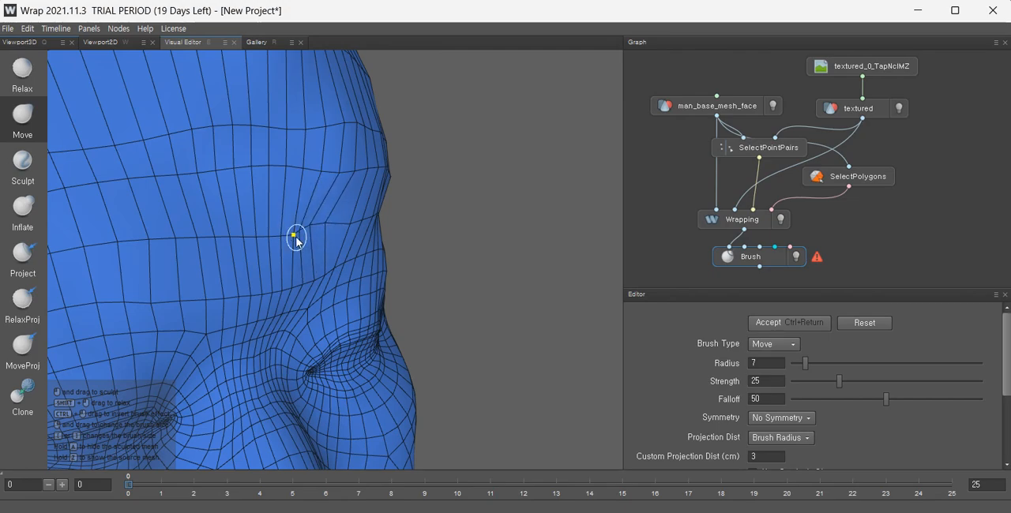
pyautogui.moveTo(296, 237); pyautogui.dragTo(223, 223)
pyautogui.moveTo(376, 248)
pyautogui.keyDown('alt'); pyautogui.mouseDown()
pyautogui.moveTo(266, 214)
pyautogui.moveTo(261, 244)
pyautogui.mouseUp(); pyautogui.keyUp('alt')
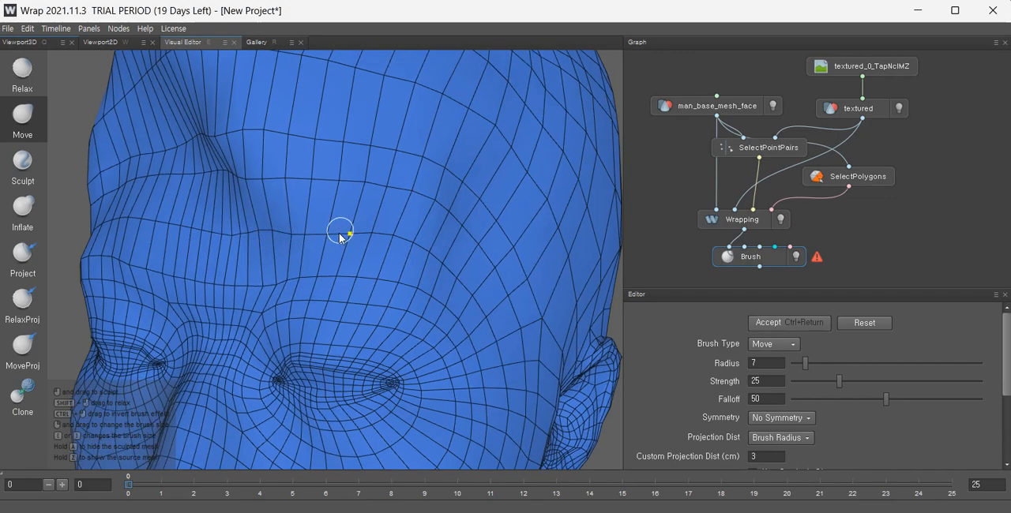
pyautogui.keyDown('alt'); pyautogui.moveTo(340, 237); pyautogui.dragTo(307, 244); pyautogui.keyUp('alt')
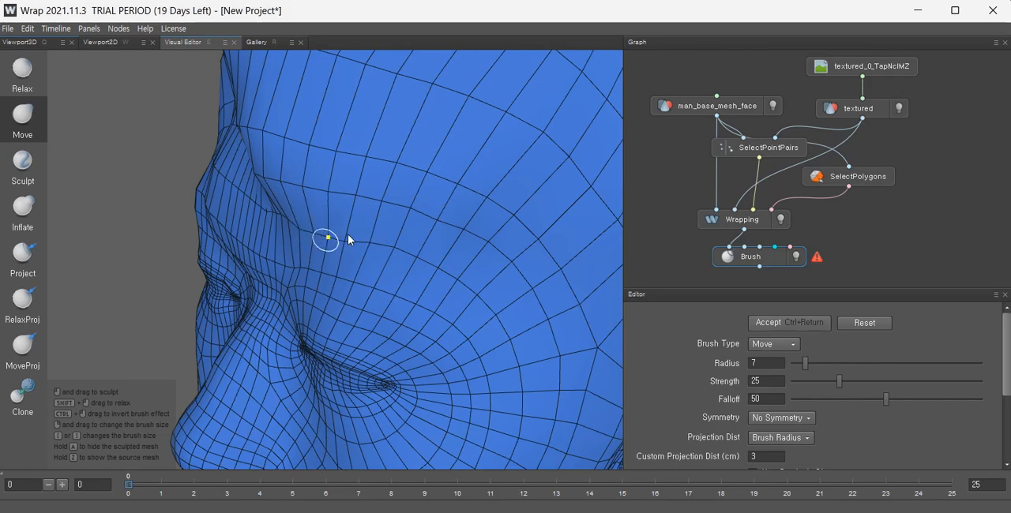
pyautogui.keyDown('alt'); pyautogui.moveTo(379, 236); pyautogui.dragTo(402, 275); pyautogui.keyUp('alt')
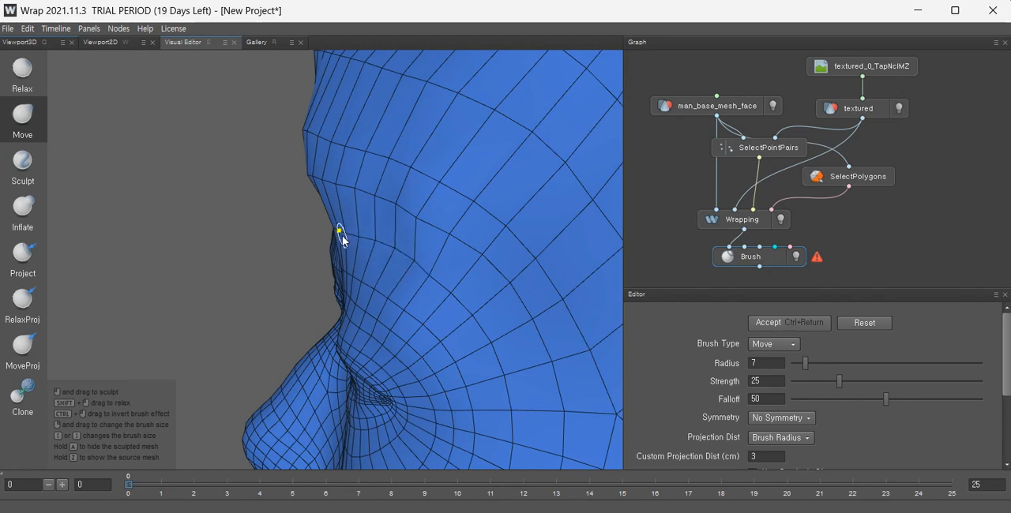
pyautogui.keyDown('alt'); pyautogui.moveTo(346, 247); pyautogui.dragTo(378, 247); pyautogui.keyUp('alt')
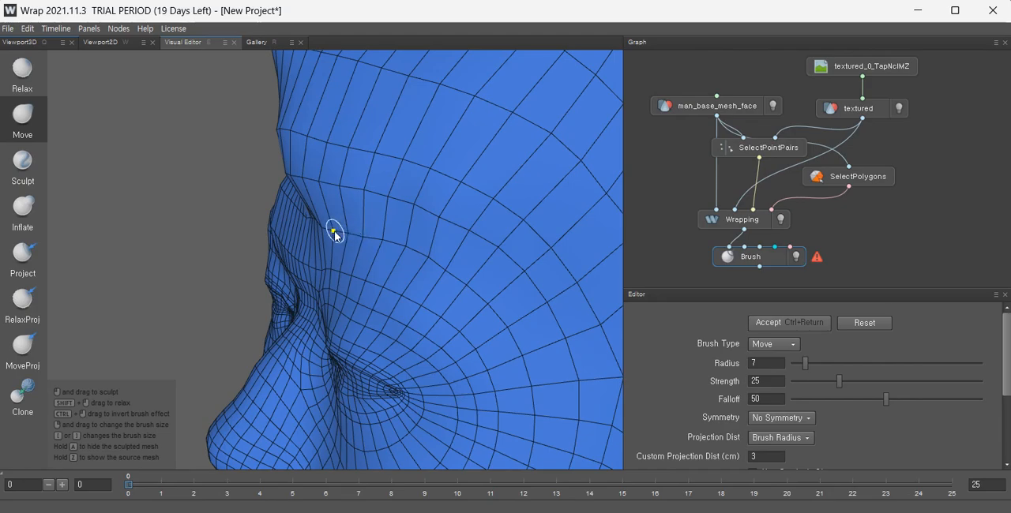
pyautogui.keyDown('alt'); pyautogui.moveTo(330, 251); pyautogui.dragTo(413, 301); pyautogui.keyUp('alt')
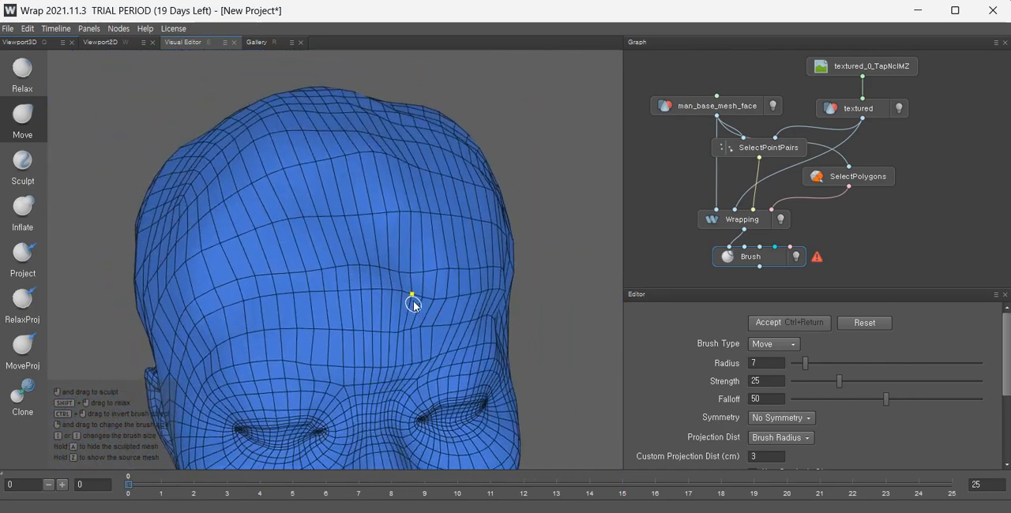
pyautogui.scroll(2, 302, 238)
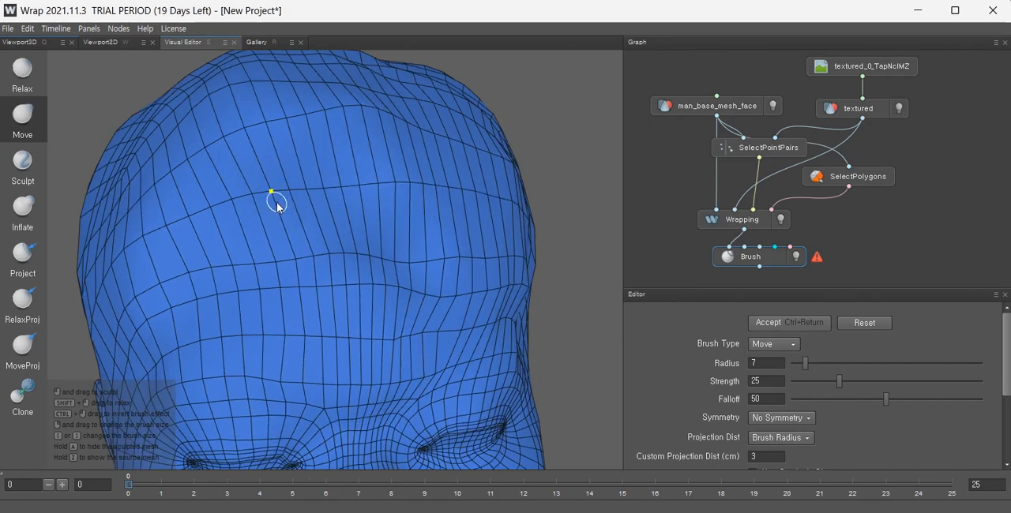
# Nudge forehead and temple vertices with the small radius-7 Move brush to straighten the grid lines.
pyautogui.keyDown('alt'); pyautogui.moveTo(276, 202); pyautogui.dragTo(283, 219); pyautogui.keyUp('alt')
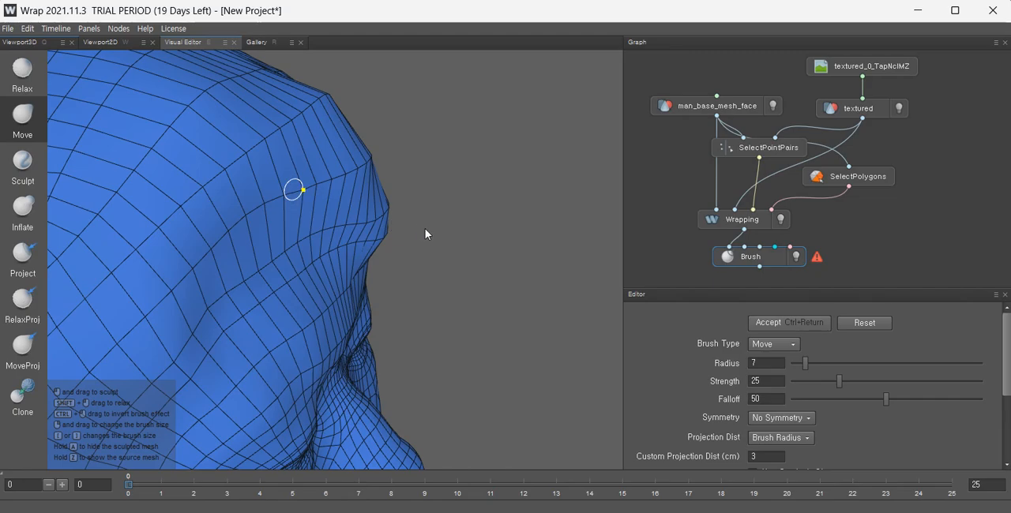
pyautogui.keyDown('alt'); pyautogui.moveTo(366, 228); pyautogui.dragTo(274, 198); pyautogui.keyUp('alt')
pyautogui.scroll(-3, 304, 237)
pyautogui.keyDown('alt'); pyautogui.moveTo(310, 240); pyautogui.dragTo(274, 258); pyautogui.keyUp('alt')
pyautogui.keyDown('alt'); pyautogui.moveTo(302, 262); pyautogui.dragTo(275, 323, button='middle'); pyautogui.keyUp('alt')
pyautogui.scroll(3, 280, 319)
pyautogui.keyDown('alt'); pyautogui.moveTo(315, 282); pyautogui.dragTo(464, 417); pyautogui.keyUp('alt')
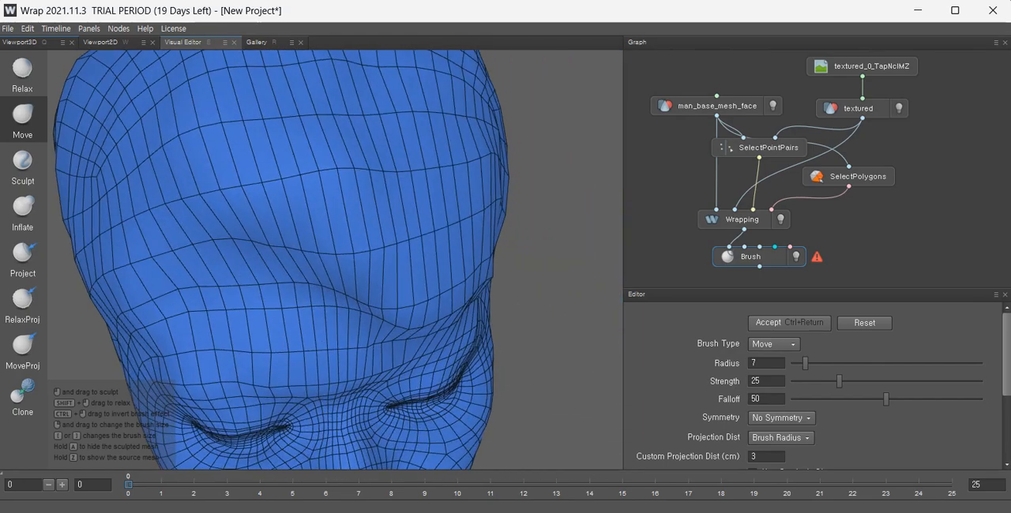
# Shift forehead and brow vertices with a radius-14 Move brush to even out the mesh flow.
pyautogui.keyDown('alt'); pyautogui.moveTo(313, 285); pyautogui.dragTo(240, 269); pyautogui.keyUp('alt')
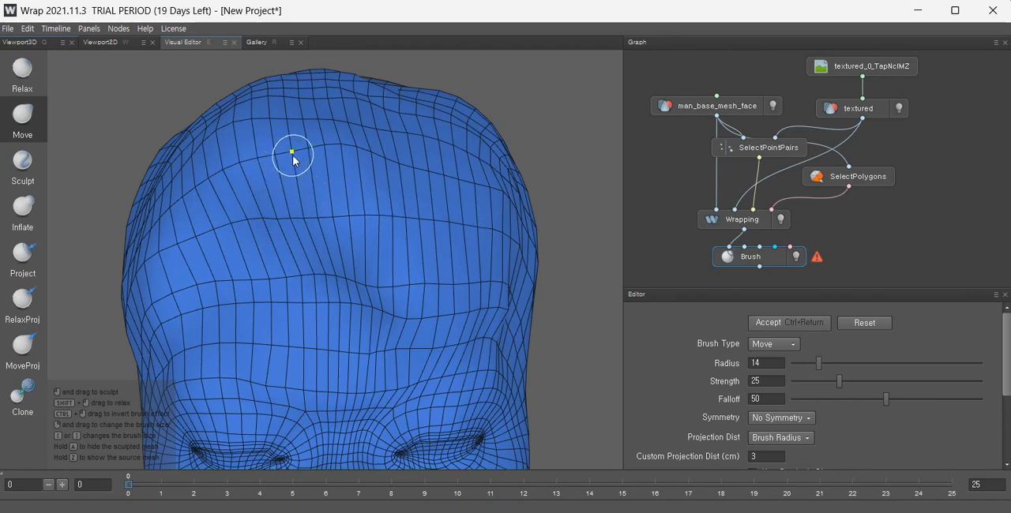
pyautogui.keyDown('alt'); pyautogui.moveTo(303, 139); pyautogui.dragTo(280, 207); pyautogui.keyUp('alt')
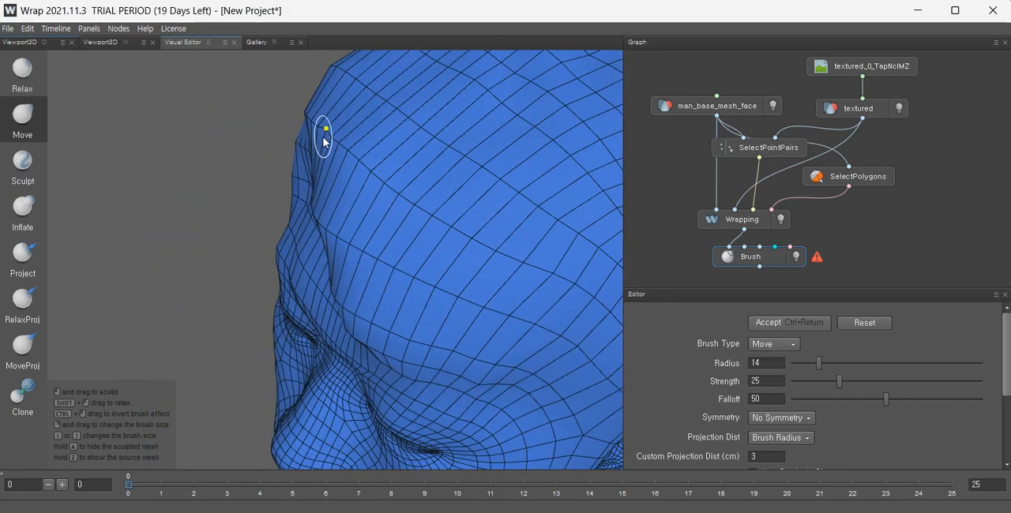
pyautogui.keyDown('alt'); pyautogui.moveTo(300, 151); pyautogui.dragTo(396, 175); pyautogui.keyUp('alt')
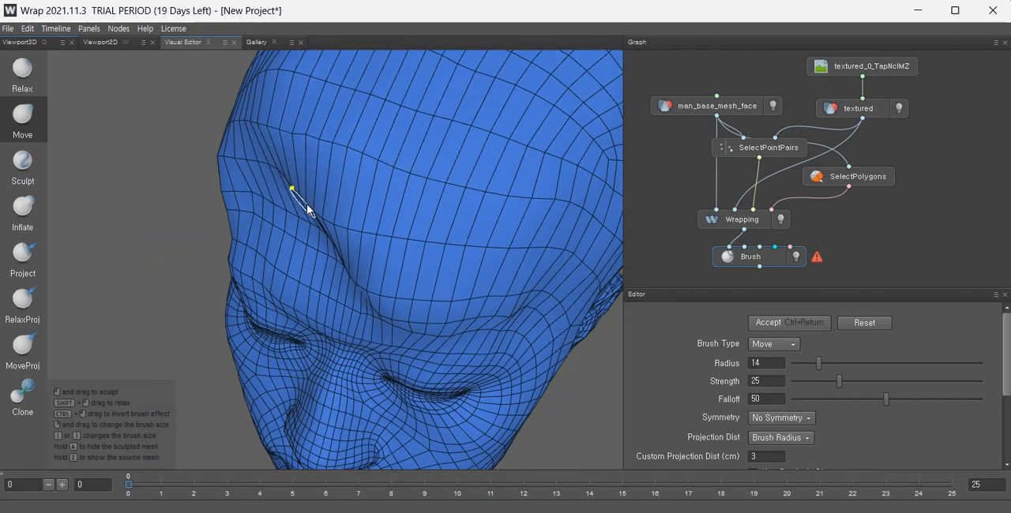
pyautogui.moveTo(307, 203)
pyautogui.keyDown('alt'); pyautogui.mouseDown()
pyautogui.moveTo(372, 165)
pyautogui.moveTo(361, 248)
pyautogui.mouseUp(); pyautogui.keyUp('alt')
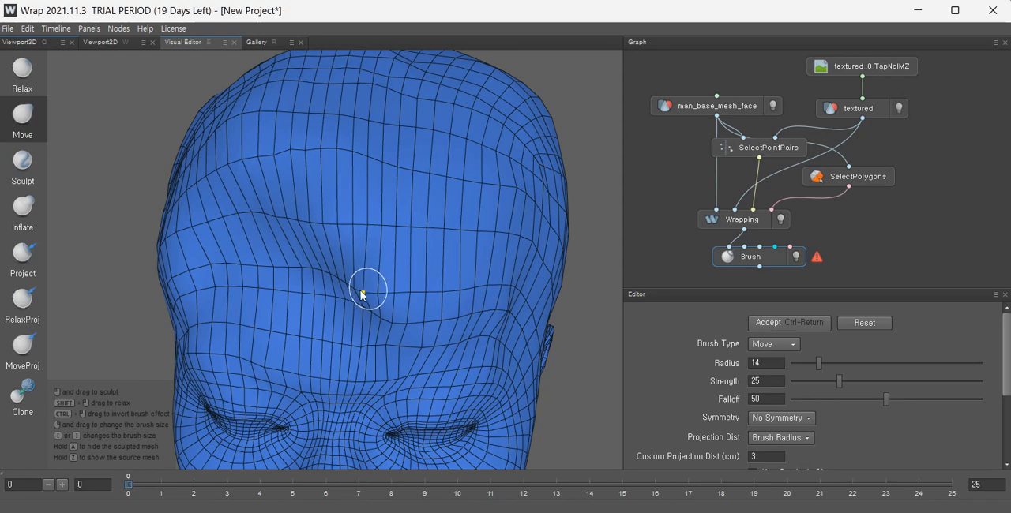
pyautogui.moveTo(363, 300)
pyautogui.keyDown('alt'); pyautogui.mouseDown()
pyautogui.moveTo(485, 277)
pyautogui.moveTo(433, 243)
pyautogui.moveTo(463, 275)
pyautogui.moveTo(408, 228)
pyautogui.mouseUp(); pyautogui.keyUp('alt')
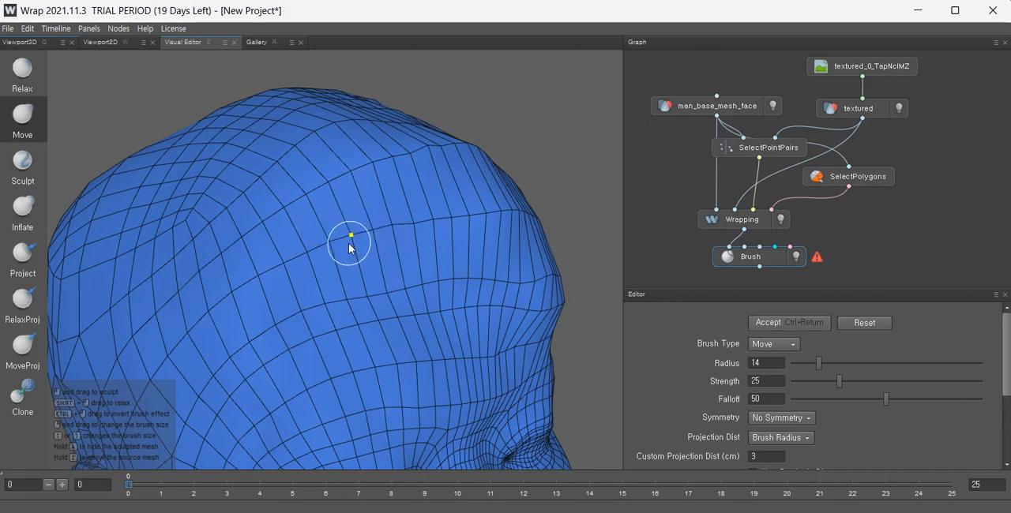
pyautogui.moveTo(350, 247)
pyautogui.keyDown('alt'); pyautogui.mouseDown()
pyautogui.moveTo(405, 287)
pyautogui.moveTo(463, 279)
pyautogui.moveTo(435, 284)
pyautogui.mouseUp(); pyautogui.keyUp('alt')
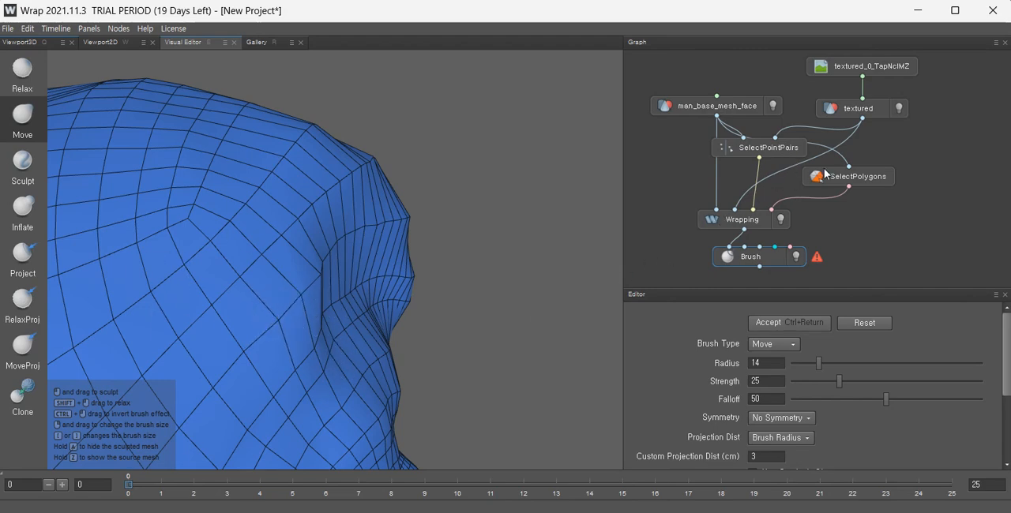
# Inspect the SelectPointPairs landmarks and the Wrapping result over the scan around the forehead.
pyautogui.click(770, 148)
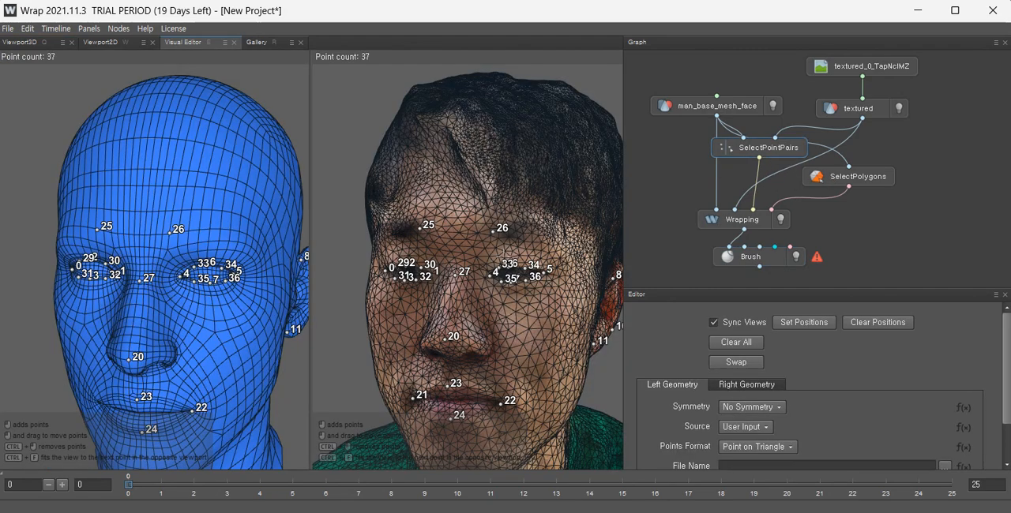
pyautogui.click(742, 224)
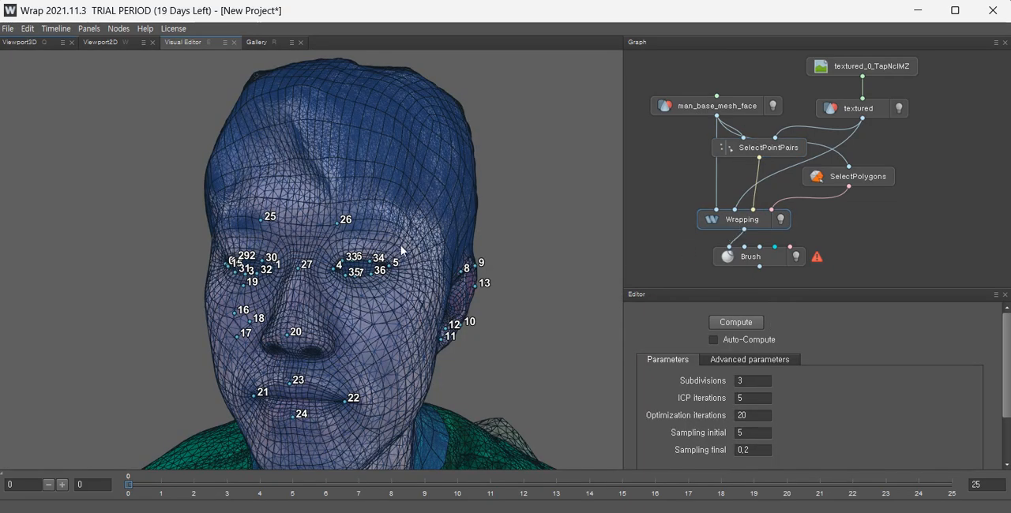
pyautogui.keyDown('alt'); pyautogui.moveTo(311, 243); pyautogui.dragTo(399, 270); pyautogui.keyUp('alt')
pyautogui.keyDown('alt'); pyautogui.moveTo(270, 198); pyautogui.dragTo(385, 227, button='right'); pyautogui.keyUp('alt')
pyautogui.keyDown('alt'); pyautogui.moveTo(389, 213); pyautogui.dragTo(371, 264, button='middle'); pyautogui.keyUp('alt')
pyautogui.keyDown('alt'); pyautogui.moveTo(369, 258); pyautogui.dragTo(376, 270); pyautogui.keyUp('alt')
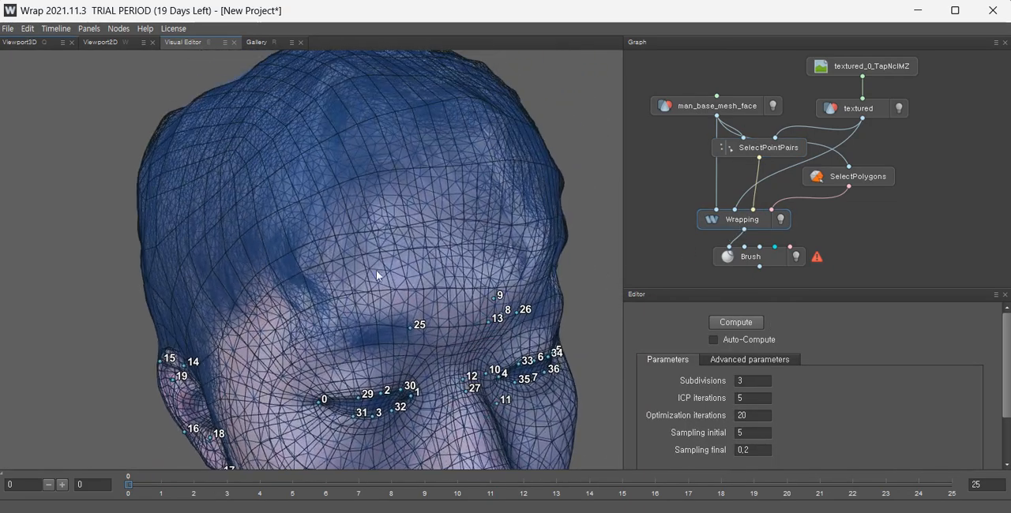
pyautogui.keyDown('alt'); pyautogui.moveTo(354, 121); pyautogui.dragTo(246, 187); pyautogui.keyUp('alt')
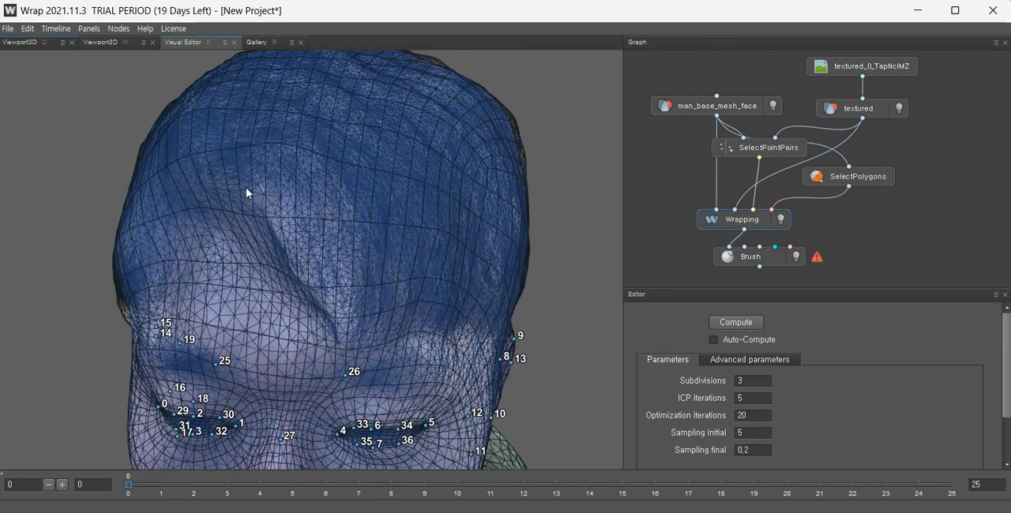
# Return to the Brush node and move vertices in the mid-forehead crease to smooth it out.
pyautogui.click(747, 258)
pyautogui.keyDown('alt'); pyautogui.moveTo(292, 262); pyautogui.dragTo(352, 279, button='right'); pyautogui.keyUp('alt')
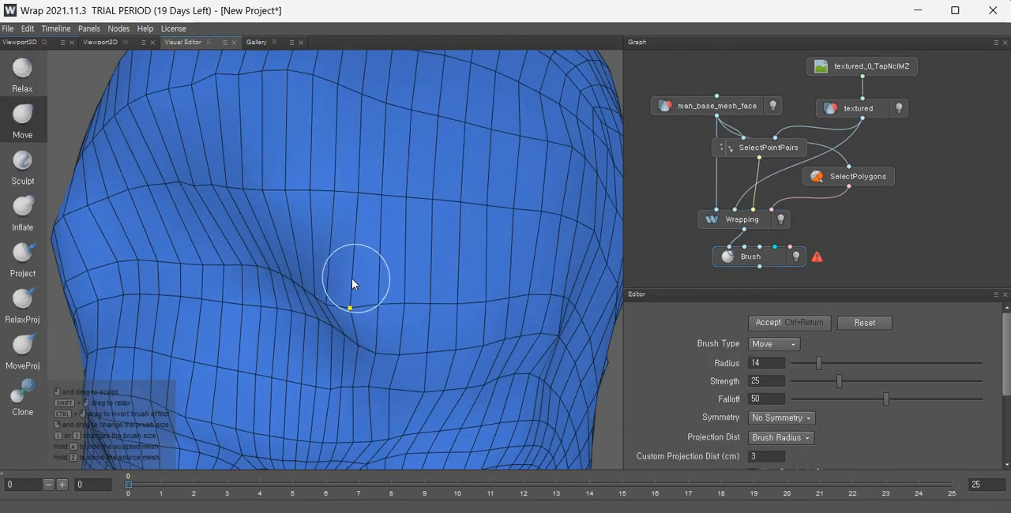
pyautogui.moveTo(351, 279)
pyautogui.keyDown('alt'); pyautogui.mouseDown()
pyautogui.moveTo(277, 251)
pyautogui.moveTo(454, 250)
pyautogui.mouseUp(); pyautogui.keyUp('alt')
pyautogui.moveTo(386, 201)
pyautogui.mouseDown()
pyautogui.moveTo(402, 190)
pyautogui.moveTo(391, 191)
pyautogui.mouseUp()
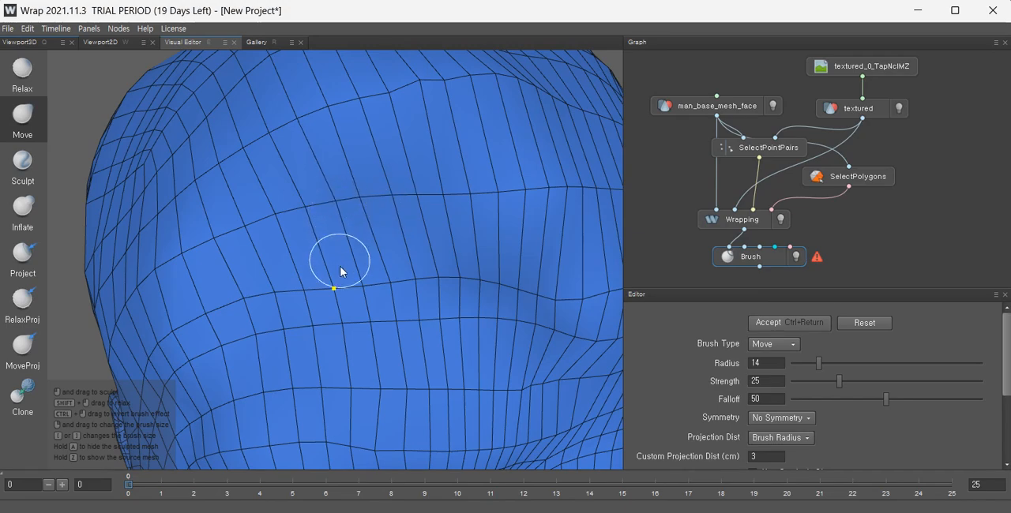
pyautogui.scroll(-4, 463, 228)
pyautogui.moveTo(470, 286)
pyautogui.keyDown('alt'); pyautogui.mouseDown()
pyautogui.moveTo(424, 227)
pyautogui.moveTo(400, 216)
pyautogui.mouseUp(); pyautogui.keyUp('alt')
# Switch to the Relax brush at radius 8 and relax the forehead grid above the brows.
pyautogui.click(28, 78)
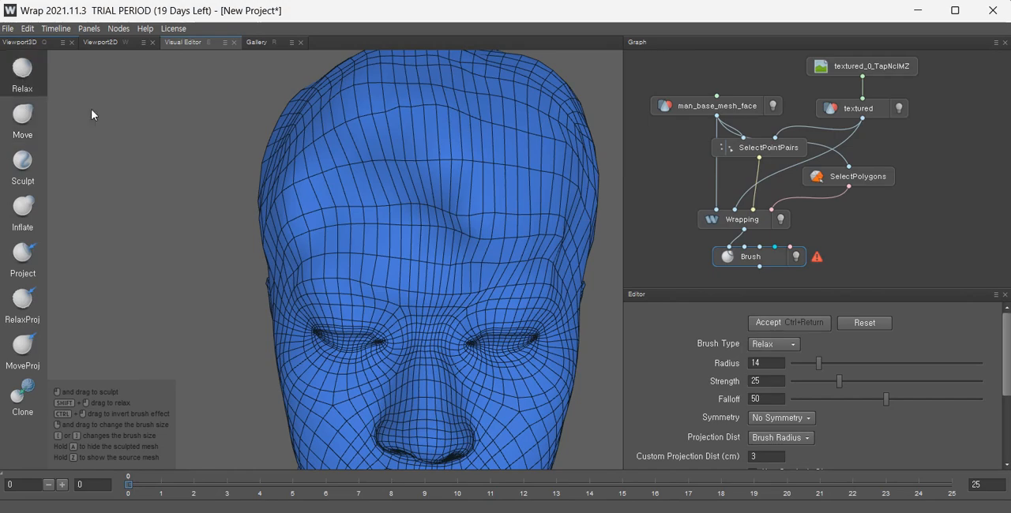
pyautogui.scroll(2, 523, 227)
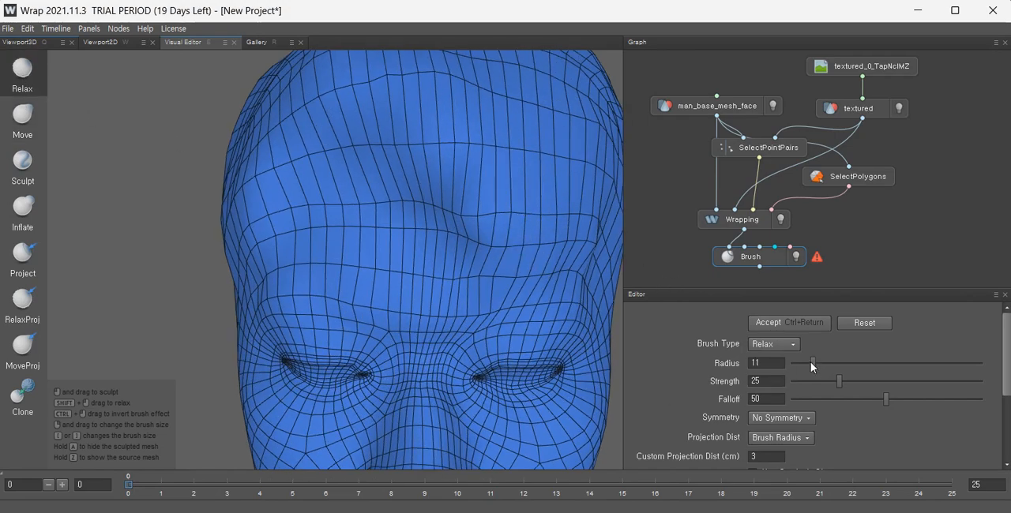
pyautogui.scroll(1, 443, 166)
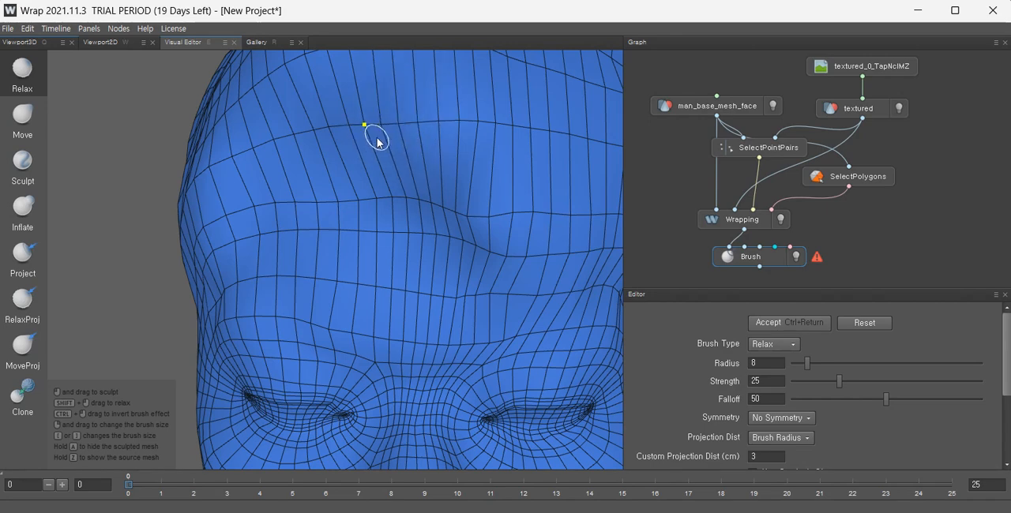
pyautogui.moveTo(382, 132); pyautogui.dragTo(367, 148)
pyautogui.moveTo(462, 230)
pyautogui.mouseDown()
pyautogui.moveTo(465, 216)
pyautogui.moveTo(477, 250)
pyautogui.mouseUp()
pyautogui.moveTo(441, 202)
pyautogui.mouseDown()
pyautogui.moveTo(462, 198)
pyautogui.moveTo(467, 239)
pyautogui.moveTo(438, 213)
pyautogui.mouseUp()
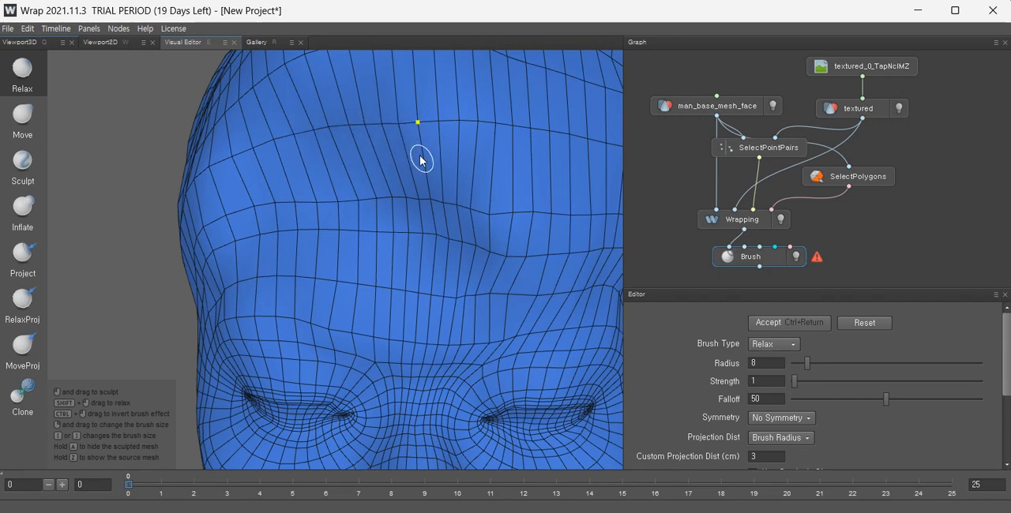
# Relax the upper forehead and crown vertices with a strength-1 Relax brush.
pyautogui.scroll(-4, 438, 192)
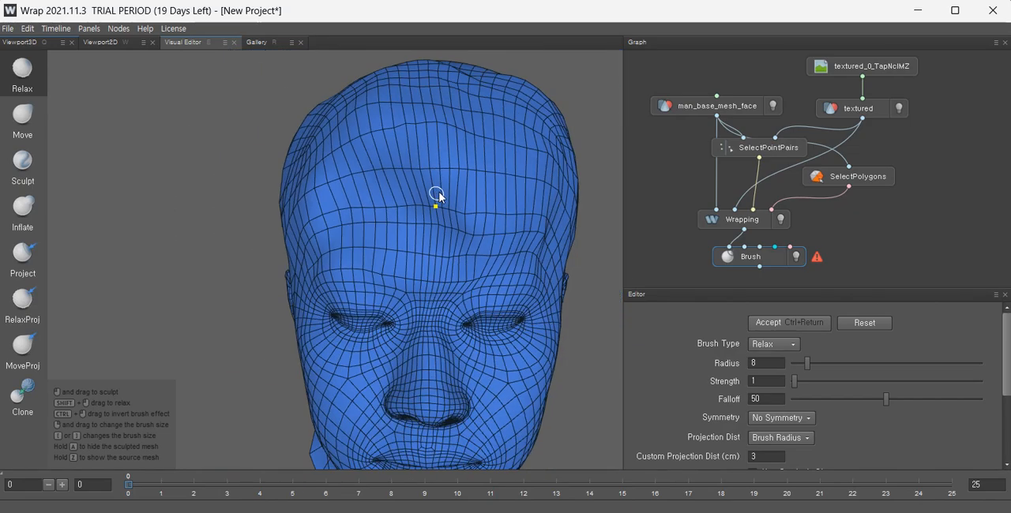
pyautogui.keyDown('alt'); pyautogui.moveTo(437, 194); pyautogui.dragTo(398, 283); pyautogui.keyUp('alt')
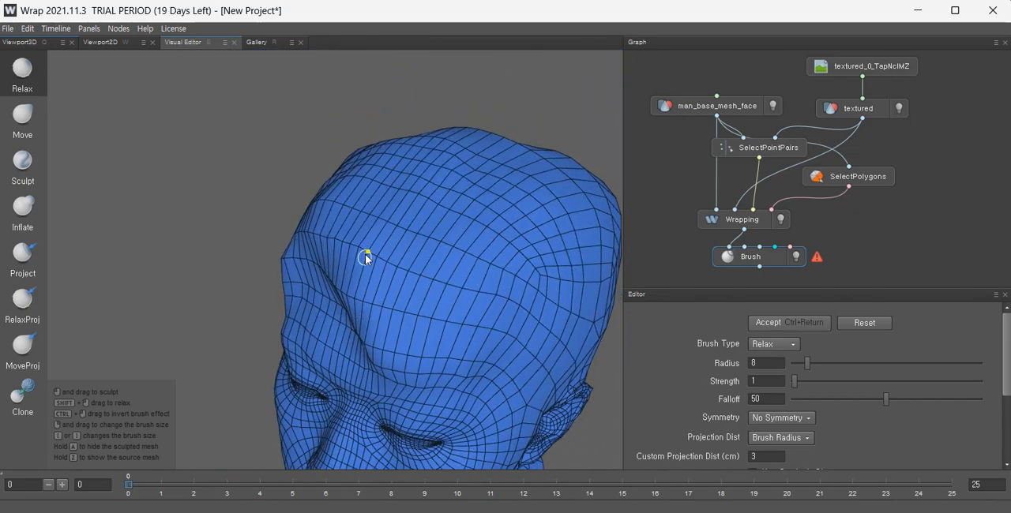
pyautogui.keyDown('alt'); pyautogui.moveTo(344, 239); pyautogui.dragTo(402, 252); pyautogui.keyUp('alt')
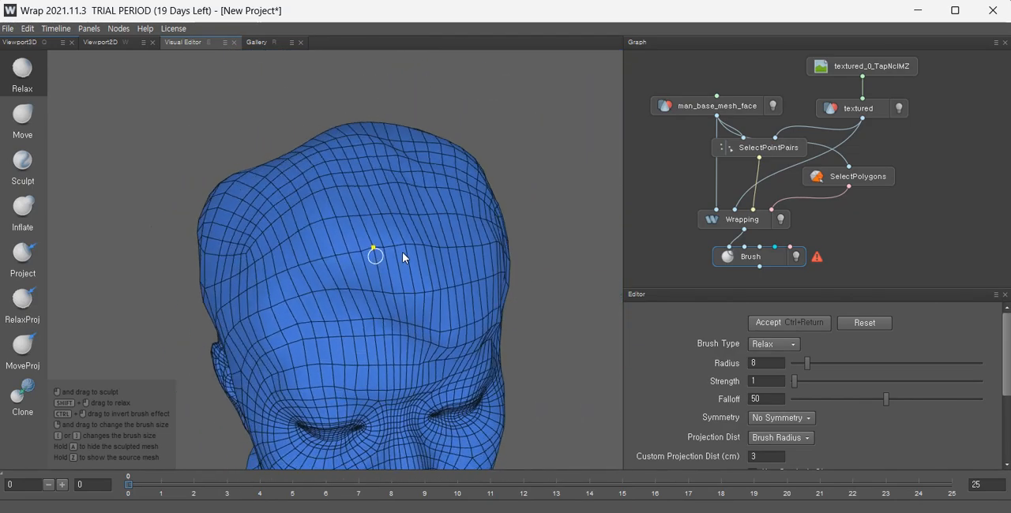
pyautogui.scroll(3, 433, 251)
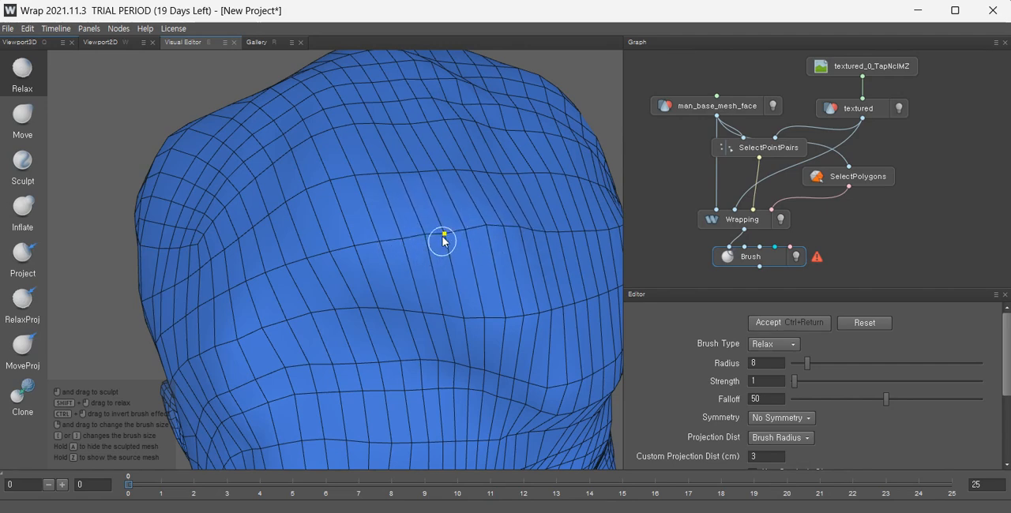
pyautogui.scroll(-3, 491, 271)
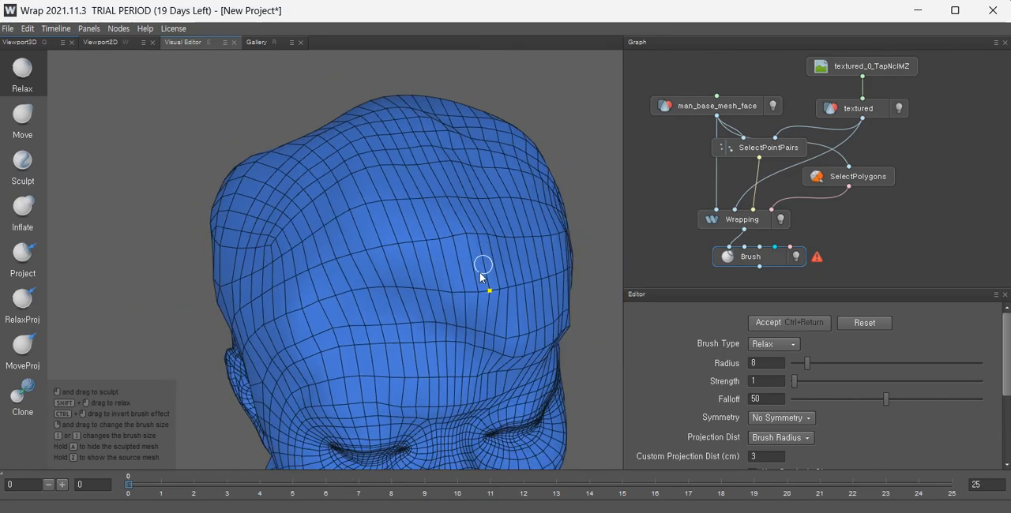
pyautogui.keyDown('alt'); pyautogui.moveTo(482, 278); pyautogui.dragTo(544, 254); pyautogui.keyUp('alt')
pyautogui.scroll(3, 478, 272)
pyautogui.keyDown('alt'); pyautogui.moveTo(479, 271); pyautogui.dragTo(512, 220, button='middle'); pyautogui.keyUp('alt')
pyautogui.moveTo(511, 220)
pyautogui.keyDown('alt'); pyautogui.mouseDown()
pyautogui.moveTo(361, 230)
pyautogui.moveTo(407, 235)
pyautogui.moveTo(336, 231)
pyautogui.moveTo(387, 160)
pyautogui.mouseUp(); pyautogui.keyUp('alt')
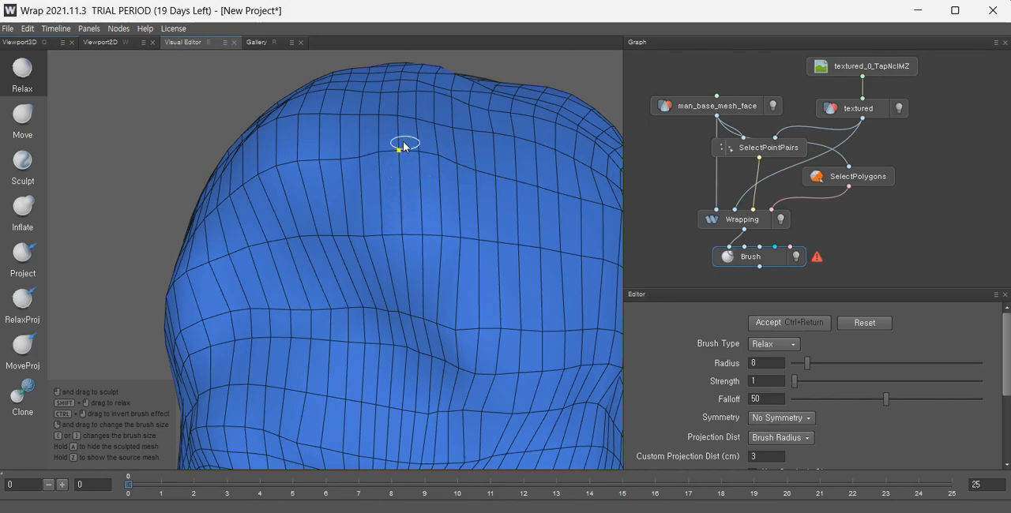
pyautogui.keyDown('alt'); pyautogui.moveTo(444, 202); pyautogui.dragTo(369, 183); pyautogui.keyUp('alt')
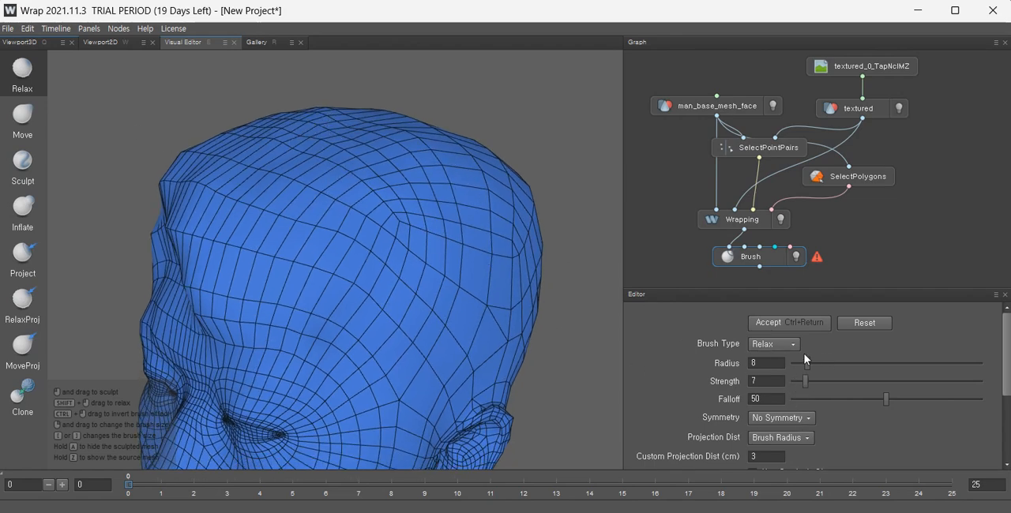
# Relax the crown and temple area with a radius-15, strength-7 Relax brush.
pyautogui.keyDown('alt'); pyautogui.moveTo(489, 260); pyautogui.dragTo(563, 390); pyautogui.keyUp('alt')
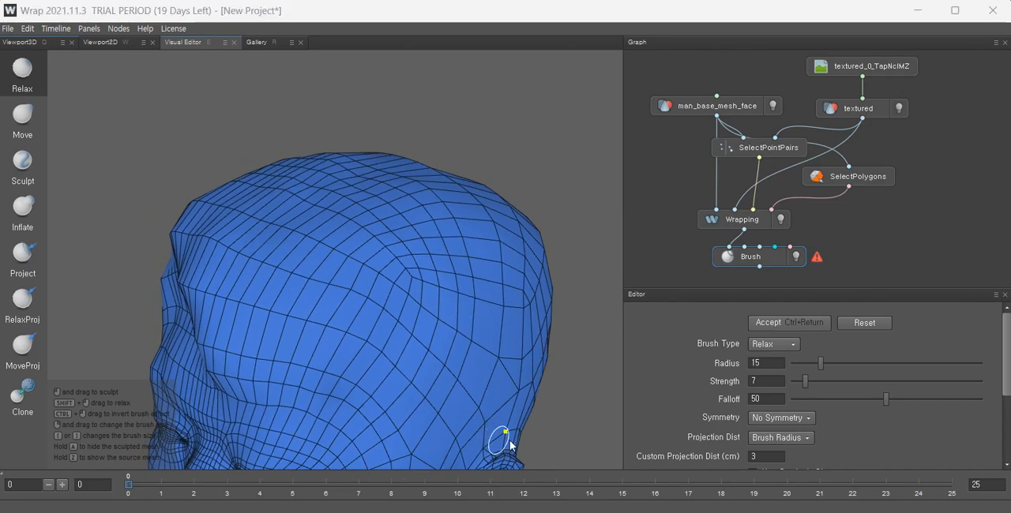
pyautogui.keyDown('alt'); pyautogui.moveTo(329, 316); pyautogui.dragTo(466, 280); pyautogui.keyUp('alt')
pyautogui.keyDown('alt'); pyautogui.moveTo(343, 278); pyautogui.dragTo(411, 291); pyautogui.keyUp('alt')
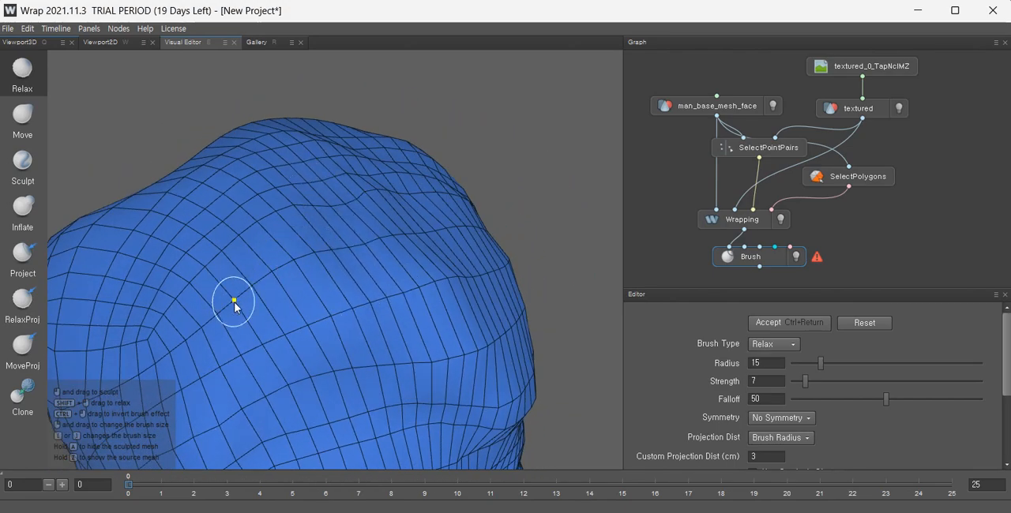
pyautogui.keyDown('alt'); pyautogui.moveTo(237, 299); pyautogui.dragTo(463, 287); pyautogui.keyUp('alt')
pyautogui.moveTo(377, 299)
pyautogui.keyDown('alt'); pyautogui.mouseDown()
pyautogui.moveTo(502, 319)
pyautogui.moveTo(397, 375)
pyautogui.moveTo(510, 405)
pyautogui.moveTo(435, 165)
pyautogui.moveTo(505, 293)
pyautogui.moveTo(435, 334)
pyautogui.moveTo(514, 326)
pyautogui.mouseUp(); pyautogui.keyUp('alt')
# Switch to the Move brush, set its radius to 31 and shift crown vertices into place.
pyautogui.click(30, 123)
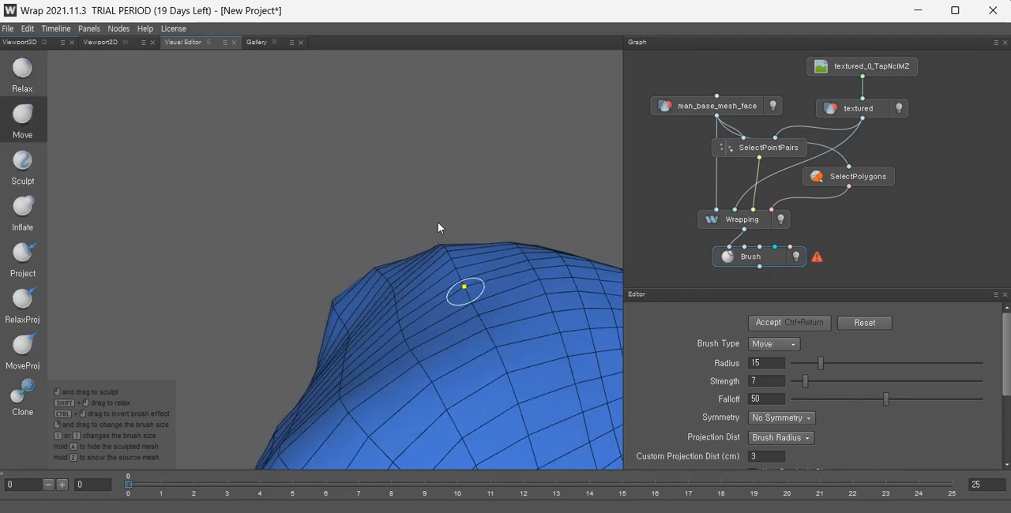
pyautogui.keyDown('alt'); pyautogui.moveTo(433, 219); pyautogui.dragTo(561, 351); pyautogui.keyUp('alt')
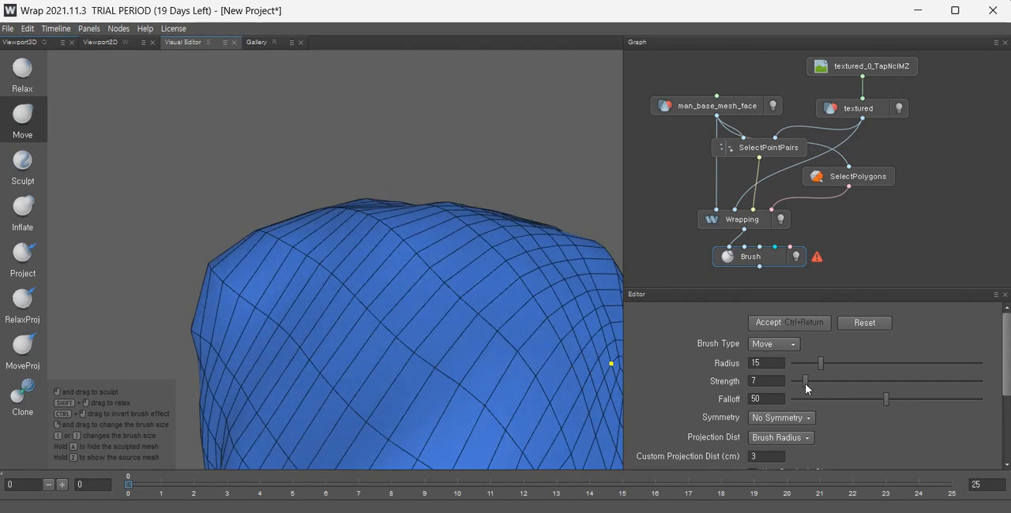
pyautogui.moveTo(823, 362); pyautogui.dragTo(850, 365)
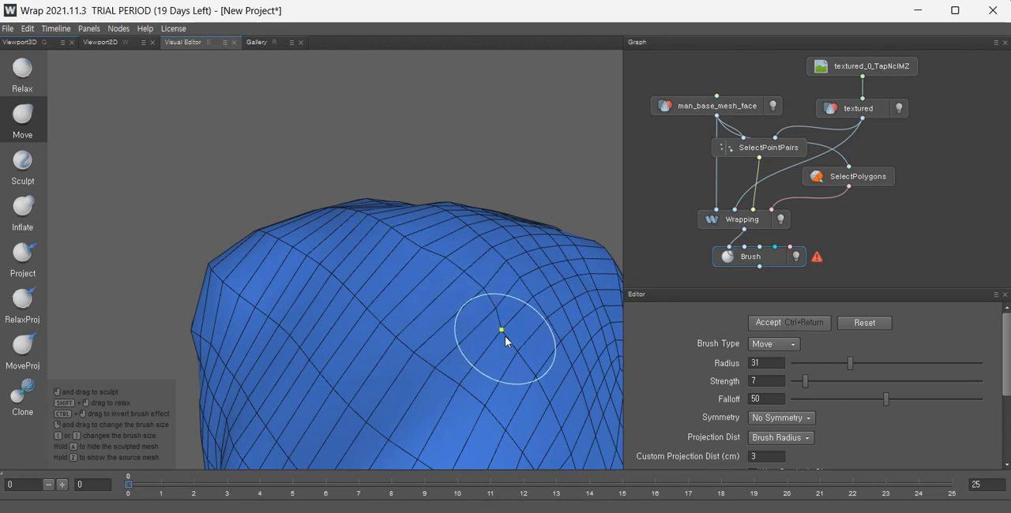
pyautogui.keyDown('alt'); pyautogui.moveTo(540, 350); pyautogui.dragTo(463, 356); pyautogui.keyUp('alt')
pyautogui.keyDown('alt'); pyautogui.moveTo(462, 355); pyautogui.dragTo(382, 265, button='middle'); pyautogui.keyUp('alt')
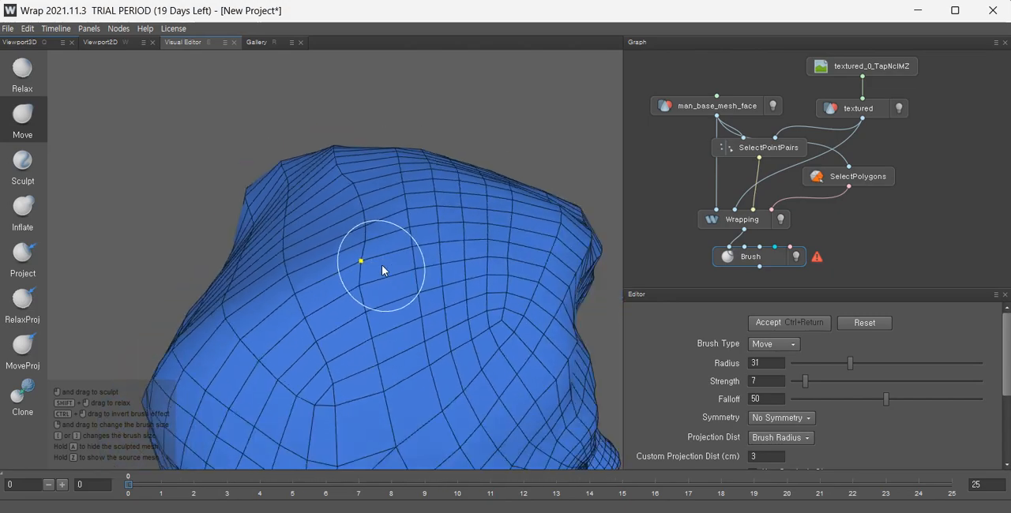
# Pull the upper forehead and crown vertices into a smoother shape with the radius-31, strength-7 Move brush.
pyautogui.scroll(-2, 381, 264)
pyautogui.keyDown('alt'); pyautogui.moveTo(413, 295); pyautogui.dragTo(255, 313); pyautogui.keyUp('alt')
pyautogui.keyDown('alt'); pyautogui.moveTo(354, 311); pyautogui.dragTo(298, 341, button='middle'); pyautogui.keyUp('alt')
pyautogui.scroll(2, 451, 326)
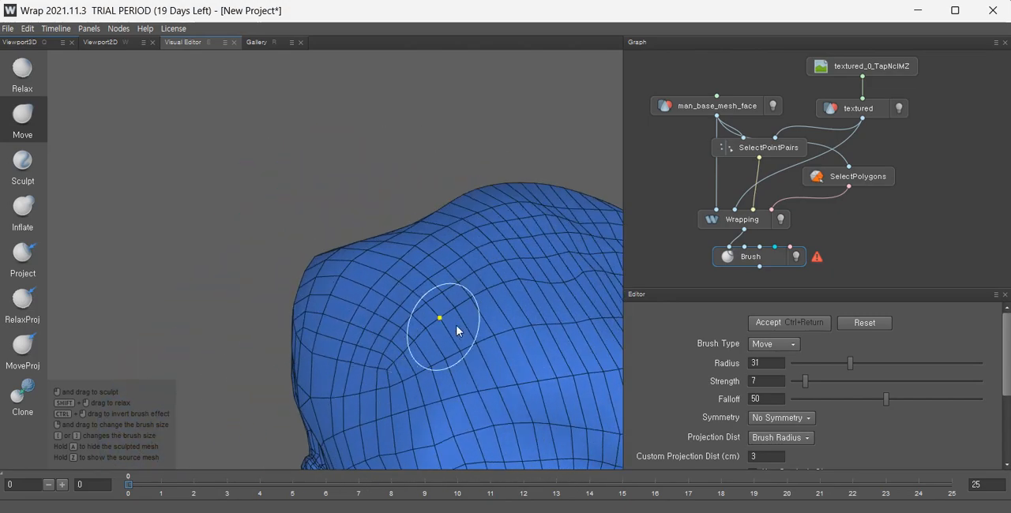
pyautogui.keyDown('alt'); pyautogui.moveTo(457, 331); pyautogui.dragTo(359, 325); pyautogui.keyUp('alt')
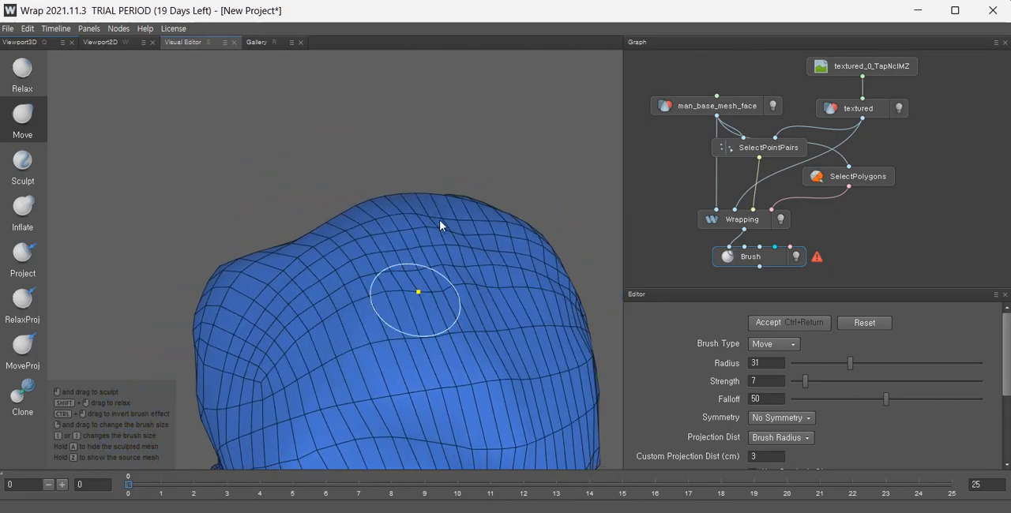
pyautogui.scroll(3, 448, 303)
pyautogui.moveTo(496, 277)
pyautogui.keyDown('alt'); pyautogui.mouseDown()
pyautogui.moveTo(431, 310)
pyautogui.moveTo(388, 309)
pyautogui.moveTo(397, 204)
pyautogui.mouseUp(); pyautogui.keyUp('alt')
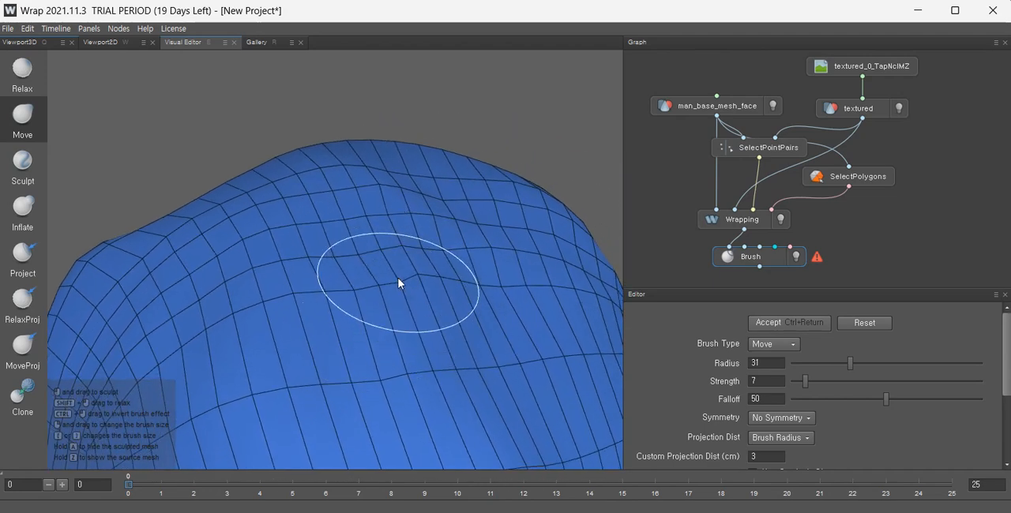
pyautogui.moveTo(481, 300)
pyautogui.keyDown('alt'); pyautogui.mouseDown()
pyautogui.moveTo(354, 366)
pyautogui.moveTo(360, 298)
pyautogui.mouseUp(); pyautogui.keyUp('alt')
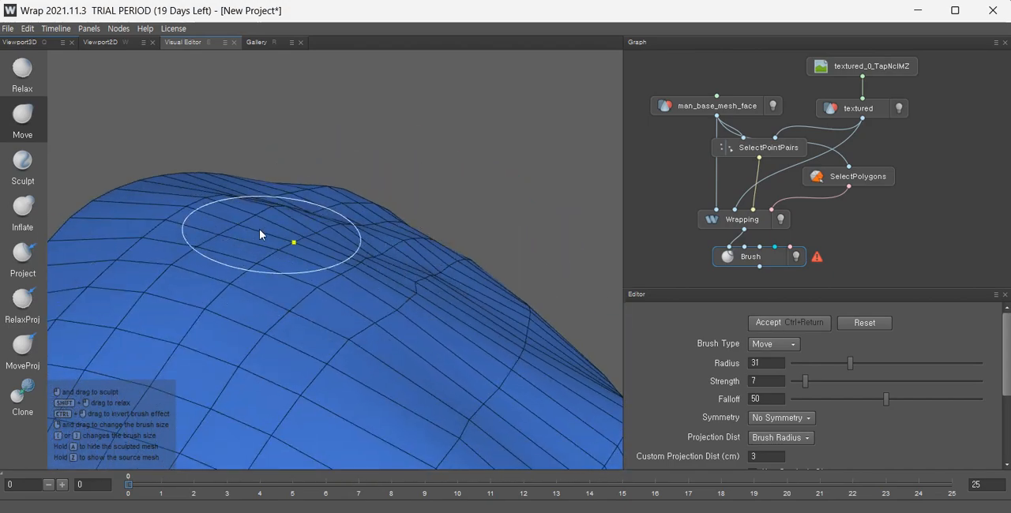
pyautogui.moveTo(328, 259)
pyautogui.keyDown('alt'); pyautogui.mouseDown()
pyautogui.moveTo(387, 260)
pyautogui.moveTo(291, 264)
pyautogui.moveTo(376, 335)
pyautogui.moveTo(342, 327)
pyautogui.mouseUp(); pyautogui.keyUp('alt')
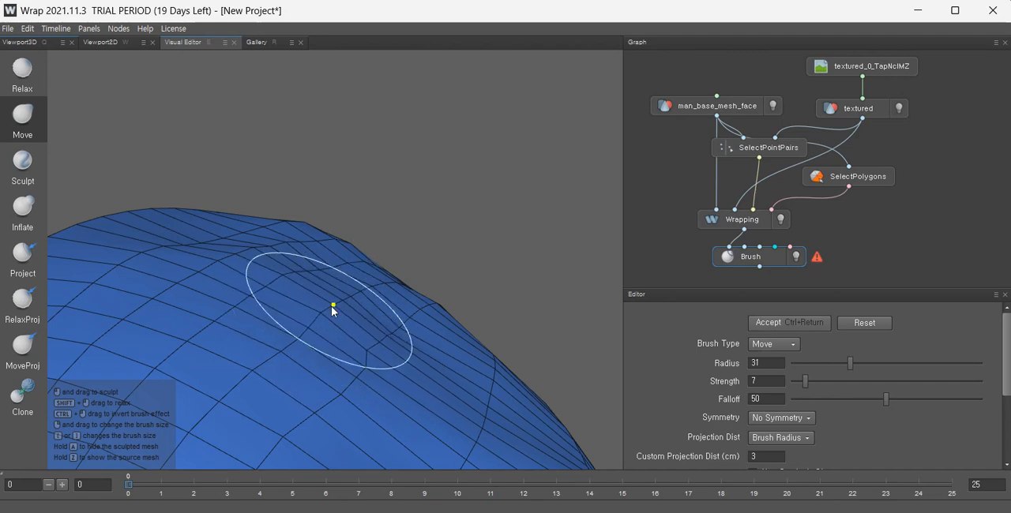
pyautogui.moveTo(334, 334)
pyautogui.keyDown('alt'); pyautogui.mouseDown()
pyautogui.moveTo(289, 361)
pyautogui.moveTo(305, 310)
pyautogui.moveTo(383, 324)
pyautogui.mouseUp(); pyautogui.keyUp('alt')
# Switch to the Relax brush and relax the crown and upper forehead grid at radius 31, strength 7.
pyautogui.click(27, 94)
pyautogui.moveTo(233, 296)
pyautogui.keyDown('alt'); pyautogui.mouseDown()
pyautogui.moveTo(354, 277)
pyautogui.moveTo(379, 292)
pyautogui.mouseUp(); pyautogui.keyUp('alt')
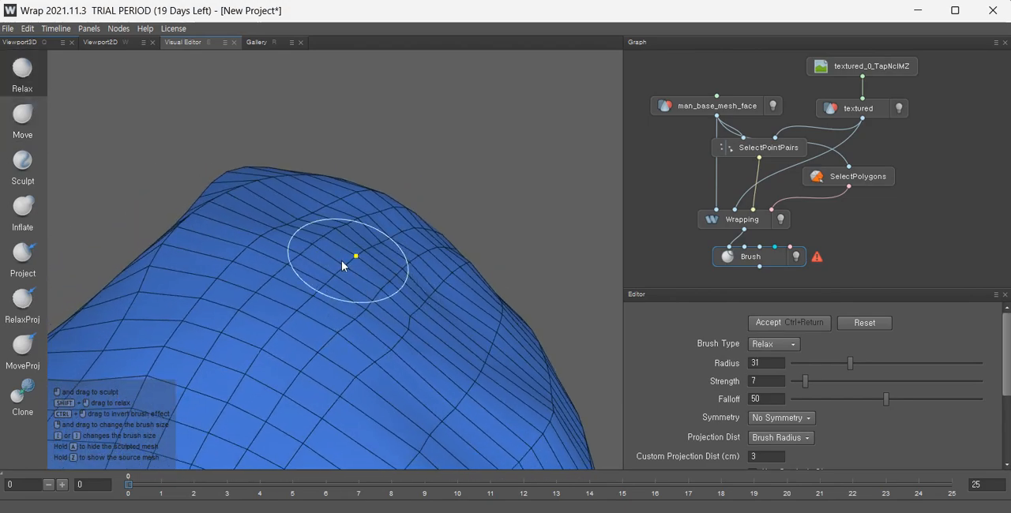
pyautogui.moveTo(450, 293)
pyautogui.keyDown('alt'); pyautogui.mouseDown()
pyautogui.moveTo(457, 319)
pyautogui.moveTo(450, 281)
pyautogui.moveTo(284, 230)
pyautogui.mouseUp(); pyautogui.keyUp('alt')
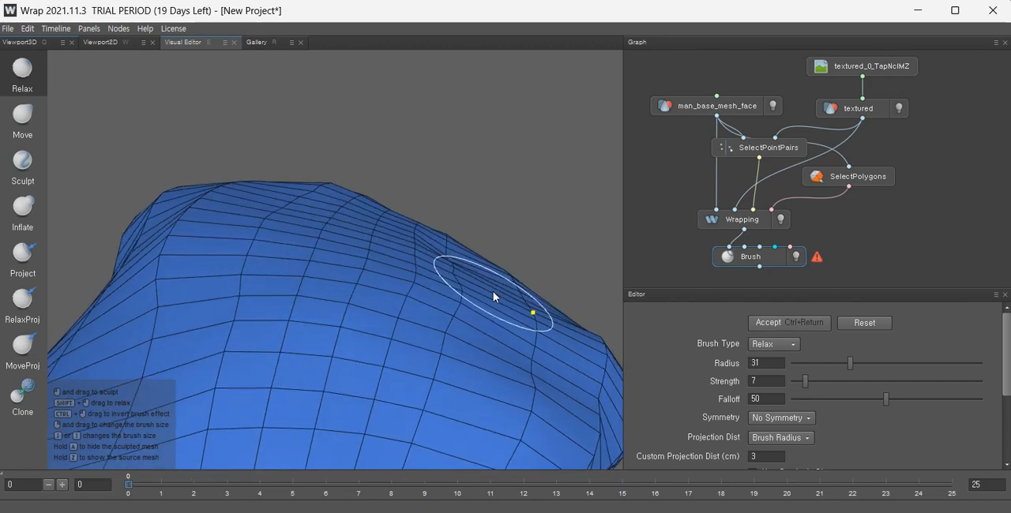
pyautogui.moveTo(494, 259)
pyautogui.keyDown('alt'); pyautogui.mouseDown()
pyautogui.moveTo(347, 365)
pyautogui.moveTo(376, 309)
pyautogui.mouseUp(); pyautogui.keyUp('alt')
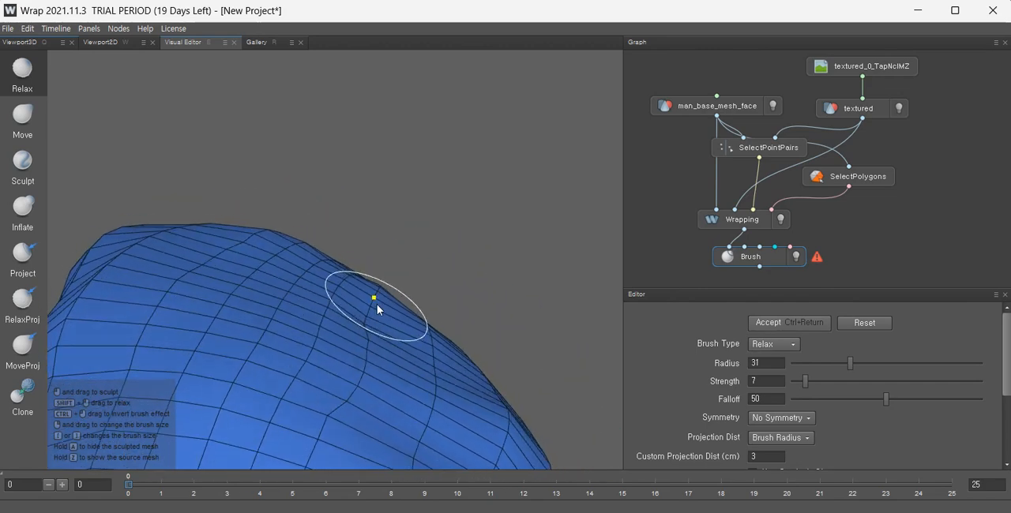
pyautogui.keyDown('alt'); pyautogui.moveTo(387, 356); pyautogui.dragTo(293, 340); pyautogui.keyUp('alt')
pyautogui.keyDown('alt'); pyautogui.moveTo(443, 311); pyautogui.dragTo(483, 234, button='middle'); pyautogui.keyUp('alt')
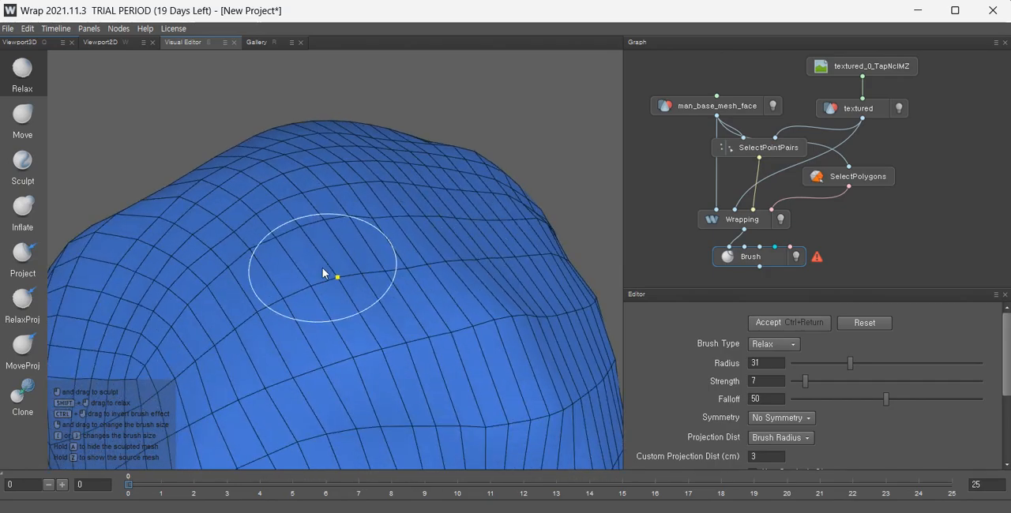
pyautogui.moveTo(347, 272)
pyautogui.keyDown('alt'); pyautogui.mouseDown()
pyautogui.moveTo(378, 298)
pyautogui.moveTo(500, 203)
pyautogui.moveTo(453, 289)
pyautogui.moveTo(443, 335)
pyautogui.moveTo(465, 268)
pyautogui.moveTo(494, 250)
pyautogui.mouseUp(); pyautogui.keyUp('alt')
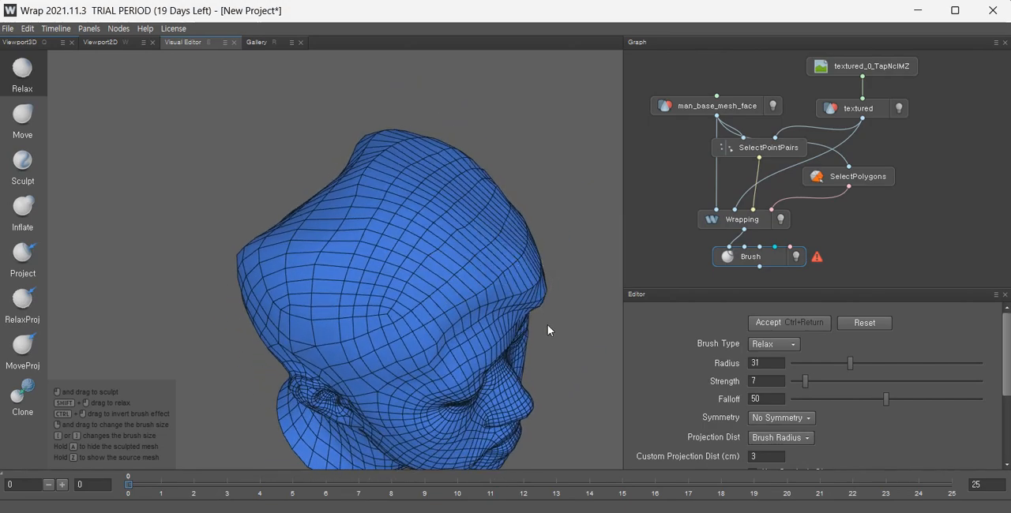
pyautogui.moveTo(548, 329)
pyautogui.keyDown('alt'); pyautogui.mouseDown()
pyautogui.moveTo(463, 300)
pyautogui.moveTo(500, 293)
pyautogui.mouseUp(); pyautogui.keyUp('alt')
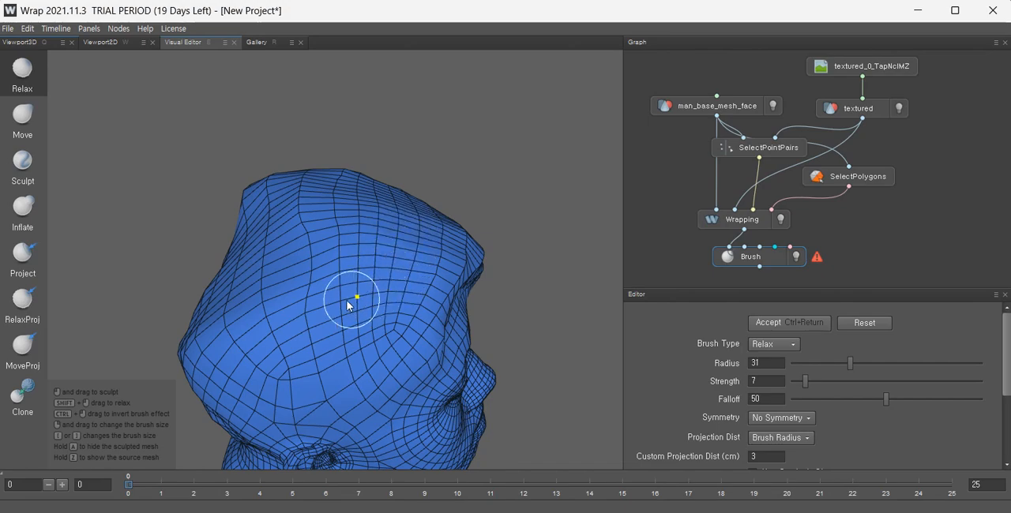
pyautogui.moveTo(347, 300)
pyautogui.keyDown('alt'); pyautogui.mouseDown()
pyautogui.moveTo(305, 339)
pyautogui.moveTo(171, 338)
pyautogui.moveTo(390, 244)
pyautogui.moveTo(406, 294)
pyautogui.mouseUp(); pyautogui.keyUp('alt')
pyautogui.keyDown('alt'); pyautogui.moveTo(466, 332); pyautogui.dragTo(472, 208); pyautogui.keyUp('alt')
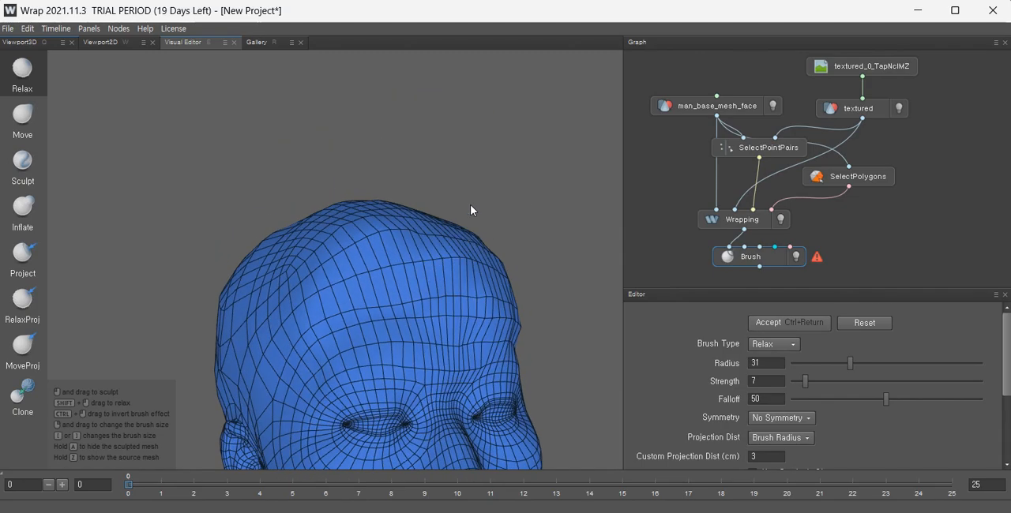
pyautogui.keyDown('alt'); pyautogui.moveTo(449, 307); pyautogui.dragTo(453, 237, button='middle'); pyautogui.keyUp('alt')
pyautogui.scroll(4, 455, 238)
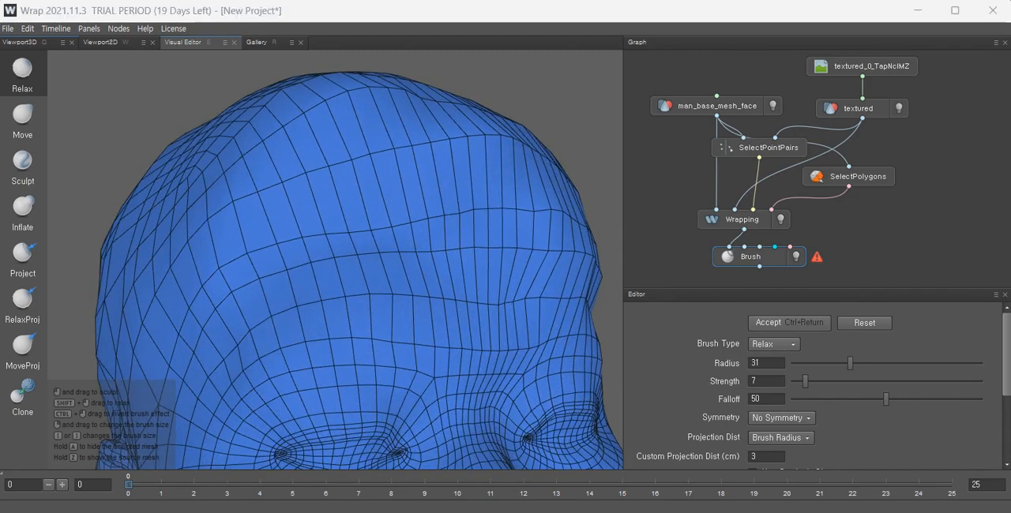
pyautogui.moveTo(369, 294)
pyautogui.keyDown('alt'); pyautogui.mouseDown()
pyautogui.moveTo(302, 216)
pyautogui.moveTo(381, 243)
pyautogui.moveTo(489, 237)
pyautogui.moveTo(344, 242)
pyautogui.moveTo(466, 261)
pyautogui.moveTo(422, 263)
pyautogui.moveTo(338, 189)
pyautogui.mouseUp(); pyautogui.keyUp('alt')
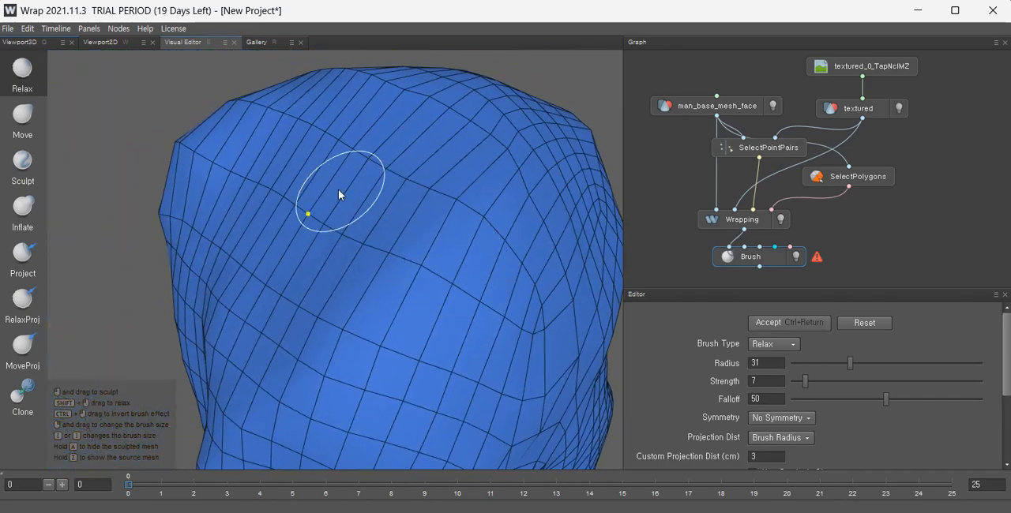
# Switch to the Move brush at radius 40 and push crown and upper-back-of-head vertices into place.
pyautogui.click(24, 116)
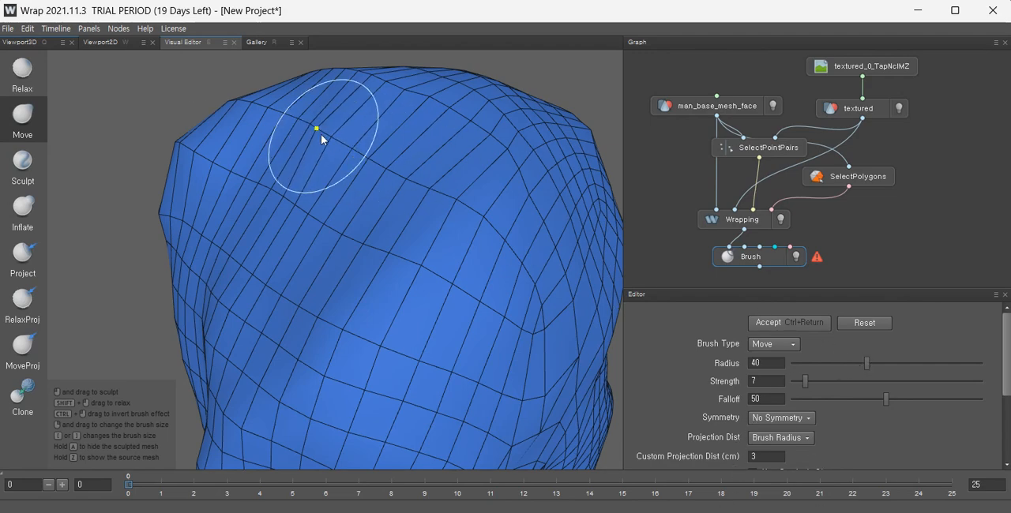
pyautogui.moveTo(345, 184)
pyautogui.keyDown('alt'); pyautogui.mouseDown()
pyautogui.moveTo(437, 177)
pyautogui.moveTo(428, 227)
pyautogui.mouseUp(); pyautogui.keyUp('alt')
pyautogui.moveTo(339, 120)
pyautogui.mouseDown()
pyautogui.moveTo(305, 31)
pyautogui.moveTo(280, 2)
pyautogui.mouseUp()
pyautogui.moveTo(305, 164); pyautogui.dragTo(237, 3)
pyautogui.moveTo(262, 235); pyautogui.dragTo(82, 250)
pyautogui.scroll(-2, 366, 234)
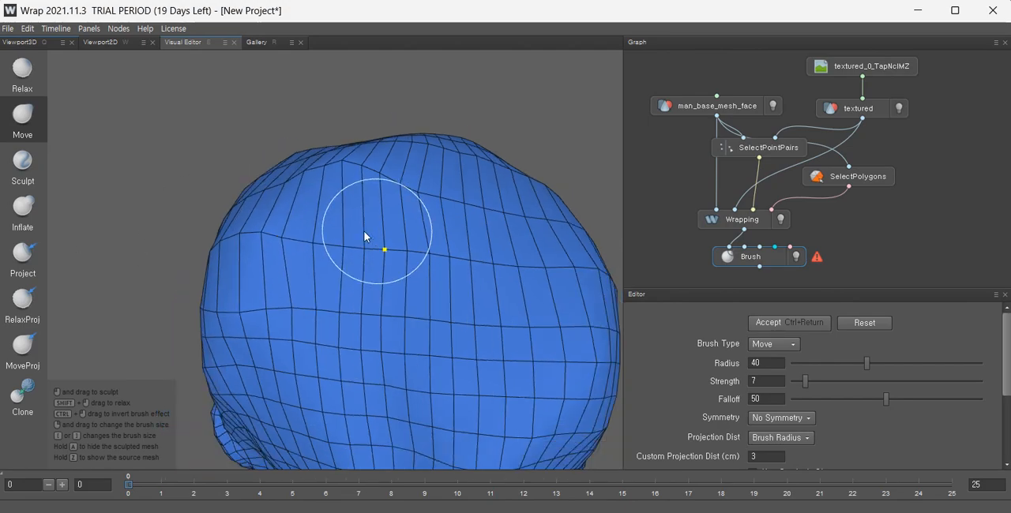
pyautogui.keyDown('alt'); pyautogui.moveTo(365, 234); pyautogui.dragTo(237, 337); pyautogui.keyUp('alt')
pyautogui.moveTo(340, 245); pyautogui.dragTo(133, 301)
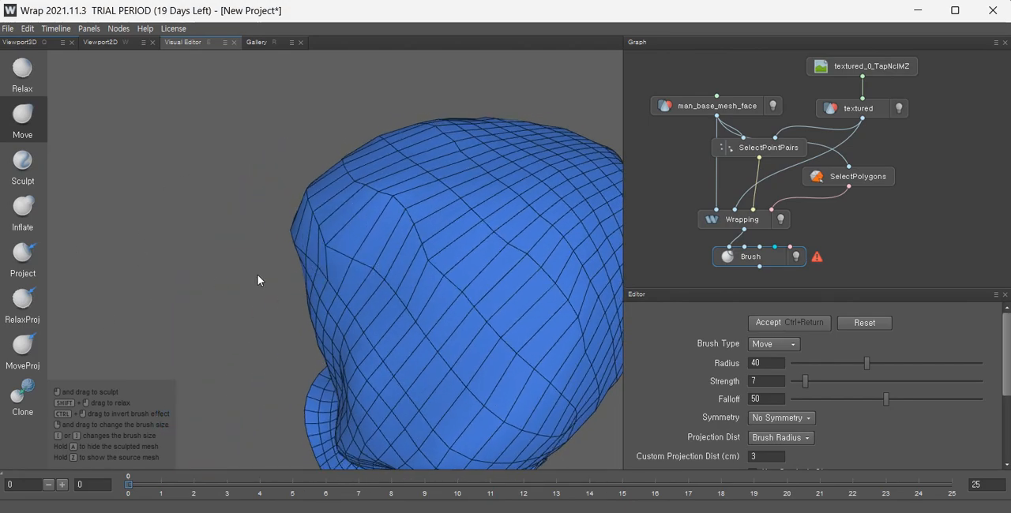
pyautogui.moveTo(344, 263)
pyautogui.mouseDown()
pyautogui.moveTo(209, 352)
pyautogui.moveTo(108, 361)
pyautogui.mouseUp()
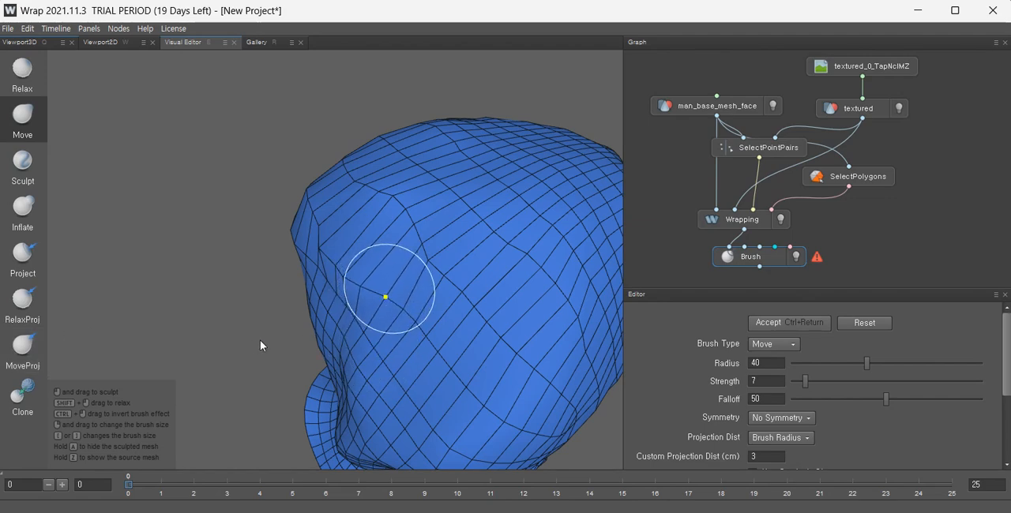
pyautogui.moveTo(259, 340); pyautogui.dragTo(4, 412)
pyautogui.moveTo(397, 321); pyautogui.dragTo(3, 423)
pyautogui.moveTo(417, 337); pyautogui.dragTo(178, 446)
pyautogui.scroll(-2, 371, 409)
pyautogui.keyDown('alt'); pyautogui.moveTo(382, 395); pyautogui.dragTo(308, 422); pyautogui.keyUp('alt')
pyautogui.keyDown('alt'); pyautogui.moveTo(308, 423); pyautogui.dragTo(442, 315, button='middle'); pyautogui.keyUp('alt')
pyautogui.scroll(-4, 454, 303)
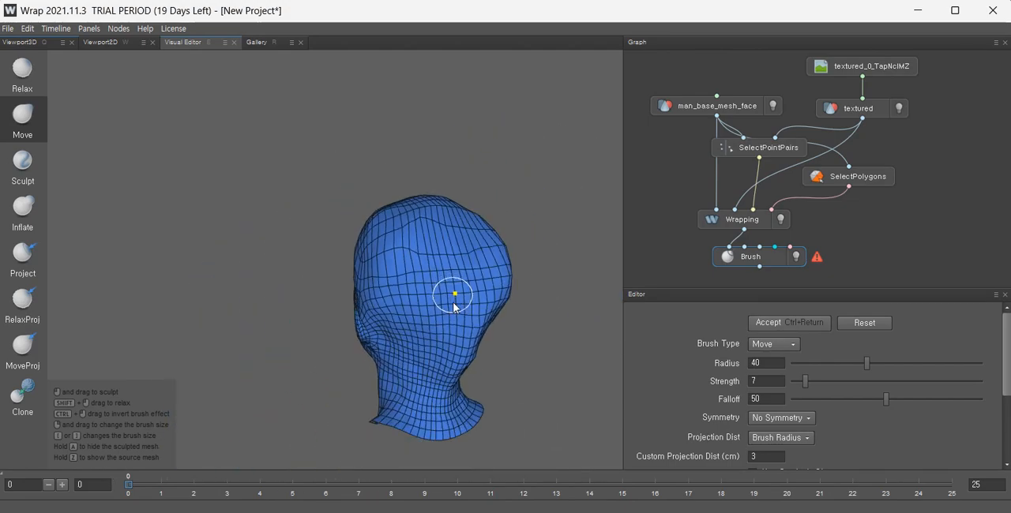
# Reshape the side of the skull, temple and back of the head with the radius-40 Move brush.
pyautogui.moveTo(454, 308)
pyautogui.keyDown('alt'); pyautogui.mouseDown()
pyautogui.moveTo(589, 312)
pyautogui.moveTo(434, 349)
pyautogui.mouseUp(); pyautogui.keyUp('alt')
pyautogui.scroll(3, 418, 338)
pyautogui.scroll(-2, 424, 293)
pyautogui.keyDown('alt'); pyautogui.moveTo(537, 324); pyautogui.dragTo(394, 307, button='middle'); pyautogui.keyUp('alt')
pyautogui.scroll(4, 394, 308)
pyautogui.keyDown('alt'); pyautogui.moveTo(381, 300); pyautogui.dragTo(229, 308); pyautogui.keyUp('alt')
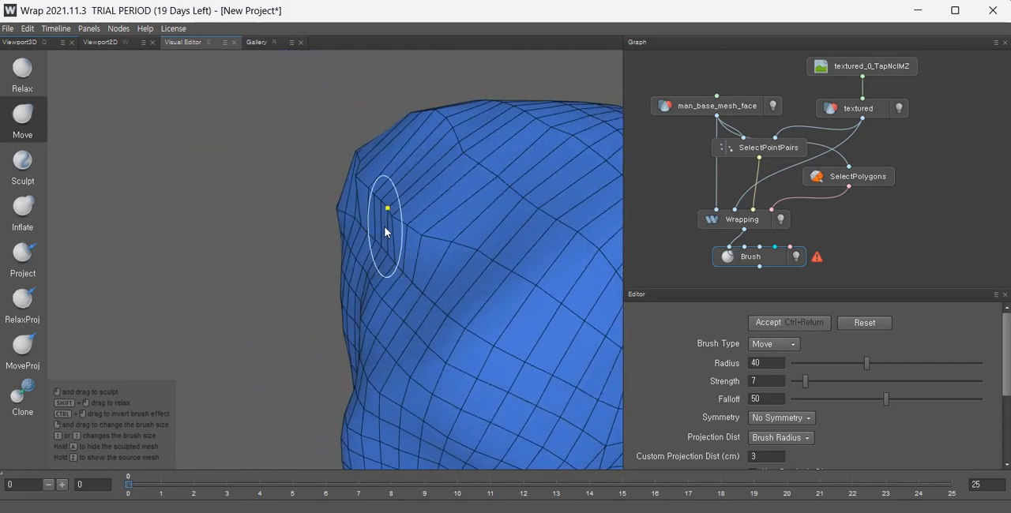
pyautogui.moveTo(434, 226); pyautogui.dragTo(75, 179)
pyautogui.moveTo(400, 213); pyautogui.dragTo(299, 208)
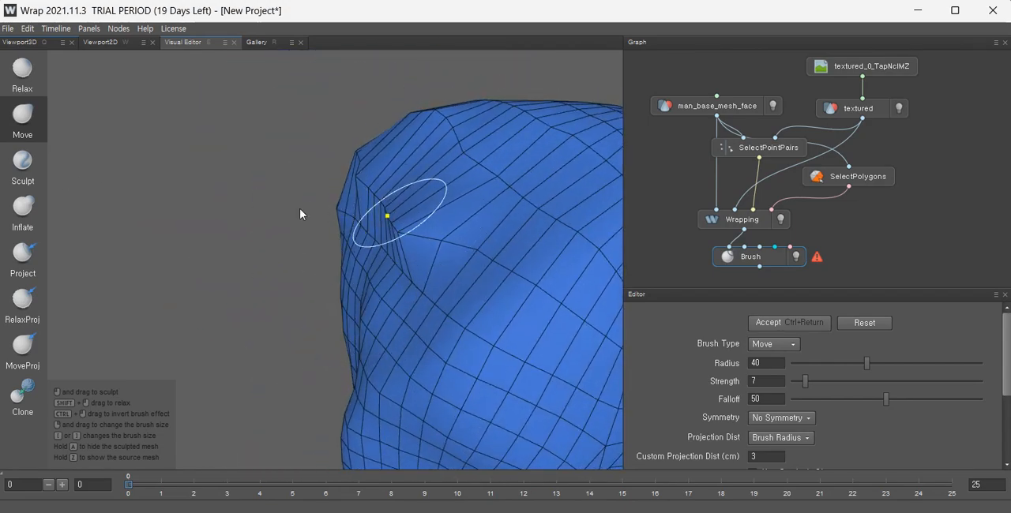
pyautogui.moveTo(474, 163)
pyautogui.mouseDown()
pyautogui.moveTo(305, 108)
pyautogui.moveTo(0, 46)
pyautogui.mouseUp()
pyautogui.moveTo(474, 259)
pyautogui.keyDown('alt'); pyautogui.mouseDown()
pyautogui.moveTo(491, 387)
pyautogui.moveTo(542, 447)
pyautogui.mouseUp(); pyautogui.keyUp('alt')
pyautogui.moveTo(542, 447)
pyautogui.keyDown('alt'); pyautogui.mouseDown(button='middle')
pyautogui.moveTo(503, 380)
pyautogui.moveTo(496, 387)
pyautogui.mouseUp(button='middle'); pyautogui.keyUp('alt')
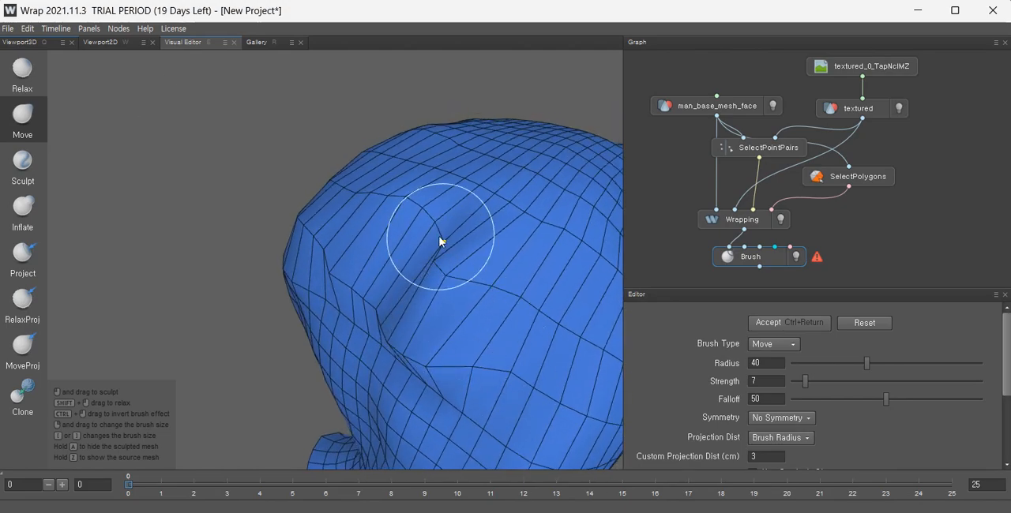
pyautogui.moveTo(440, 238); pyautogui.dragTo(4, 296)
pyautogui.moveTo(315, 258)
pyautogui.keyDown('alt'); pyautogui.mouseDown()
pyautogui.moveTo(417, 289)
pyautogui.moveTo(419, 301)
pyautogui.mouseUp(); pyautogui.keyUp('alt')
pyautogui.moveTo(358, 148)
pyautogui.mouseDown()
pyautogui.moveTo(316, 257)
pyautogui.moveTo(286, 463)
pyautogui.moveTo(193, 511)
pyautogui.mouseUp()
pyautogui.moveTo(322, 173)
pyautogui.mouseDown()
pyautogui.moveTo(283, 257)
pyautogui.moveTo(145, 413)
pyautogui.mouseUp()
pyautogui.moveTo(360, 353)
pyautogui.keyDown('alt'); pyautogui.mouseDown()
pyautogui.moveTo(299, 306)
pyautogui.moveTo(228, 292)
pyautogui.mouseUp(); pyautogui.keyUp('alt')
pyautogui.keyDown('alt'); pyautogui.moveTo(534, 306); pyautogui.dragTo(358, 275, button='middle'); pyautogui.keyUp('alt')
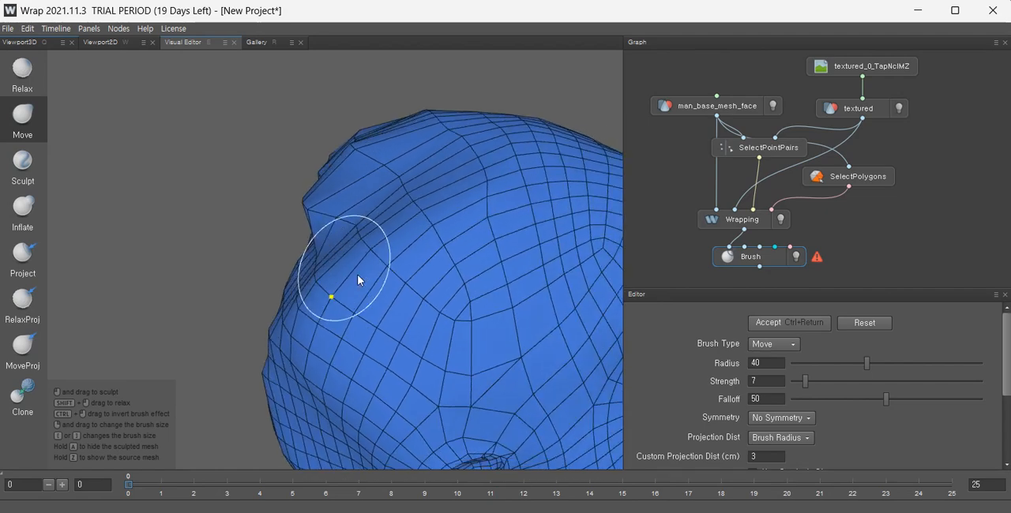
pyautogui.keyDown('alt'); pyautogui.moveTo(358, 281); pyautogui.dragTo(342, 226); pyautogui.keyUp('alt')
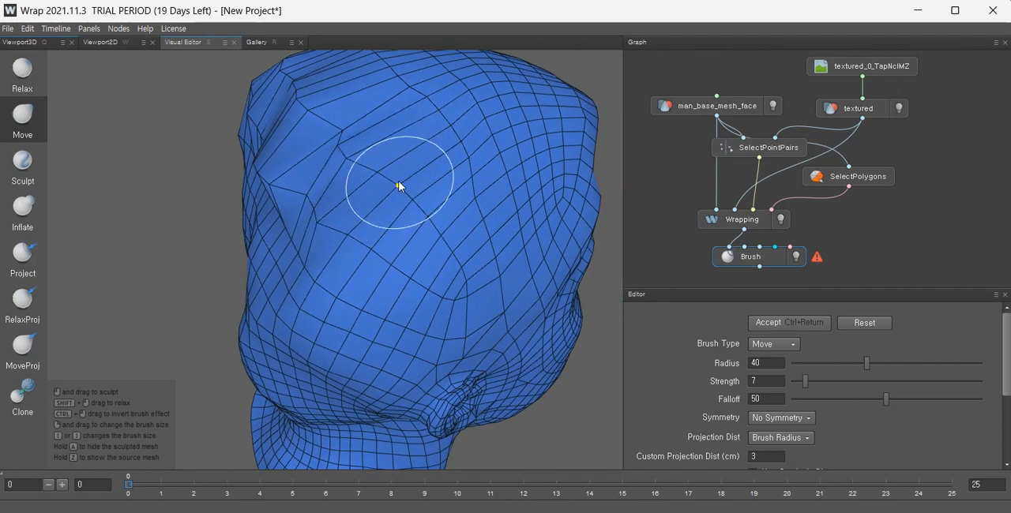
pyautogui.moveTo(397, 182)
pyautogui.mouseDown()
pyautogui.moveTo(329, 175)
pyautogui.moveTo(1, 212)
pyautogui.mouseUp()
pyautogui.moveTo(358, 178)
pyautogui.mouseDown()
pyautogui.moveTo(319, 173)
pyautogui.moveTo(332, 169)
pyautogui.moveTo(435, 242)
pyautogui.moveTo(406, 261)
pyautogui.mouseUp()
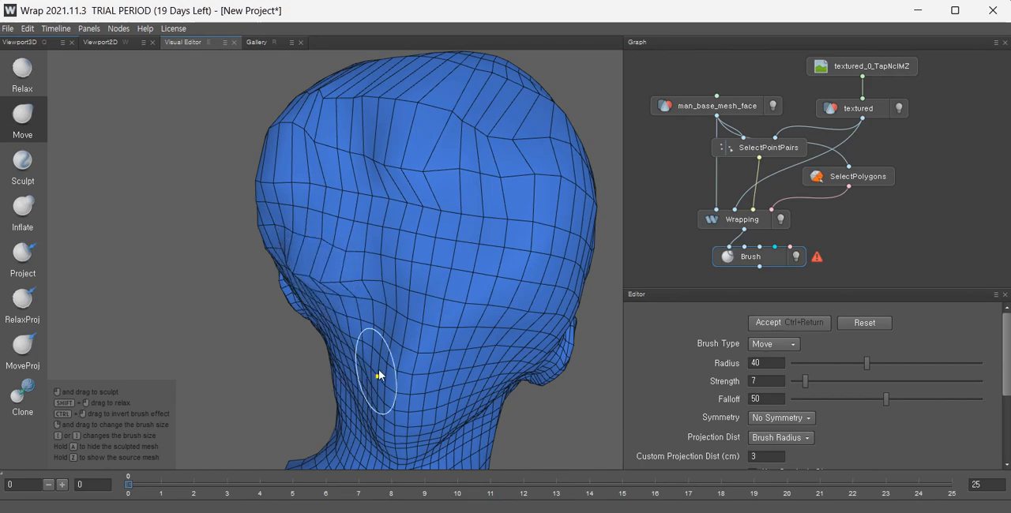
pyautogui.moveTo(379, 375)
pyautogui.keyDown('alt'); pyautogui.mouseDown()
pyautogui.moveTo(504, 345)
pyautogui.moveTo(519, 263)
pyautogui.mouseUp(); pyautogui.keyUp('alt')
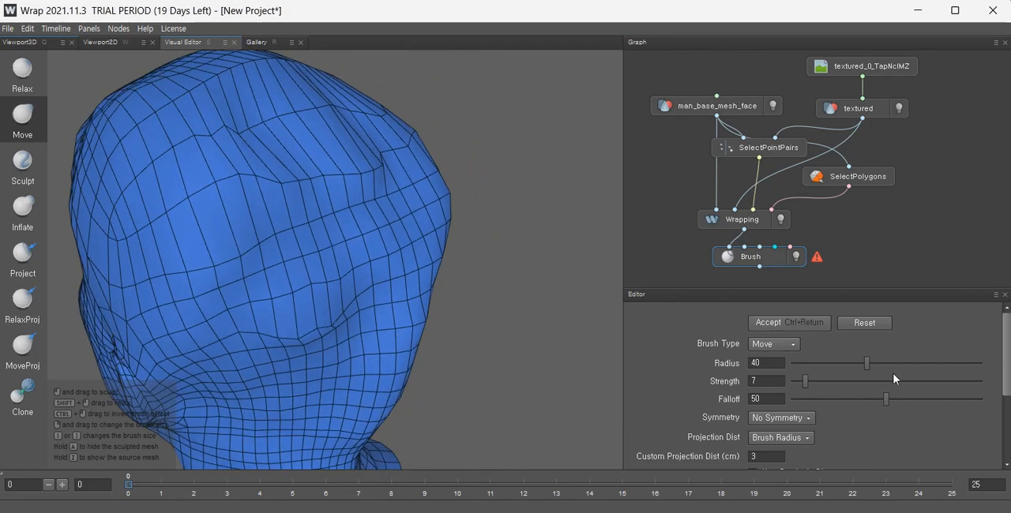
# Set the Move brush radius to 77 and shape the back of the head and side silhouette with broad moves.
pyautogui.moveTo(887, 367); pyautogui.dragTo(936, 366)
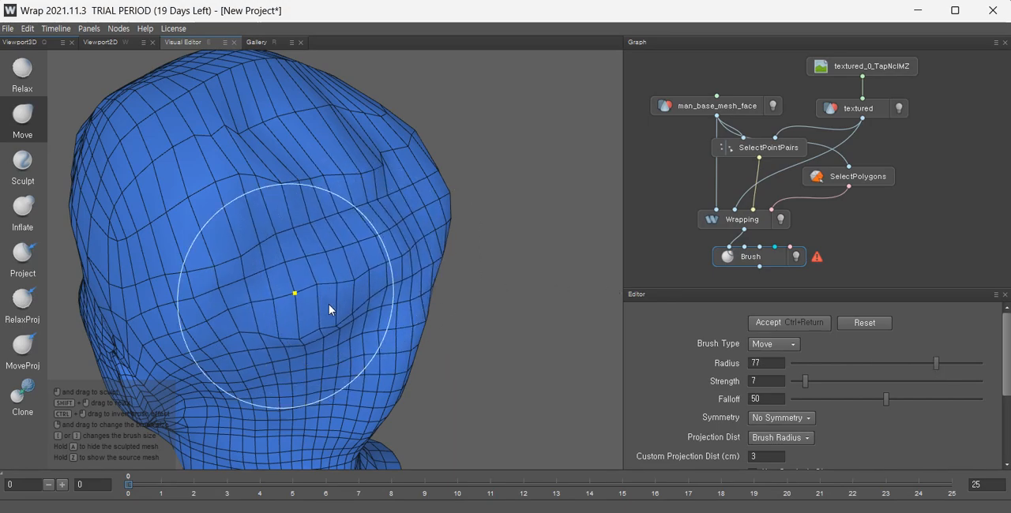
pyautogui.moveTo(420, 320)
pyautogui.keyDown('alt'); pyautogui.mouseDown()
pyautogui.moveTo(412, 269)
pyautogui.moveTo(440, 292)
pyautogui.moveTo(362, 247)
pyautogui.mouseUp(); pyautogui.keyUp('alt')
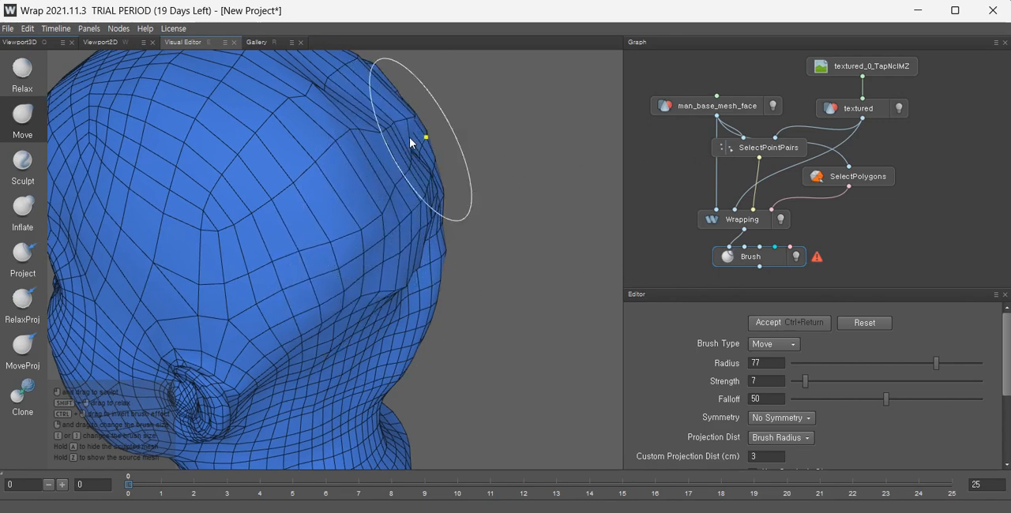
pyautogui.moveTo(422, 117)
pyautogui.keyDown('alt'); pyautogui.mouseDown()
pyautogui.moveTo(410, 191)
pyautogui.moveTo(266, 269)
pyautogui.mouseUp(); pyautogui.keyUp('alt')
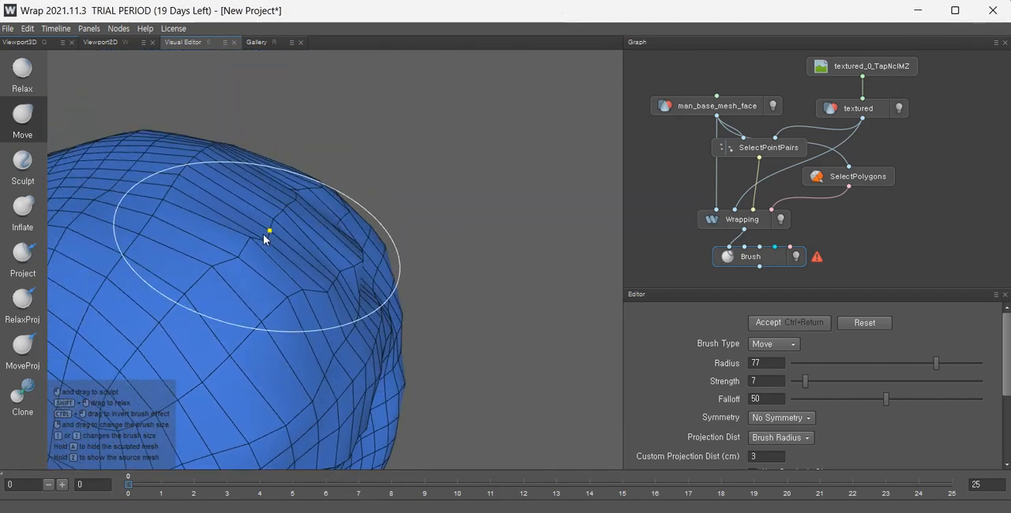
pyautogui.keyDown('alt'); pyautogui.moveTo(298, 186); pyautogui.dragTo(259, 243); pyautogui.keyUp('alt')
pyautogui.scroll(-5, 259, 243)
pyautogui.moveTo(421, 278)
pyautogui.keyDown('alt'); pyautogui.mouseDown()
pyautogui.moveTo(349, 190)
pyautogui.moveTo(454, 246)
pyautogui.moveTo(451, 231)
pyautogui.mouseUp(); pyautogui.keyUp('alt')
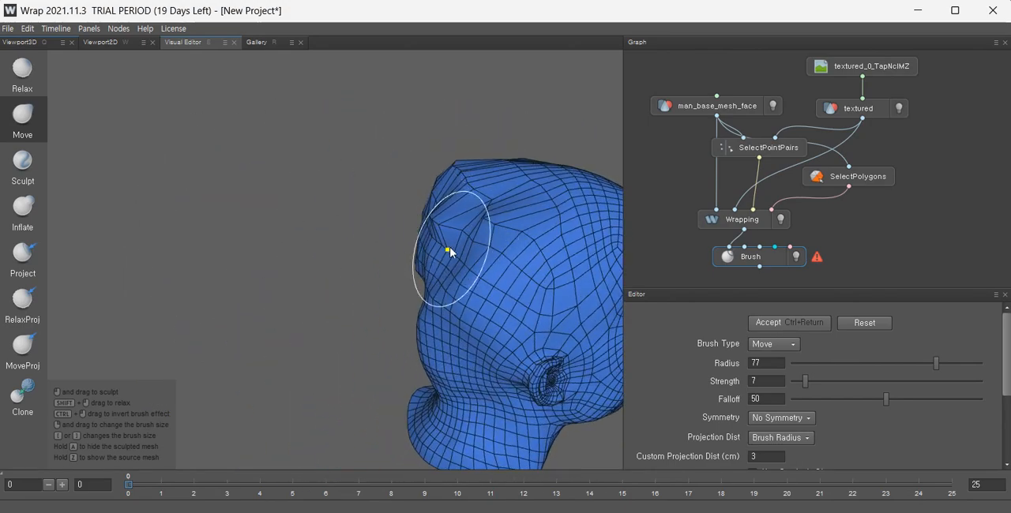
pyautogui.moveTo(390, 250); pyautogui.dragTo(159, 244)
pyautogui.moveTo(445, 273)
pyautogui.mouseDown()
pyautogui.moveTo(281, 272)
pyautogui.moveTo(499, 263)
pyautogui.mouseUp()
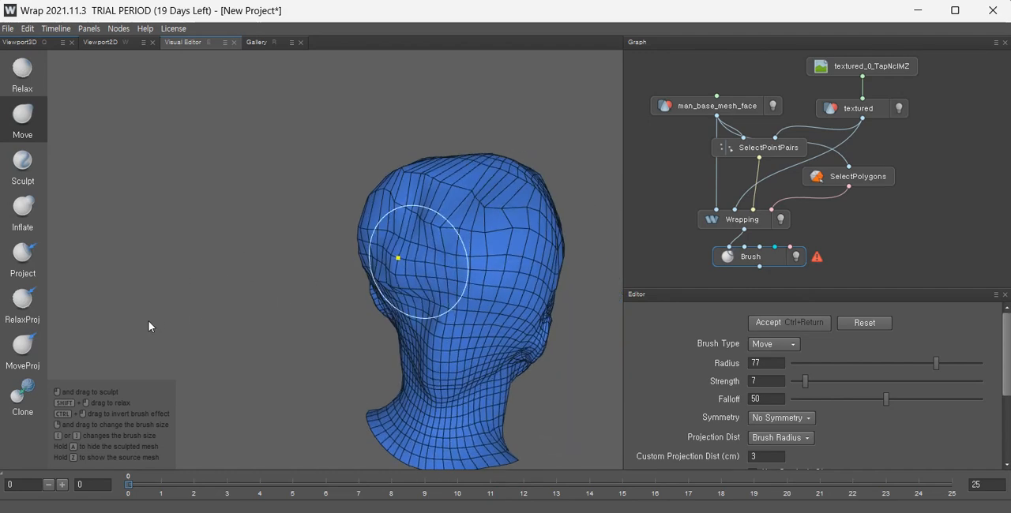
pyautogui.moveTo(431, 270)
pyautogui.mouseDown()
pyautogui.moveTo(155, 329)
pyautogui.moveTo(31, 344)
pyautogui.moveTo(210, 349)
pyautogui.mouseUp()
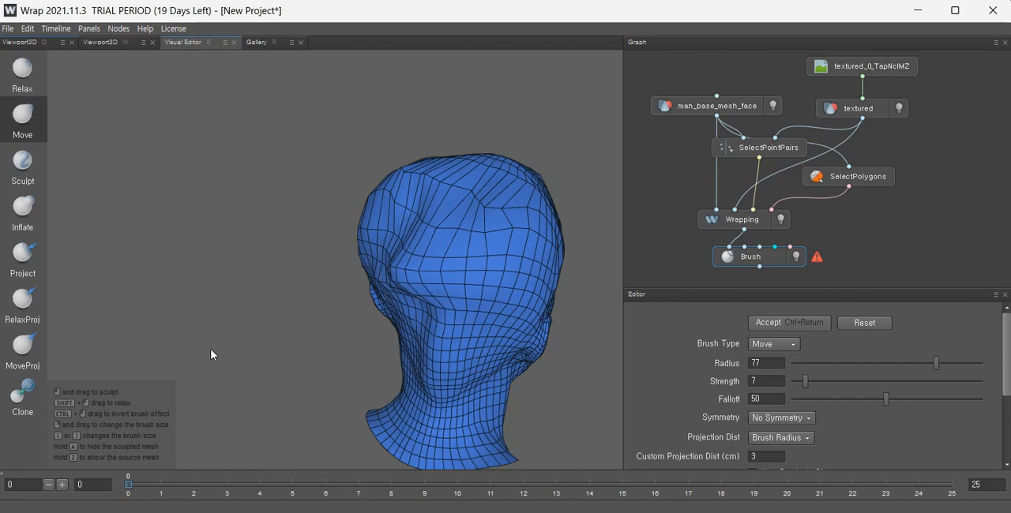
pyautogui.moveTo(464, 277); pyautogui.dragTo(374, 426)
pyautogui.scroll(3, 391, 319)
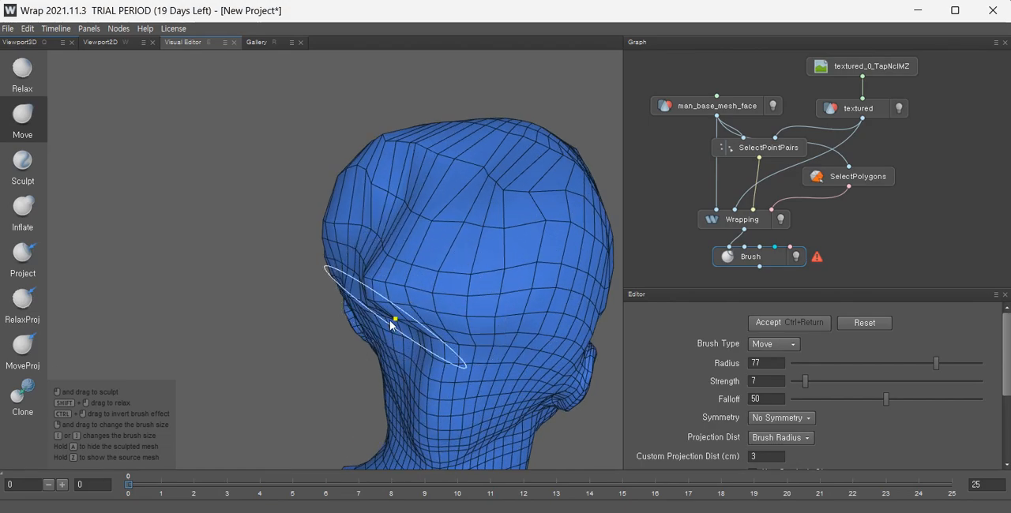
pyautogui.keyDown('alt'); pyautogui.moveTo(390, 319); pyautogui.dragTo(541, 306); pyautogui.keyUp('alt')
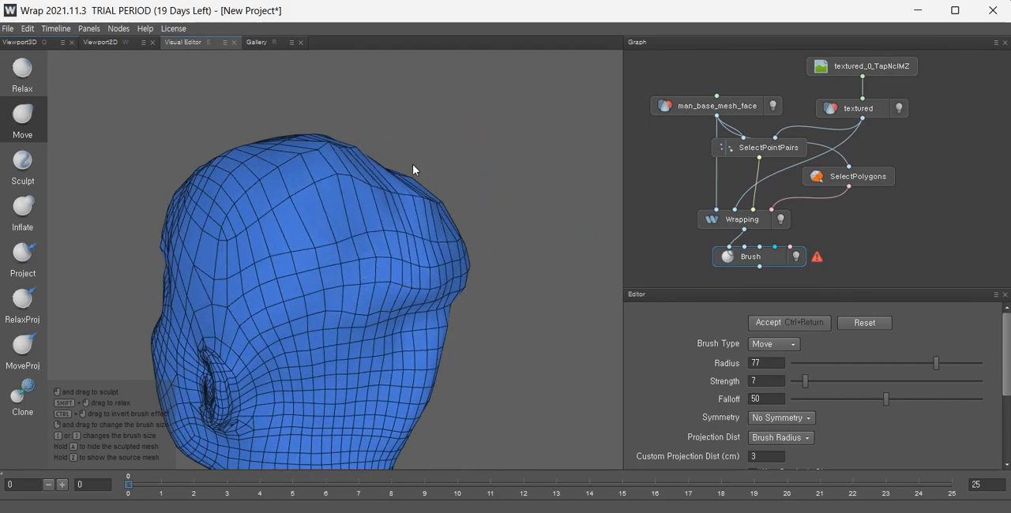
pyautogui.moveTo(427, 138); pyautogui.dragTo(632, 25)
pyautogui.moveTo(442, 213)
pyautogui.keyDown('alt'); pyautogui.mouseDown()
pyautogui.moveTo(359, 247)
pyautogui.moveTo(486, 162)
pyautogui.moveTo(220, 168)
pyautogui.mouseUp(); pyautogui.keyUp('alt')
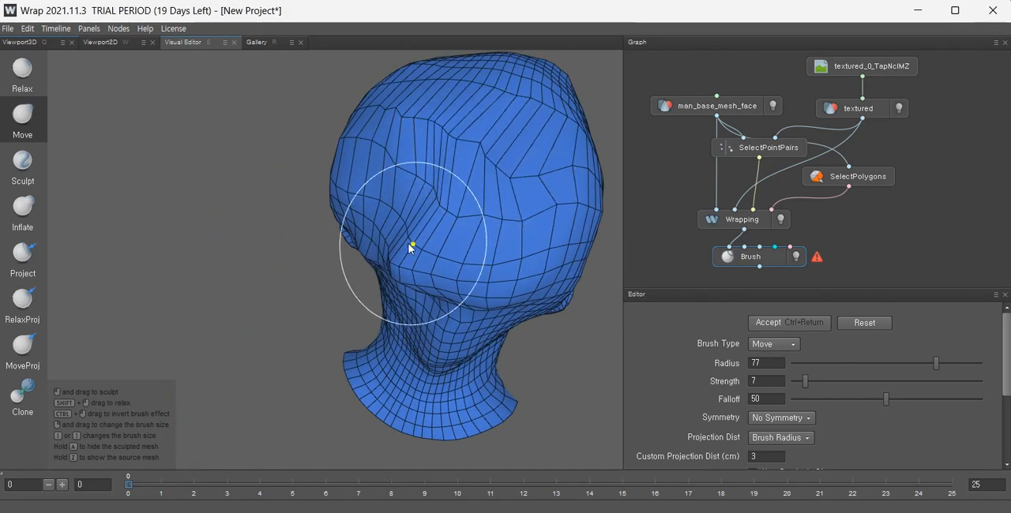
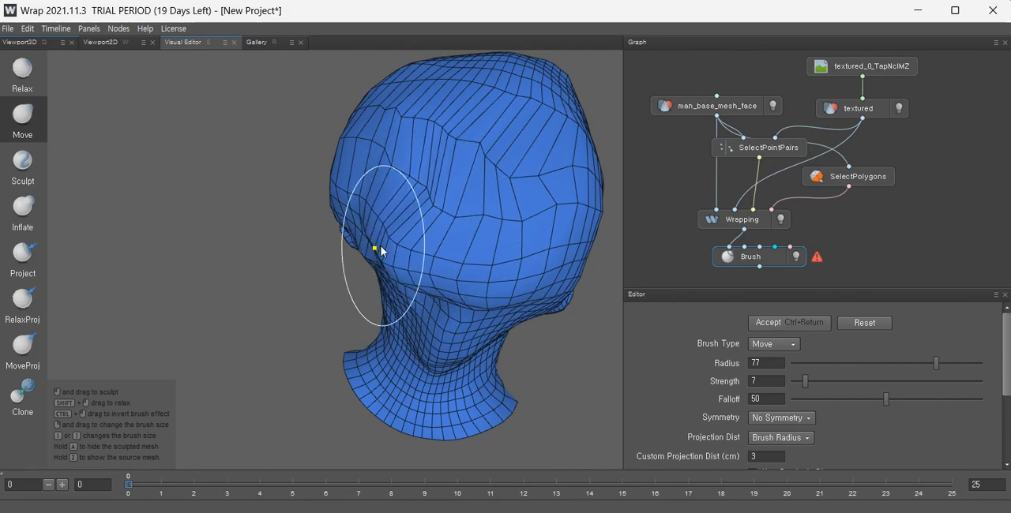
# Reshape the side and back of the head with broad strokes of the radius-77 Move brush.
pyautogui.keyDown('alt'); pyautogui.moveTo(379, 247); pyautogui.dragTo(549, 211); pyautogui.keyUp('alt')
pyautogui.moveTo(376, 325)
pyautogui.keyDown('alt'); pyautogui.mouseDown()
pyautogui.moveTo(320, 224)
pyautogui.moveTo(394, 326)
pyautogui.moveTo(380, 311)
pyautogui.moveTo(868, 323)
pyautogui.mouseUp(); pyautogui.keyUp('alt')
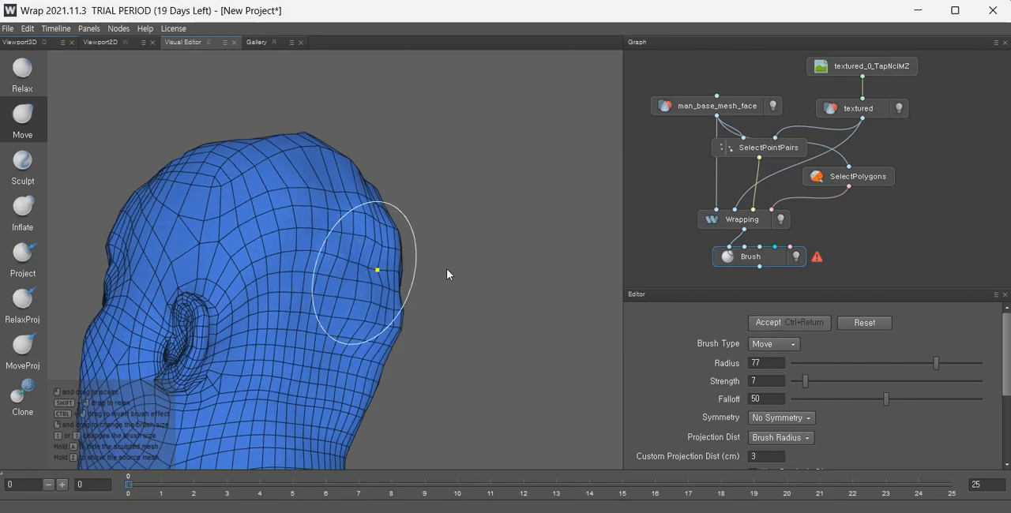
pyautogui.moveTo(514, 252)
pyautogui.keyDown('alt'); pyautogui.mouseDown()
pyautogui.moveTo(390, 402)
pyautogui.moveTo(300, 345)
pyautogui.moveTo(301, 334)
pyautogui.mouseUp(); pyautogui.keyUp('alt')
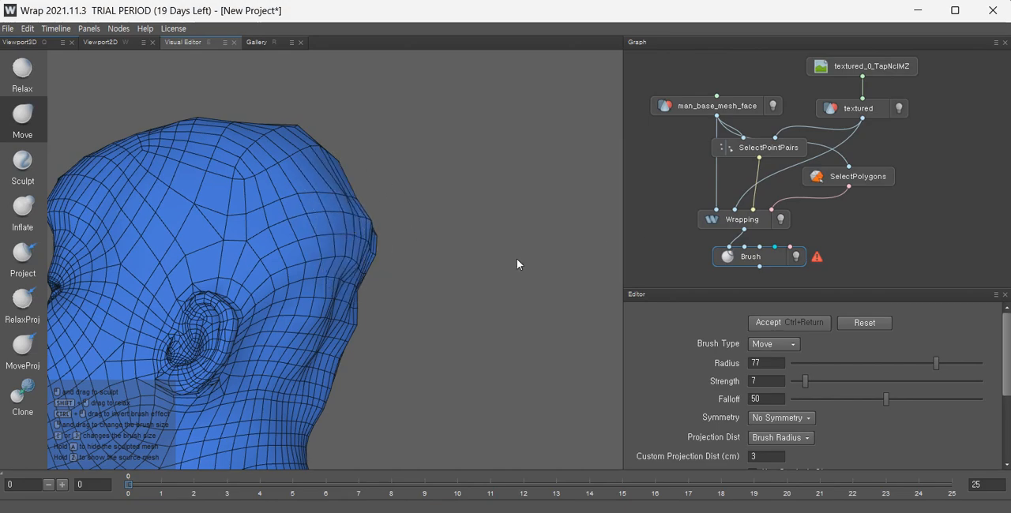
pyautogui.moveTo(516, 261)
pyautogui.keyDown('alt'); pyautogui.mouseDown()
pyautogui.moveTo(300, 194)
pyautogui.moveTo(81, 264)
pyautogui.moveTo(276, 187)
pyautogui.moveTo(190, 237)
pyautogui.moveTo(71, 282)
pyautogui.mouseUp(); pyautogui.keyUp('alt')
pyautogui.moveTo(266, 140)
pyautogui.mouseDown()
pyautogui.moveTo(131, 187)
pyautogui.moveTo(334, 246)
pyautogui.moveTo(316, 221)
pyautogui.mouseUp()
pyautogui.moveTo(338, 264)
pyautogui.keyDown('alt'); pyautogui.mouseDown()
pyautogui.moveTo(345, 261)
pyautogui.moveTo(300, 255)
pyautogui.moveTo(218, 293)
pyautogui.moveTo(102, 281)
pyautogui.moveTo(332, 264)
pyautogui.moveTo(462, 301)
pyautogui.mouseUp(); pyautogui.keyUp('alt')
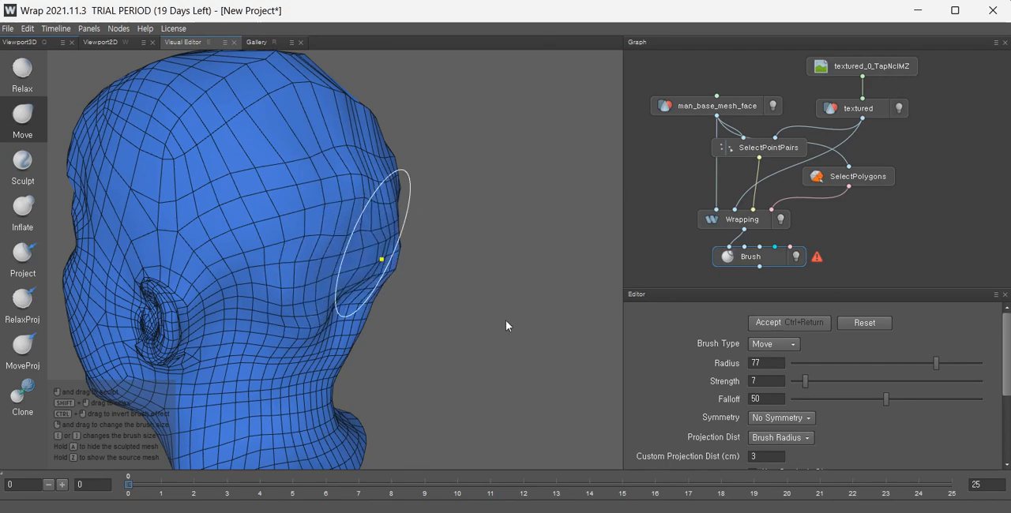
pyautogui.moveTo(271, 305)
pyautogui.keyDown('alt'); pyautogui.mouseDown()
pyautogui.moveTo(387, 327)
pyautogui.moveTo(275, 315)
pyautogui.moveTo(430, 390)
pyautogui.mouseUp(); pyautogui.keyUp('alt')
pyautogui.keyDown('alt'); pyautogui.moveTo(304, 314); pyautogui.dragTo(246, 248); pyautogui.keyUp('alt')
# Push crown vertices with the Move brush to even out the dent on top of the head.
pyautogui.scroll(-3, 245, 247)
pyautogui.keyDown('alt'); pyautogui.moveTo(150, 283); pyautogui.dragTo(284, 284, button='middle'); pyautogui.keyUp('alt')
pyautogui.keyDown('alt'); pyautogui.moveTo(286, 286); pyautogui.dragTo(402, 230); pyautogui.keyUp('alt')
pyautogui.keyDown('alt'); pyautogui.moveTo(252, 263); pyautogui.dragTo(407, 241); pyautogui.keyUp('alt')
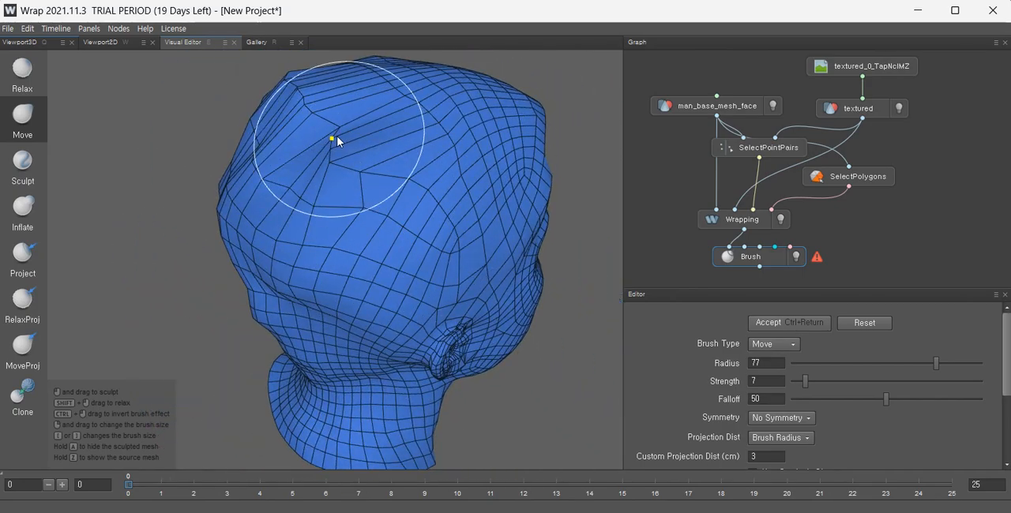
pyautogui.moveTo(334, 135)
pyautogui.mouseDown()
pyautogui.moveTo(228, 181)
pyautogui.moveTo(226, 163)
pyautogui.mouseUp()
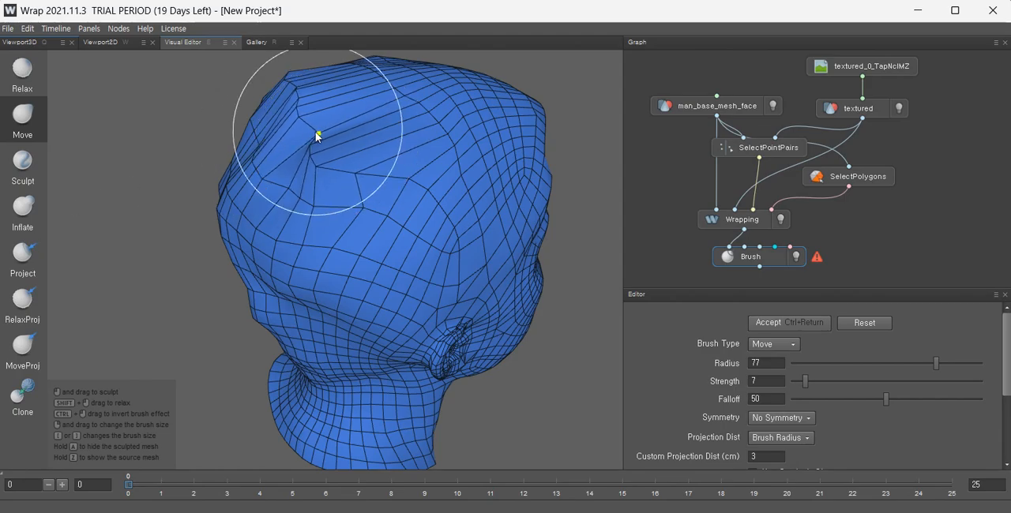
pyautogui.moveTo(316, 132)
pyautogui.mouseDown()
pyautogui.moveTo(56, 211)
pyautogui.moveTo(69, 237)
pyautogui.moveTo(295, 251)
pyautogui.moveTo(285, 233)
pyautogui.moveTo(104, 255)
pyautogui.moveTo(243, 236)
pyautogui.moveTo(305, 330)
pyautogui.moveTo(272, 352)
pyautogui.moveTo(169, 318)
pyautogui.mouseUp()
pyautogui.keyDown('alt'); pyautogui.moveTo(169, 319); pyautogui.dragTo(368, 241, button='middle'); pyautogui.keyUp('alt')
pyautogui.keyDown('alt'); pyautogui.moveTo(368, 241); pyautogui.dragTo(494, 257); pyautogui.keyUp('alt')
pyautogui.keyDown('alt'); pyautogui.moveTo(369, 212); pyautogui.dragTo(189, 225); pyautogui.keyUp('alt')
pyautogui.moveTo(316, 213)
pyautogui.keyDown('alt'); pyautogui.mouseDown()
pyautogui.moveTo(286, 171)
pyautogui.moveTo(172, 187)
pyautogui.moveTo(255, 169)
pyautogui.mouseUp(); pyautogui.keyUp('alt')
# Set the Move brush radius to 1 and nudge individual vertices at the pinched crown corner.
pyautogui.moveTo(327, 167); pyautogui.dragTo(280, 172)
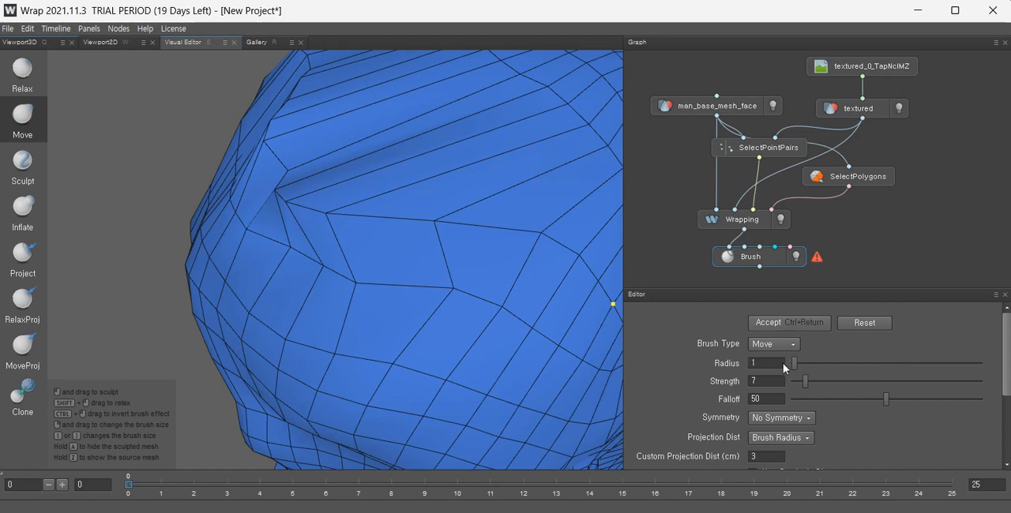
pyautogui.moveTo(308, 186)
pyautogui.mouseDown()
pyautogui.moveTo(266, 174)
pyautogui.moveTo(277, 167)
pyautogui.moveTo(247, 184)
pyautogui.moveTo(269, 165)
pyautogui.mouseUp()
pyautogui.scroll(2, 246, 184)
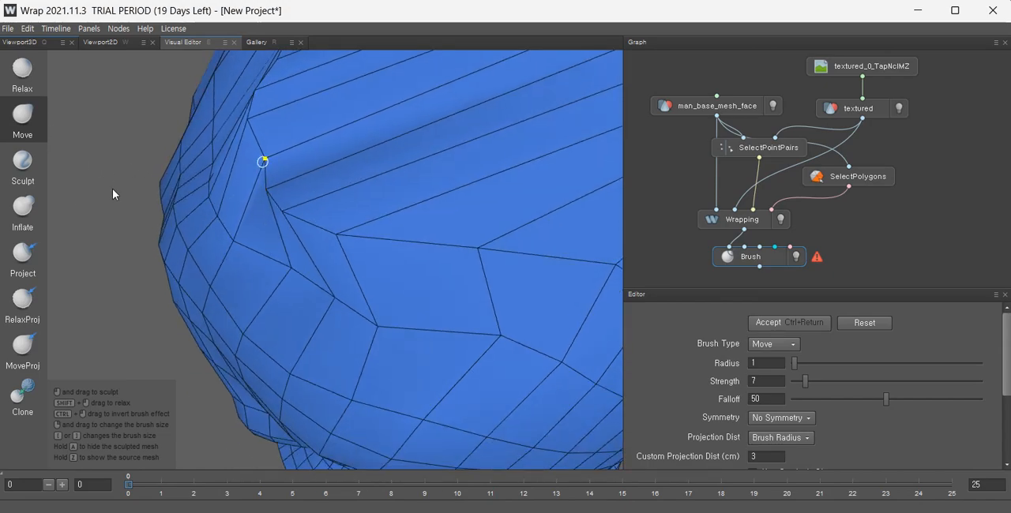
pyautogui.keyDown('alt'); pyautogui.moveTo(316, 195); pyautogui.dragTo(358, 84); pyautogui.keyUp('alt')
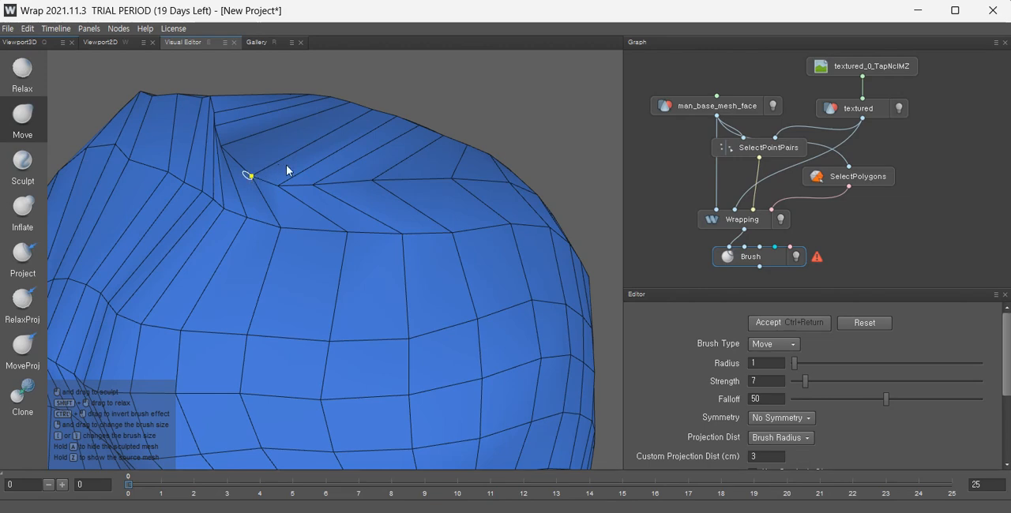
pyautogui.scroll(4, 276, 192)
pyautogui.keyDown('alt'); pyautogui.moveTo(266, 195); pyautogui.dragTo(150, 278); pyautogui.keyUp('alt')
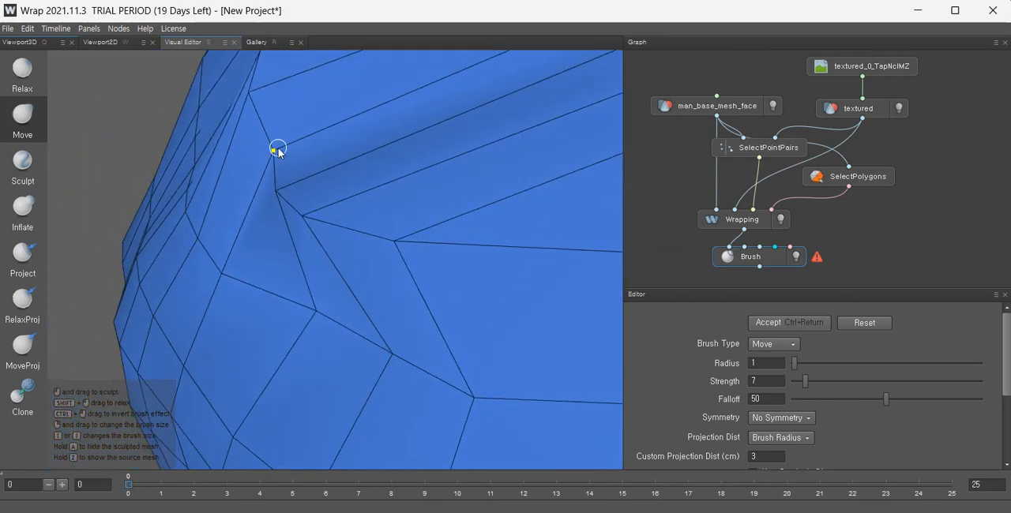
pyautogui.moveTo(278, 148); pyautogui.dragTo(278, 150)
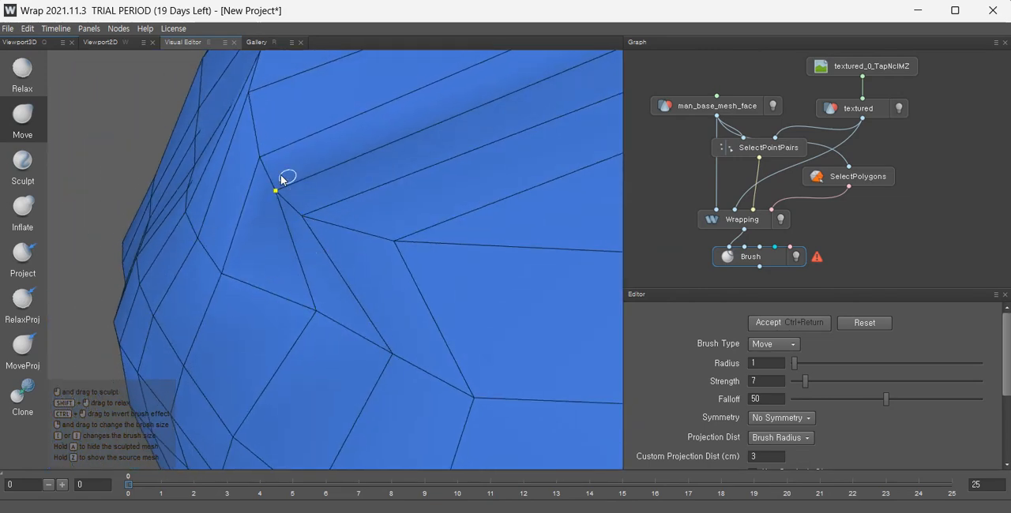
pyautogui.scroll(-4, 284, 202)
pyautogui.keyDown('alt'); pyautogui.moveTo(258, 233); pyautogui.dragTo(420, 191); pyautogui.keyUp('alt')
pyautogui.scroll(4, 235, 240)
pyautogui.moveTo(233, 243)
pyautogui.keyDown('alt'); pyautogui.mouseDown()
pyautogui.moveTo(124, 308)
pyautogui.moveTo(93, 238)
pyautogui.mouseUp(); pyautogui.keyUp('alt')
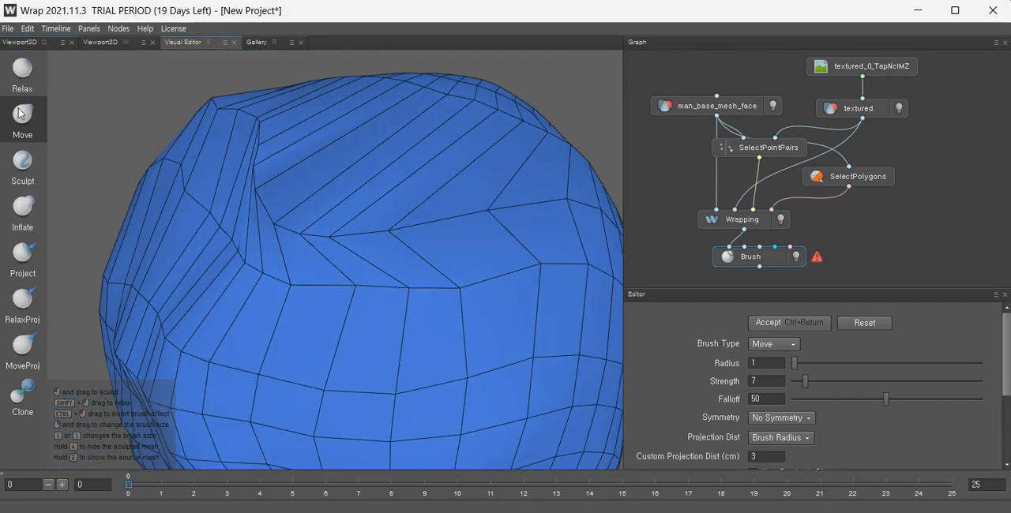
# Switch to the Relax brush at radius 24, strength 1, and relax the crown grid around the pinch.
pyautogui.click(23, 73)
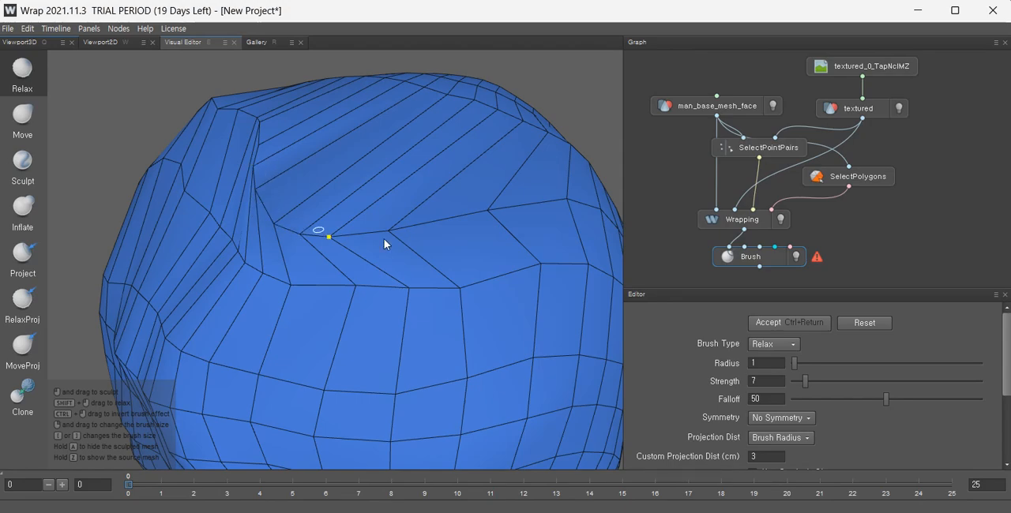
pyautogui.moveTo(313, 165)
pyautogui.mouseDown()
pyautogui.moveTo(253, 163)
pyautogui.moveTo(345, 230)
pyautogui.moveTo(388, 242)
pyautogui.moveTo(319, 191)
pyautogui.moveTo(296, 221)
pyautogui.mouseUp()
pyautogui.moveTo(254, 208)
pyautogui.keyDown('alt'); pyautogui.mouseDown()
pyautogui.moveTo(299, 243)
pyautogui.moveTo(364, 233)
pyautogui.mouseUp(); pyautogui.keyUp('alt')
pyautogui.keyDown('alt'); pyautogui.moveTo(239, 188); pyautogui.dragTo(338, 212, button='middle'); pyautogui.keyUp('alt')
pyautogui.moveTo(347, 225)
pyautogui.mouseDown()
pyautogui.moveTo(460, 275)
pyautogui.moveTo(311, 273)
pyautogui.moveTo(399, 263)
pyautogui.moveTo(418, 231)
pyautogui.mouseUp()
pyautogui.scroll(-5, 342, 237)
pyautogui.moveTo(286, 210)
pyautogui.mouseDown()
pyautogui.moveTo(294, 222)
pyautogui.moveTo(296, 192)
pyautogui.moveTo(259, 193)
pyautogui.mouseUp()
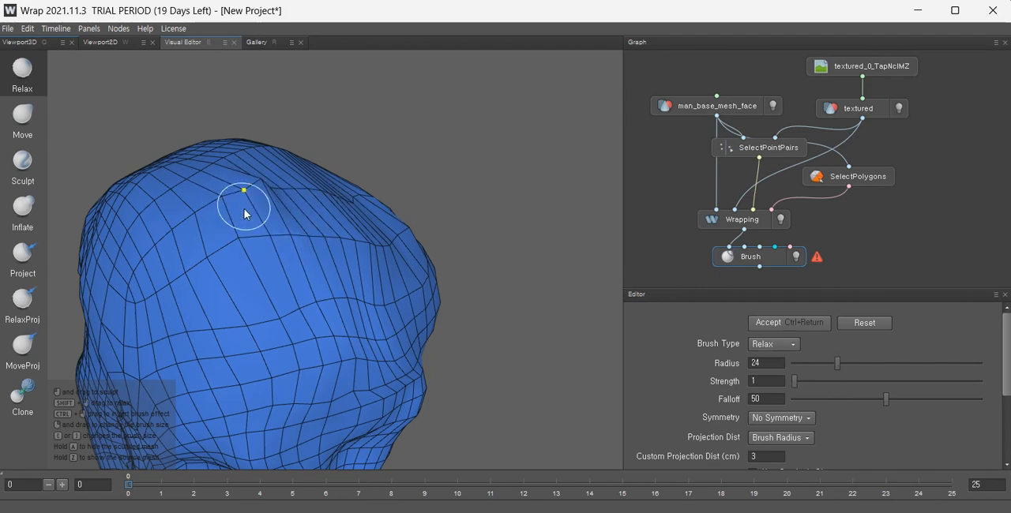
pyautogui.moveTo(244, 208); pyautogui.dragTo(228, 213)
pyautogui.moveTo(358, 263)
pyautogui.mouseDown()
pyautogui.moveTo(382, 298)
pyautogui.moveTo(336, 280)
pyautogui.moveTo(447, 276)
pyautogui.moveTo(417, 250)
pyautogui.mouseUp()
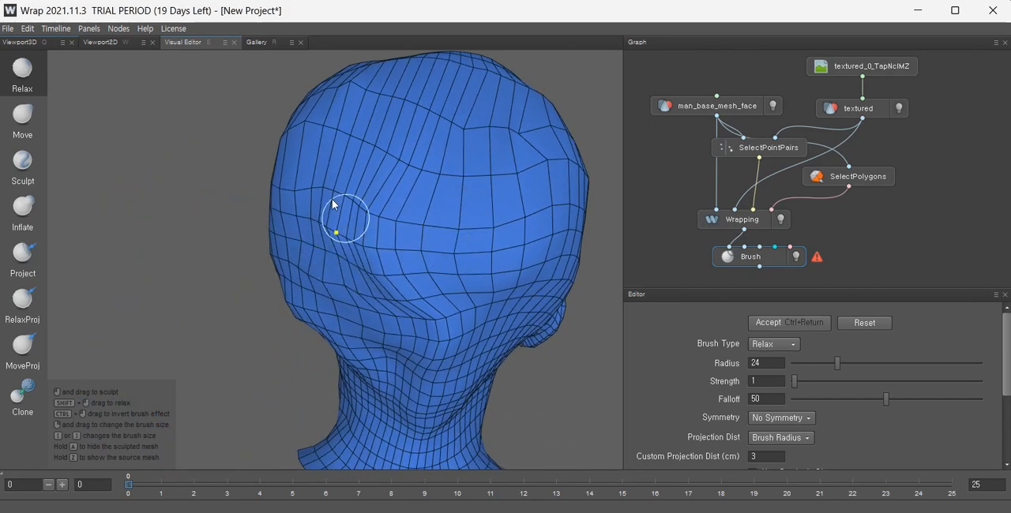
# Relax the forehead and upper side-of-head grid with the radius-24 Relax brush.
pyautogui.moveTo(371, 209); pyautogui.dragTo(394, 341)
pyautogui.keyDown('alt'); pyautogui.moveTo(434, 171); pyautogui.dragTo(289, 214); pyautogui.keyUp('alt')
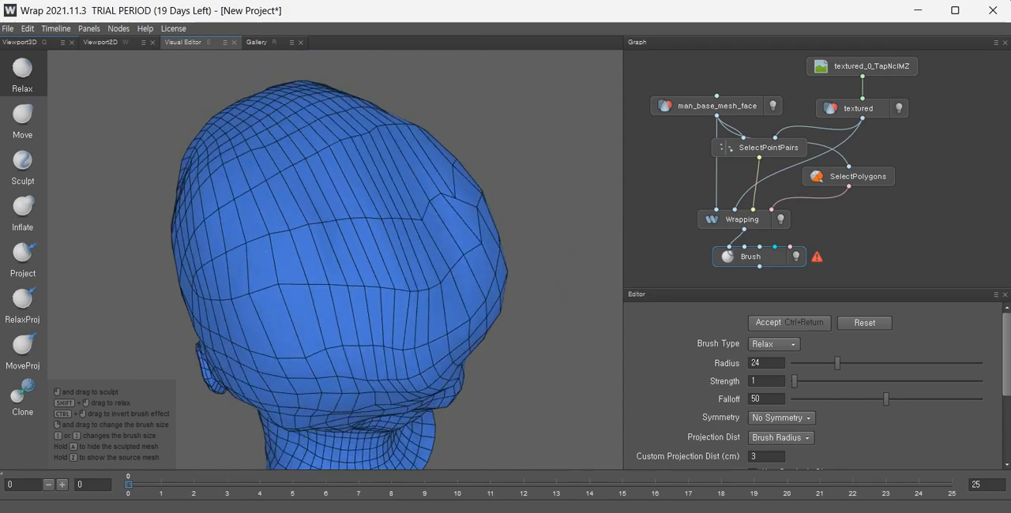
pyautogui.scroll(3, 349, 233)
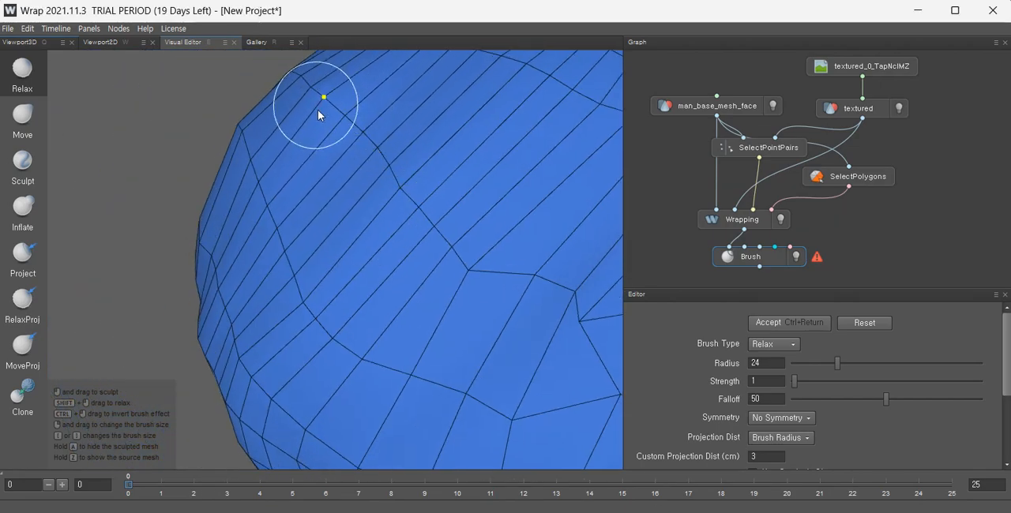
pyautogui.moveTo(356, 235)
pyautogui.keyDown('alt'); pyautogui.mouseDown()
pyautogui.moveTo(225, 209)
pyautogui.moveTo(452, 173)
pyautogui.moveTo(390, 184)
pyautogui.moveTo(427, 229)
pyautogui.moveTo(587, 263)
pyautogui.moveTo(386, 217)
pyautogui.moveTo(451, 220)
pyautogui.moveTo(457, 232)
pyautogui.moveTo(435, 254)
pyautogui.moveTo(326, 257)
pyautogui.mouseUp(); pyautogui.keyUp('alt')
pyautogui.moveTo(274, 305)
pyautogui.keyDown('alt'); pyautogui.mouseDown()
pyautogui.moveTo(523, 226)
pyautogui.moveTo(379, 234)
pyautogui.moveTo(379, 203)
pyautogui.mouseUp(); pyautogui.keyUp('alt')
pyautogui.keyDown('alt'); pyautogui.moveTo(379, 203); pyautogui.dragTo(406, 269, button='right'); pyautogui.keyUp('alt')
pyautogui.keyDown('alt'); pyautogui.moveTo(405, 268); pyautogui.dragTo(269, 210); pyautogui.keyUp('alt')
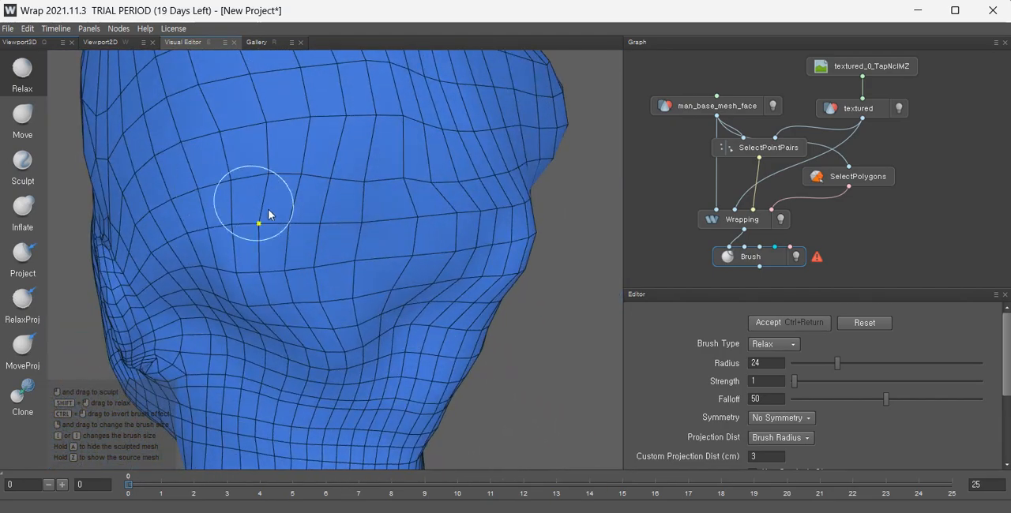
# Switch to the Move brush at radius 70 and shape the cheek, jaw and neck side.
pyautogui.click(31, 124)
pyautogui.keyDown('alt'); pyautogui.moveTo(266, 271); pyautogui.dragTo(370, 286); pyautogui.keyUp('alt')
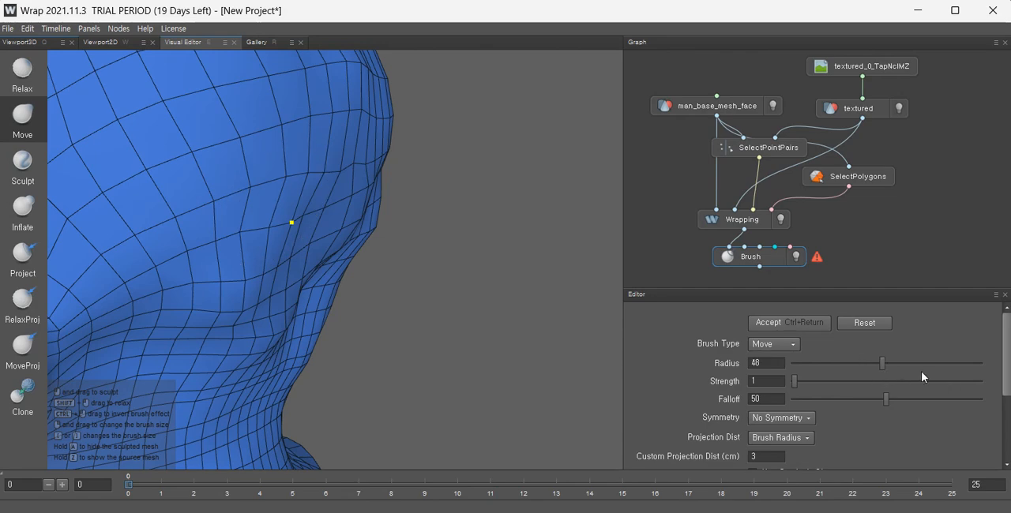
pyautogui.moveTo(216, 241)
pyautogui.mouseDown()
pyautogui.moveTo(362, 325)
pyautogui.moveTo(691, 484)
pyautogui.mouseUp()
pyautogui.moveTo(308, 241)
pyautogui.mouseDown()
pyautogui.moveTo(324, 234)
pyautogui.moveTo(624, 367)
pyautogui.moveTo(965, 466)
pyautogui.mouseUp()
pyautogui.moveTo(482, 286); pyautogui.dragTo(728, 338)
pyautogui.moveTo(318, 221); pyautogui.dragTo(1009, 403)
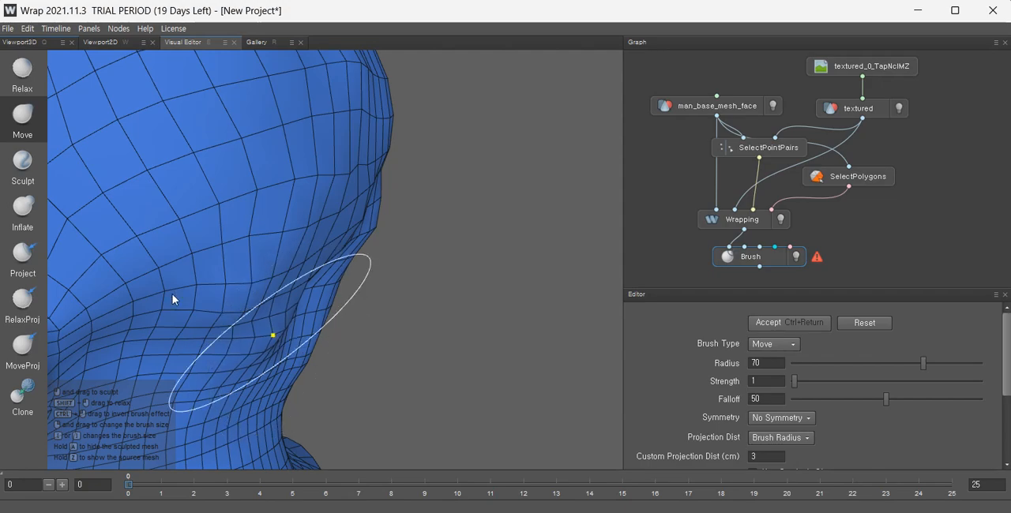
pyautogui.scroll(-6, 279, 286)
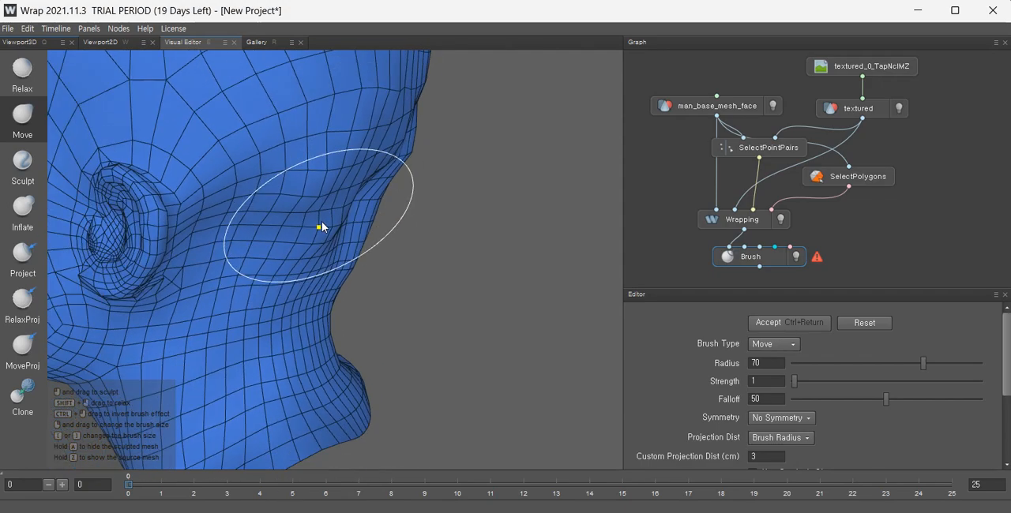
pyautogui.moveTo(330, 226)
pyautogui.keyDown('alt'); pyautogui.mouseDown()
pyautogui.moveTo(145, 208)
pyautogui.moveTo(105, 223)
pyautogui.mouseUp(); pyautogui.keyUp('alt')
pyautogui.keyDown('alt'); pyautogui.moveTo(324, 229); pyautogui.dragTo(327, 301, button='middle'); pyautogui.keyUp('alt')
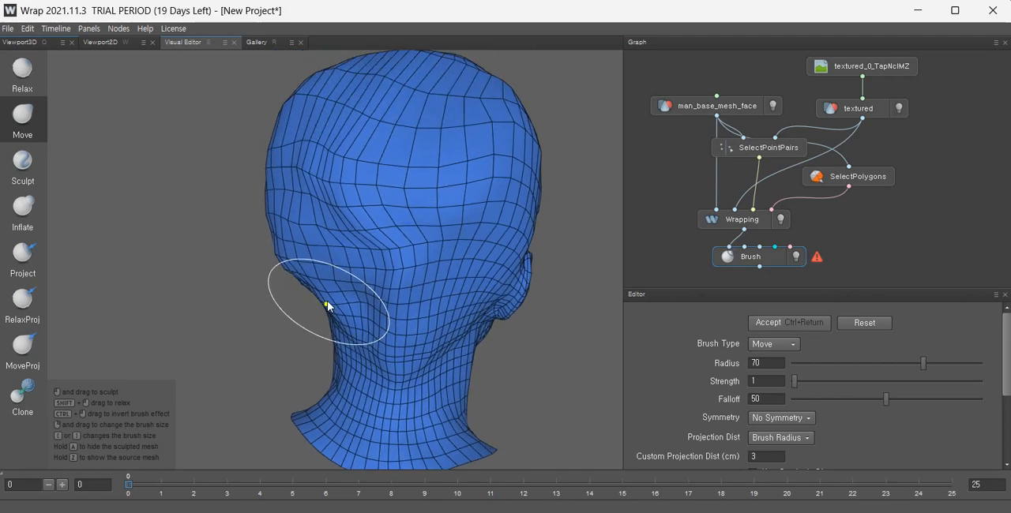
pyautogui.moveTo(326, 224); pyautogui.dragTo(29, 299)
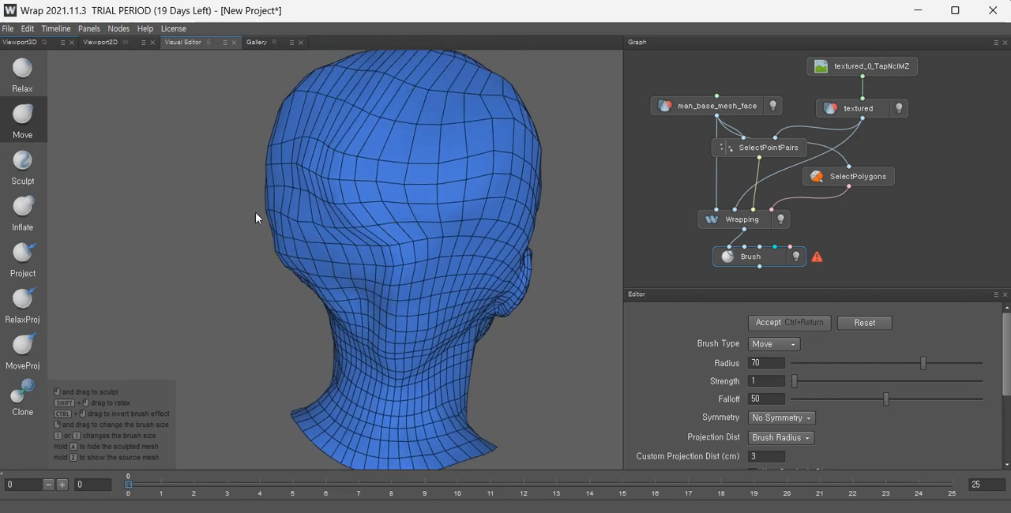
# Move the temple, forehead and upper back-of-head vertices into place with the radius-70 Move brush.
pyautogui.moveTo(297, 190); pyautogui.dragTo(32, 213)
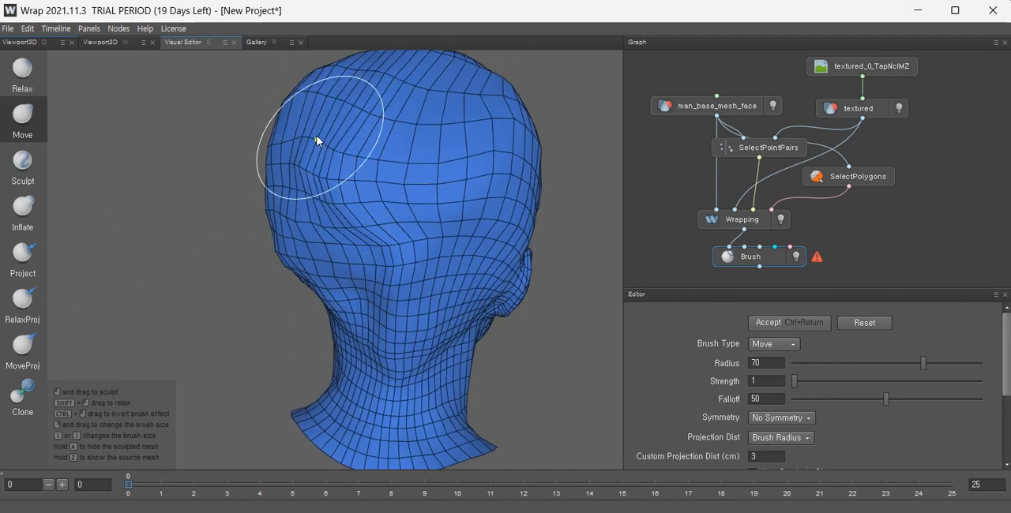
pyautogui.moveTo(318, 139); pyautogui.dragTo(33, 147)
pyautogui.scroll(-4, 386, 189)
pyautogui.moveTo(385, 197)
pyautogui.keyDown('alt'); pyautogui.mouseDown()
pyautogui.moveTo(213, 204)
pyautogui.moveTo(226, 166)
pyautogui.moveTo(212, 162)
pyautogui.moveTo(272, 175)
pyautogui.mouseUp(); pyautogui.keyUp('alt')
pyautogui.keyDown('alt'); pyautogui.moveTo(399, 191); pyautogui.dragTo(396, 261, button='middle'); pyautogui.keyUp('alt')
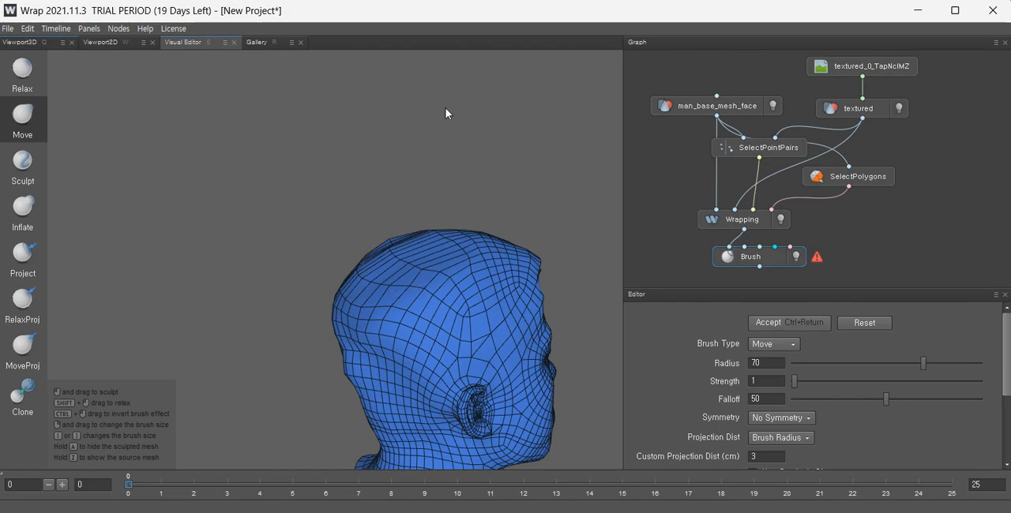
pyautogui.scroll(4, 449, 253)
pyautogui.moveTo(450, 259)
pyautogui.keyDown('alt'); pyautogui.mouseDown()
pyautogui.moveTo(391, 308)
pyautogui.moveTo(403, 318)
pyautogui.mouseUp(); pyautogui.keyUp('alt')
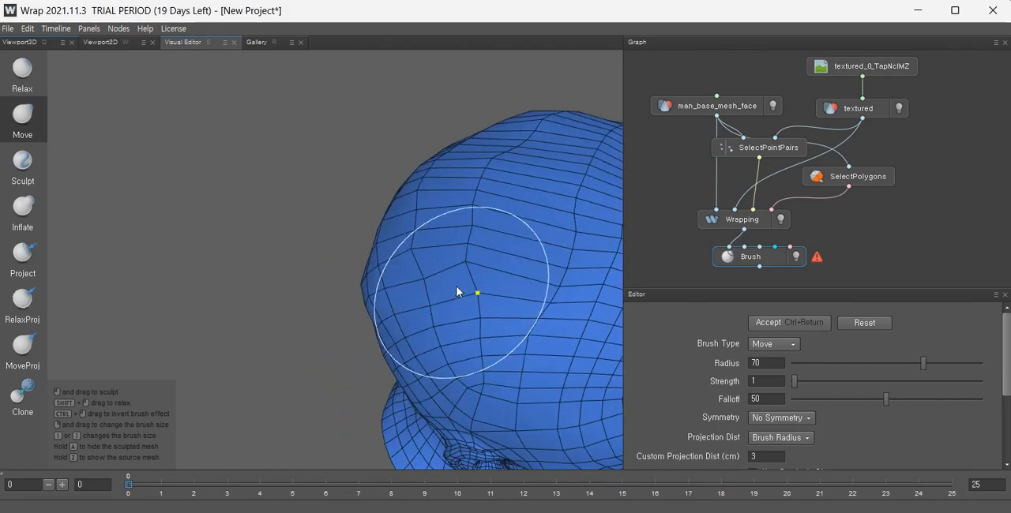
pyautogui.keyDown('alt'); pyautogui.moveTo(484, 340); pyautogui.dragTo(514, 231); pyautogui.keyUp('alt')
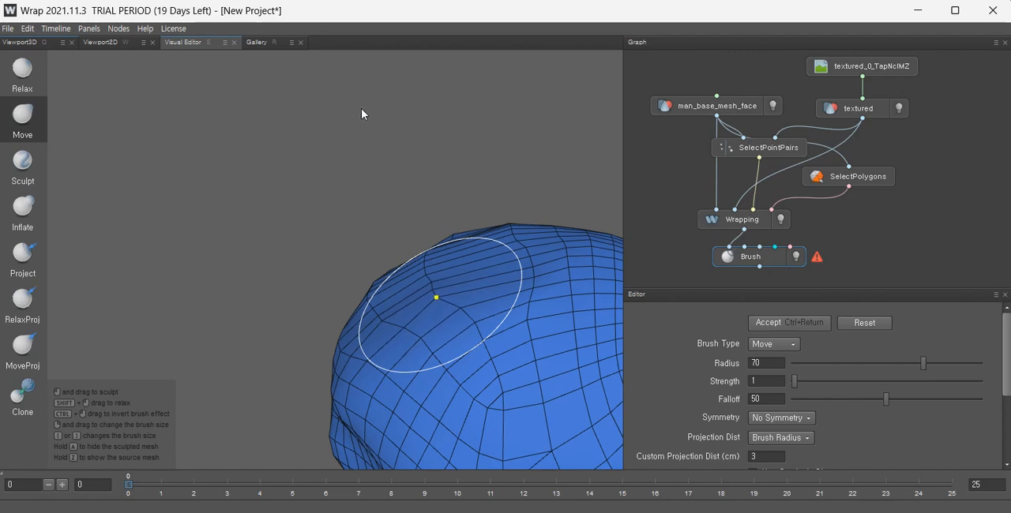
# Set the Move brush strength to 5 and lift the top of the crown with upward strokes.
pyautogui.moveTo(799, 381); pyautogui.dragTo(802, 382)
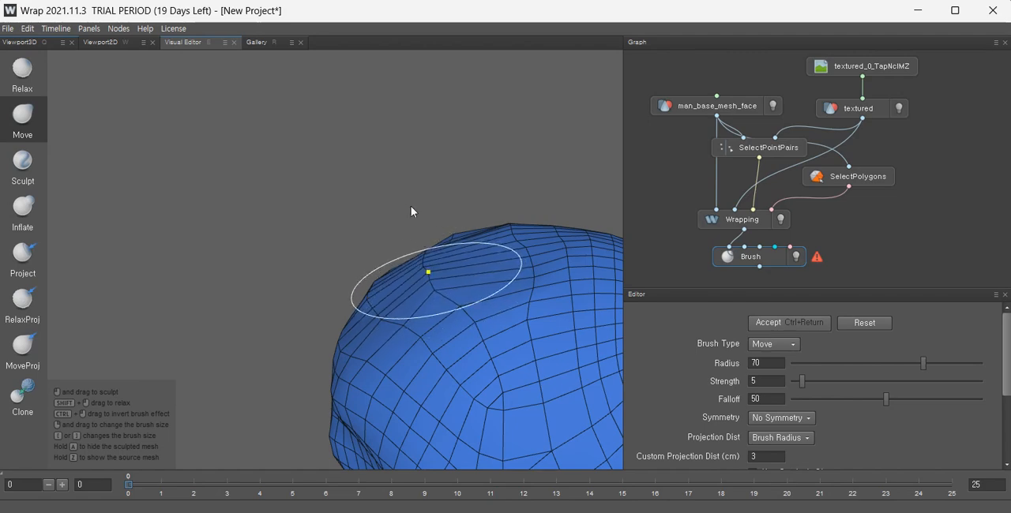
pyautogui.moveTo(411, 207); pyautogui.dragTo(366, 135)
pyautogui.moveTo(460, 304); pyautogui.dragTo(451, 207)
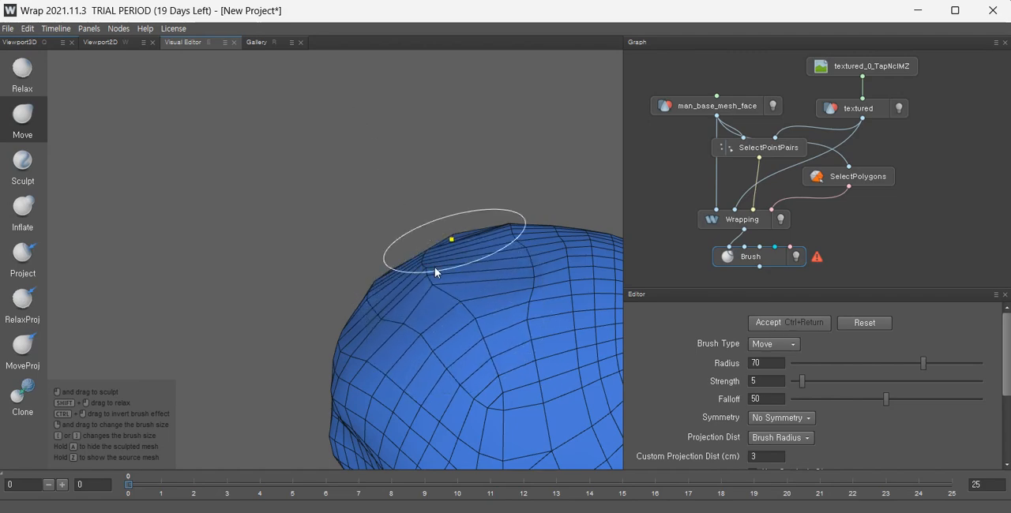
pyautogui.keyDown('alt'); pyautogui.moveTo(434, 266); pyautogui.dragTo(608, 309); pyautogui.keyUp('alt')
pyautogui.moveTo(276, 287); pyautogui.dragTo(275, 173)
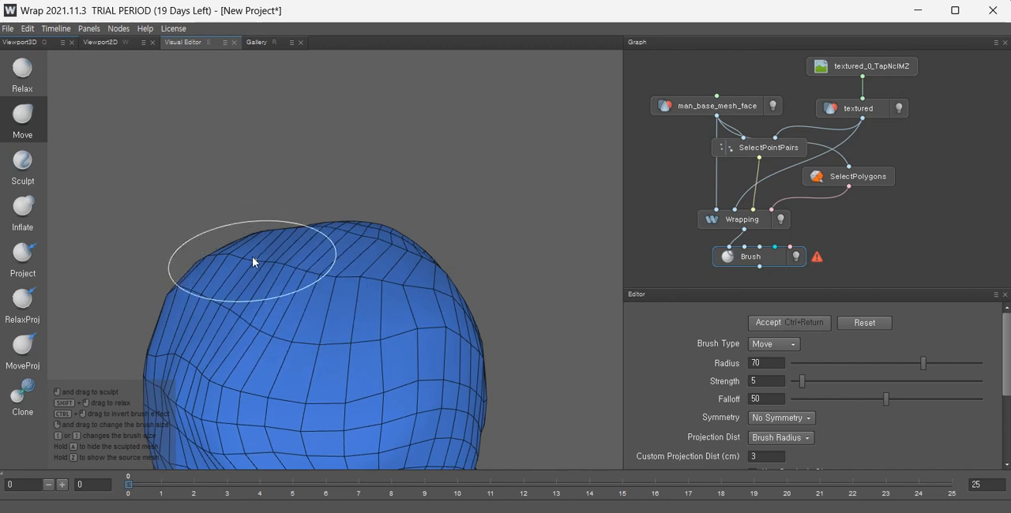
pyautogui.moveTo(243, 252); pyautogui.dragTo(269, 169)
pyautogui.moveTo(274, 257); pyautogui.dragTo(282, 216)
pyautogui.moveTo(307, 266); pyautogui.dragTo(328, 194)
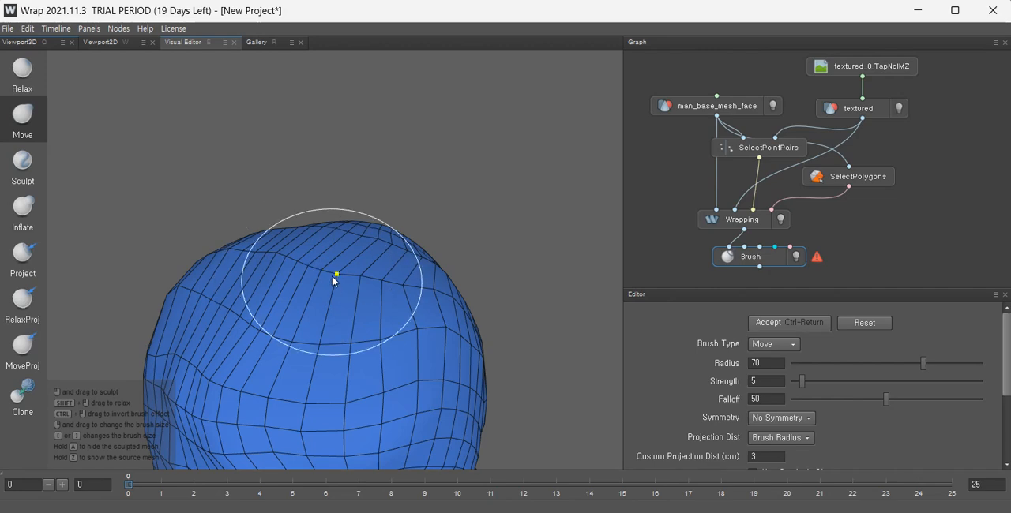
pyautogui.moveTo(333, 280); pyautogui.dragTo(372, 203)
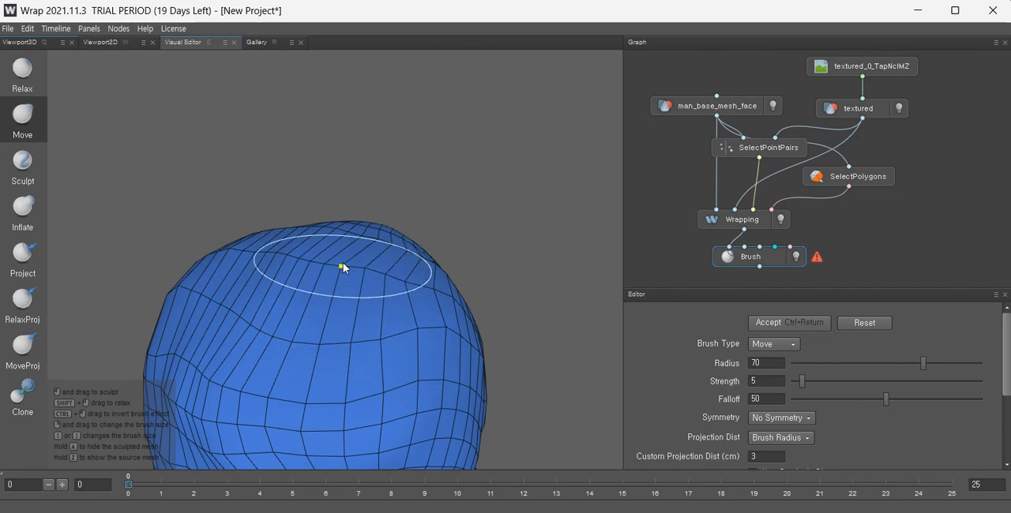
pyautogui.moveTo(343, 267); pyautogui.dragTo(415, 154)
# Shape the upper back and side of the skull with the radius-70 Move brush.
pyautogui.keyDown('alt'); pyautogui.moveTo(296, 380); pyautogui.dragTo(387, 376); pyautogui.keyUp('alt')
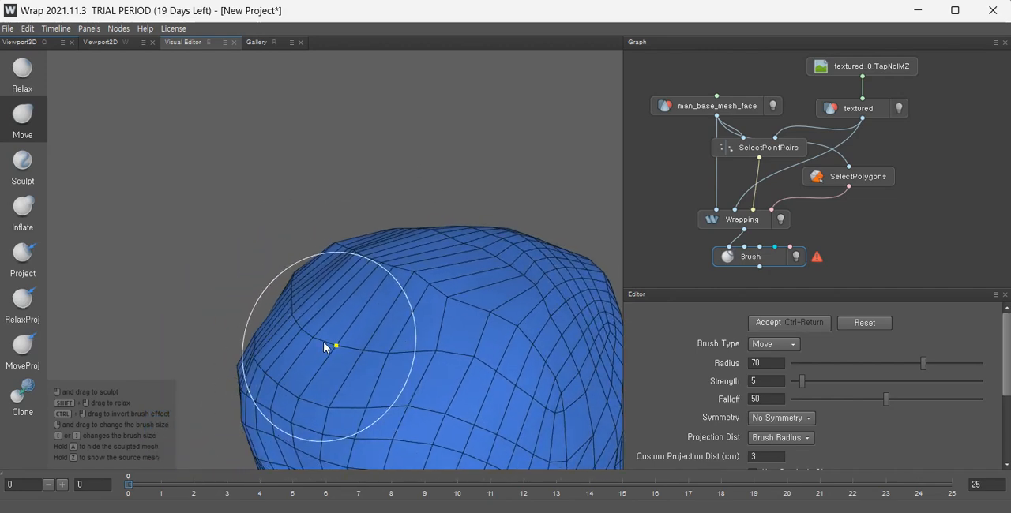
pyautogui.moveTo(323, 342); pyautogui.dragTo(153, 367)
pyautogui.scroll(-3, 410, 371)
pyautogui.keyDown('alt'); pyautogui.moveTo(409, 371); pyautogui.dragTo(277, 466); pyautogui.keyUp('alt')
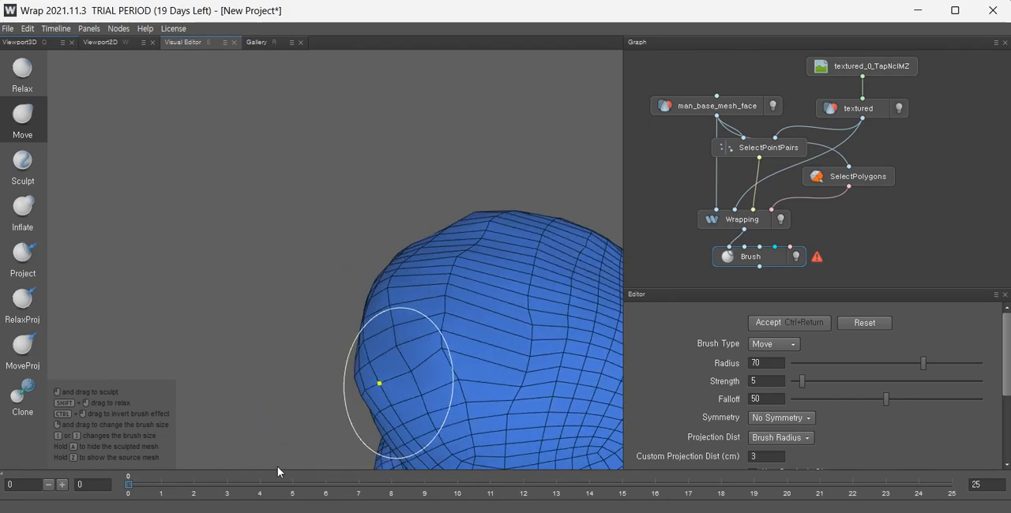
pyautogui.moveTo(136, 351); pyautogui.dragTo(127, 354)
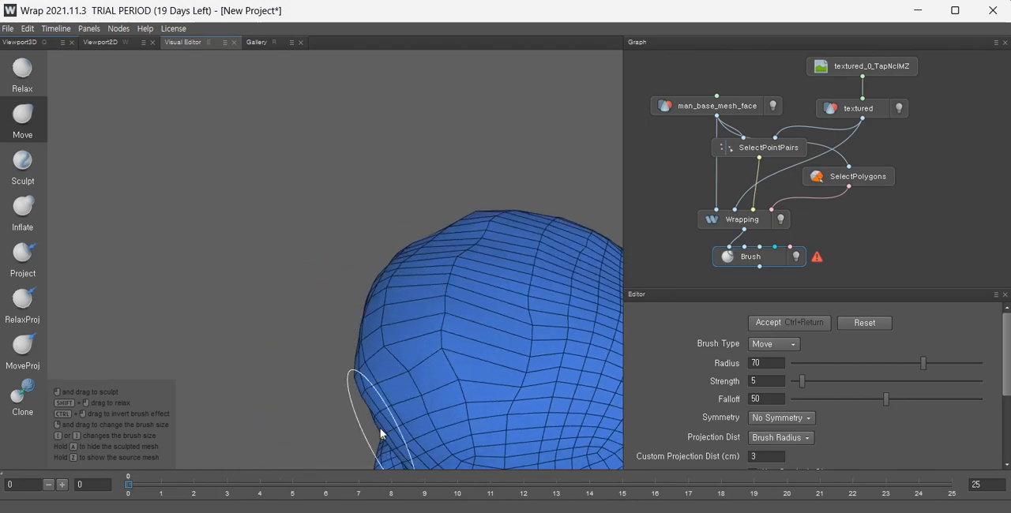
pyautogui.moveTo(410, 373)
pyautogui.mouseDown()
pyautogui.moveTo(392, 386)
pyautogui.moveTo(170, 435)
pyautogui.mouseUp()
pyautogui.keyDown('alt'); pyautogui.moveTo(414, 371); pyautogui.dragTo(566, 344); pyautogui.keyUp('alt')
pyautogui.keyDown('alt'); pyautogui.moveTo(405, 356); pyautogui.dragTo(564, 264, button='middle'); pyautogui.keyUp('alt')
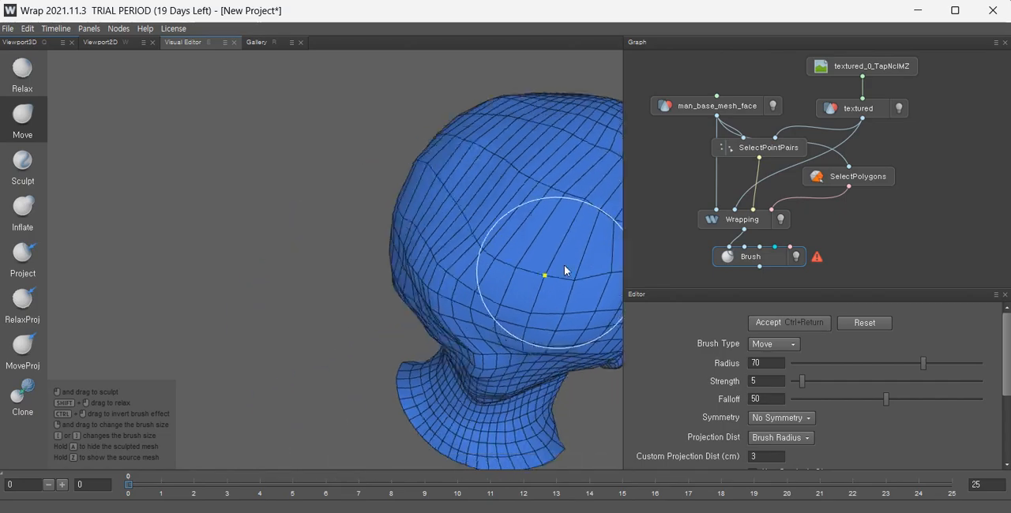
# Reshape the side of the head around the ear with the radius-70 Move brush.
pyautogui.keyDown('alt'); pyautogui.moveTo(544, 261); pyautogui.dragTo(714, 247); pyautogui.keyUp('alt')
pyautogui.keyDown('alt'); pyautogui.moveTo(426, 379); pyautogui.dragTo(428, 273, button='middle'); pyautogui.keyUp('alt')
pyautogui.scroll(-3, 427, 276)
pyautogui.keyDown('alt'); pyautogui.moveTo(388, 304); pyautogui.dragTo(482, 314); pyautogui.keyUp('alt')
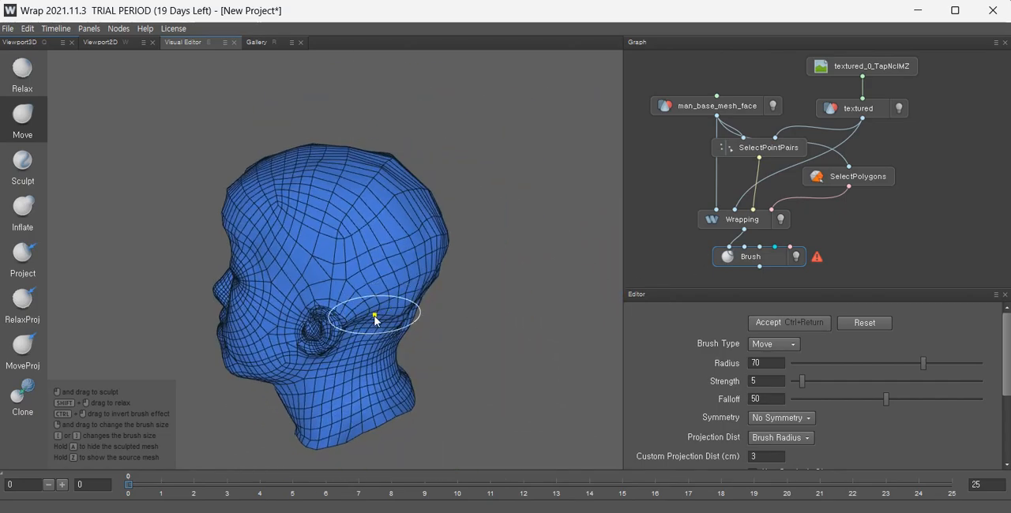
pyautogui.keyDown('alt'); pyautogui.moveTo(343, 345); pyautogui.dragTo(403, 311); pyautogui.keyUp('alt')
pyautogui.keyDown('alt'); pyautogui.moveTo(249, 372); pyautogui.dragTo(534, 355); pyautogui.keyUp('alt')
pyautogui.scroll(5, 341, 338)
pyautogui.keyDown('alt'); pyautogui.moveTo(341, 338); pyautogui.dragTo(156, 336); pyautogui.keyUp('alt')
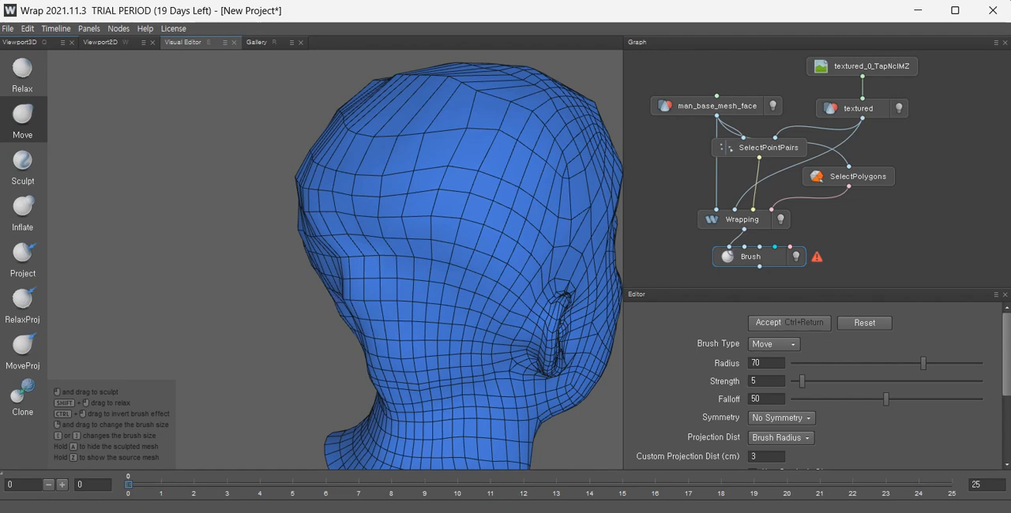
# Switch to the Relax brush at radius 16 and smooth the brow, forehead and temple areas.
pyautogui.click(24, 75)
pyautogui.scroll(2, 485, 345)
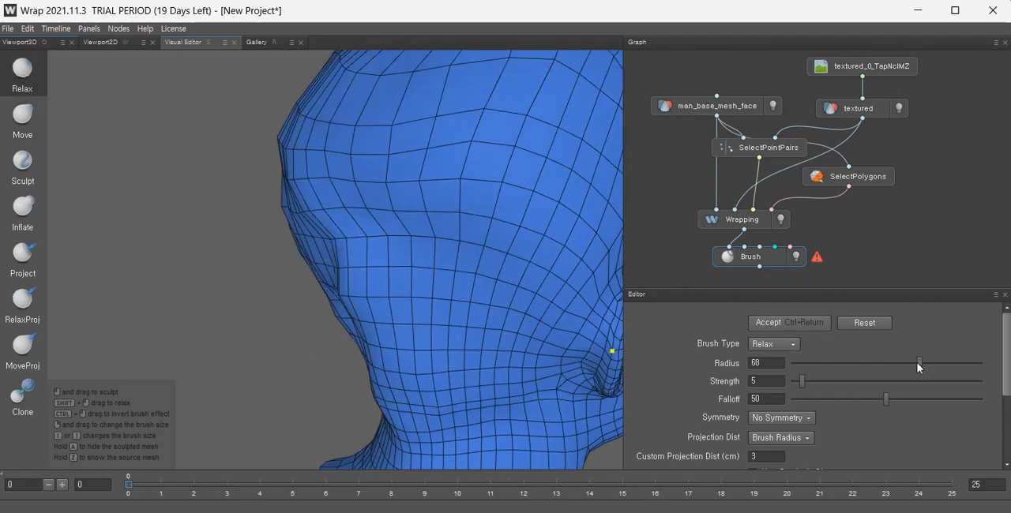
pyautogui.keyDown('alt'); pyautogui.moveTo(594, 292); pyautogui.dragTo(384, 277); pyautogui.keyUp('alt')
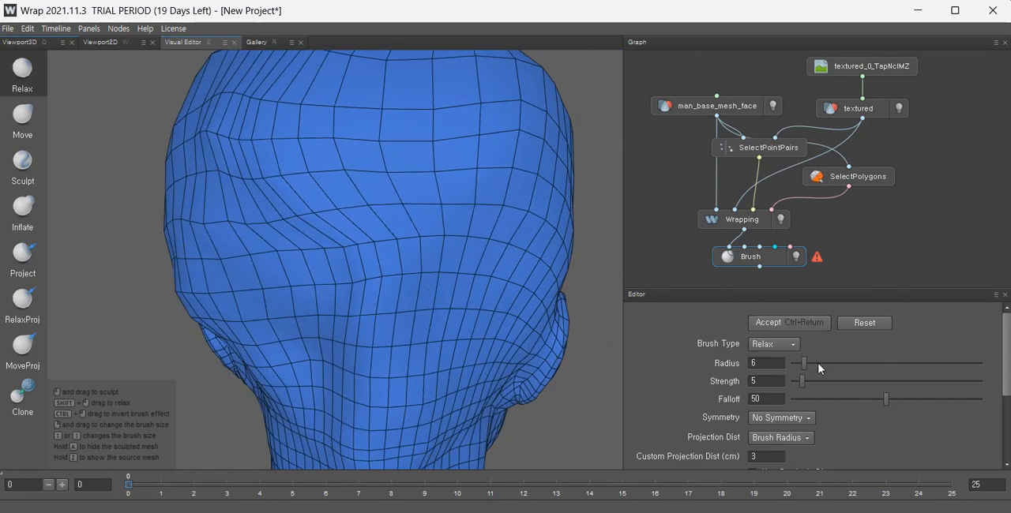
pyautogui.keyDown('alt'); pyautogui.moveTo(372, 373); pyautogui.dragTo(368, 330); pyautogui.keyUp('alt')
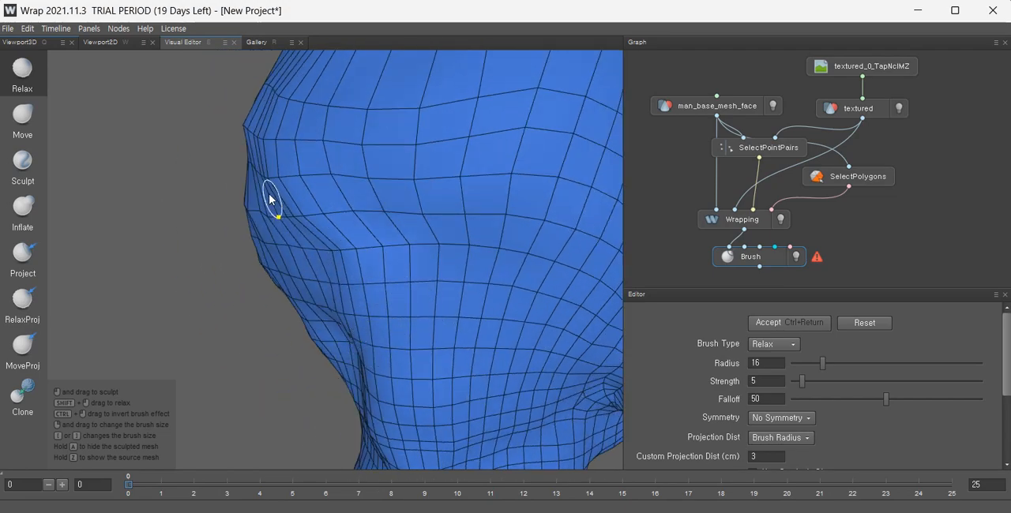
pyautogui.keyDown('alt'); pyautogui.moveTo(332, 212); pyautogui.dragTo(372, 235); pyautogui.keyUp('alt')
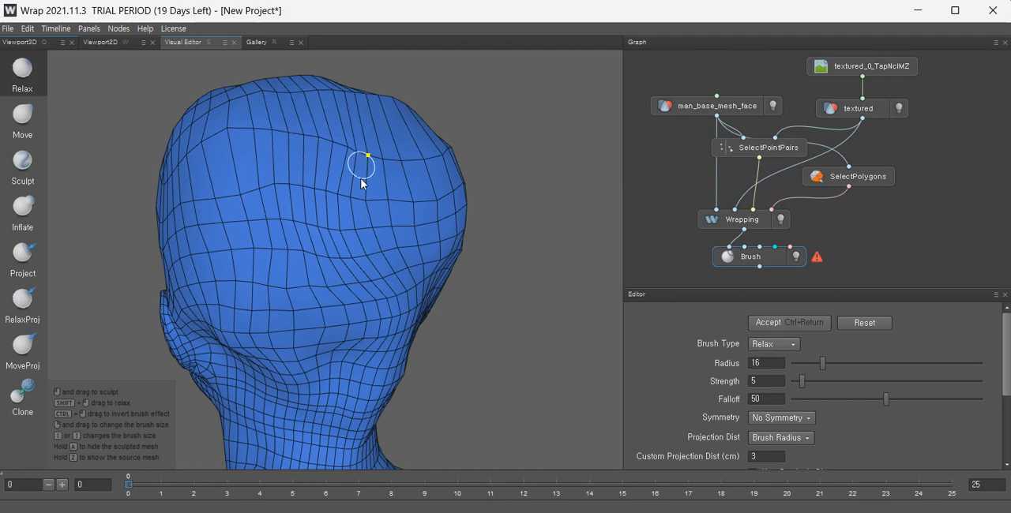
pyautogui.scroll(-5, 361, 183)
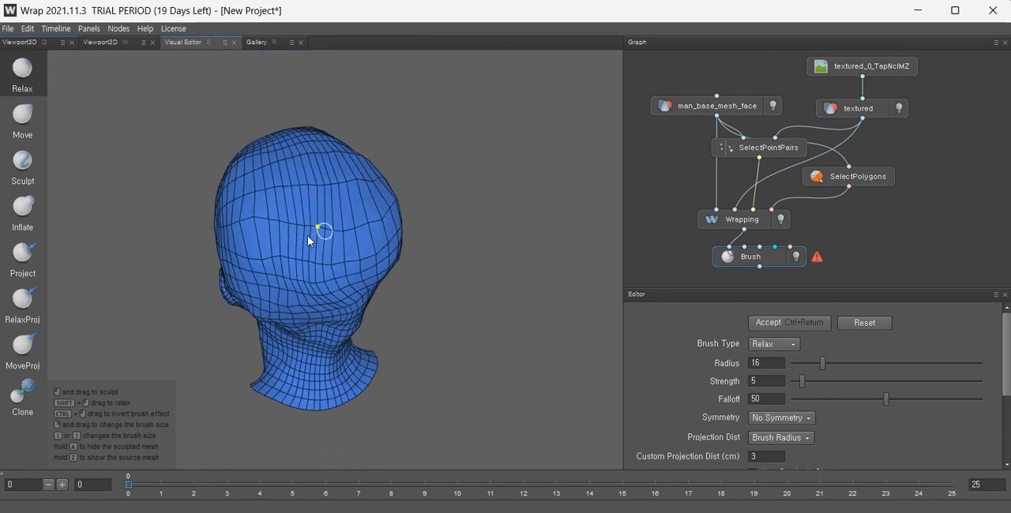
pyautogui.keyDown('alt'); pyautogui.moveTo(306, 250); pyautogui.dragTo(312, 342); pyautogui.keyUp('alt')
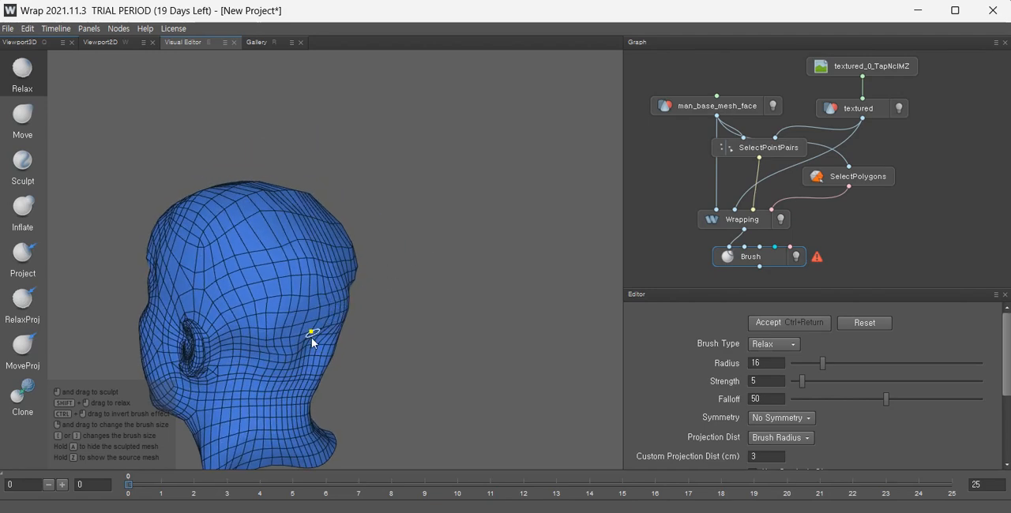
# Set the Relax brush to radius 26 and strength 15, then smooth the back of the head and neck.
pyautogui.scroll(5, 324, 363)
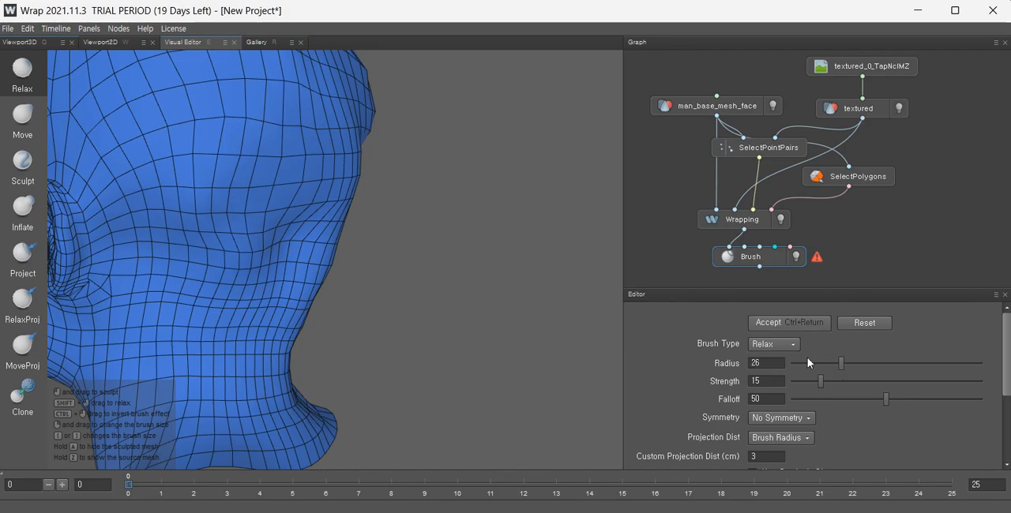
pyautogui.keyDown('alt'); pyautogui.moveTo(292, 283); pyautogui.dragTo(208, 293); pyautogui.keyUp('alt')
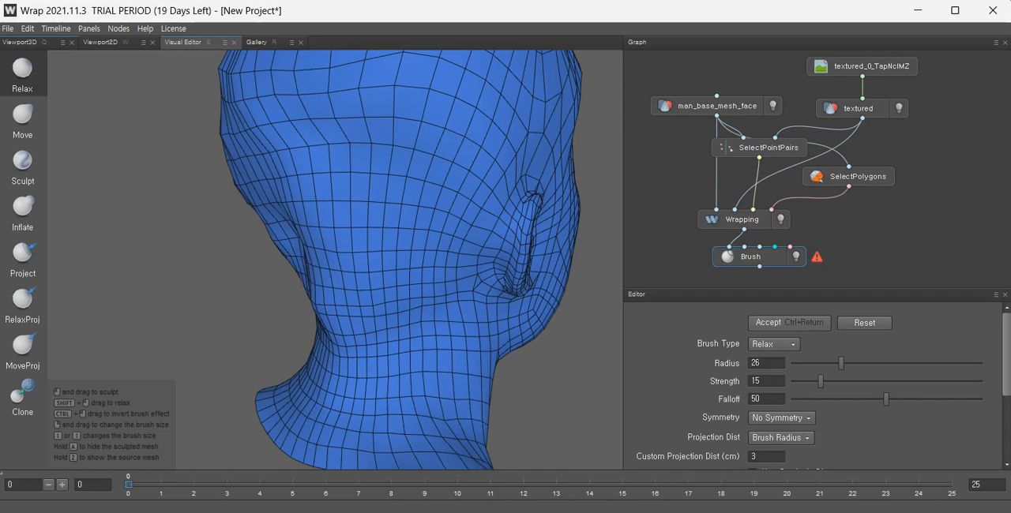
pyautogui.keyDown('alt'); pyautogui.moveTo(324, 312); pyautogui.dragTo(439, 316); pyautogui.keyUp('alt')
pyautogui.keyDown('alt'); pyautogui.moveTo(345, 289); pyautogui.dragTo(458, 305); pyautogui.keyUp('alt')
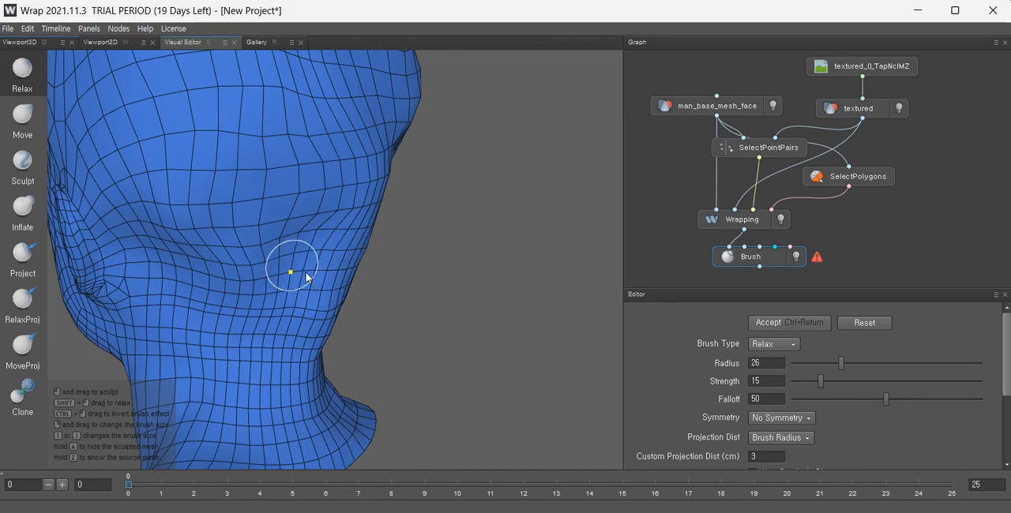
pyautogui.keyDown('alt'); pyautogui.moveTo(373, 312); pyautogui.dragTo(260, 314); pyautogui.keyUp('alt')
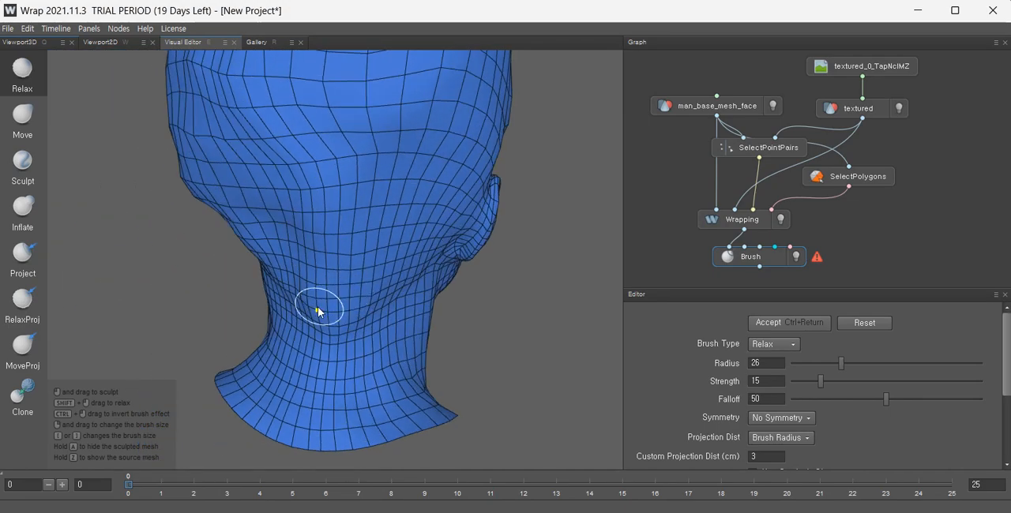
pyautogui.scroll(5, 330, 311)
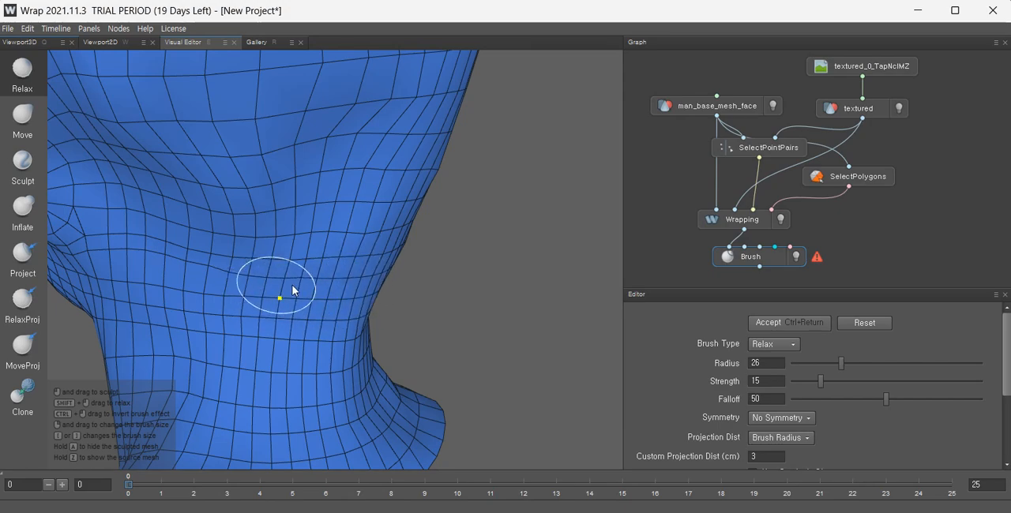
pyautogui.moveTo(232, 295)
pyautogui.keyDown('alt'); pyautogui.mouseDown()
pyautogui.moveTo(242, 316)
pyautogui.moveTo(379, 308)
pyautogui.mouseUp(); pyautogui.keyUp('alt')
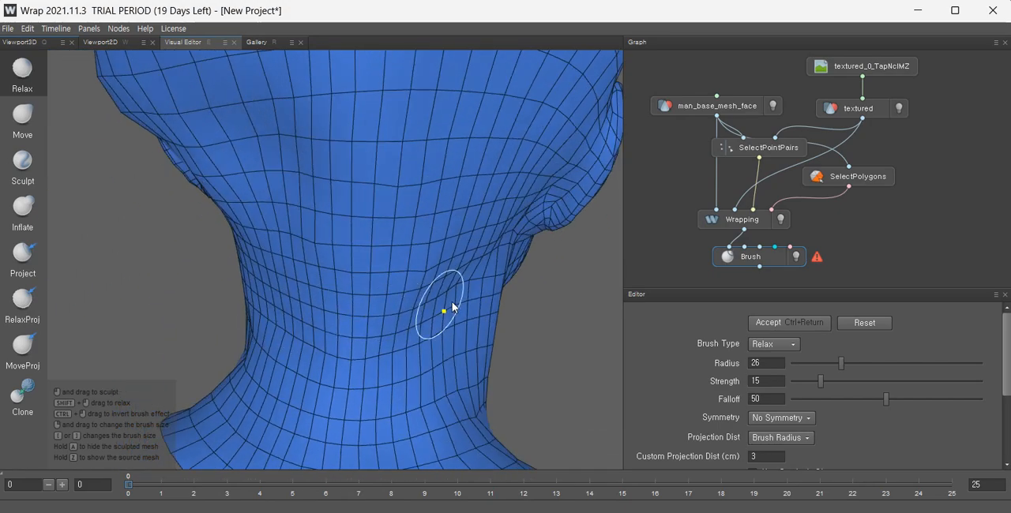
pyautogui.keyDown('alt'); pyautogui.moveTo(442, 292); pyautogui.dragTo(340, 287); pyautogui.keyUp('alt')
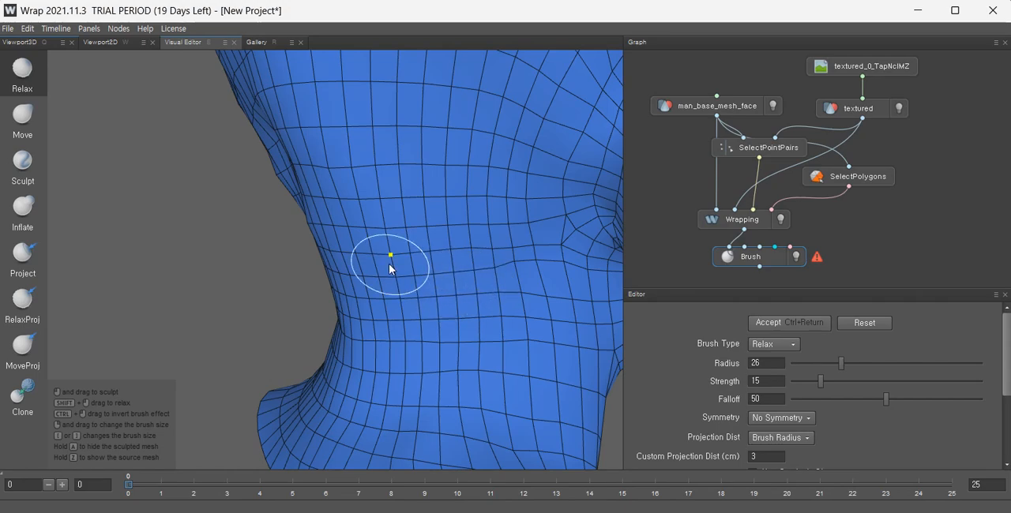
# Raise the Relax strength to 25 and smooth the side of the neck.
pyautogui.scroll(-3, 460, 304)
pyautogui.keyDown('alt'); pyautogui.moveTo(376, 237); pyautogui.dragTo(427, 322); pyautogui.keyUp('alt')
pyautogui.scroll(3, 375, 330)
pyautogui.keyDown('alt'); pyautogui.moveTo(368, 360); pyautogui.dragTo(461, 330); pyautogui.keyUp('alt')
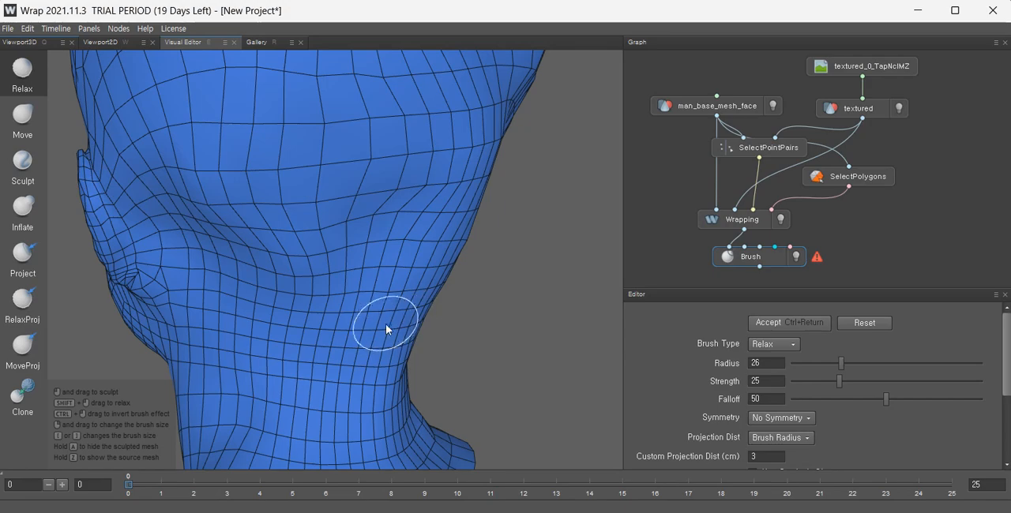
pyautogui.moveTo(416, 333)
pyautogui.keyDown('alt'); pyautogui.mouseDown()
pyautogui.moveTo(238, 332)
pyautogui.moveTo(357, 348)
pyautogui.mouseUp(); pyautogui.keyUp('alt')
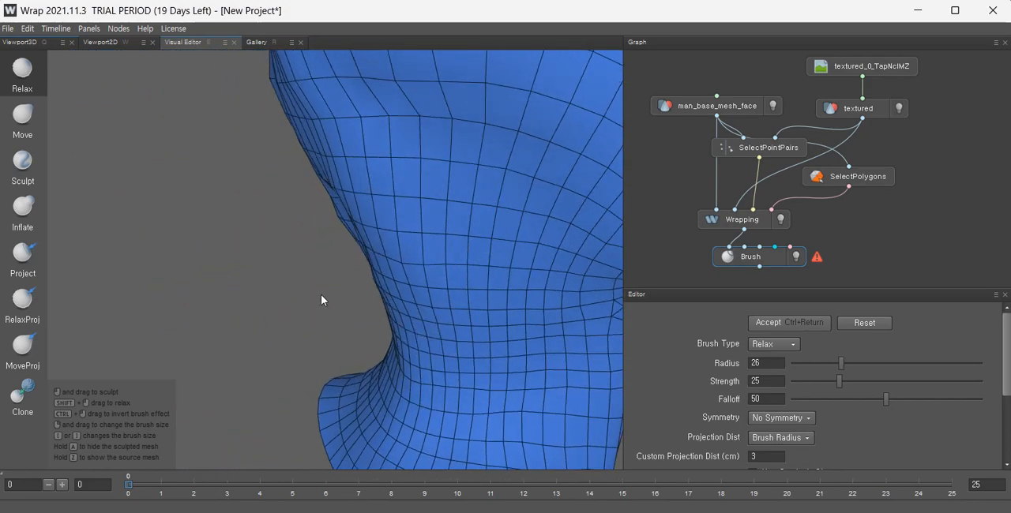
# Switch to the Move brush at radius 33 and reshape the neck contour below the jaw.
pyautogui.click(23, 119)
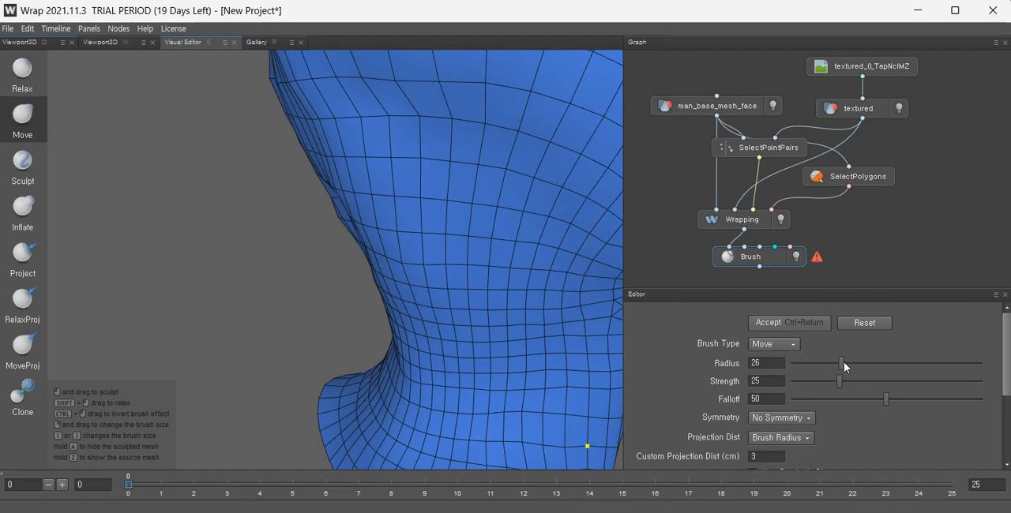
pyautogui.moveTo(844, 361); pyautogui.dragTo(856, 361)
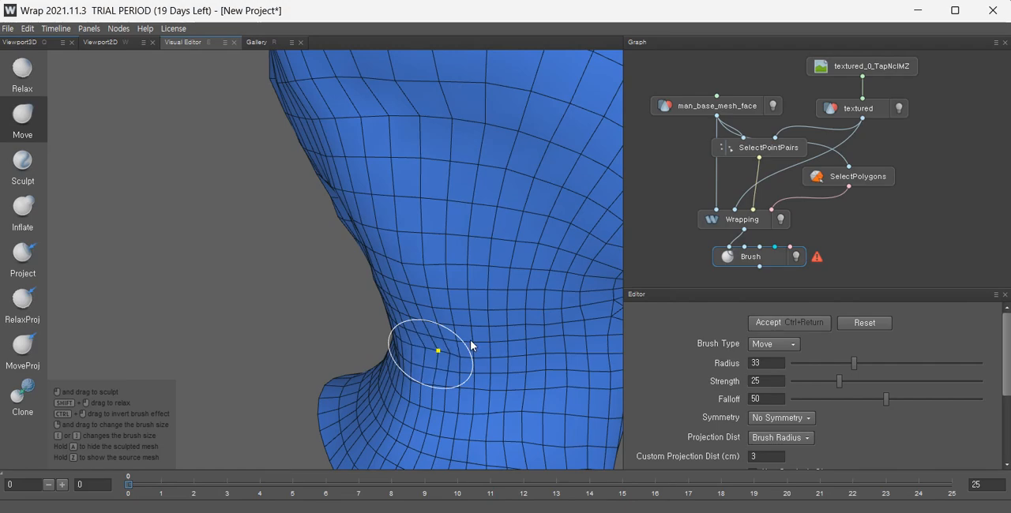
pyautogui.moveTo(477, 356); pyautogui.dragTo(524, 326)
pyautogui.keyDown('alt'); pyautogui.moveTo(551, 376); pyautogui.dragTo(505, 368); pyautogui.keyUp('alt')
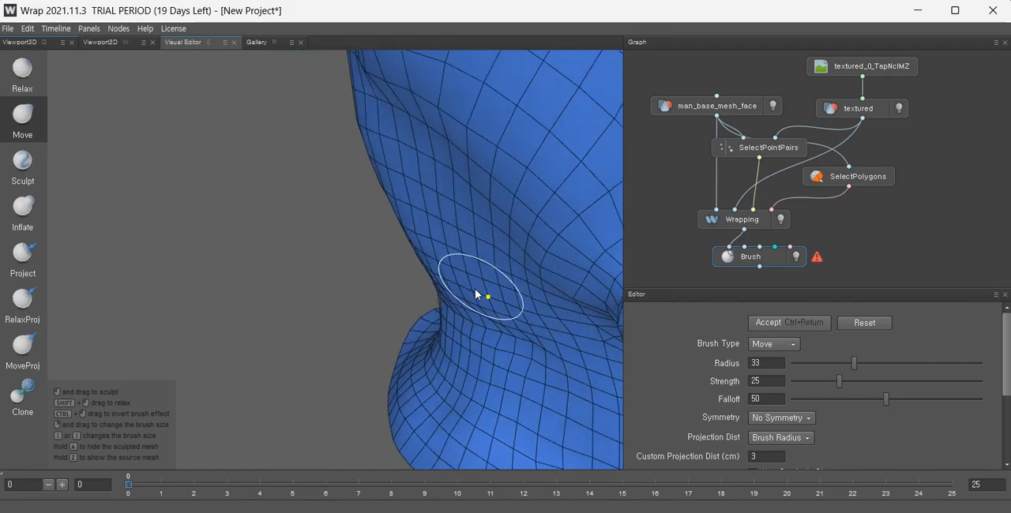
pyautogui.scroll(-4, 458, 373)
pyautogui.keyDown('alt'); pyautogui.moveTo(448, 376); pyautogui.dragTo(659, 333); pyautogui.keyUp('alt')
pyautogui.keyDown('alt'); pyautogui.moveTo(354, 339); pyautogui.dragTo(450, 291); pyautogui.keyUp('alt')
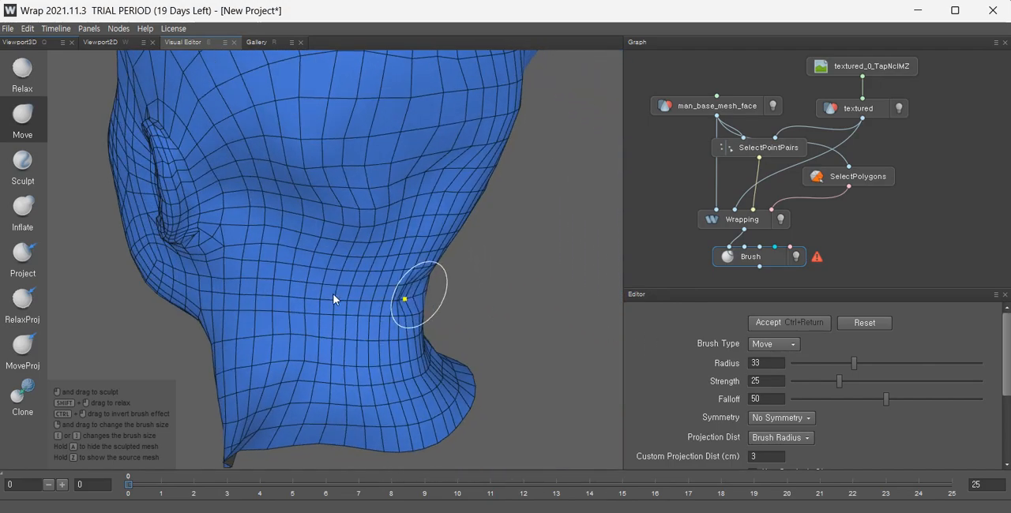
pyautogui.moveTo(333, 294); pyautogui.dragTo(330, 294)
pyautogui.moveTo(395, 305); pyautogui.dragTo(345, 294)
pyautogui.keyDown('alt'); pyautogui.moveTo(393, 369); pyautogui.dragTo(407, 377); pyautogui.keyUp('alt')
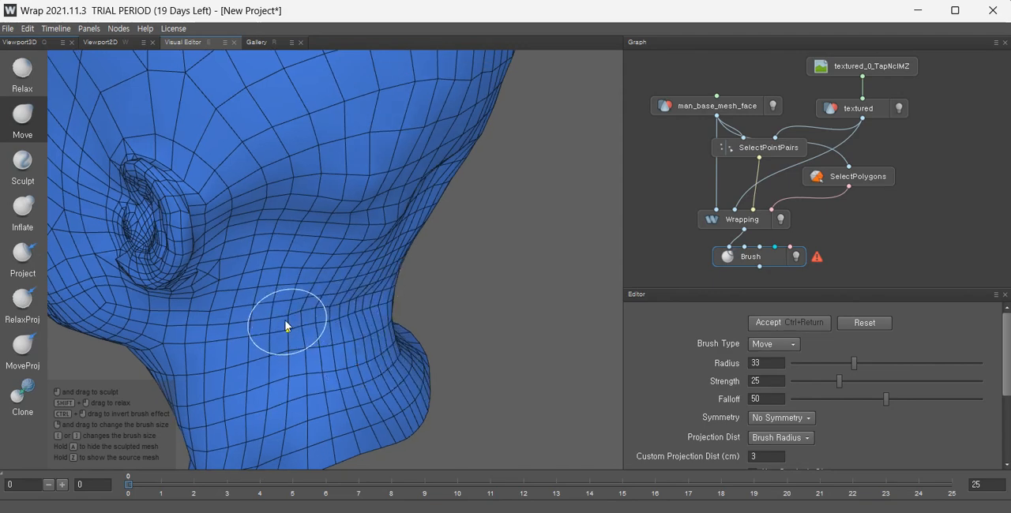
# Shape the back of the neck and nape with the radius-33 Move brush.
pyautogui.keyDown('alt'); pyautogui.moveTo(341, 325); pyautogui.dragTo(224, 321); pyautogui.keyUp('alt')
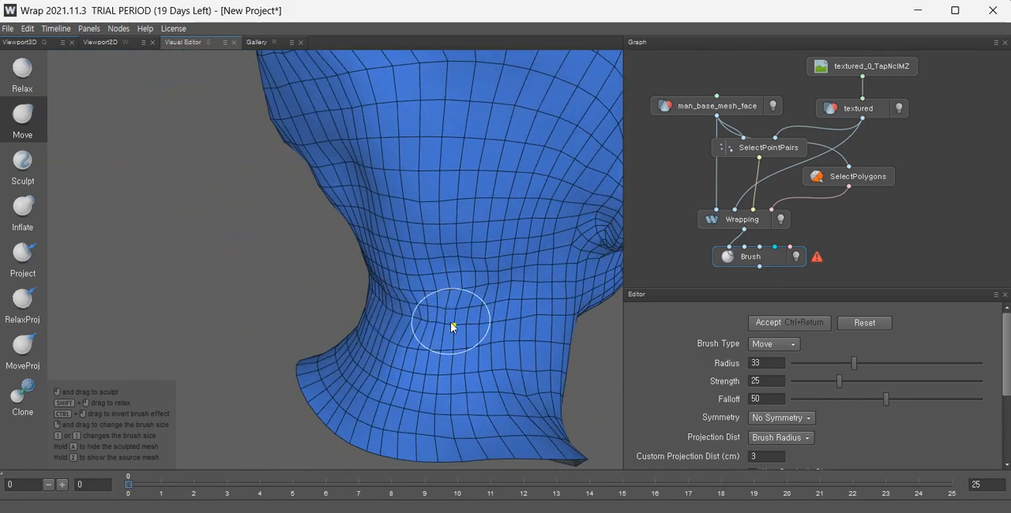
pyautogui.keyDown('alt'); pyautogui.moveTo(512, 350); pyautogui.dragTo(430, 355); pyautogui.keyUp('alt')
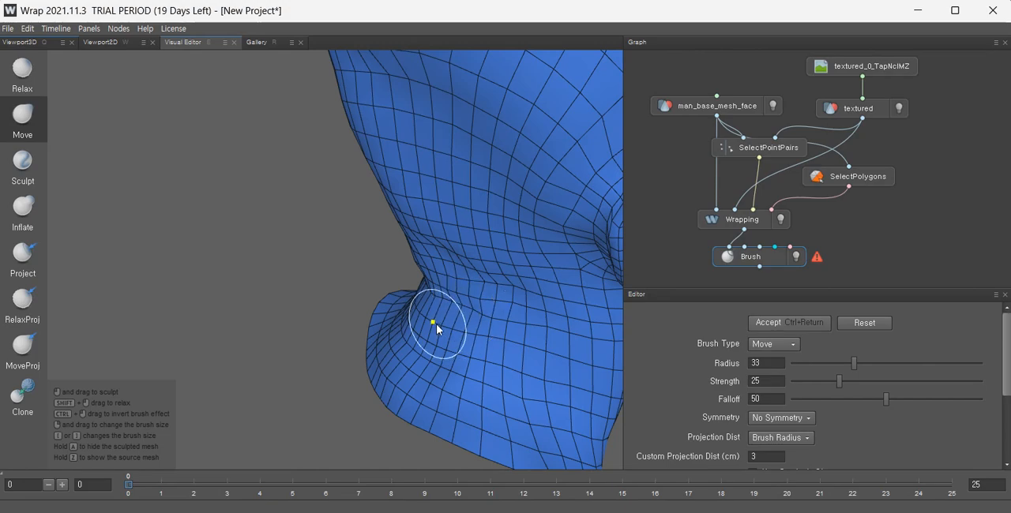
pyautogui.keyDown('alt'); pyautogui.moveTo(436, 323); pyautogui.dragTo(511, 313); pyautogui.keyUp('alt')
pyautogui.keyDown('alt'); pyautogui.moveTo(440, 302); pyautogui.dragTo(559, 332); pyautogui.keyUp('alt')
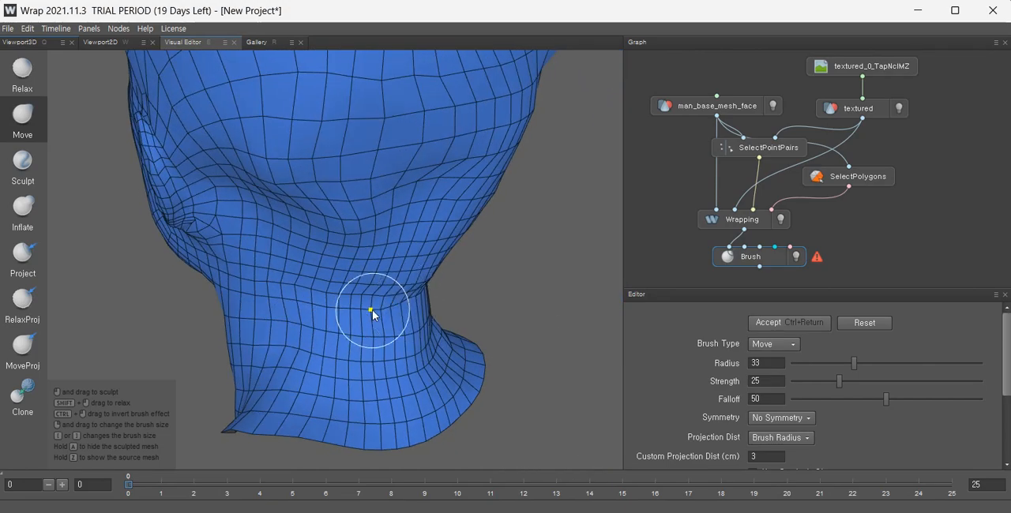
pyautogui.moveTo(327, 298)
pyautogui.keyDown('alt'); pyautogui.mouseDown()
pyautogui.moveTo(358, 312)
pyautogui.moveTo(413, 291)
pyautogui.moveTo(337, 377)
pyautogui.moveTo(360, 352)
pyautogui.moveTo(390, 357)
pyautogui.moveTo(498, 295)
pyautogui.moveTo(410, 410)
pyautogui.moveTo(326, 393)
pyautogui.moveTo(261, 421)
pyautogui.moveTo(303, 319)
pyautogui.mouseUp(); pyautogui.keyUp('alt')
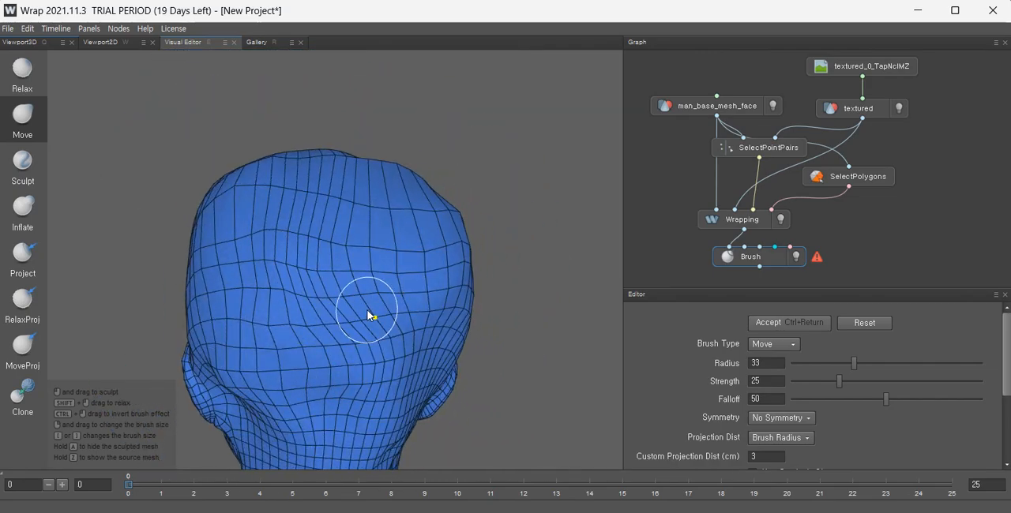
# Push the back-of-skull vertices upward toward the crown with the Move brush.
pyautogui.moveTo(349, 295)
pyautogui.keyDown('alt'); pyautogui.mouseDown()
pyautogui.moveTo(340, 273)
pyautogui.moveTo(289, 276)
pyautogui.moveTo(190, 314)
pyautogui.moveTo(320, 299)
pyautogui.moveTo(402, 242)
pyautogui.moveTo(398, 190)
pyautogui.mouseUp(); pyautogui.keyUp('alt')
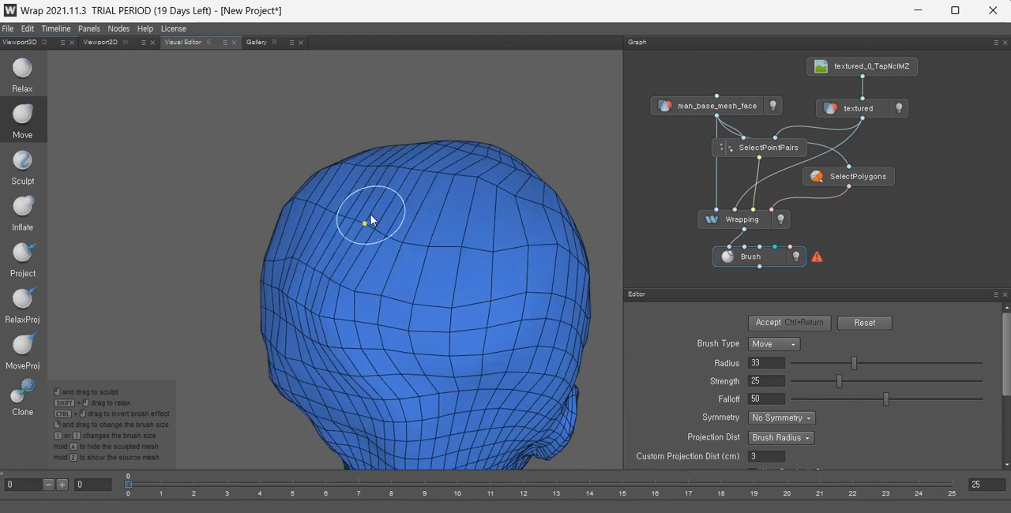
pyautogui.moveTo(345, 213); pyautogui.dragTo(344, 169)
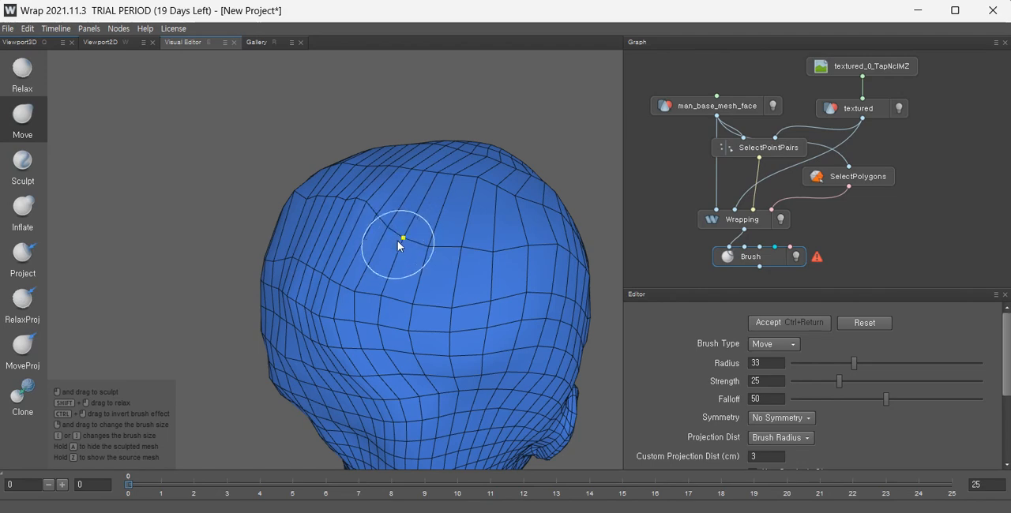
pyautogui.moveTo(410, 226); pyautogui.dragTo(439, 161)
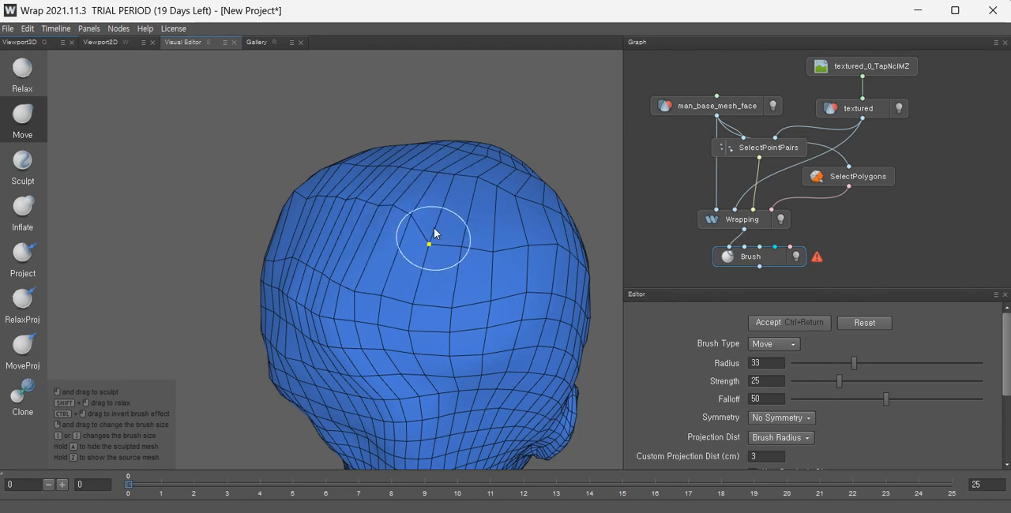
pyautogui.moveTo(434, 236)
pyautogui.mouseDown()
pyautogui.moveTo(464, 167)
pyautogui.moveTo(506, 148)
pyautogui.mouseUp()
pyautogui.moveTo(501, 250); pyautogui.dragTo(519, 187)
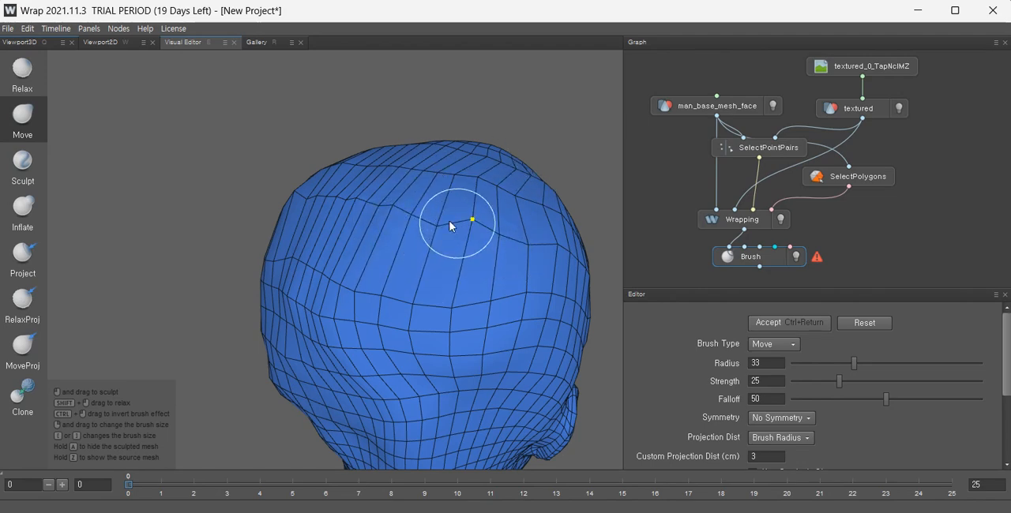
pyautogui.moveTo(441, 224); pyautogui.dragTo(453, 182)
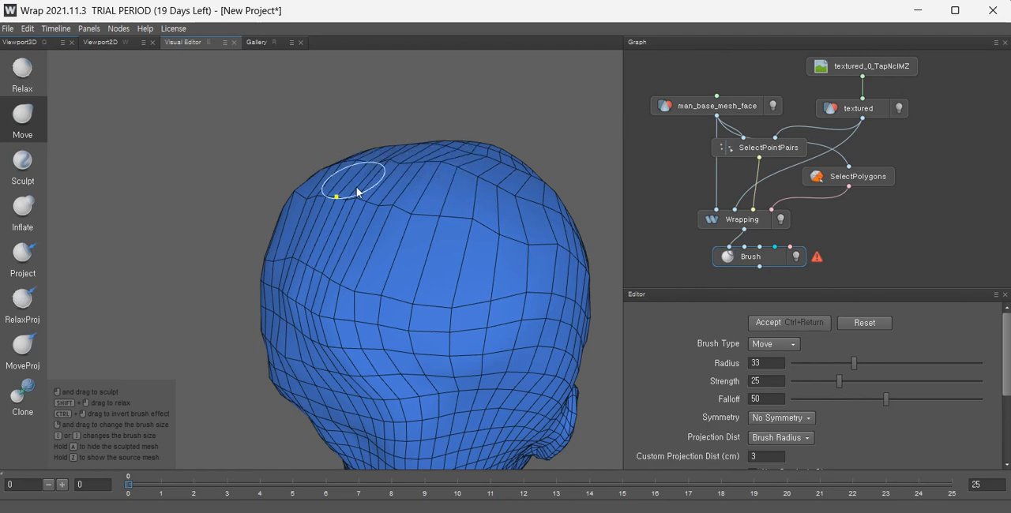
# Adjust the crown outline from the upper back angle with Move brush strokes.
pyautogui.keyDown('alt'); pyautogui.moveTo(356, 188); pyautogui.dragTo(367, 182); pyautogui.keyUp('alt')
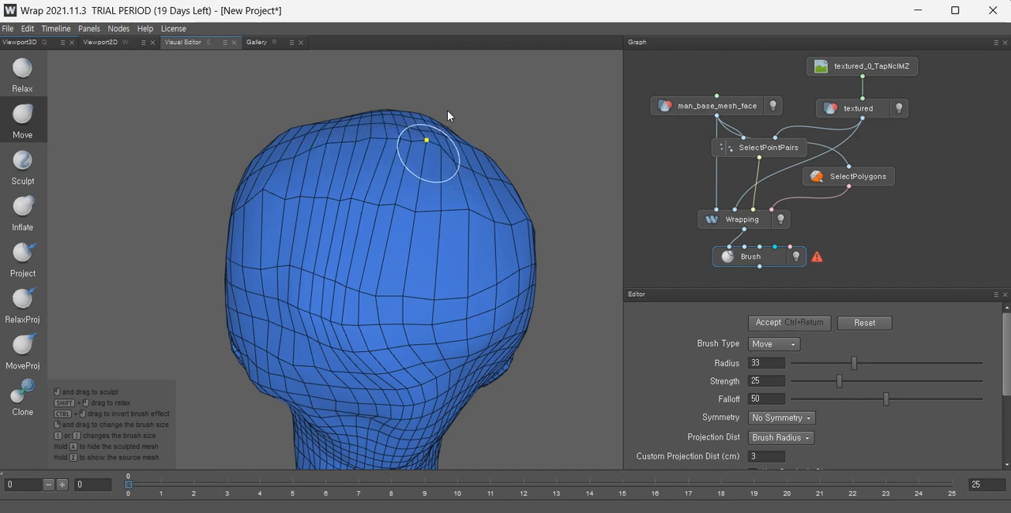
pyautogui.keyDown('alt'); pyautogui.moveTo(480, 147); pyautogui.dragTo(436, 175); pyautogui.keyUp('alt')
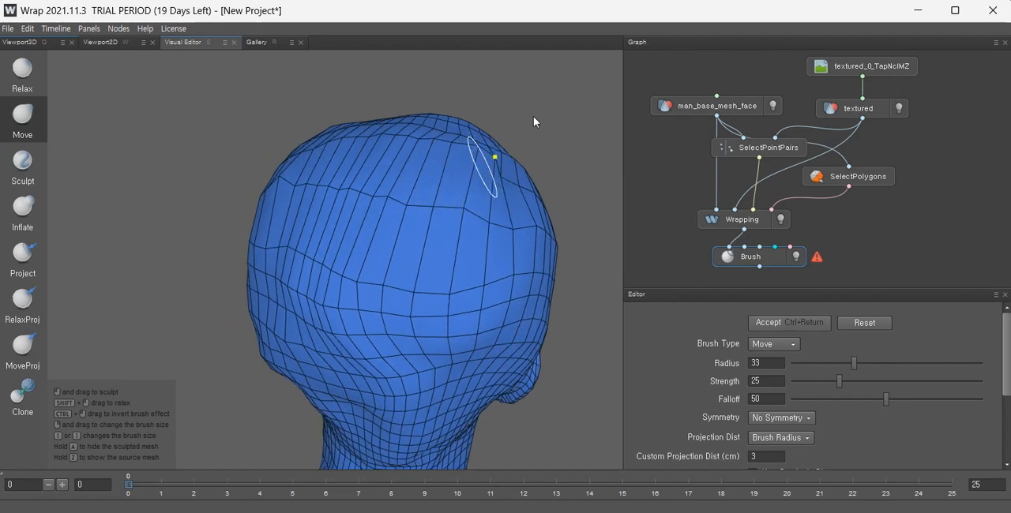
pyautogui.moveTo(552, 127)
pyautogui.keyDown('alt'); pyautogui.mouseDown()
pyautogui.moveTo(476, 197)
pyautogui.moveTo(519, 189)
pyautogui.mouseUp(); pyautogui.keyUp('alt')
pyautogui.keyDown('alt'); pyautogui.moveTo(577, 154); pyautogui.dragTo(386, 208); pyautogui.keyUp('alt')
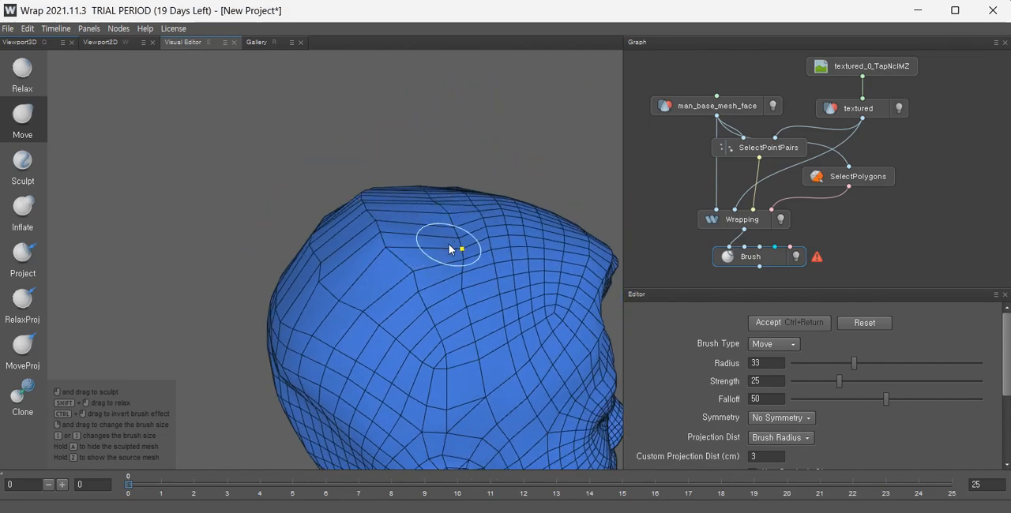
pyautogui.moveTo(463, 221)
pyautogui.keyDown('alt'); pyautogui.mouseDown()
pyautogui.moveTo(528, 268)
pyautogui.moveTo(444, 258)
pyautogui.mouseUp(); pyautogui.keyUp('alt')
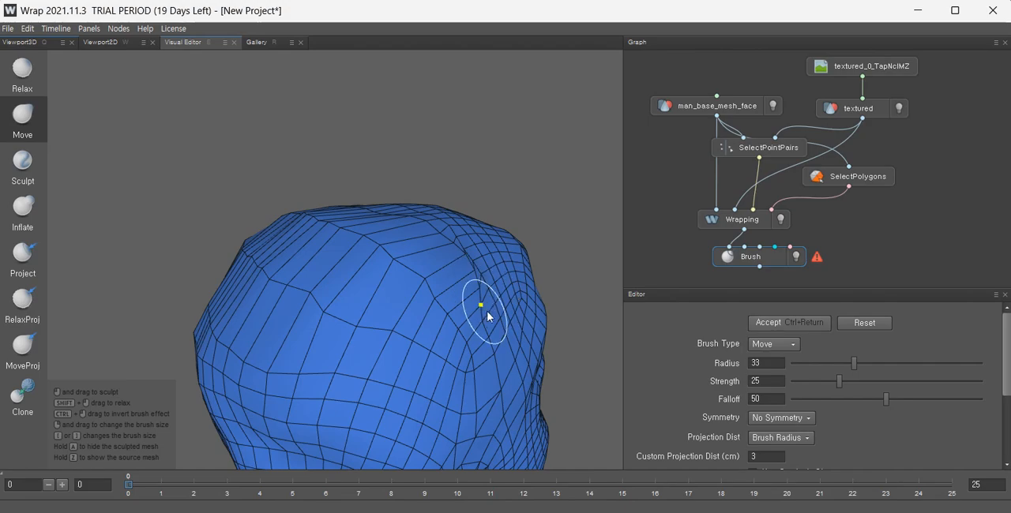
# Switch to the Relax brush and smooth the mesh across the crown and upper back of the head.
pyautogui.moveTo(514, 343)
pyautogui.keyDown('alt'); pyautogui.mouseDown()
pyautogui.moveTo(424, 365)
pyautogui.moveTo(244, 317)
pyautogui.moveTo(458, 320)
pyautogui.moveTo(374, 311)
pyautogui.moveTo(453, 329)
pyautogui.moveTo(543, 276)
pyautogui.moveTo(229, 250)
pyautogui.mouseUp(); pyautogui.keyUp('alt')
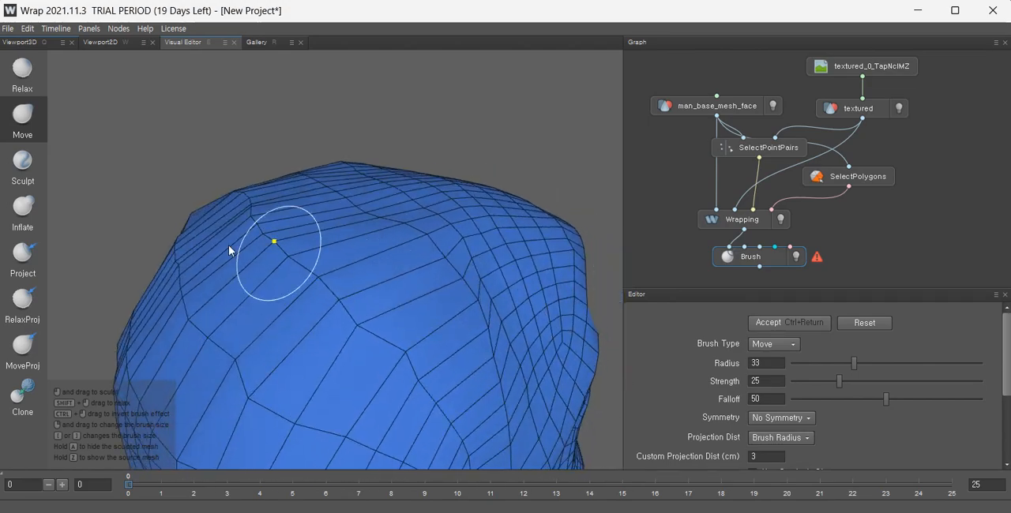
pyautogui.click(22, 71)
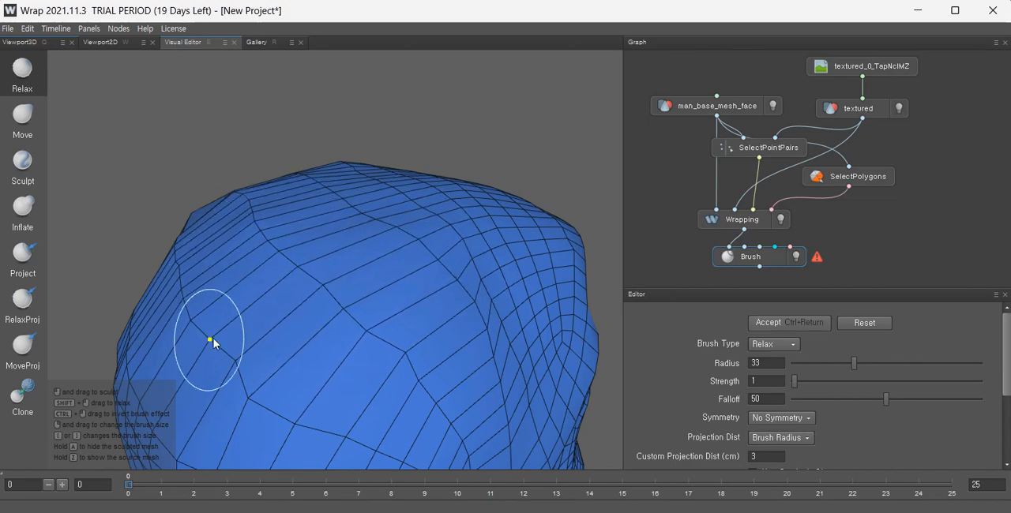
pyautogui.moveTo(213, 341)
pyautogui.keyDown('alt'); pyautogui.mouseDown()
pyautogui.moveTo(110, 278)
pyautogui.moveTo(597, 253)
pyautogui.mouseUp(); pyautogui.keyUp('alt')
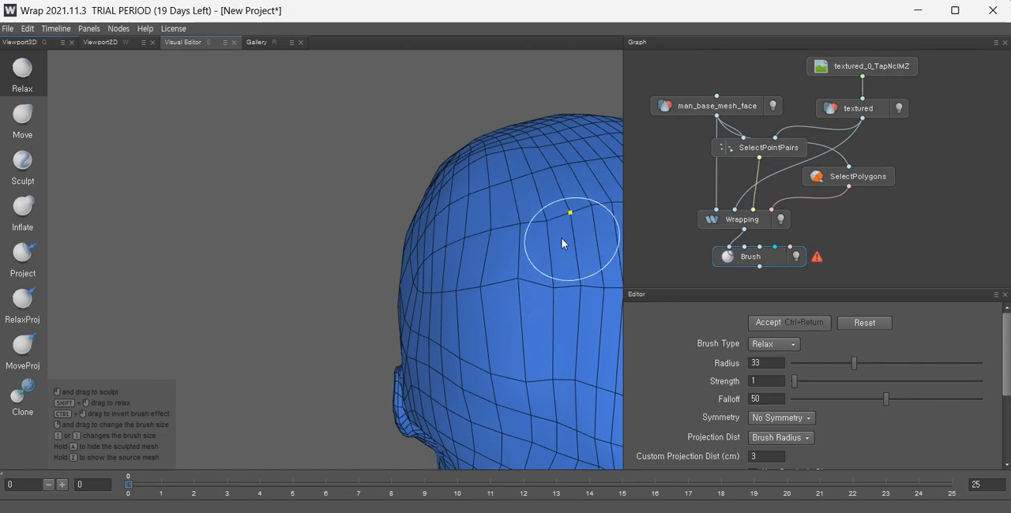
pyautogui.keyDown('alt'); pyautogui.moveTo(524, 237); pyautogui.dragTo(335, 264, button='middle'); pyautogui.keyUp('alt')
pyautogui.moveTo(300, 286)
pyautogui.keyDown('alt'); pyautogui.mouseDown()
pyautogui.moveTo(421, 283)
pyautogui.moveTo(412, 296)
pyautogui.moveTo(183, 278)
pyautogui.mouseUp(); pyautogui.keyUp('alt')
pyautogui.keyDown('alt'); pyautogui.moveTo(182, 279); pyautogui.dragTo(275, 242, button='middle'); pyautogui.keyUp('alt')
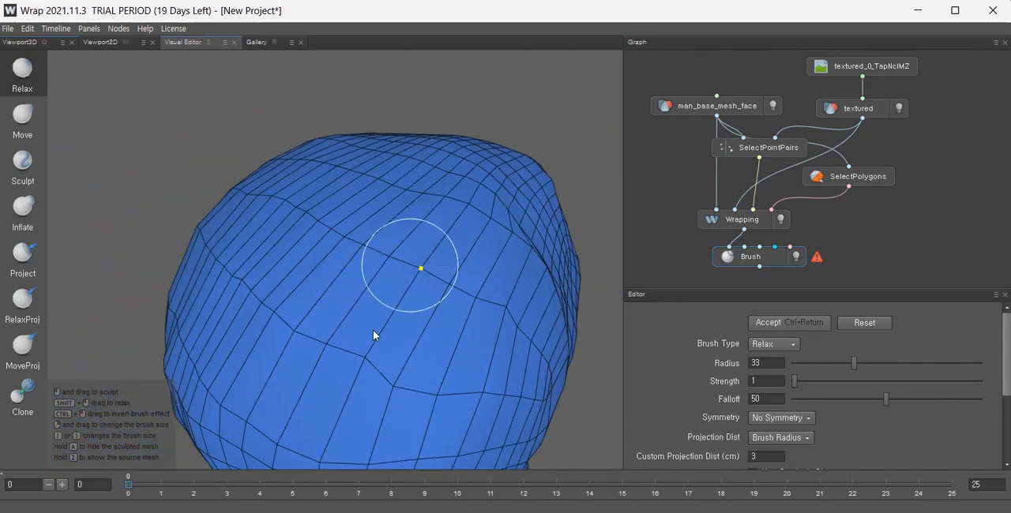
pyautogui.moveTo(395, 390)
pyautogui.keyDown('alt'); pyautogui.mouseDown()
pyautogui.moveTo(365, 333)
pyautogui.moveTo(397, 246)
pyautogui.mouseUp(); pyautogui.keyUp('alt')
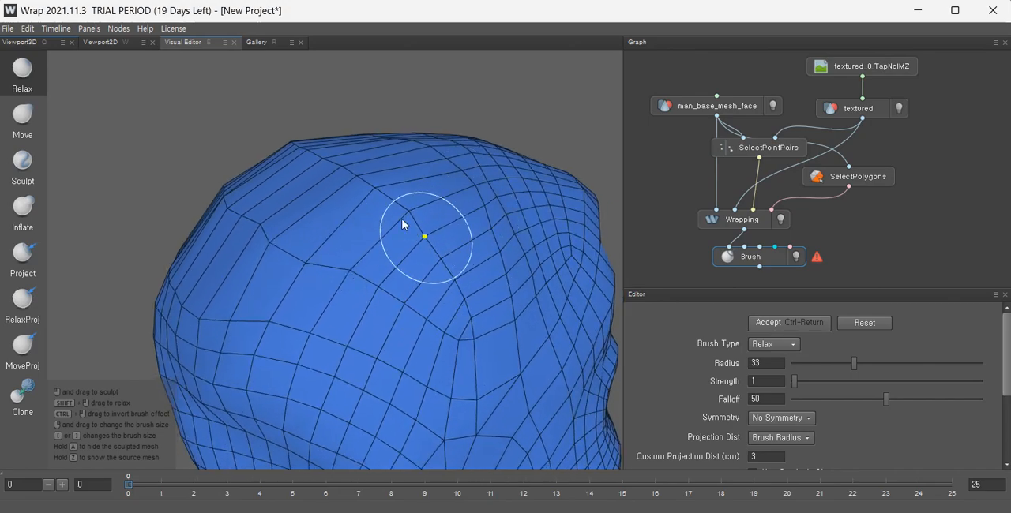
# Relax the back of the head and the upper nape with the radius-33 Relax brush.
pyautogui.scroll(-4, 319, 338)
pyautogui.keyDown('alt'); pyautogui.moveTo(428, 323); pyautogui.dragTo(420, 222, button='middle'); pyautogui.keyUp('alt')
pyautogui.keyDown('alt'); pyautogui.moveTo(339, 265); pyautogui.dragTo(505, 254); pyautogui.keyUp('alt')
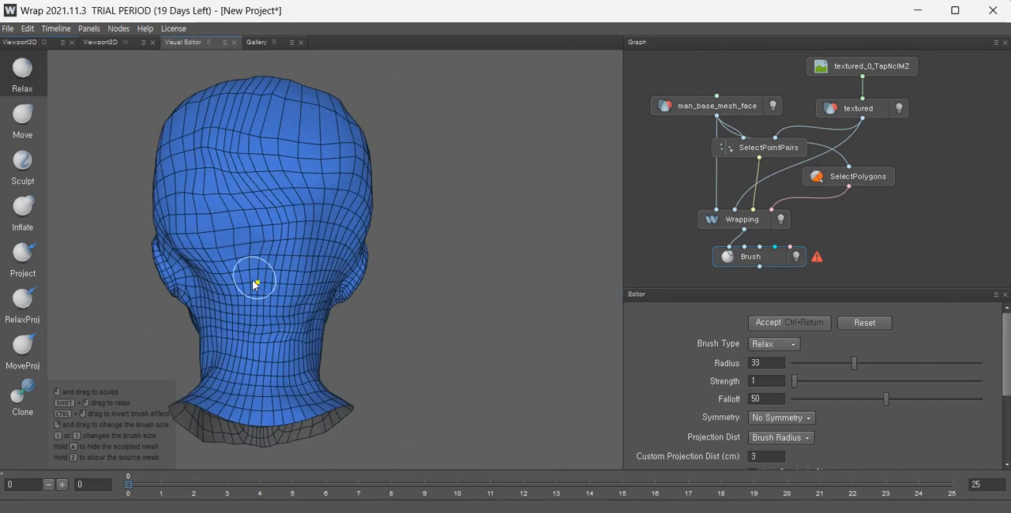
pyautogui.keyDown('alt'); pyautogui.moveTo(255, 284); pyautogui.dragTo(469, 292); pyautogui.keyUp('alt')
pyautogui.keyDown('alt'); pyautogui.moveTo(225, 283); pyautogui.dragTo(316, 272, button='middle'); pyautogui.keyUp('alt')
pyautogui.scroll(-3, 315, 273)
pyautogui.keyDown('alt'); pyautogui.moveTo(316, 274); pyautogui.dragTo(87, 284); pyautogui.keyUp('alt')
pyautogui.keyDown('alt'); pyautogui.moveTo(385, 284); pyautogui.dragTo(271, 283); pyautogui.keyUp('alt')
pyautogui.scroll(3, 343, 281)
pyautogui.keyDown('alt'); pyautogui.moveTo(343, 280); pyautogui.dragTo(513, 276); pyautogui.keyUp('alt')
pyautogui.keyDown('alt'); pyautogui.moveTo(328, 229); pyautogui.dragTo(279, 267); pyautogui.keyUp('alt')
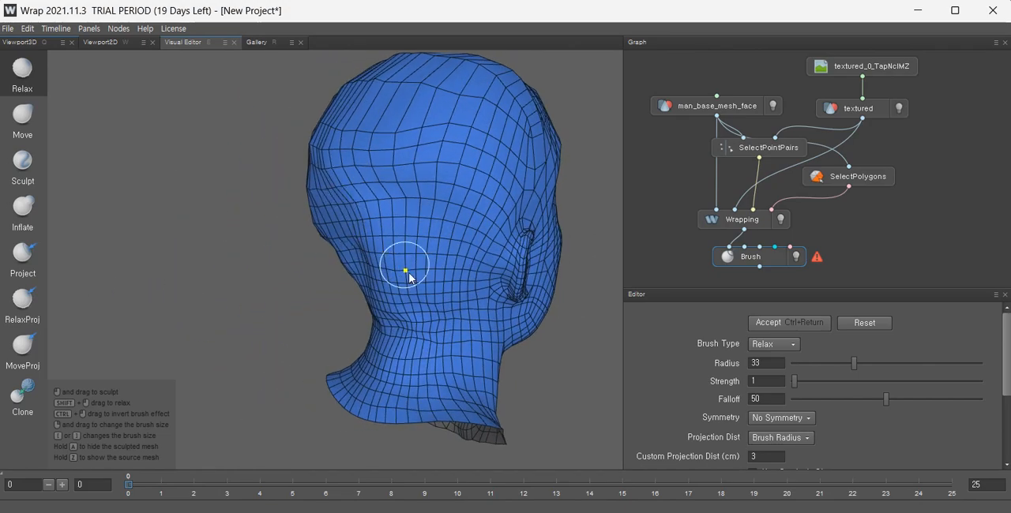
# Smooth the side of the neck below the ear with the Relax brush at strength 14.
pyautogui.scroll(5, 374, 278)
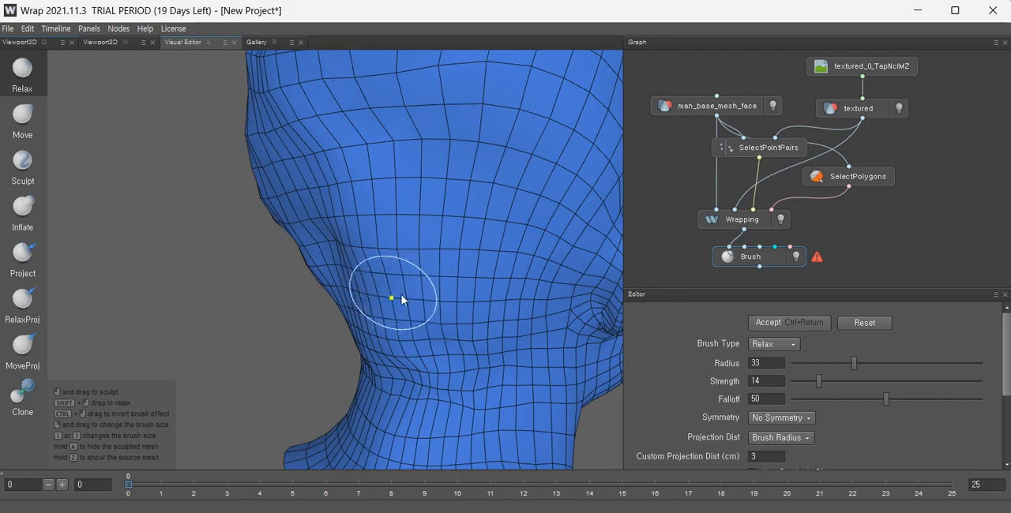
pyautogui.keyDown('alt'); pyautogui.moveTo(366, 293); pyautogui.dragTo(472, 299); pyautogui.keyUp('alt')
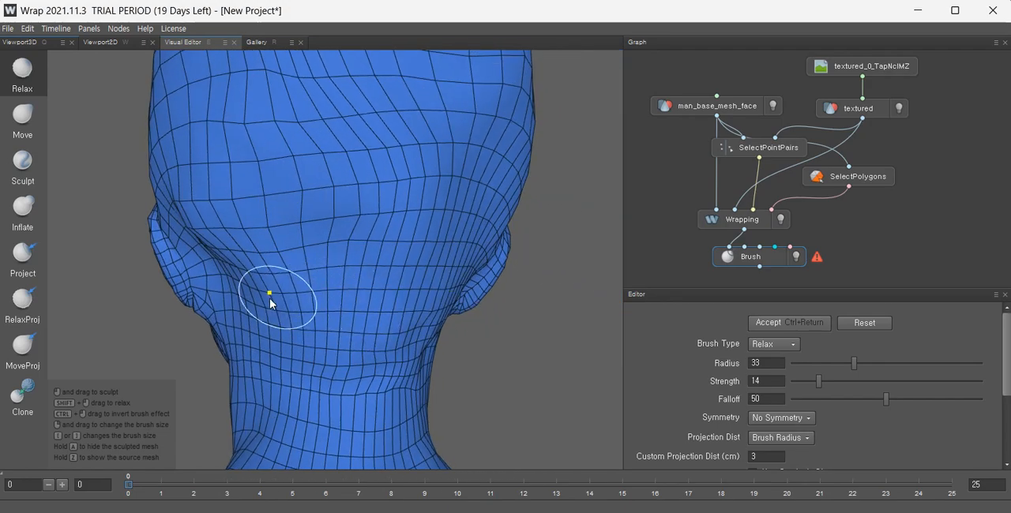
pyautogui.moveTo(386, 310)
pyautogui.keyDown('alt'); pyautogui.mouseDown()
pyautogui.moveTo(319, 298)
pyautogui.moveTo(401, 300)
pyautogui.mouseUp(); pyautogui.keyUp('alt')
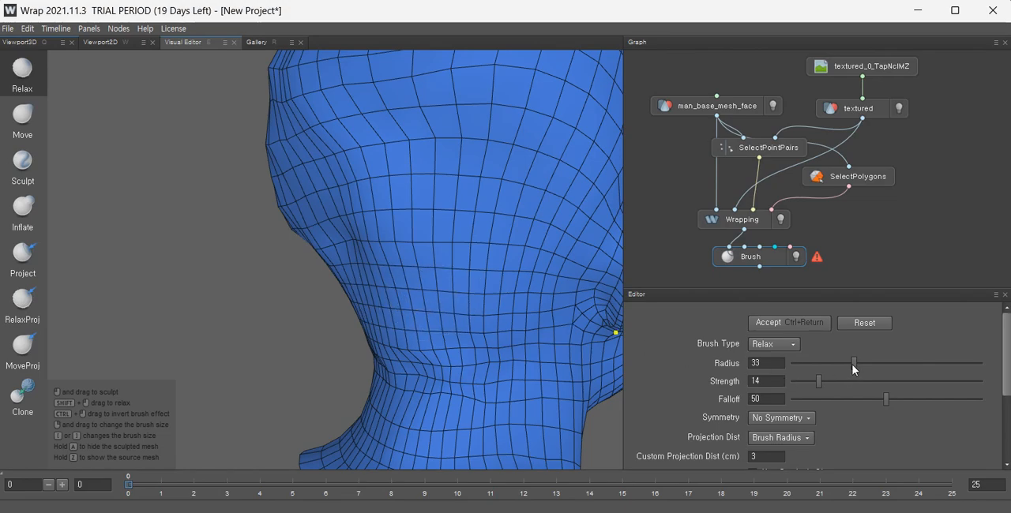
# Switch to the Move brush and reshape the side contour of the neck.
pyautogui.click(33, 139)
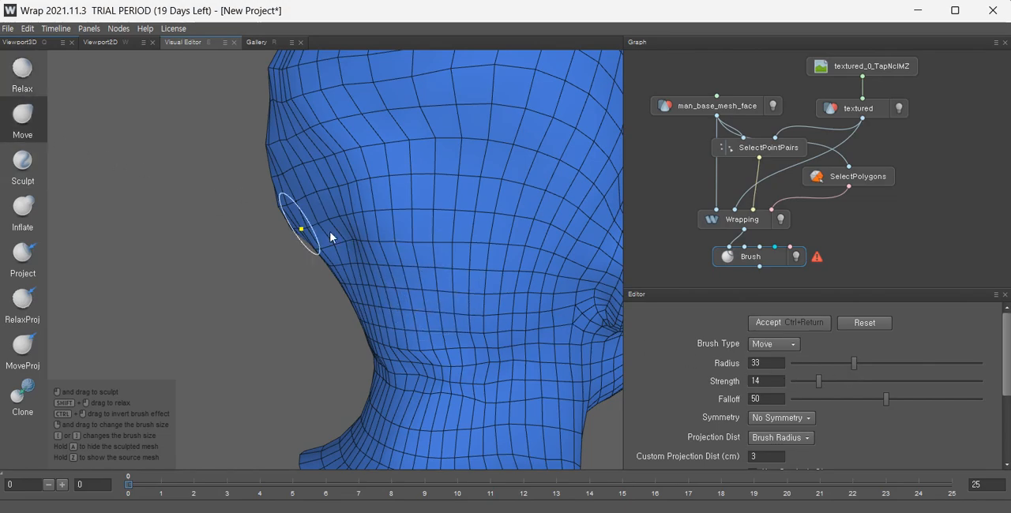
pyautogui.moveTo(408, 303)
pyautogui.keyDown('alt'); pyautogui.mouseDown()
pyautogui.moveTo(389, 309)
pyautogui.moveTo(464, 302)
pyautogui.mouseUp(); pyautogui.keyUp('alt')
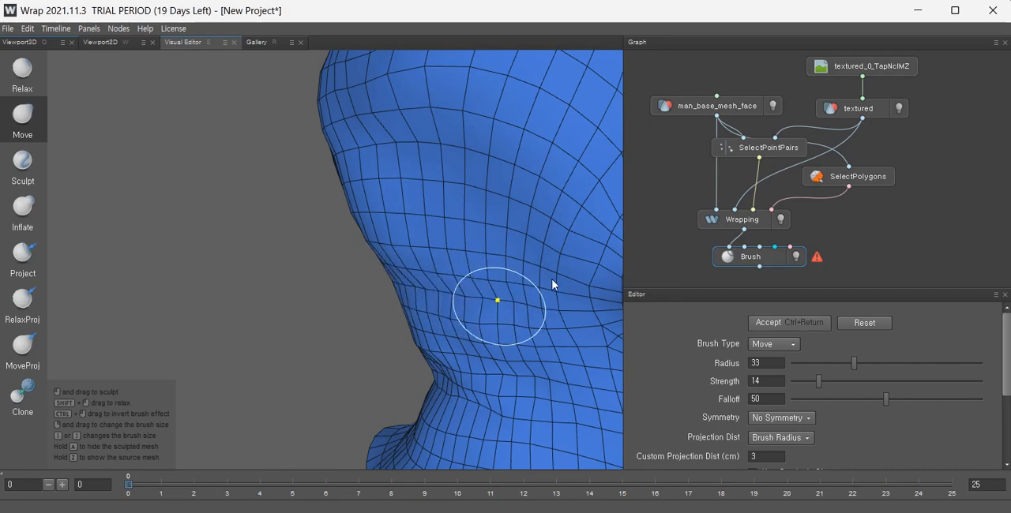
pyautogui.keyDown('alt'); pyautogui.moveTo(561, 293); pyautogui.dragTo(575, 312); pyautogui.keyUp('alt')
pyautogui.scroll(-4, 576, 312)
pyautogui.scroll(4, 426, 323)
pyautogui.keyDown('alt'); pyautogui.moveTo(453, 352); pyautogui.dragTo(478, 297); pyautogui.keyUp('alt')
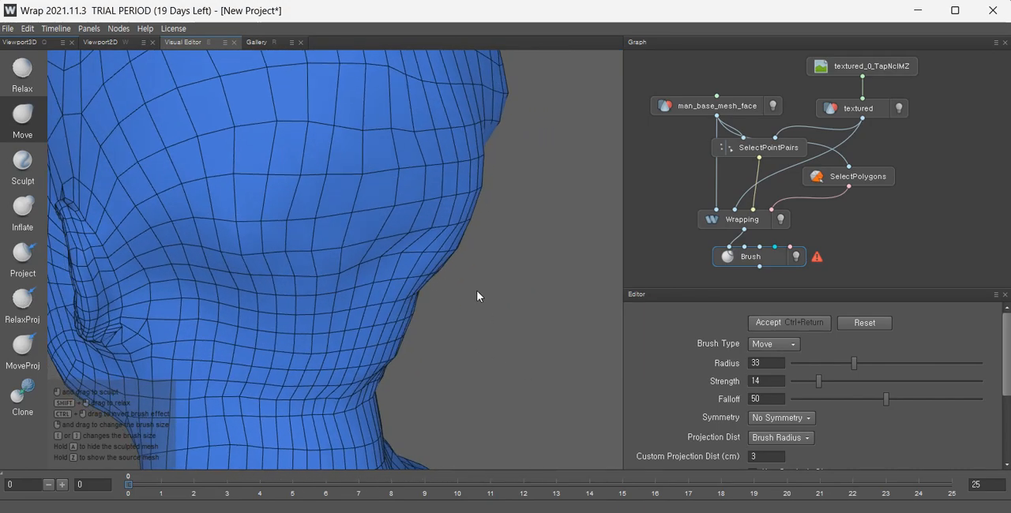
# Enlarge the Move brush radius to 42 and reshape the back-of-skull outline.
pyautogui.moveTo(452, 225)
pyautogui.mouseDown()
pyautogui.moveTo(429, 222)
pyautogui.moveTo(367, 160)
pyautogui.mouseUp()
pyautogui.scroll(-3, 501, 184)
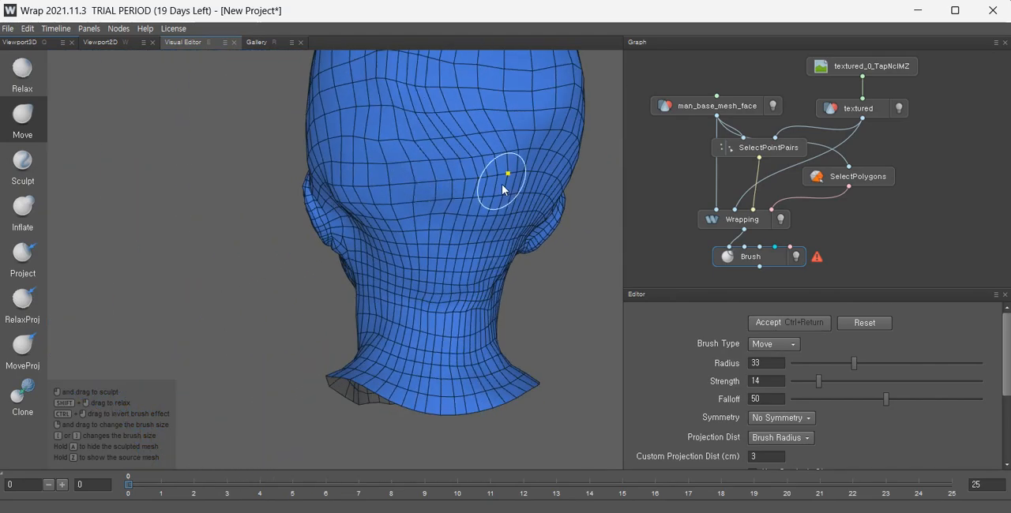
pyautogui.keyDown('alt'); pyautogui.moveTo(501, 184); pyautogui.dragTo(379, 219, button='middle'); pyautogui.keyUp('alt')
pyautogui.keyDown('alt'); pyautogui.moveTo(375, 248); pyautogui.dragTo(230, 257); pyautogui.keyUp('alt')
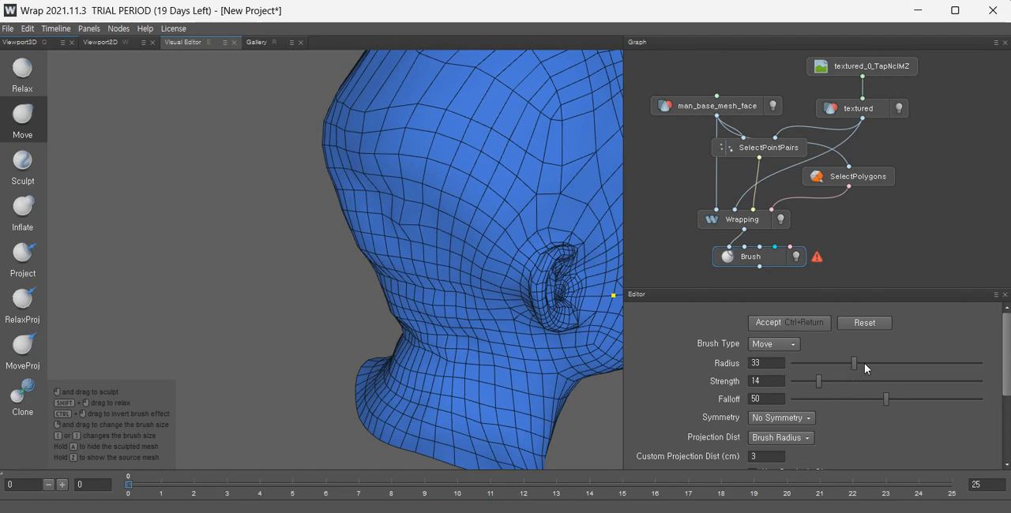
pyautogui.moveTo(386, 199); pyautogui.dragTo(318, 219)
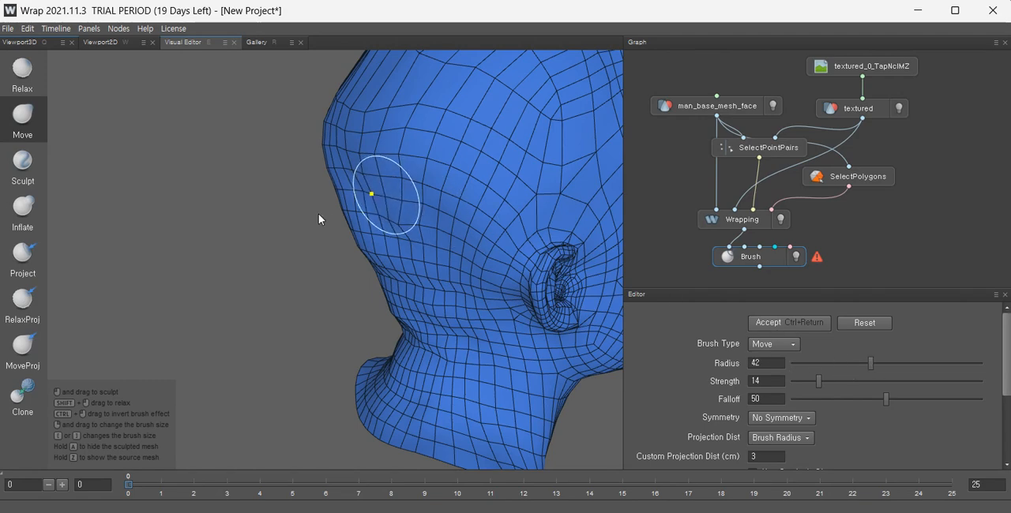
pyautogui.moveTo(391, 210); pyautogui.dragTo(406, 207)
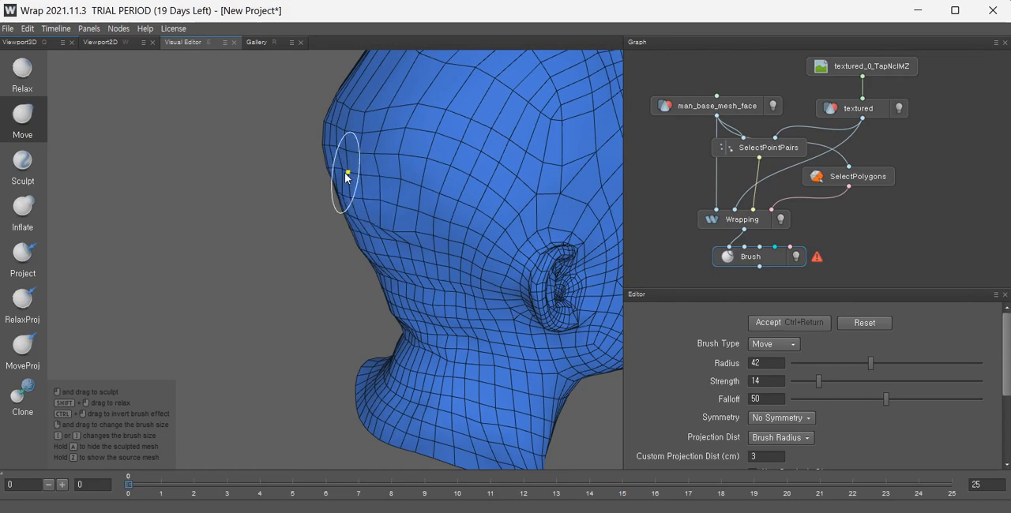
# Push the back of the head and temple outline into shape with the radius-42 Move brush.
pyautogui.moveTo(288, 190)
pyautogui.mouseDown(button='middle')
pyautogui.moveTo(485, 210)
pyautogui.moveTo(443, 230)
pyautogui.mouseUp(button='middle')
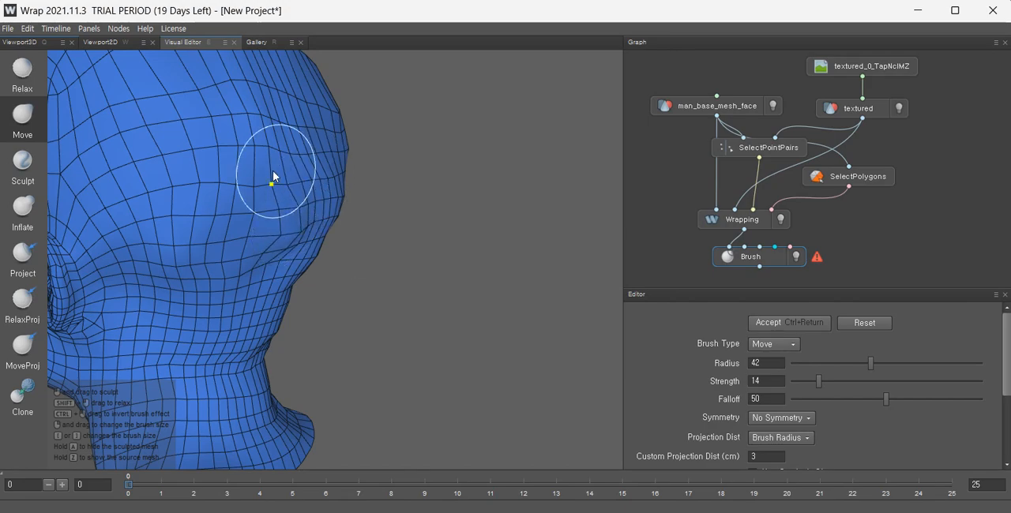
pyautogui.moveTo(226, 225)
pyautogui.keyDown('alt'); pyautogui.mouseDown()
pyautogui.moveTo(264, 240)
pyautogui.moveTo(215, 246)
pyautogui.moveTo(86, 225)
pyautogui.moveTo(210, 237)
pyautogui.moveTo(210, 228)
pyautogui.mouseUp(); pyautogui.keyUp('alt')
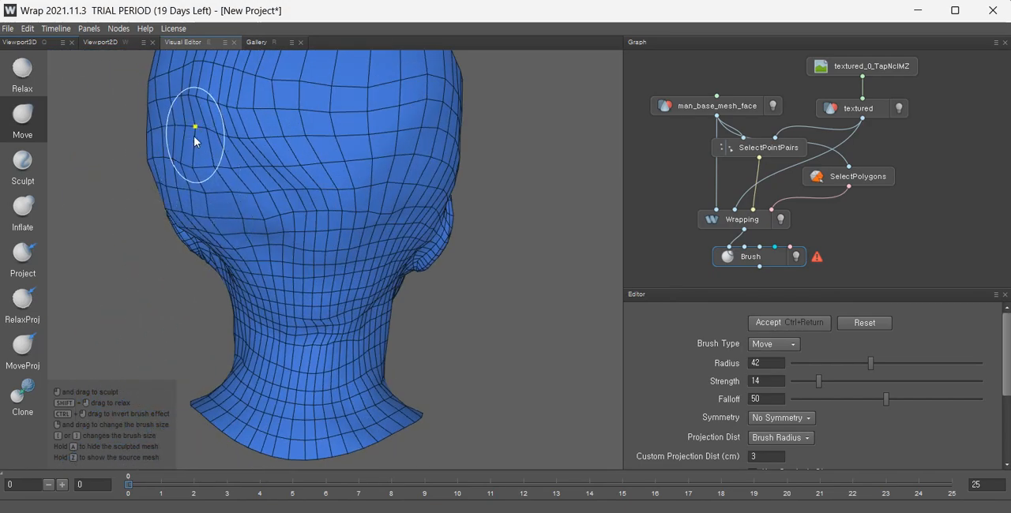
pyautogui.moveTo(194, 226)
pyautogui.keyDown('alt'); pyautogui.mouseDown()
pyautogui.moveTo(186, 277)
pyautogui.moveTo(320, 206)
pyautogui.moveTo(285, 200)
pyautogui.mouseUp(); pyautogui.keyUp('alt')
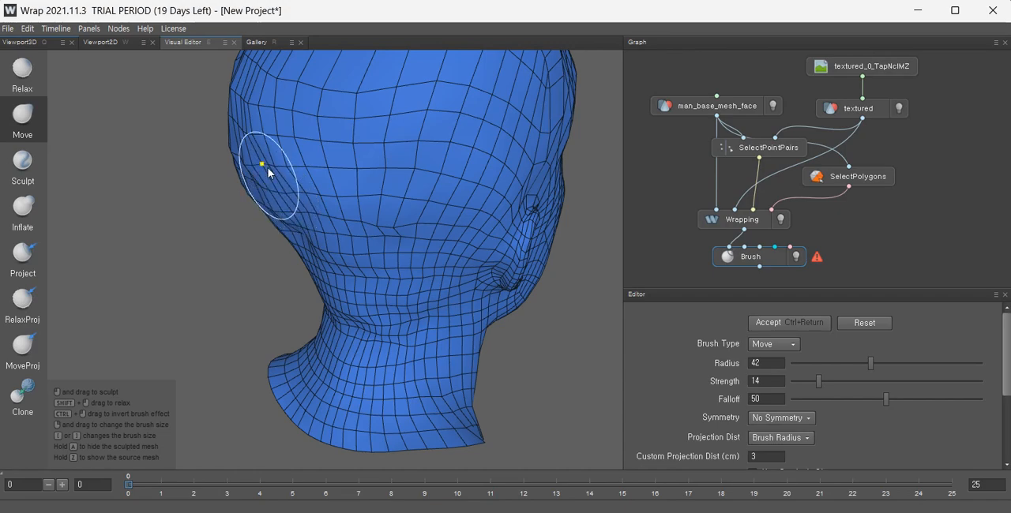
pyautogui.keyDown('alt'); pyautogui.moveTo(247, 172); pyautogui.dragTo(126, 262); pyautogui.keyUp('alt')
# Refine the side of the neck below the ear with Move brush strokes.
pyautogui.scroll(5, 282, 282)
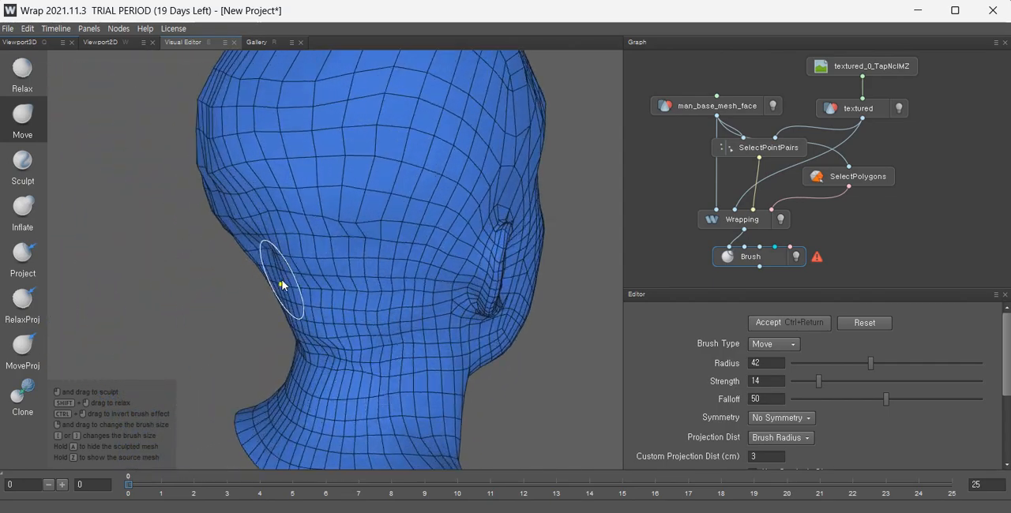
pyautogui.keyDown('alt'); pyautogui.moveTo(341, 282); pyautogui.dragTo(369, 247); pyautogui.keyUp('alt')
pyautogui.moveTo(427, 262); pyautogui.dragTo(429, 262)
pyautogui.moveTo(364, 296)
pyautogui.mouseDown()
pyautogui.moveTo(406, 274)
pyautogui.moveTo(424, 278)
pyautogui.mouseUp()
pyautogui.moveTo(377, 303)
pyautogui.mouseDown()
pyautogui.moveTo(408, 305)
pyautogui.moveTo(430, 281)
pyautogui.moveTo(403, 289)
pyautogui.moveTo(430, 318)
pyautogui.mouseUp()
pyautogui.keyDown('alt'); pyautogui.moveTo(304, 328); pyautogui.dragTo(242, 350); pyautogui.keyUp('alt')
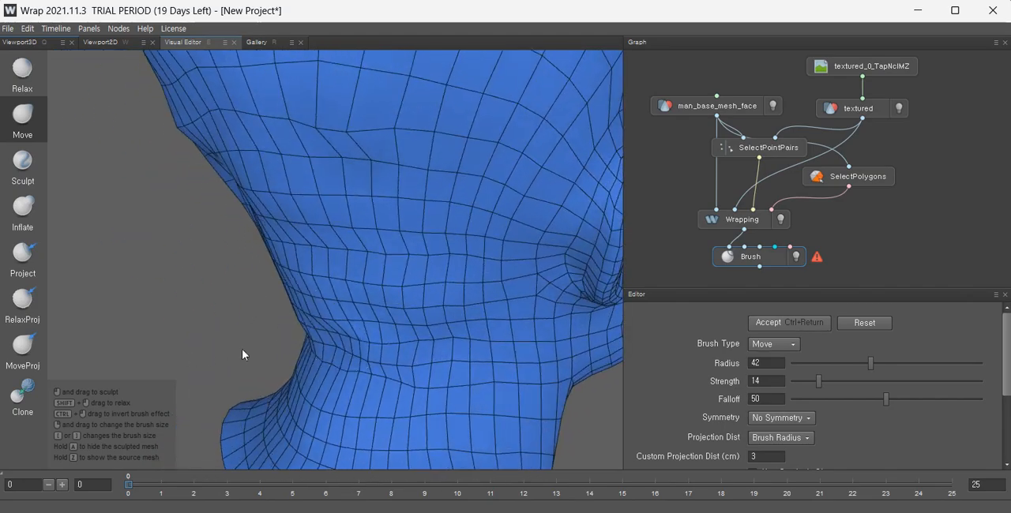
# Switch to the Relax brush and smooth the neck and the side of the head.
pyautogui.click(23, 71)
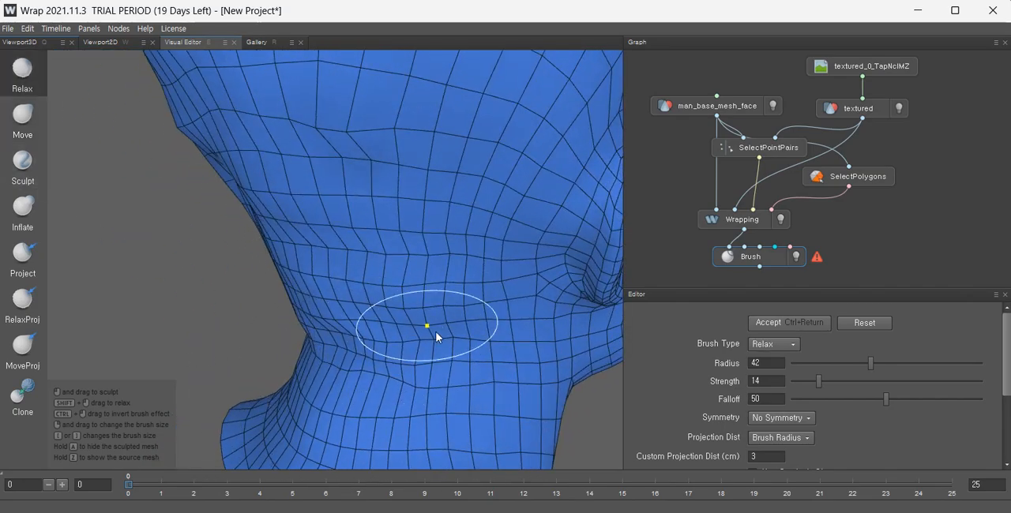
pyautogui.keyDown('alt'); pyautogui.moveTo(352, 356); pyautogui.dragTo(368, 364); pyautogui.keyUp('alt')
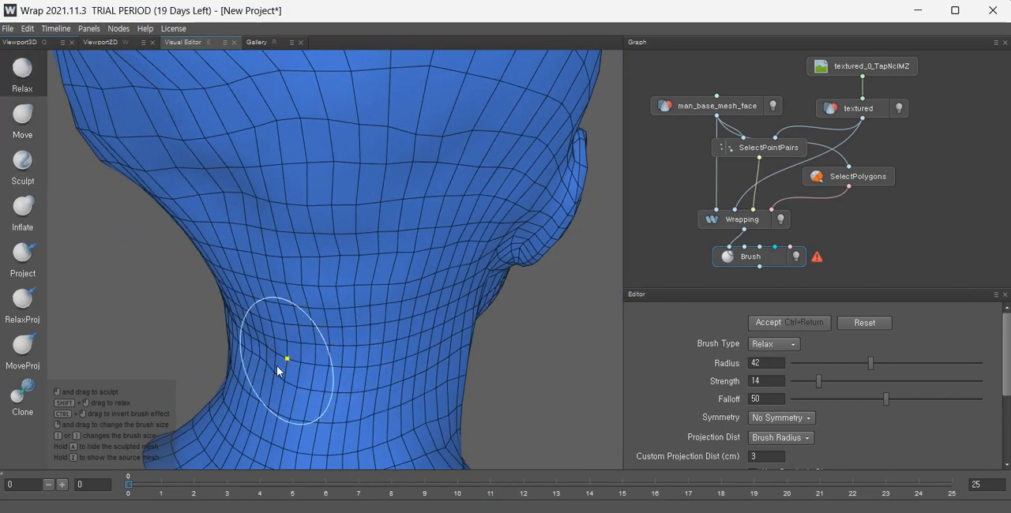
pyautogui.keyDown('alt'); pyautogui.moveTo(280, 362); pyautogui.dragTo(307, 339); pyautogui.keyUp('alt')
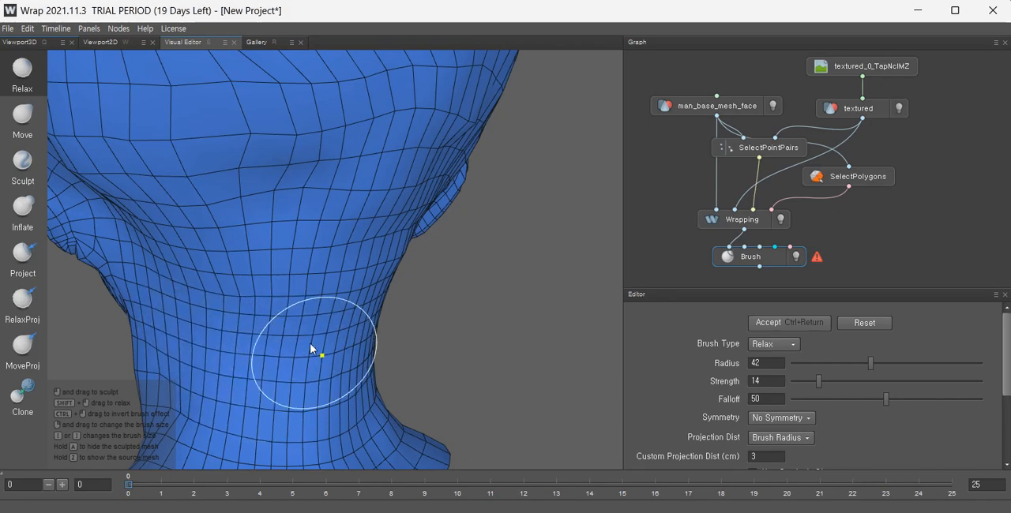
pyautogui.moveTo(391, 219)
pyautogui.keyDown('alt'); pyautogui.mouseDown()
pyautogui.moveTo(328, 265)
pyautogui.moveTo(277, 284)
pyautogui.mouseUp(); pyautogui.keyUp('alt')
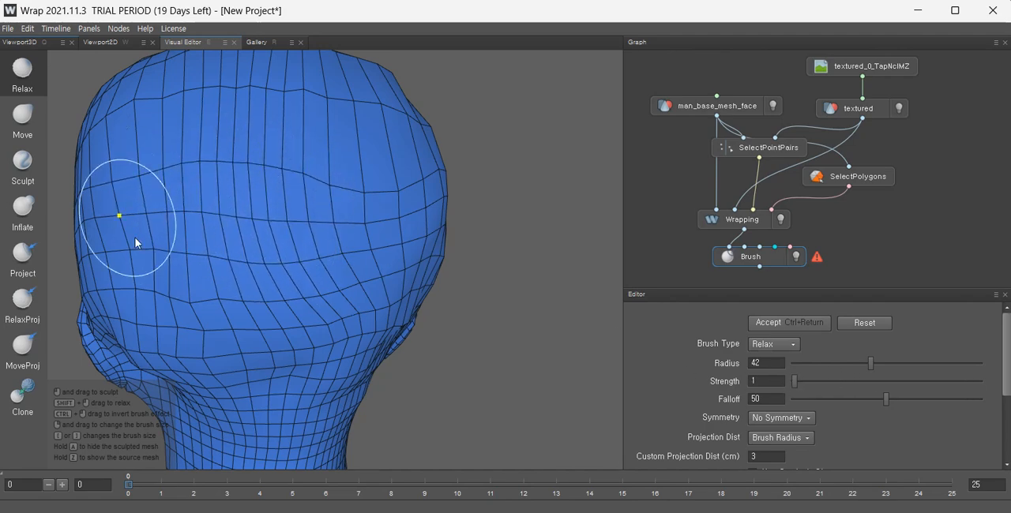
pyautogui.keyDown('alt'); pyautogui.moveTo(167, 183); pyautogui.dragTo(305, 243); pyautogui.keyUp('alt')
pyautogui.keyDown('alt'); pyautogui.moveTo(196, 241); pyautogui.dragTo(287, 266, button='middle'); pyautogui.keyUp('alt')
pyautogui.keyDown('alt'); pyautogui.moveTo(208, 196); pyautogui.dragTo(148, 312, button='middle'); pyautogui.keyUp('alt')
pyautogui.keyDown('alt'); pyautogui.moveTo(150, 310); pyautogui.dragTo(109, 295); pyautogui.keyUp('alt')
pyautogui.keyDown('alt'); pyautogui.moveTo(215, 229); pyautogui.dragTo(180, 232); pyautogui.keyUp('alt')
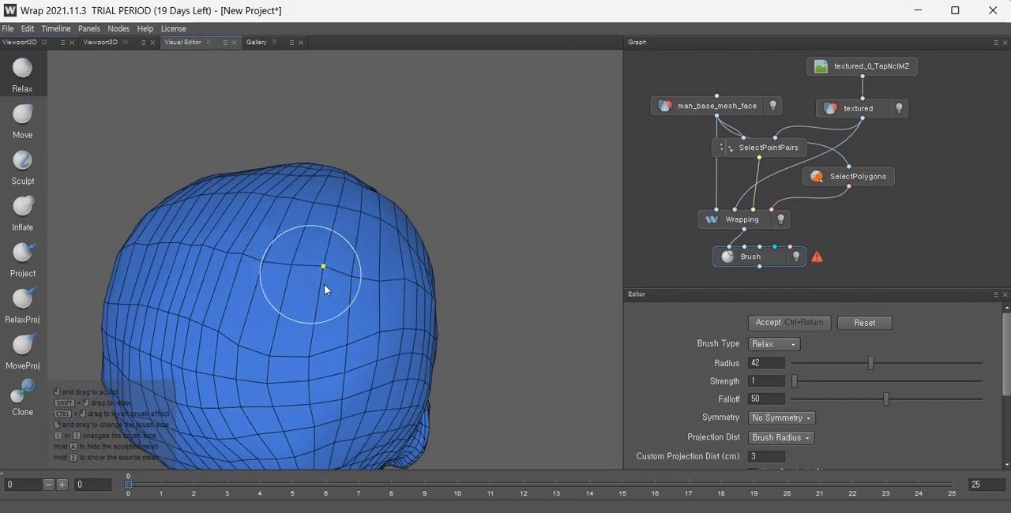
# Relax the crown and back of the skull to even out the edge flow.
pyautogui.keyDown('alt'); pyautogui.moveTo(387, 293); pyautogui.dragTo(356, 284); pyautogui.keyUp('alt')
pyautogui.keyDown('alt'); pyautogui.moveTo(418, 271); pyautogui.dragTo(362, 241); pyautogui.keyUp('alt')
pyautogui.keyDown('alt'); pyautogui.moveTo(332, 314); pyautogui.dragTo(387, 286); pyautogui.keyUp('alt')
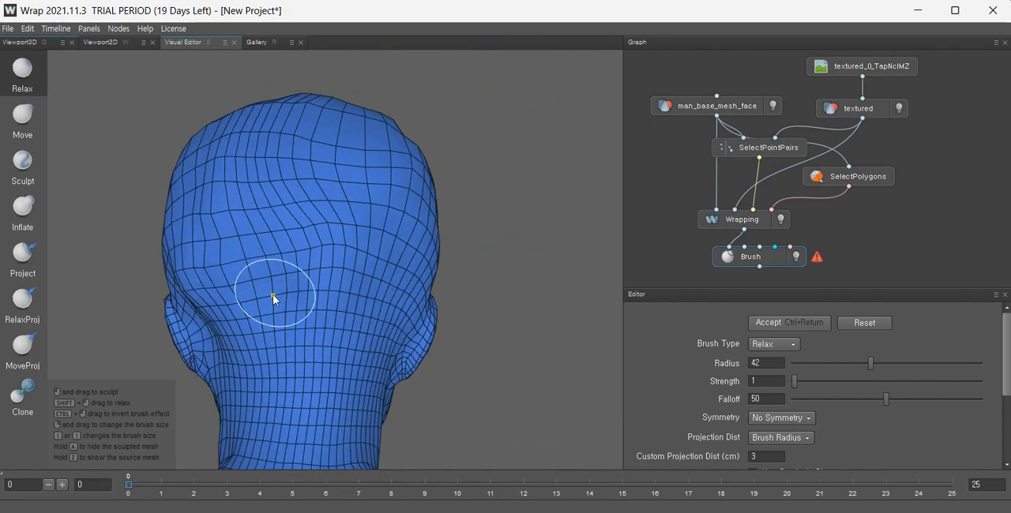
pyautogui.moveTo(198, 214)
pyautogui.keyDown('alt'); pyautogui.mouseDown()
pyautogui.moveTo(297, 300)
pyautogui.moveTo(320, 270)
pyautogui.mouseUp(); pyautogui.keyUp('alt')
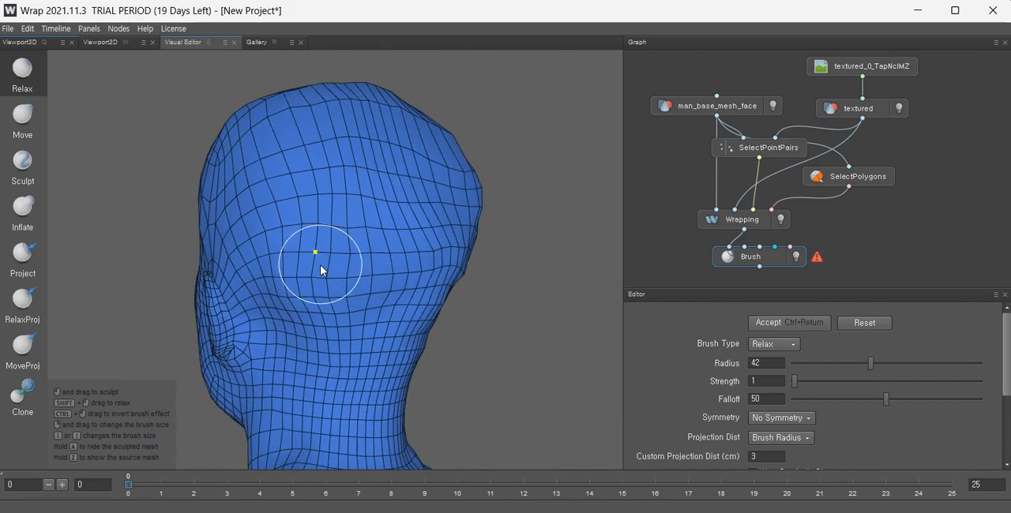
pyautogui.keyDown('alt'); pyautogui.moveTo(450, 235); pyautogui.dragTo(490, 269); pyautogui.keyUp('alt')
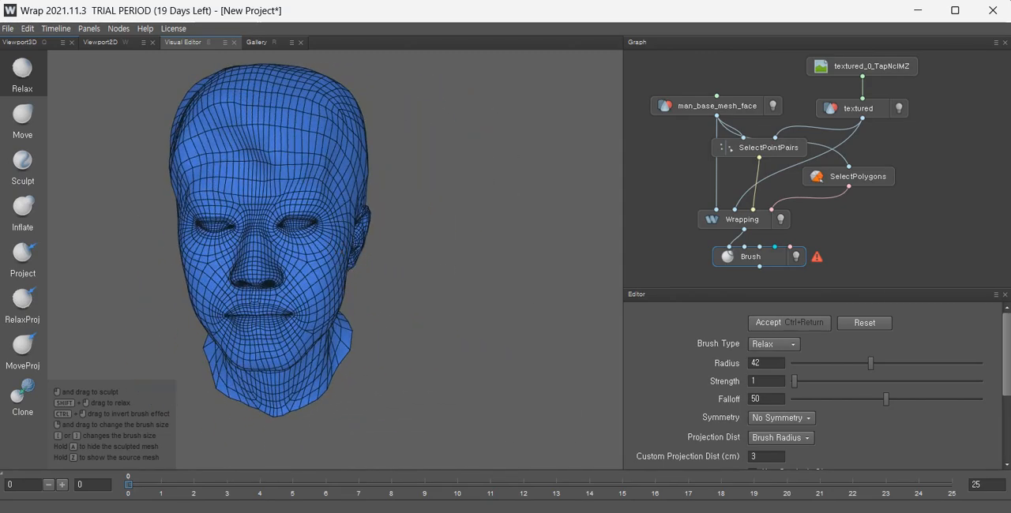
# Smooth the mesh over the face, cheek and side of the head with the Relax brush.
pyautogui.scroll(6, 316, 293)
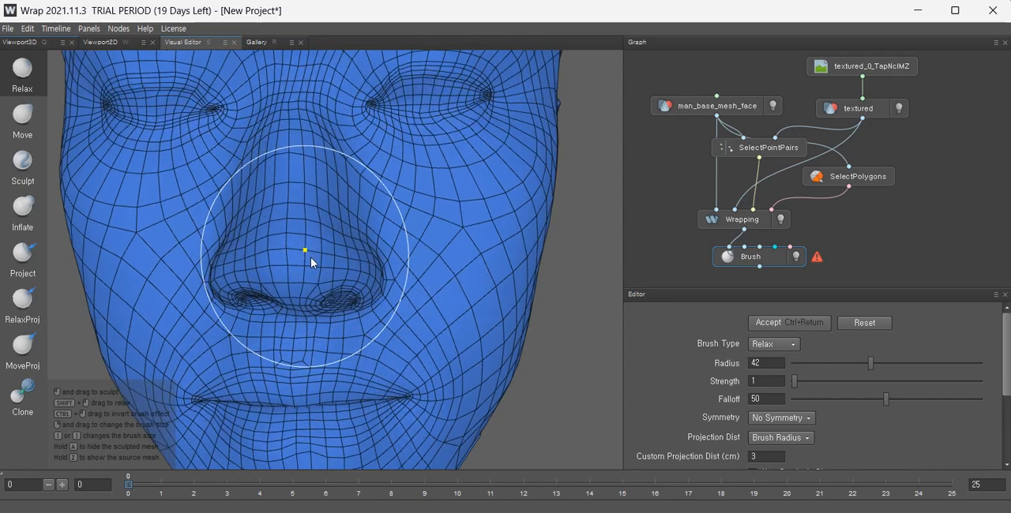
pyautogui.keyDown('alt'); pyautogui.moveTo(310, 256); pyautogui.dragTo(438, 278); pyautogui.keyUp('alt')
pyautogui.scroll(-4, 438, 278)
pyautogui.keyDown('alt'); pyautogui.moveTo(365, 259); pyautogui.dragTo(474, 261); pyautogui.keyUp('alt')
pyautogui.keyDown('alt'); pyautogui.moveTo(256, 259); pyautogui.dragTo(476, 257); pyautogui.keyUp('alt')
pyautogui.scroll(-4, 477, 257)
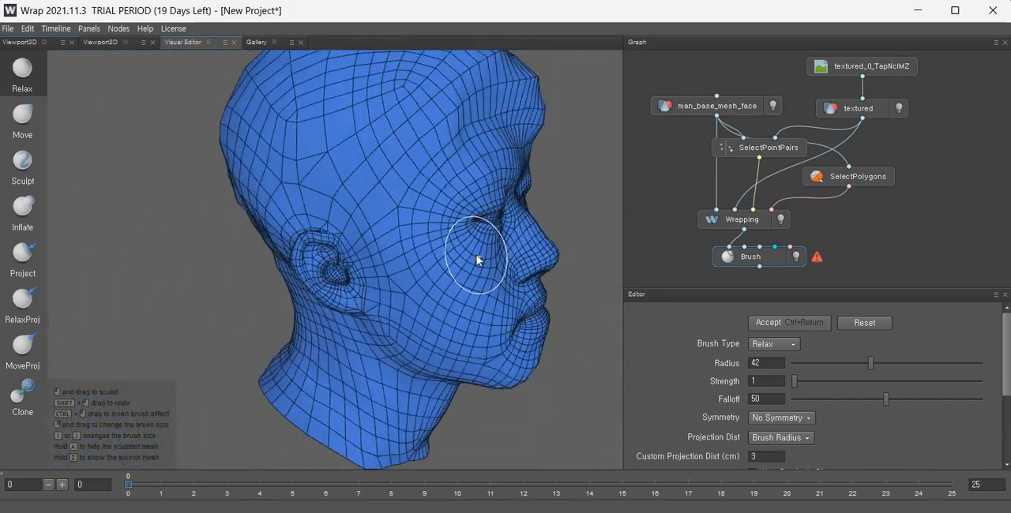
pyautogui.scroll(-3, 334, 244)
pyautogui.keyDown('alt'); pyautogui.moveTo(334, 244); pyautogui.dragTo(485, 232); pyautogui.keyUp('alt')
pyautogui.scroll(6, 295, 226)
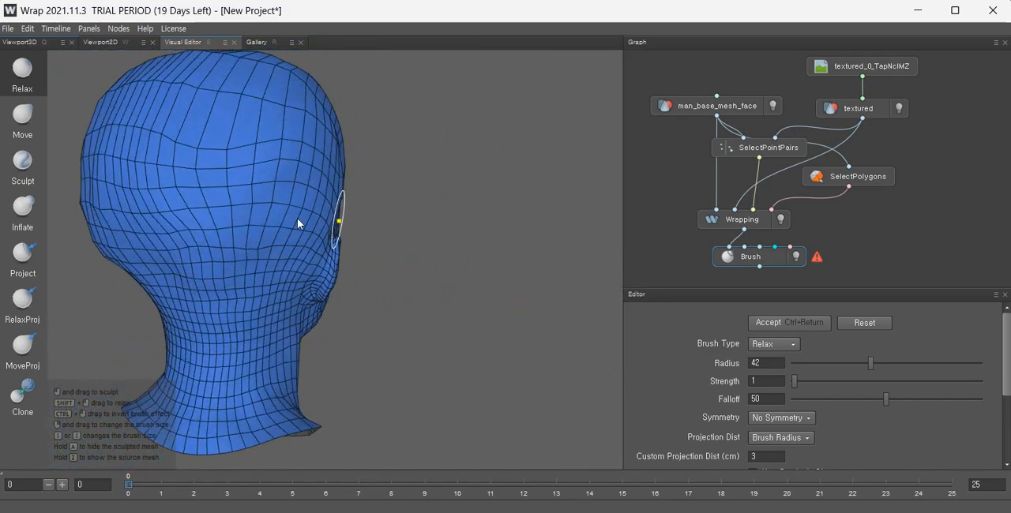
pyautogui.keyDown('alt'); pyautogui.moveTo(297, 218); pyautogui.dragTo(412, 251); pyautogui.keyUp('alt')
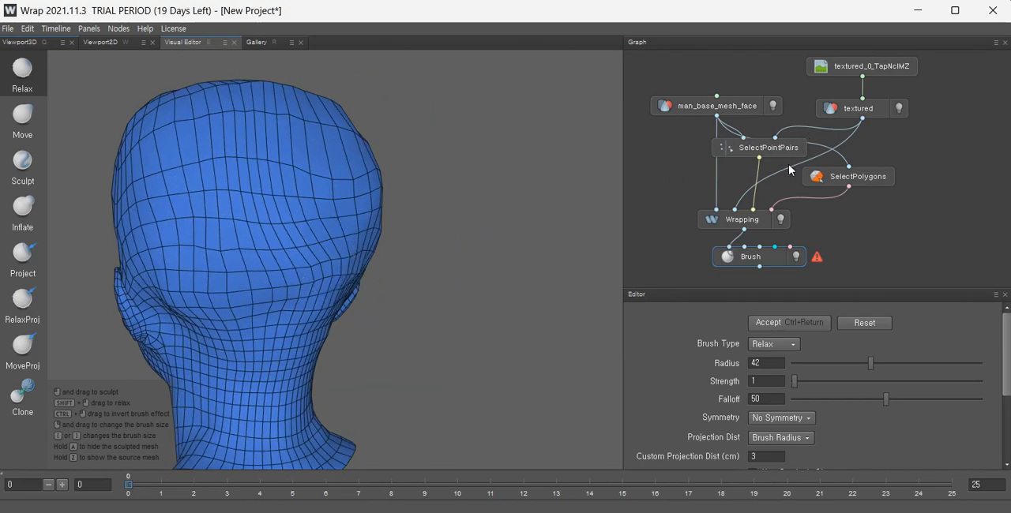
# Select the Wrapping node and inspect the wrapped mesh against the scan from the side.
pyautogui.click(741, 218)
pyautogui.scroll(-1, 388, 225)
pyautogui.moveTo(342, 283); pyautogui.dragTo(32, 251)
pyautogui.scroll(4, 319, 264)
pyautogui.moveTo(320, 263); pyautogui.dragTo(444, 263)
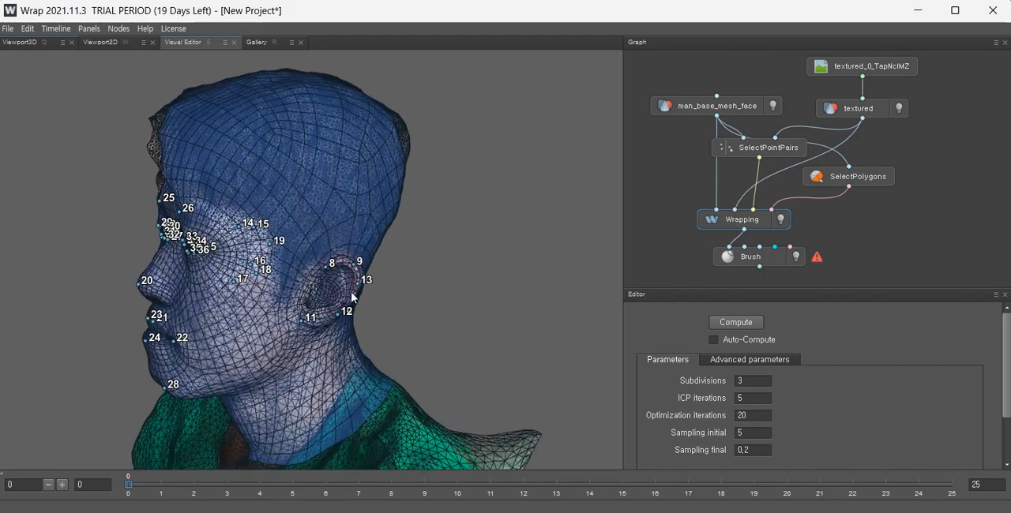
# Inspect the wrapped mesh against the scan from the front and side.
pyautogui.moveTo(298, 229); pyautogui.dragTo(361, 244)
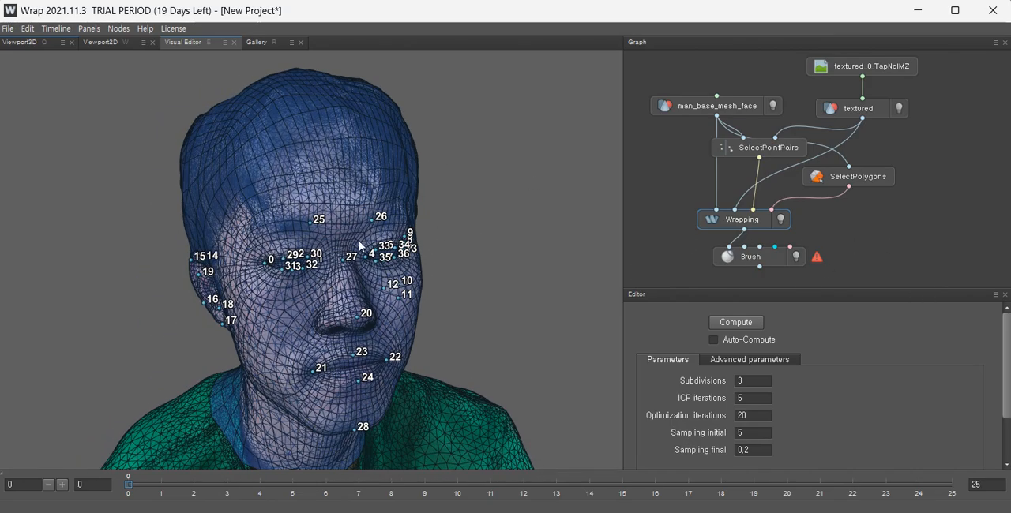
pyautogui.moveTo(361, 243); pyautogui.dragTo(337, 187, button='middle')
pyautogui.scroll(-5, 339, 202)
pyautogui.moveTo(341, 201); pyautogui.dragTo(436, 202)
pyautogui.scroll(4, 363, 211)
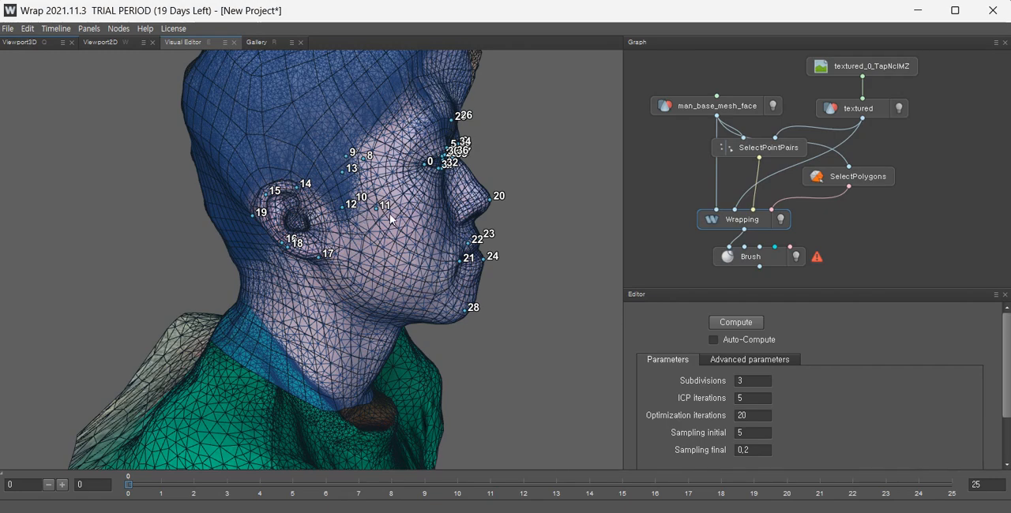
pyautogui.scroll(-3, 390, 214)
# Reopen the Brush node and relax the mesh over the back of the head.
pyautogui.moveTo(941, 275); pyautogui.dragTo(673, 73)
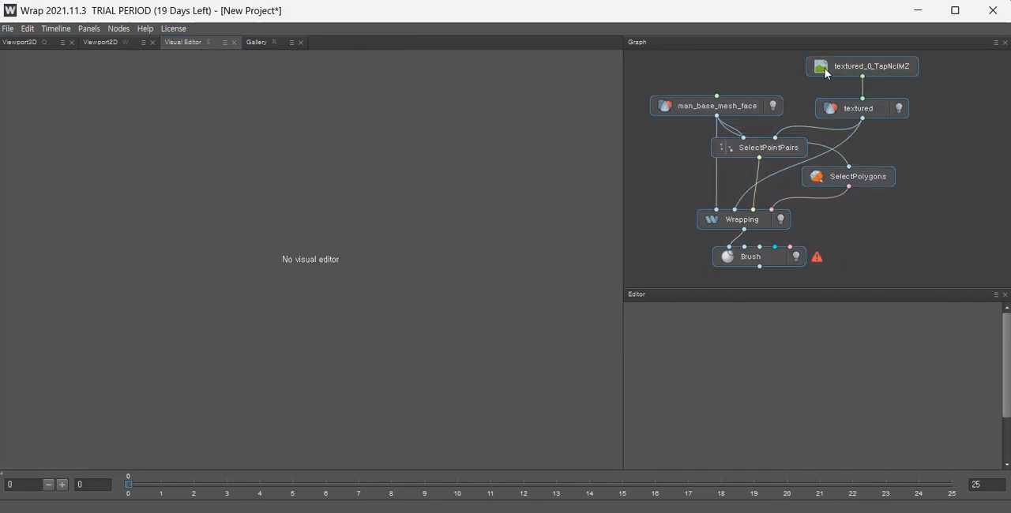
pyautogui.scroll(-2, 850, 120)
pyautogui.moveTo(852, 84); pyautogui.dragTo(857, 67)
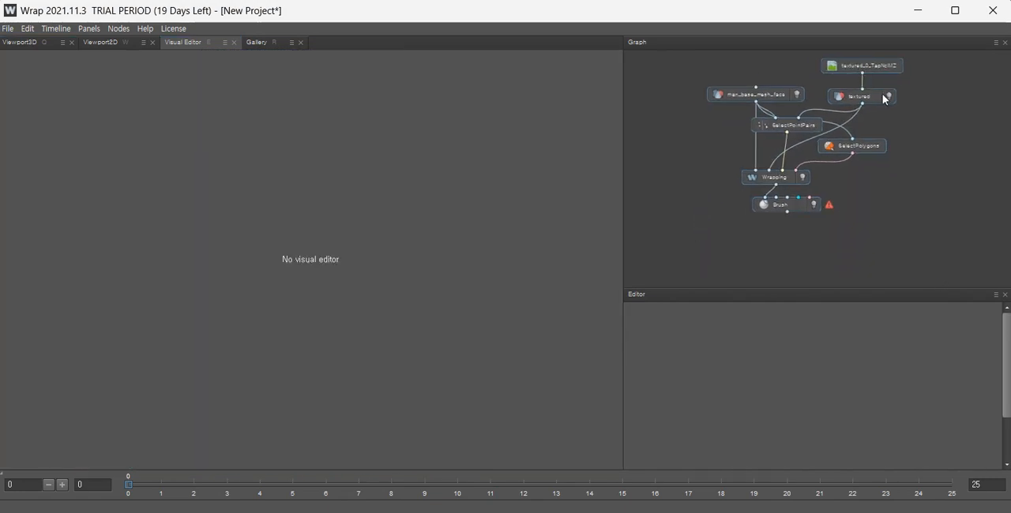
pyautogui.click(780, 205)
pyautogui.keyDown('alt'); pyautogui.moveTo(390, 203); pyautogui.dragTo(237, 209); pyautogui.keyUp('alt')
pyautogui.keyDown('alt'); pyautogui.moveTo(408, 204); pyautogui.dragTo(319, 207, button='middle'); pyautogui.keyUp('alt')
pyautogui.scroll(4, 319, 207)
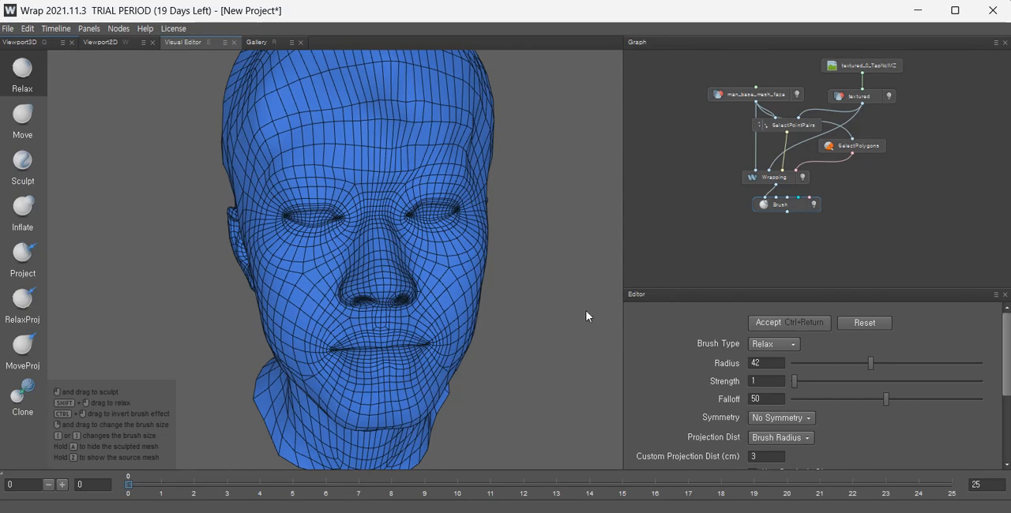
pyautogui.keyDown('alt'); pyautogui.moveTo(586, 312); pyautogui.dragTo(455, 269, button='right'); pyautogui.keyUp('alt')
pyautogui.keyDown('alt'); pyautogui.moveTo(402, 247); pyautogui.dragTo(237, 274); pyautogui.keyUp('alt')
pyautogui.keyDown('alt'); pyautogui.moveTo(431, 228); pyautogui.dragTo(309, 300, button='middle'); pyautogui.keyUp('alt')
pyautogui.keyDown('alt'); pyautogui.moveTo(309, 298); pyautogui.dragTo(314, 278); pyautogui.keyUp('alt')
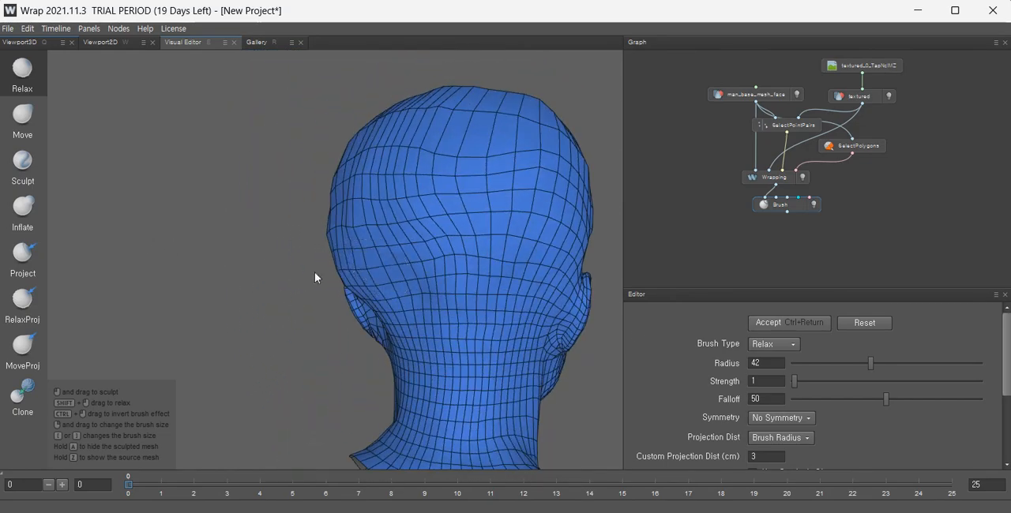
pyautogui.keyDown('alt'); pyautogui.moveTo(475, 296); pyautogui.dragTo(405, 259, button='middle'); pyautogui.keyUp('alt')
pyautogui.moveTo(473, 257)
pyautogui.keyDown('alt'); pyautogui.mouseDown()
pyautogui.moveTo(466, 281)
pyautogui.moveTo(542, 345)
pyautogui.mouseUp(); pyautogui.keyUp('alt')
pyautogui.keyDown('alt'); pyautogui.moveTo(542, 346); pyautogui.dragTo(461, 312, button='middle'); pyautogui.keyUp('alt')
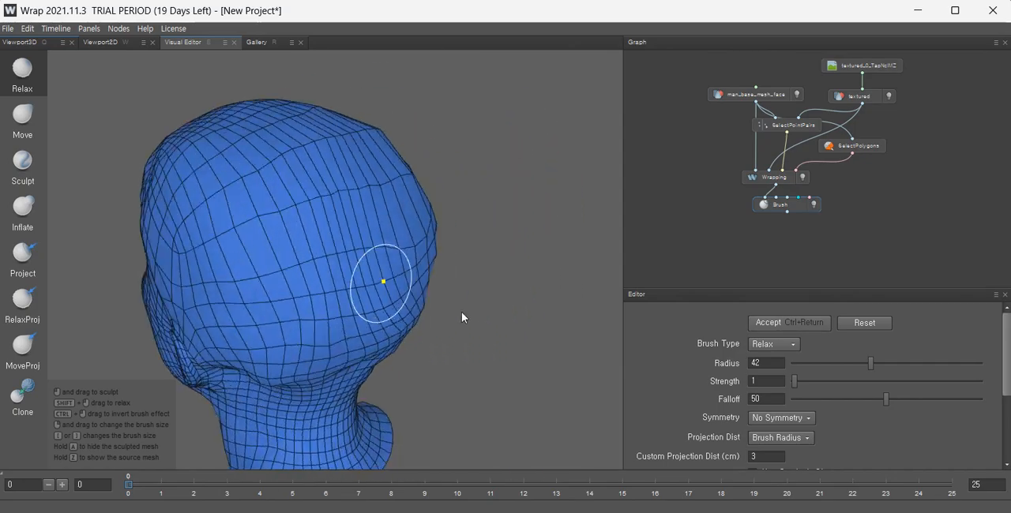
pyautogui.keyDown('alt'); pyautogui.moveTo(462, 317); pyautogui.dragTo(498, 226); pyautogui.keyUp('alt')
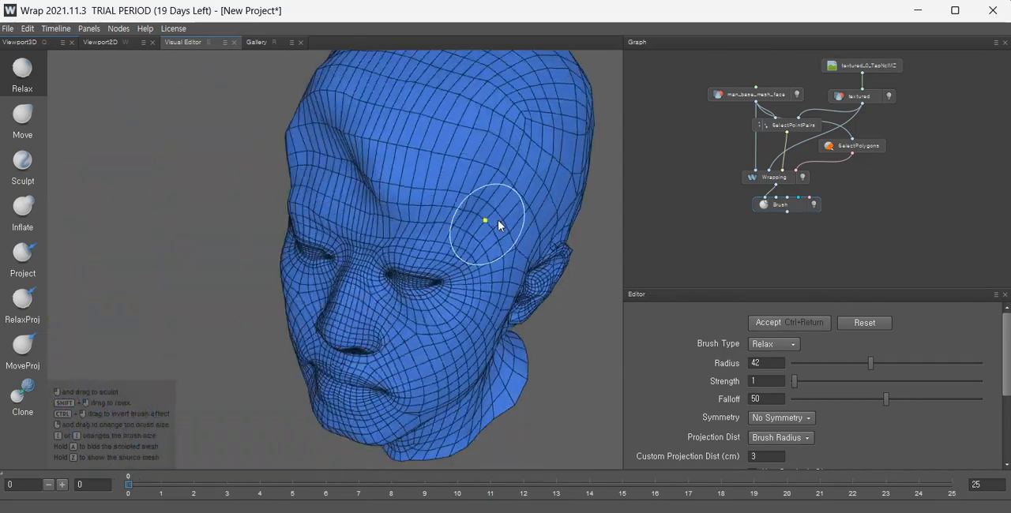
# Relax the mesh around the eyes, the nose bridge and the cheek.
pyautogui.scroll(5, 498, 226)
pyautogui.keyDown('alt'); pyautogui.moveTo(356, 300); pyautogui.dragTo(419, 269); pyautogui.keyUp('alt')
pyautogui.keyDown('alt'); pyautogui.moveTo(338, 293); pyautogui.dragTo(461, 209, button='middle'); pyautogui.keyUp('alt')
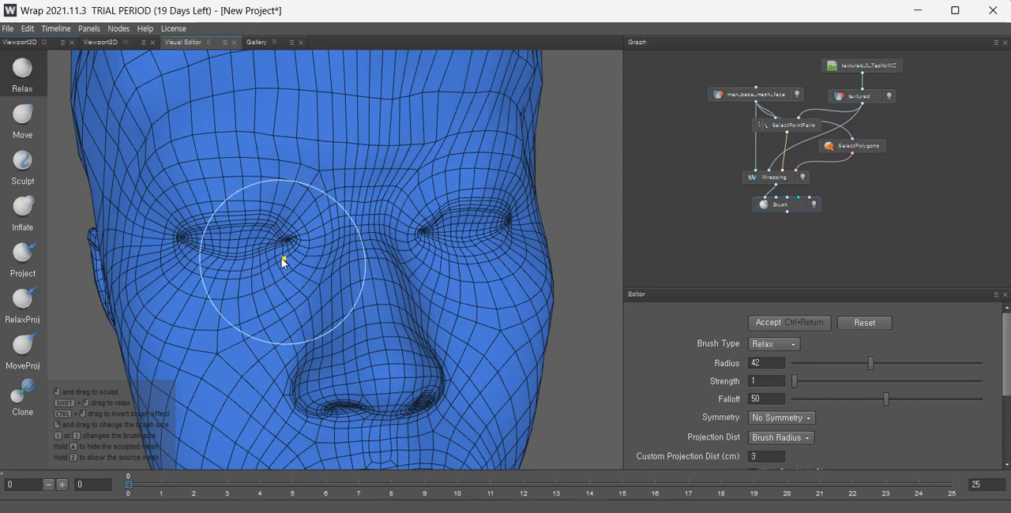
pyautogui.moveTo(290, 252)
pyautogui.keyDown('alt'); pyautogui.mouseDown()
pyautogui.moveTo(239, 226)
pyautogui.moveTo(192, 227)
pyautogui.mouseUp(); pyautogui.keyUp('alt')
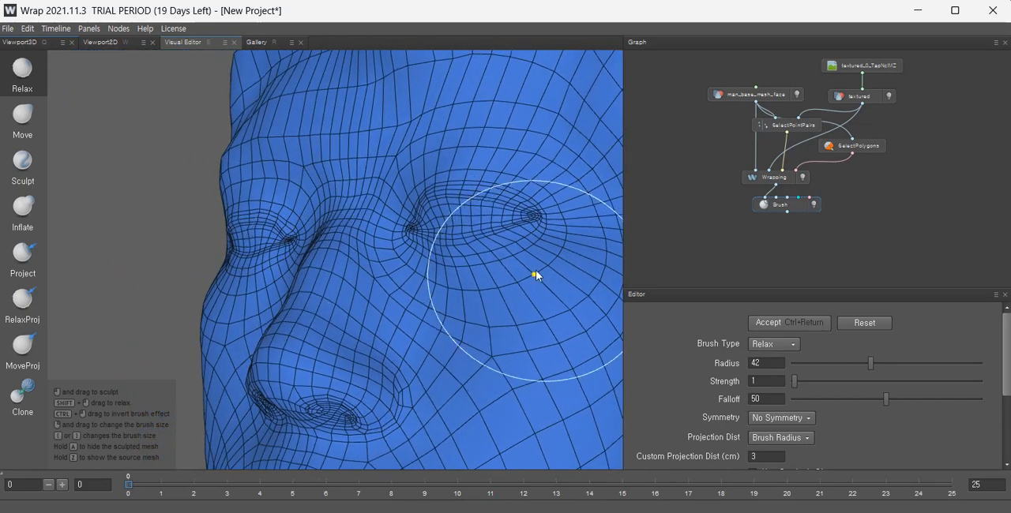
pyautogui.scroll(-5, 534, 274)
pyautogui.keyDown('alt'); pyautogui.moveTo(407, 302); pyautogui.dragTo(372, 251, button='middle'); pyautogui.keyUp('alt')
pyautogui.keyDown('alt'); pyautogui.moveTo(369, 251); pyautogui.dragTo(477, 283); pyautogui.keyUp('alt')
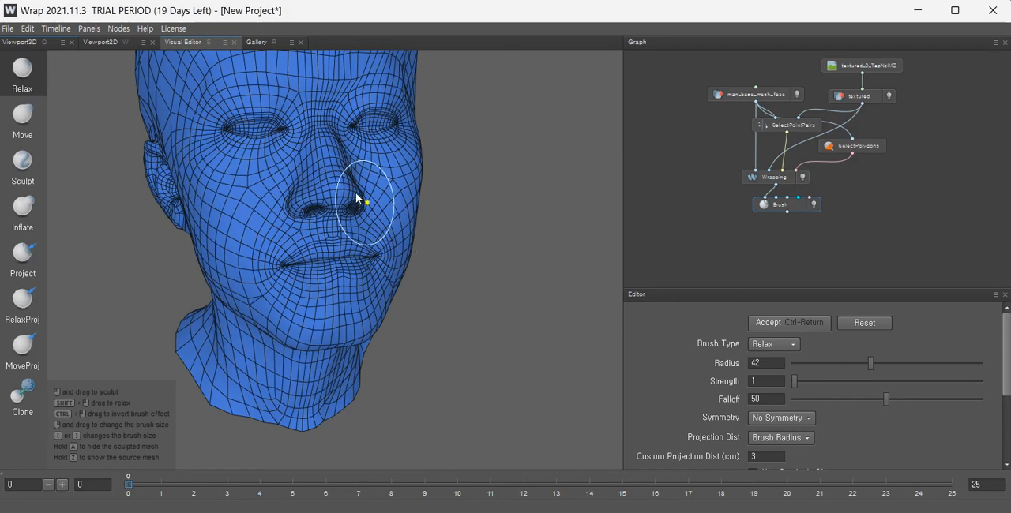
pyautogui.moveTo(356, 203)
pyautogui.keyDown('alt'); pyautogui.mouseDown()
pyautogui.moveTo(367, 235)
pyautogui.moveTo(303, 297)
pyautogui.mouseUp(); pyautogui.keyUp('alt')
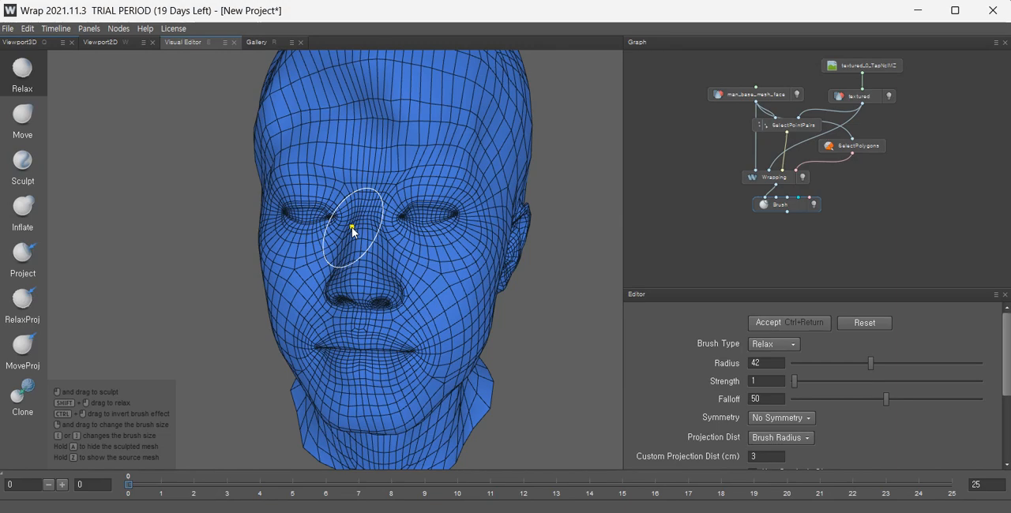
# Relax the side of the head and the area in front of the ear.
pyautogui.scroll(-5, 369, 207)
pyautogui.keyDown('alt'); pyautogui.moveTo(371, 200); pyautogui.dragTo(204, 195); pyautogui.keyUp('alt')
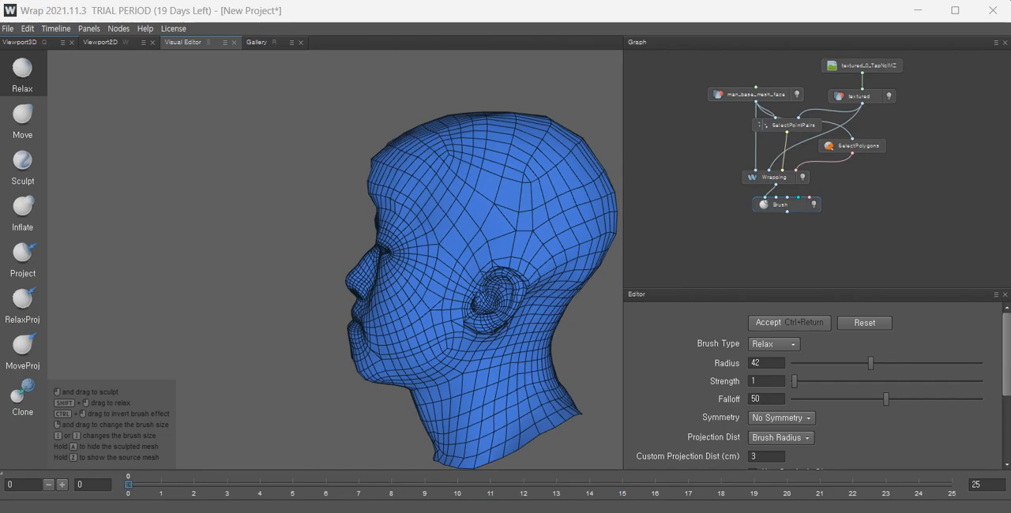
pyautogui.keyDown('alt'); pyautogui.moveTo(552, 287); pyautogui.dragTo(302, 276); pyautogui.keyUp('alt')
pyautogui.scroll(5, 356, 288)
pyautogui.scroll(3, 356, 286)
pyautogui.keyDown('alt'); pyautogui.moveTo(350, 304); pyautogui.dragTo(113, 236, button='middle'); pyautogui.keyUp('alt')
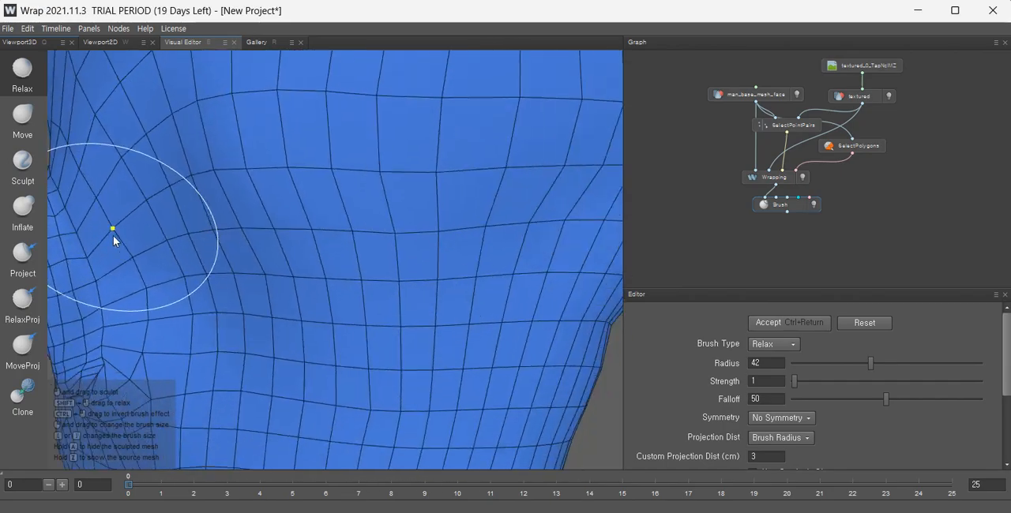
pyautogui.scroll(-5, 113, 236)
pyautogui.keyDown('alt'); pyautogui.moveTo(442, 251); pyautogui.dragTo(213, 256); pyautogui.keyUp('alt')
pyautogui.keyDown('alt'); pyautogui.moveTo(580, 288); pyautogui.dragTo(418, 258, button='middle'); pyautogui.keyUp('alt')
pyautogui.scroll(5, 418, 257)
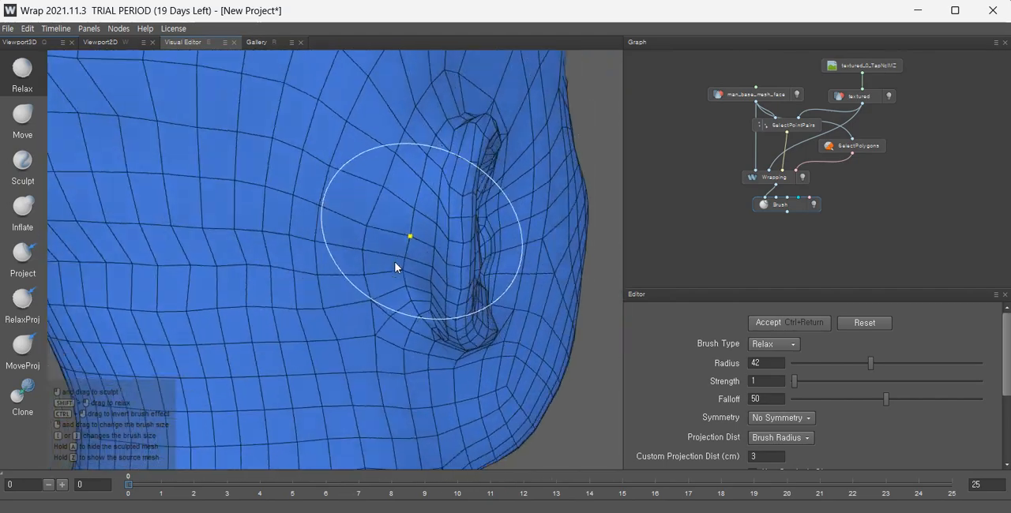
# Smooth the edge flow around the ear with the Relax brush.
pyautogui.keyDown('alt'); pyautogui.moveTo(395, 267); pyautogui.dragTo(439, 258); pyautogui.keyUp('alt')
pyautogui.keyDown('alt'); pyautogui.moveTo(440, 258); pyautogui.dragTo(405, 328, button='middle'); pyautogui.keyUp('alt')
pyautogui.scroll(2, 397, 286)
pyautogui.keyDown('alt'); pyautogui.moveTo(396, 287); pyautogui.dragTo(339, 250); pyautogui.keyUp('alt')
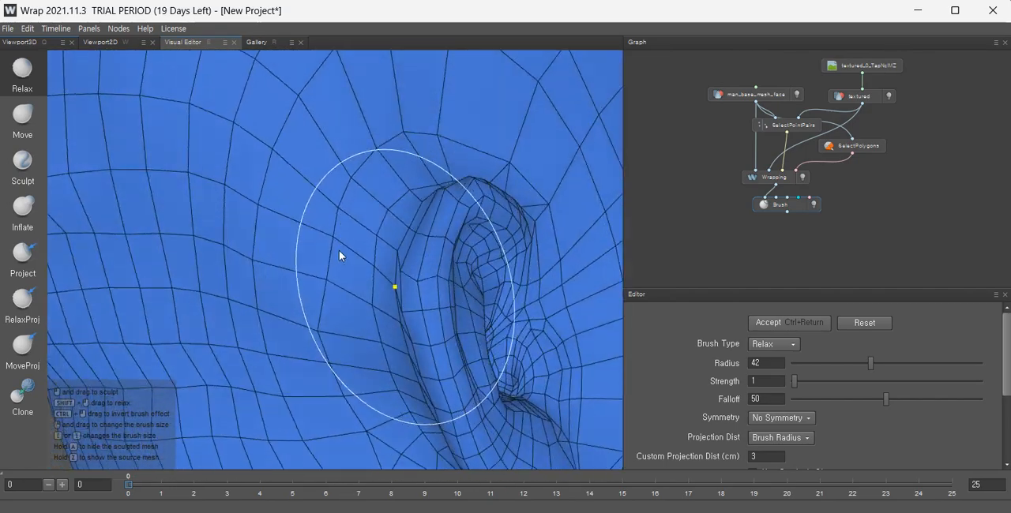
pyautogui.scroll(-5, 394, 267)
pyautogui.keyDown('alt'); pyautogui.moveTo(394, 266); pyautogui.dragTo(452, 269); pyautogui.keyUp('alt')
pyautogui.keyDown('alt'); pyautogui.moveTo(339, 273); pyautogui.dragTo(474, 294); pyautogui.keyUp('alt')
pyautogui.scroll(3, 281, 264)
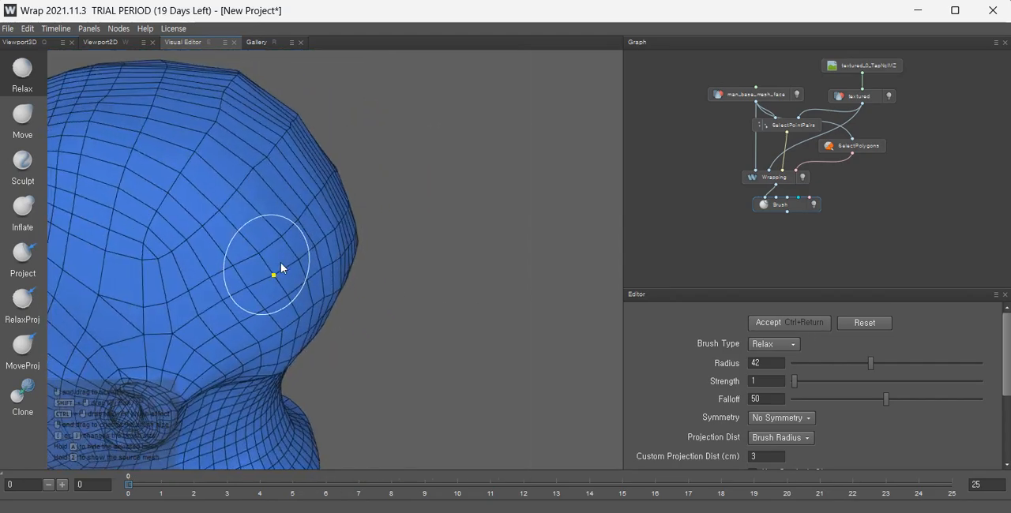
# Relax the back and top of the skull and the area behind the ear.
pyautogui.keyDown('alt'); pyautogui.moveTo(282, 264); pyautogui.dragTo(490, 202); pyautogui.keyUp('alt')
pyautogui.keyDown('alt'); pyautogui.moveTo(364, 229); pyautogui.dragTo(499, 324, button='middle'); pyautogui.keyUp('alt')
pyautogui.keyDown('alt'); pyautogui.moveTo(387, 255); pyautogui.dragTo(470, 193); pyautogui.keyUp('alt')
pyautogui.keyDown('alt'); pyautogui.moveTo(476, 258); pyautogui.dragTo(311, 217); pyautogui.keyUp('alt')
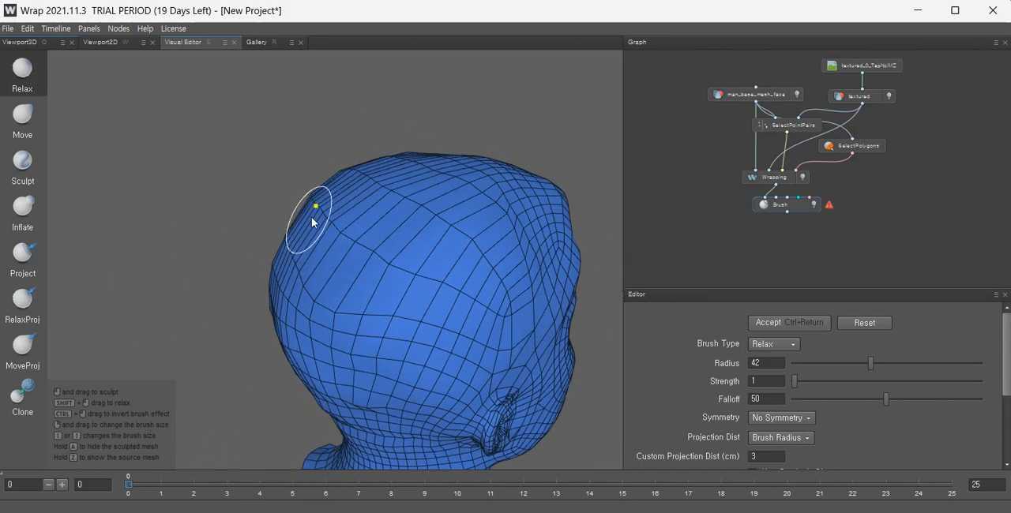
pyautogui.keyDown('alt'); pyautogui.moveTo(415, 278); pyautogui.dragTo(323, 276); pyautogui.keyUp('alt')
pyautogui.scroll(3, 455, 197)
pyautogui.moveTo(385, 228)
pyautogui.keyDown('alt'); pyautogui.mouseDown()
pyautogui.moveTo(350, 233)
pyautogui.moveTo(422, 273)
pyautogui.moveTo(429, 292)
pyautogui.mouseUp(); pyautogui.keyUp('alt')
pyautogui.scroll(3, 430, 292)
pyautogui.keyDown('alt'); pyautogui.moveTo(430, 292); pyautogui.dragTo(559, 76, button='middle'); pyautogui.keyUp('alt')
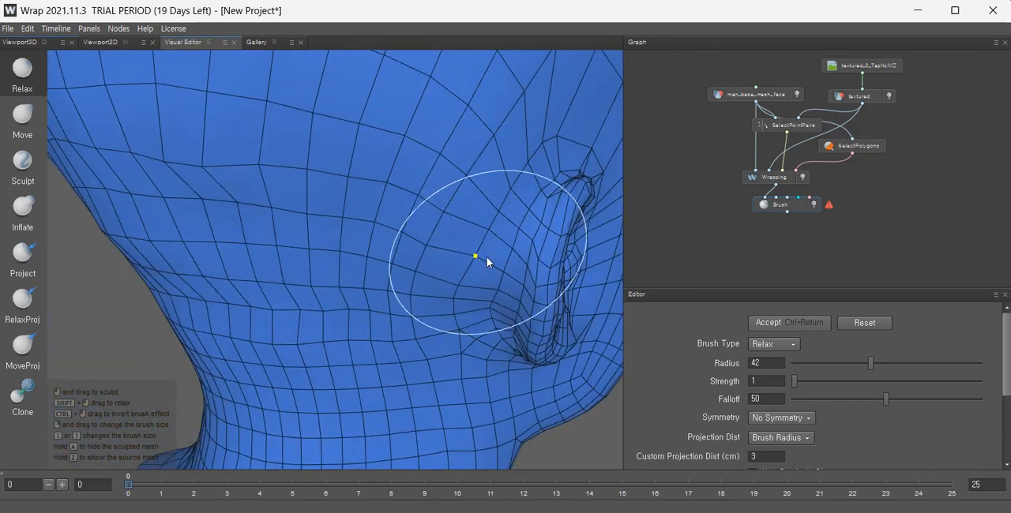
# Switch to the Move brush, push the mesh beside the ear, and accept the brush edits.
pyautogui.click(40, 128)
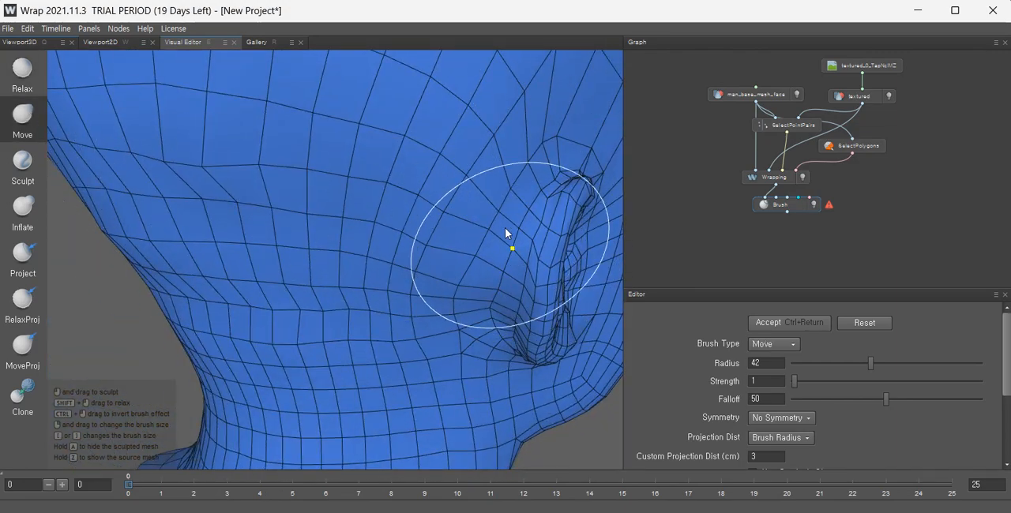
pyautogui.moveTo(520, 226)
pyautogui.mouseDown()
pyautogui.moveTo(489, 199)
pyautogui.moveTo(371, 146)
pyautogui.mouseUp()
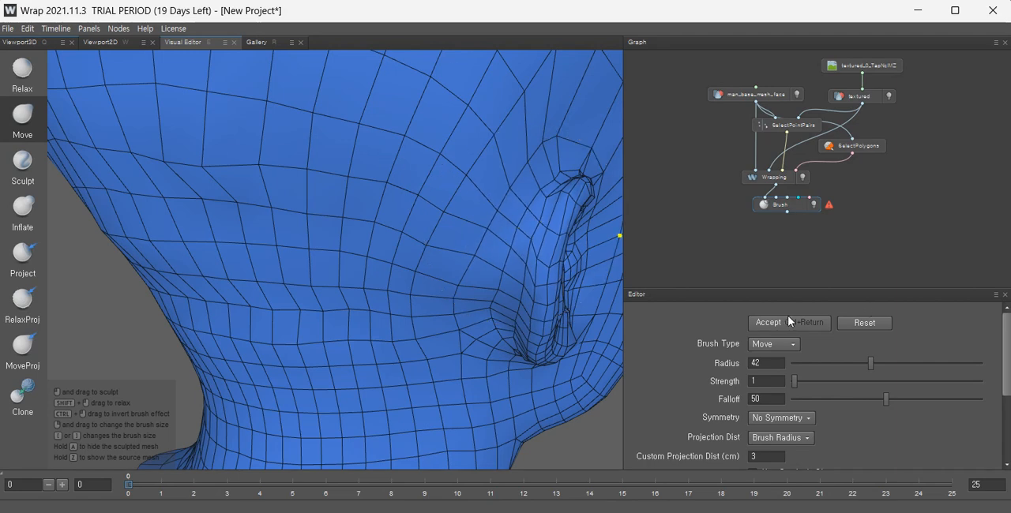
pyautogui.click(782, 323)
# Reshape the neck and jaw line with the Move brush.
pyautogui.scroll(-5, 447, 255)
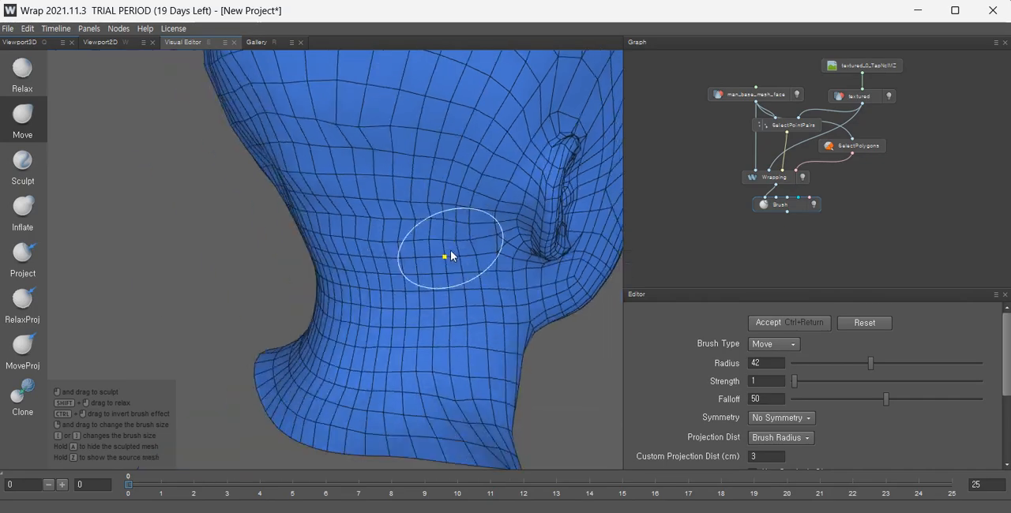
pyautogui.keyDown('alt'); pyautogui.moveTo(357, 234); pyautogui.dragTo(559, 225); pyautogui.keyUp('alt')
pyautogui.keyDown('alt'); pyautogui.moveTo(329, 228); pyautogui.dragTo(309, 244); pyautogui.keyUp('alt')
pyautogui.keyDown('alt'); pyautogui.moveTo(310, 244); pyautogui.dragTo(369, 273, button='middle'); pyautogui.keyUp('alt')
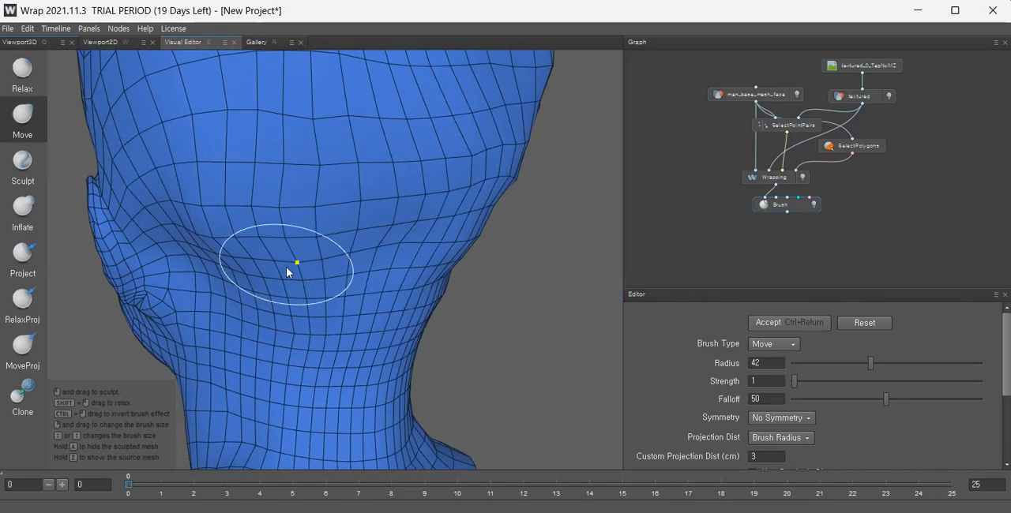
pyautogui.moveTo(351, 279)
pyautogui.keyDown('alt'); pyautogui.mouseDown()
pyautogui.moveTo(248, 229)
pyautogui.moveTo(529, 240)
pyautogui.mouseUp(); pyautogui.keyUp('alt')
pyautogui.scroll(-4, 529, 240)
pyautogui.keyDown('alt'); pyautogui.moveTo(441, 248); pyautogui.dragTo(506, 257); pyautogui.keyUp('alt')
pyautogui.scroll(-3, 414, 242)
pyautogui.keyDown('alt'); pyautogui.moveTo(420, 277); pyautogui.dragTo(416, 210); pyautogui.keyUp('alt')
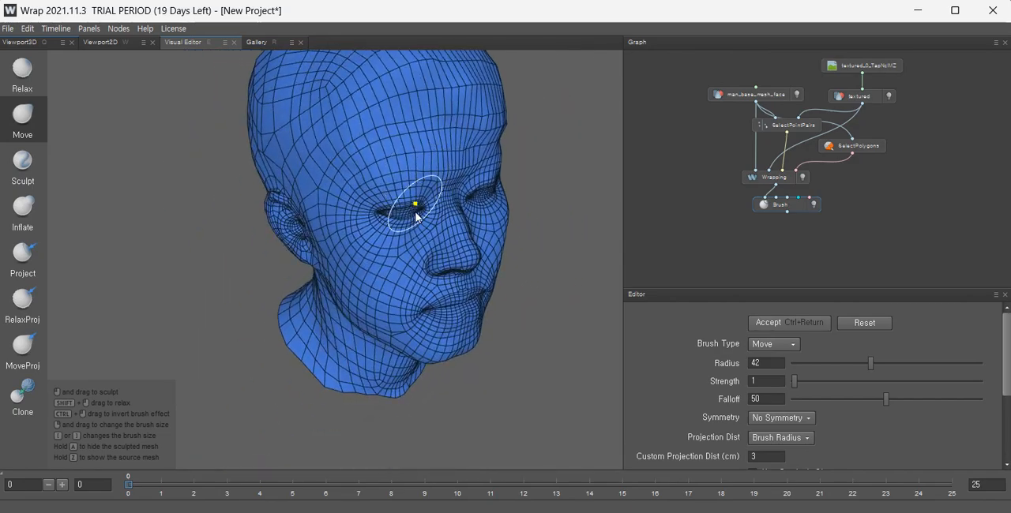